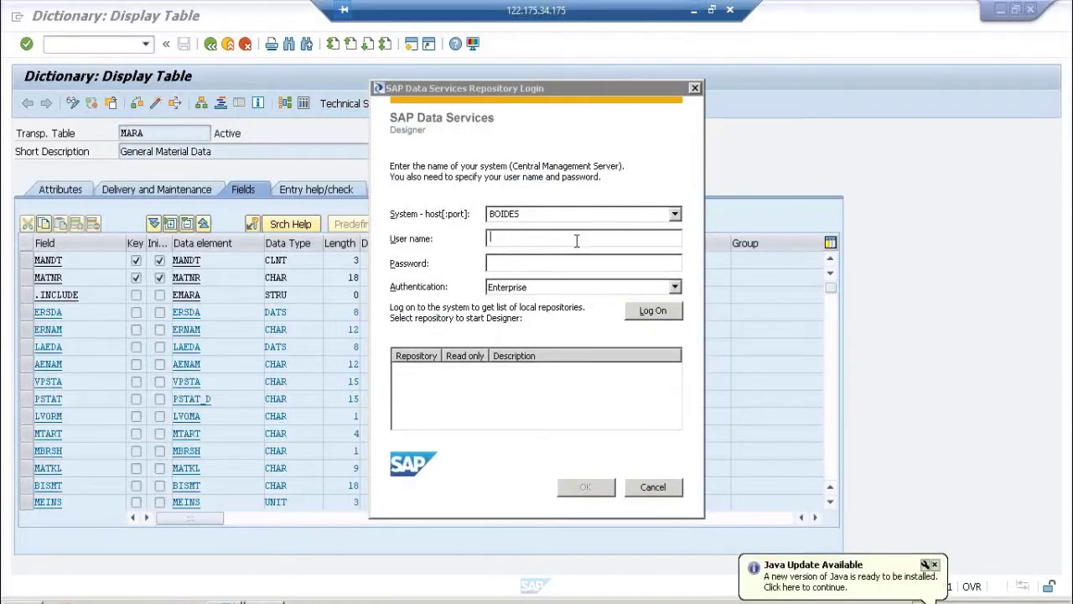
Step: Enter the repository user name in the Designer login dialog for system BOIDES
text(rakesh)
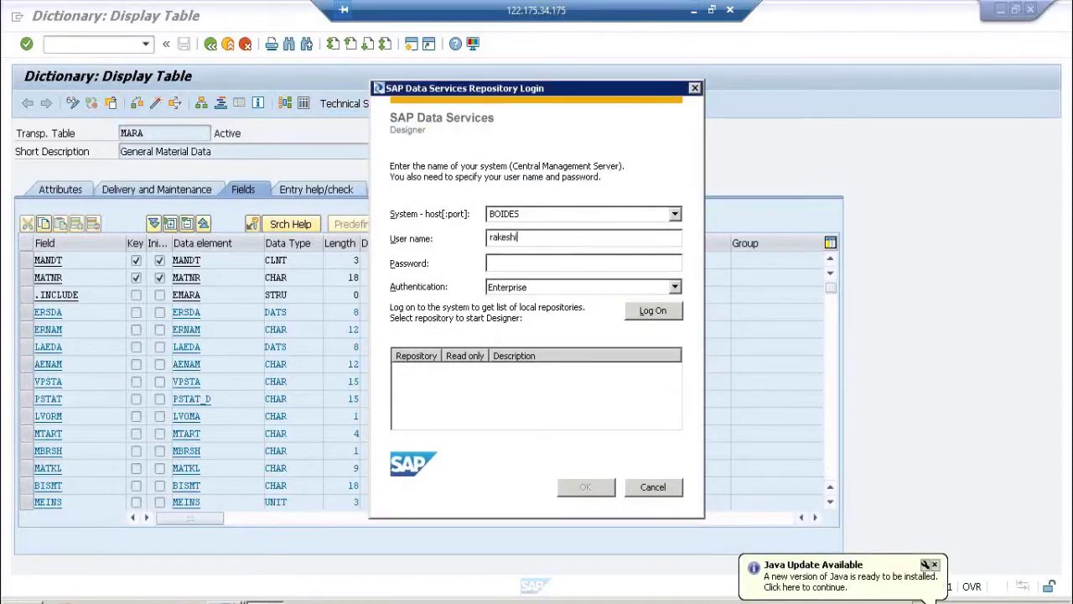
text(********)
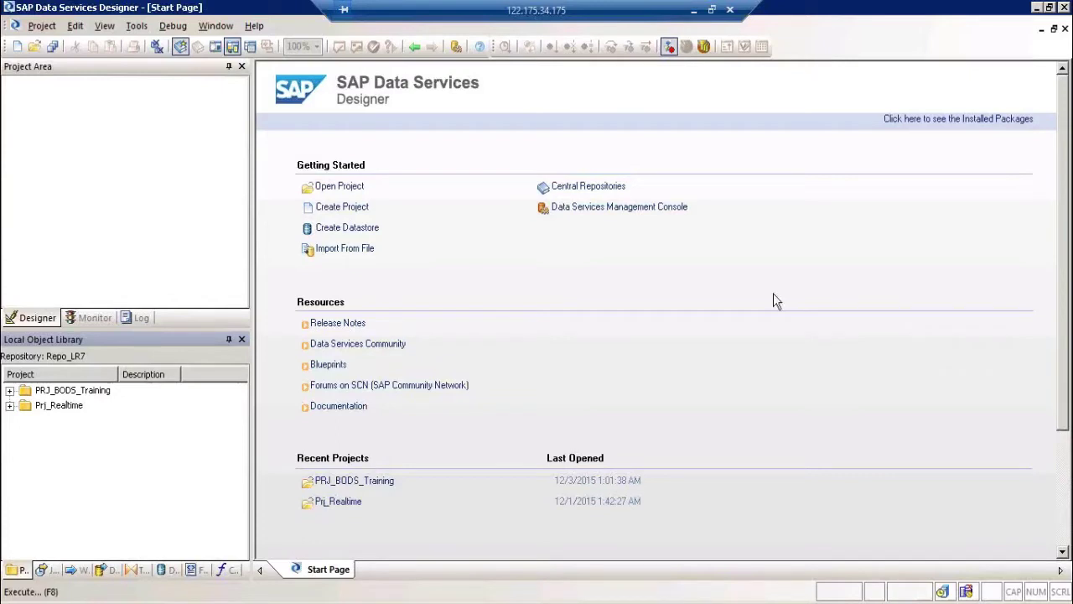
Step: Launch Notepad from the Run prompt
key(super+r)
text(notepad)
key(Return)
Step: Write the lines '1) Ext from SAP ECC to DB' and '2) Ext Data from SAP ECC to FF'
text(1)
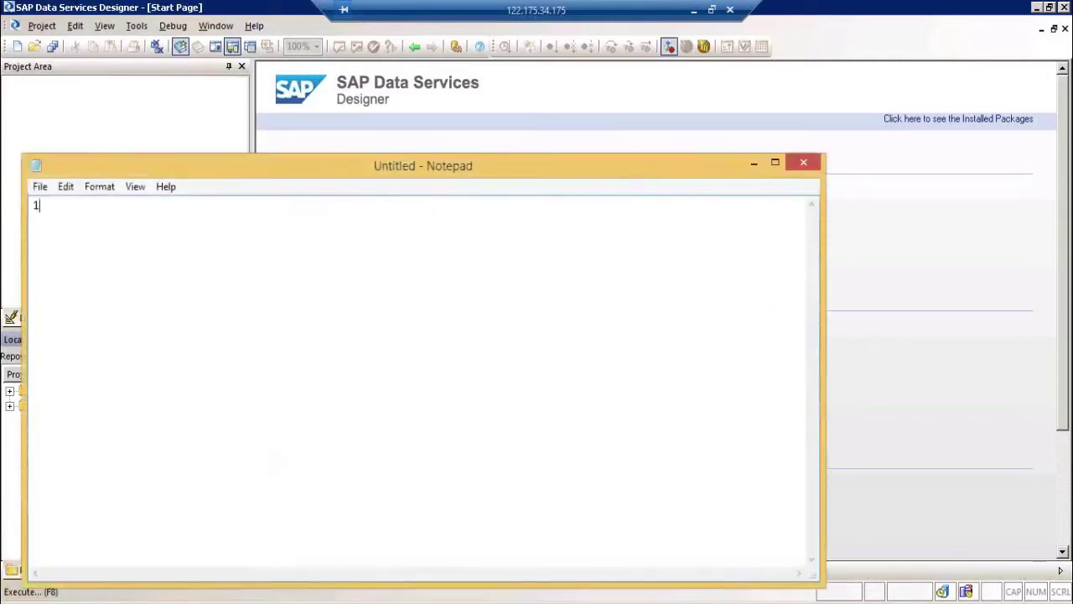
text() Ext from SAP ECC)
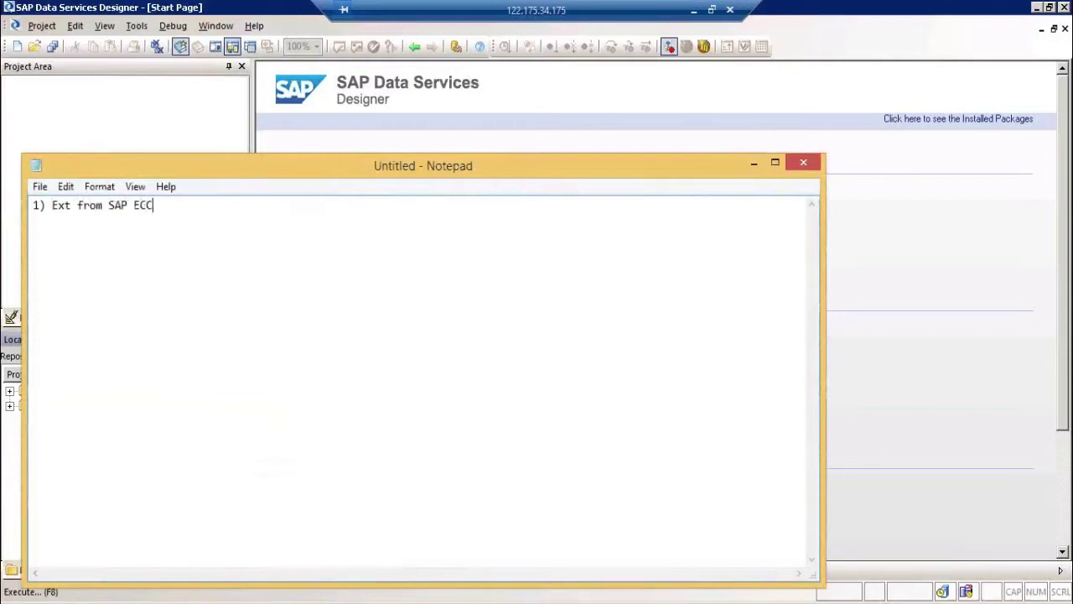
text( to DB)
key(Return)
text(2) Ext Dat)
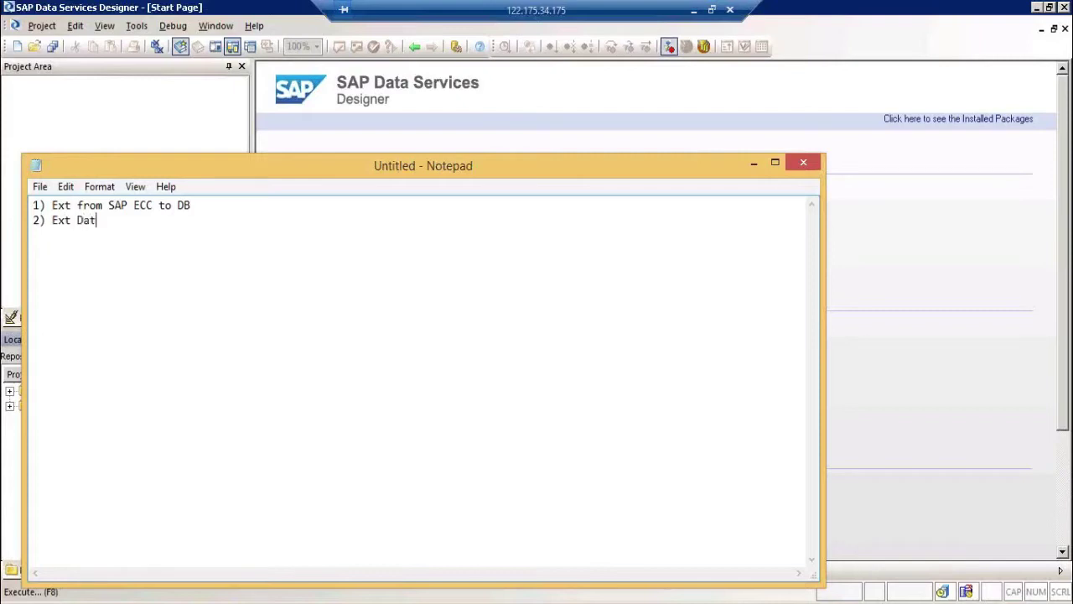
text(a from SAP ECC to FF)
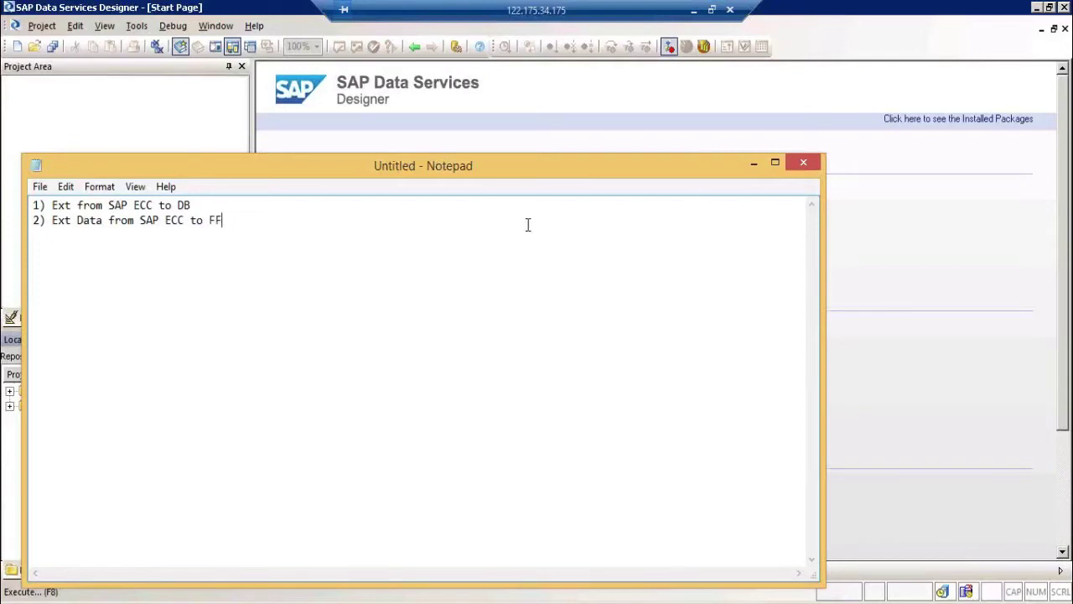
click(368, 203)
text(()
text( ")
Step: Append '(LSMW' after FF on the second note line, correcting the typo
text(()
text(LM)
key(BackSpace)
text(SMW)
click(209, 601)
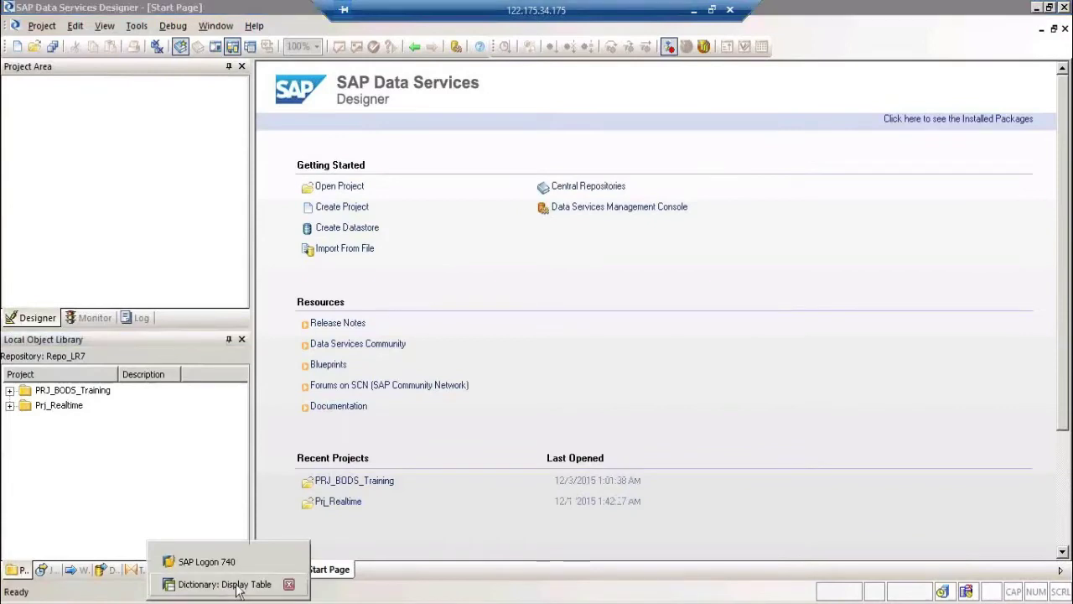
Step: Run transaction /nlsmw in SAP GUI and dismiss the LSM Workbench welcome message
click(224, 584)
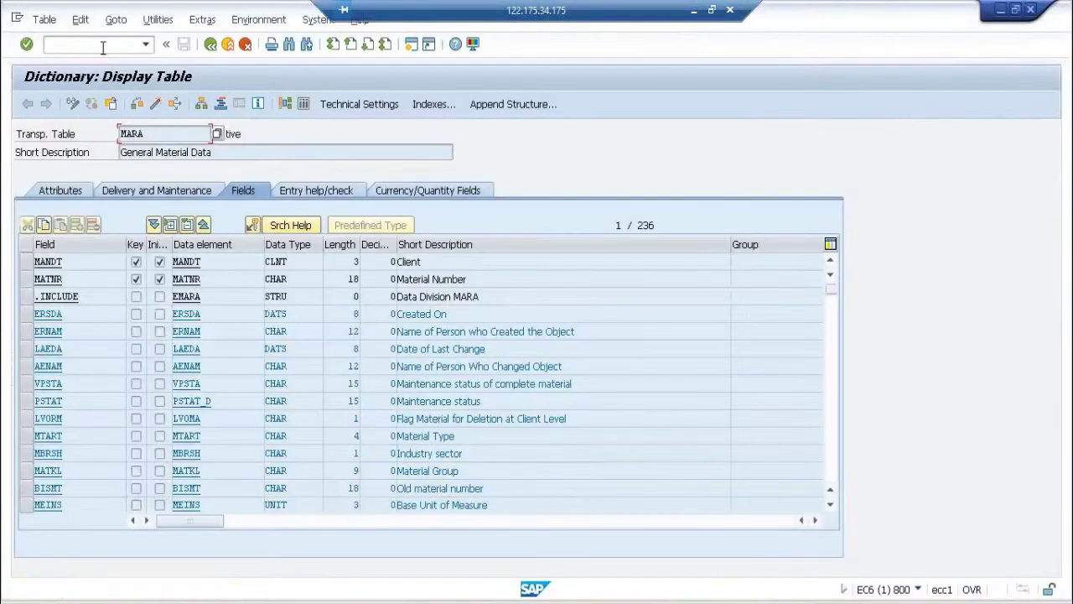
text(/nlsmw)
key(Return)
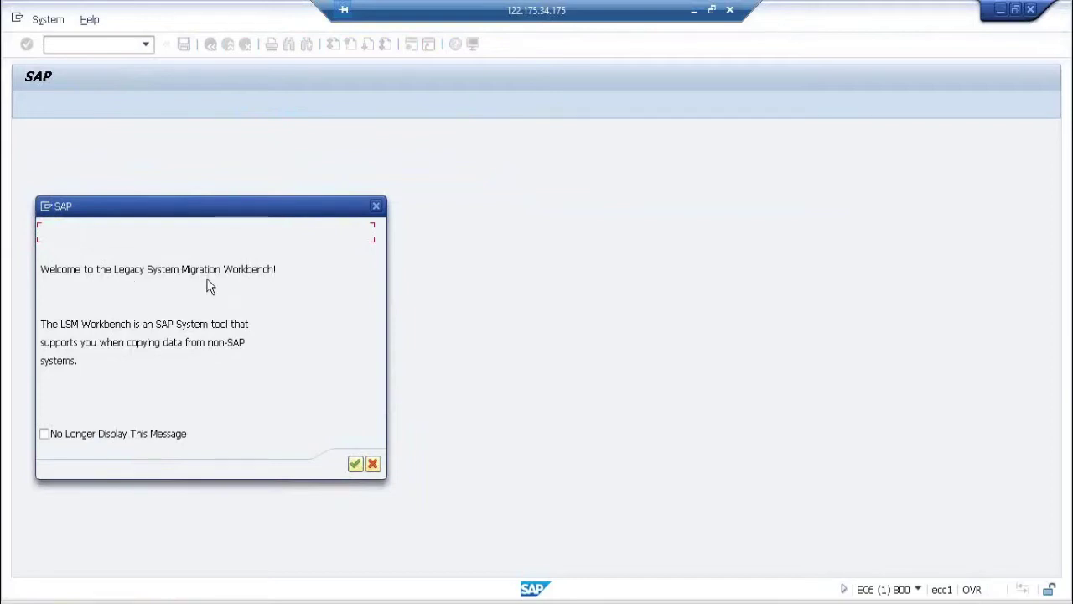
click(379, 206)
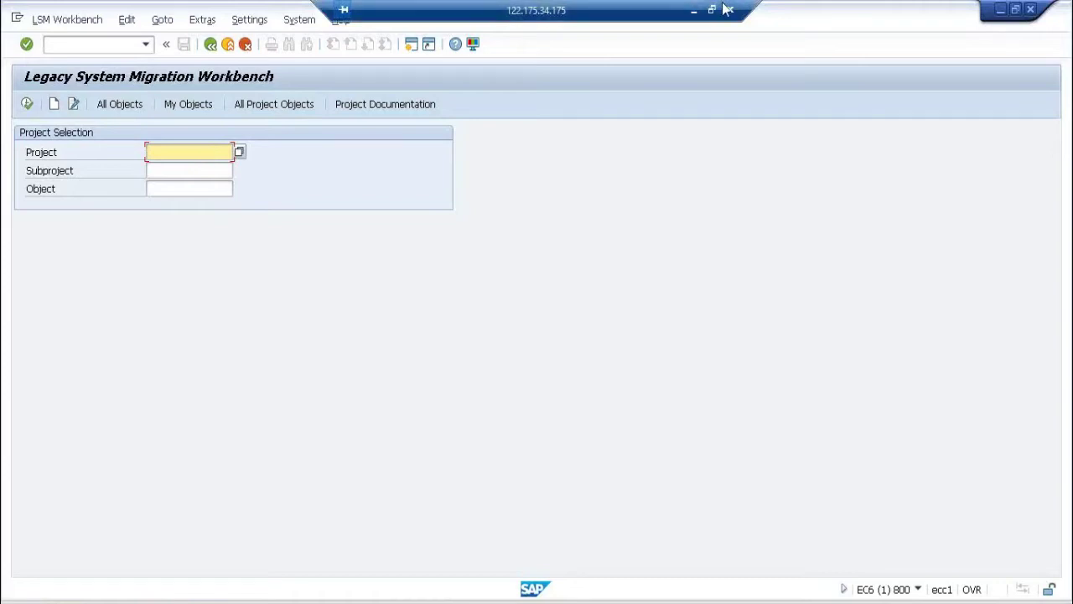
Step: On Sheet3 of Book1, put outside borders around C9:F15 and I7:I15
click(695, 8)
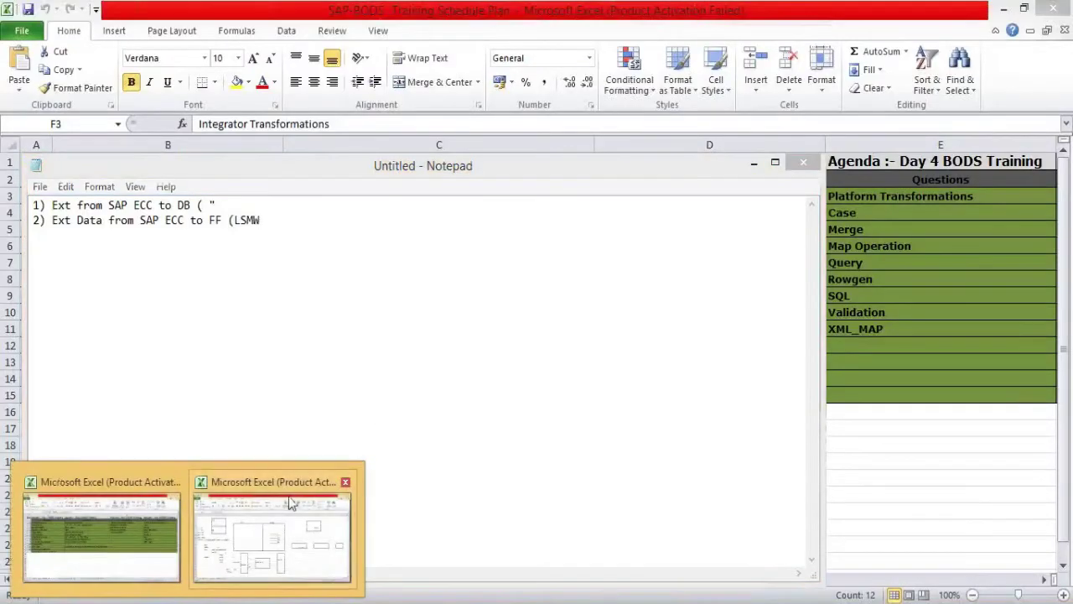
click(287, 498)
click(168, 580)
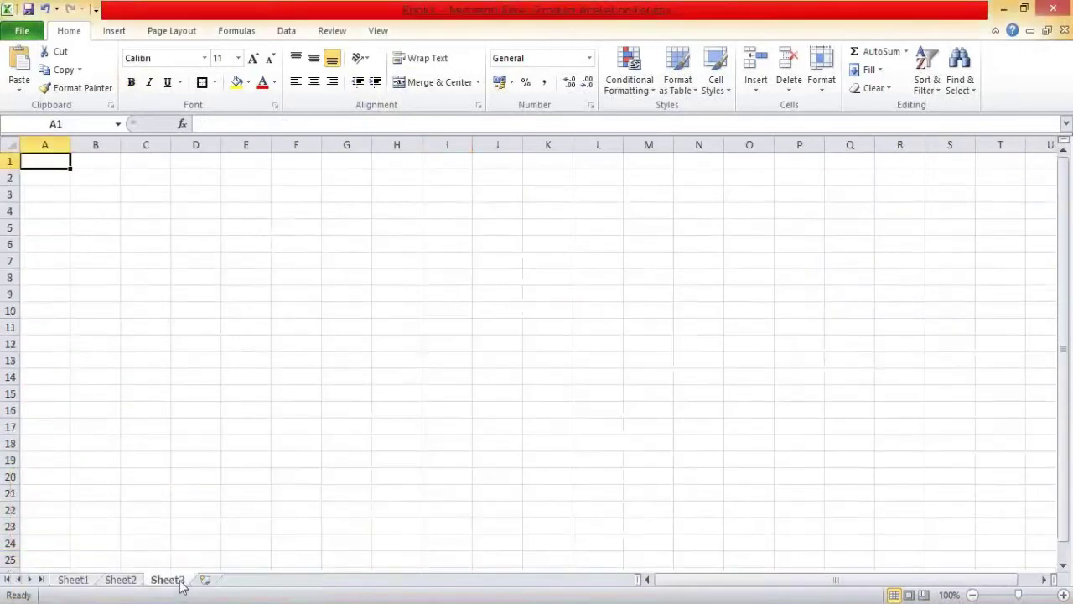
drag(167, 300, 293, 388)
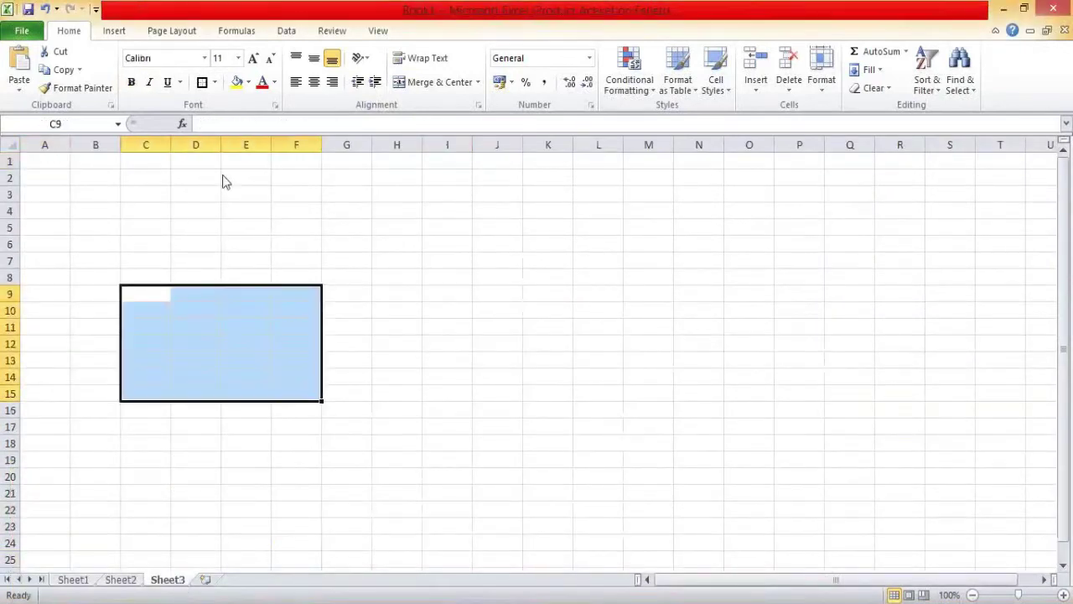
click(208, 90)
drag(432, 260, 456, 399)
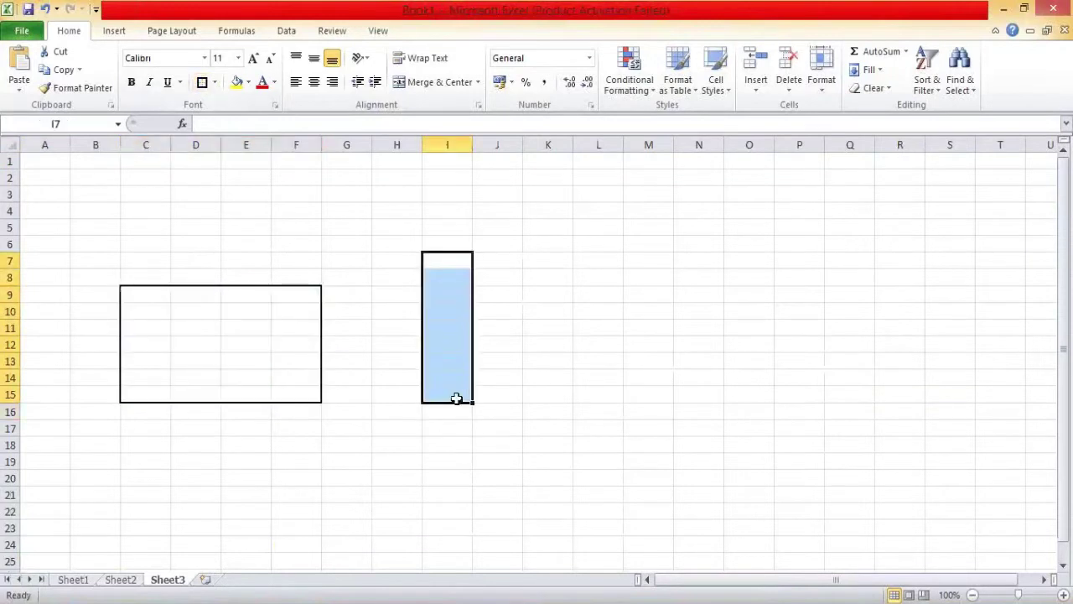
click(206, 87)
Step: Label the boxes 'SAP BODS' in E10 and 'FF' in I10
click(225, 317)
text(SAP)
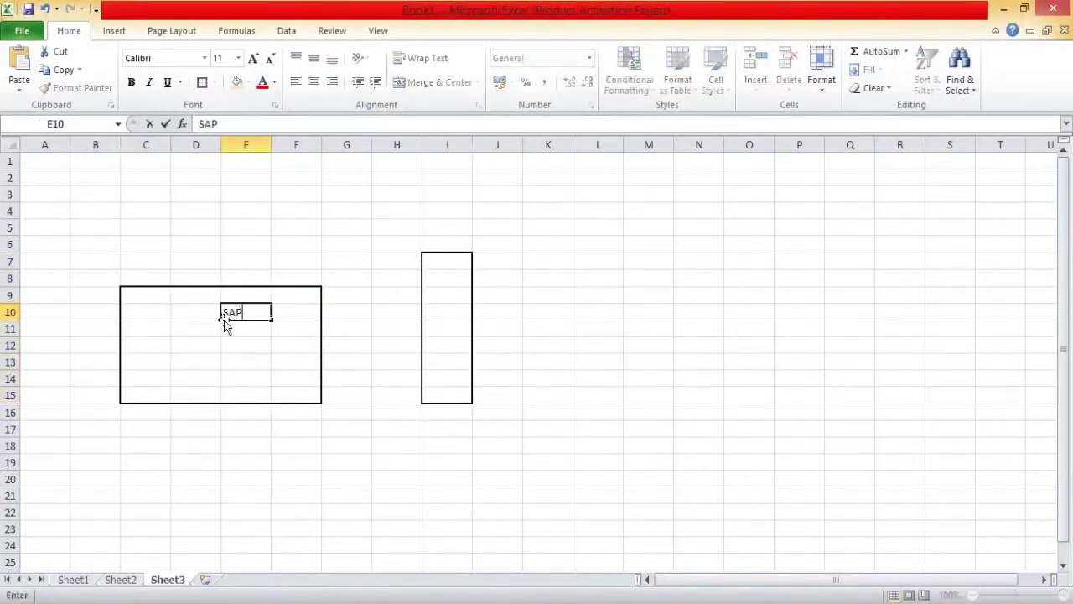
text( BODS)
click(431, 310)
text(FF)
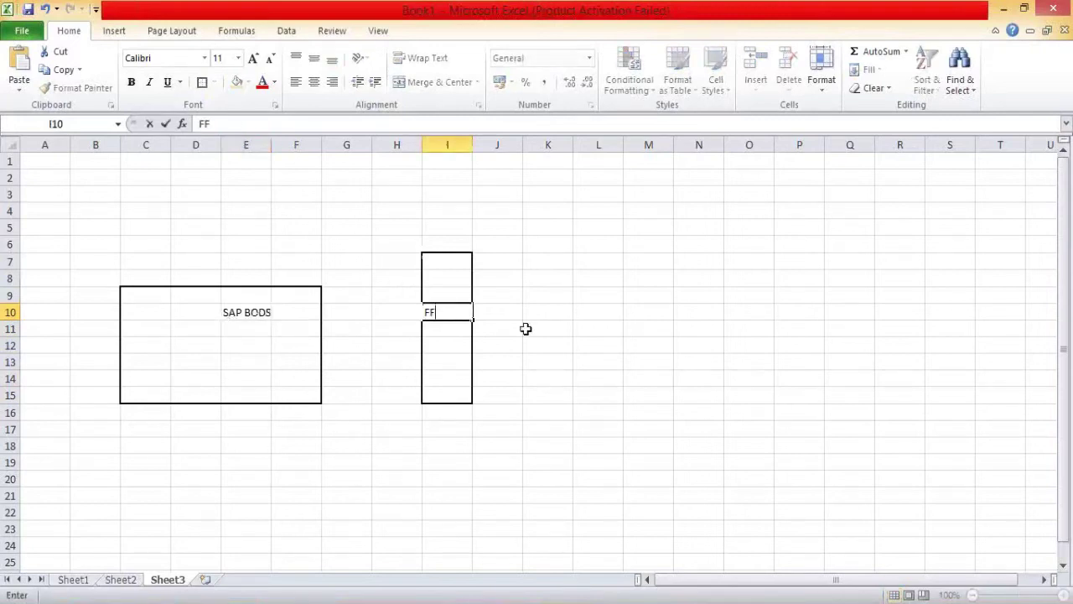
click(501, 278)
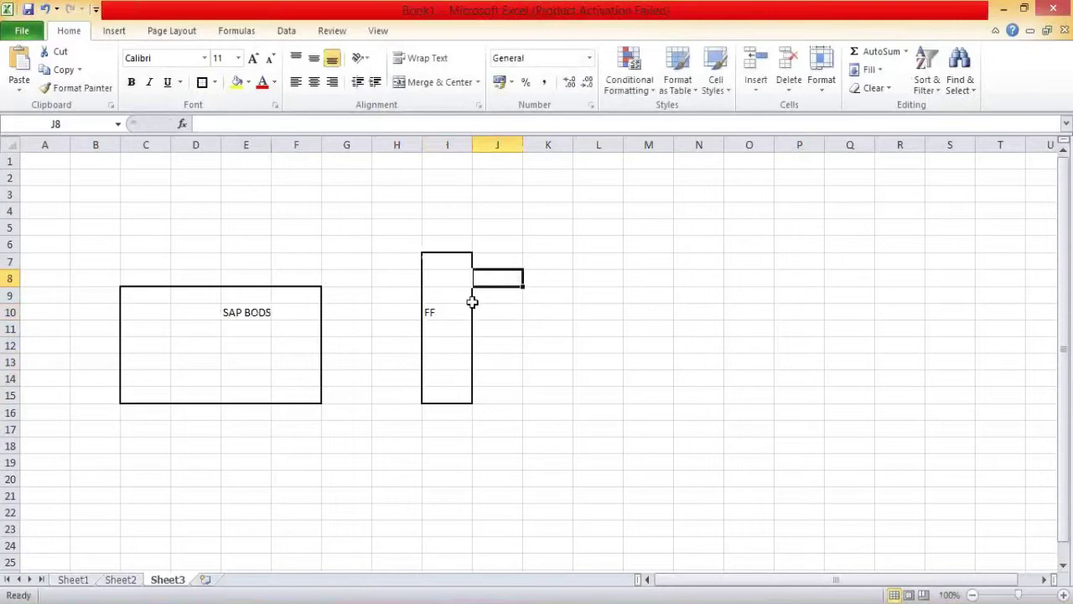
Step: Border K7:M15 as a third box labelled 'LSMW Consultants' in K9
click(548, 262)
drag(548, 262, 626, 405)
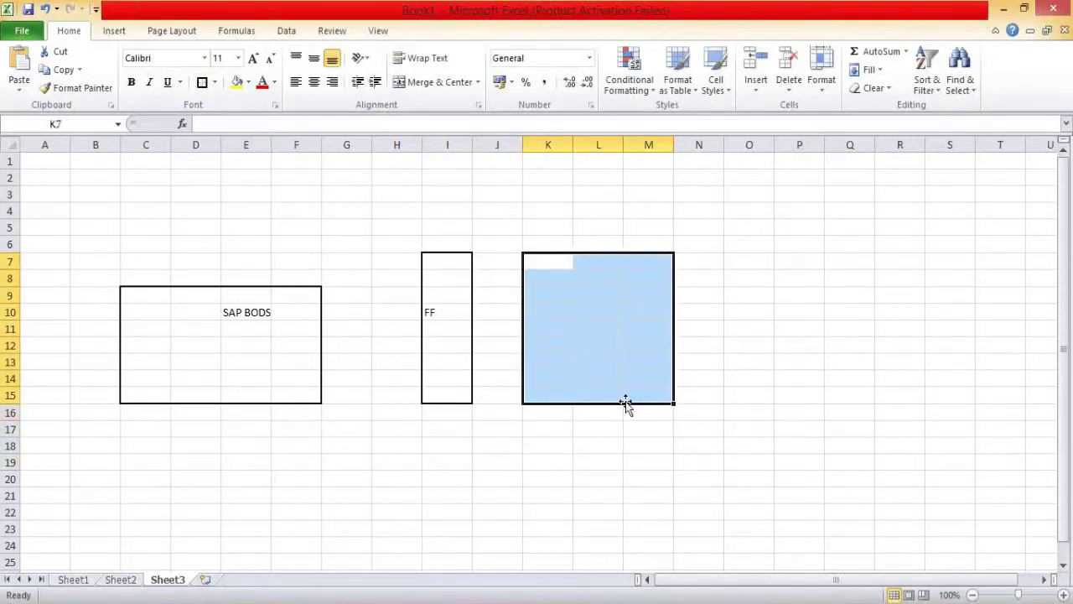
click(202, 82)
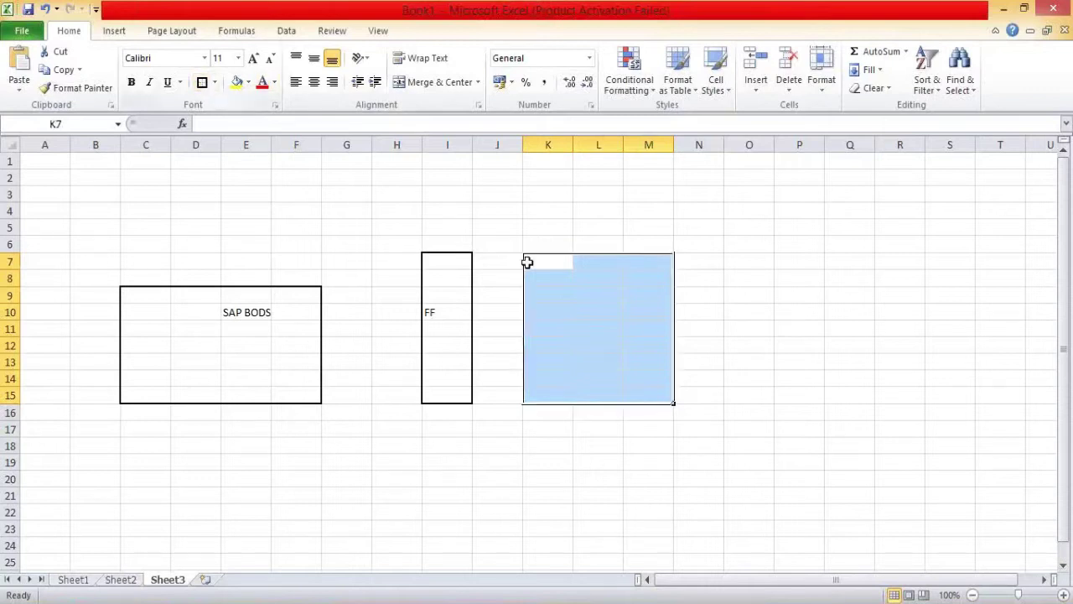
click(554, 295)
text(LSMW Co)
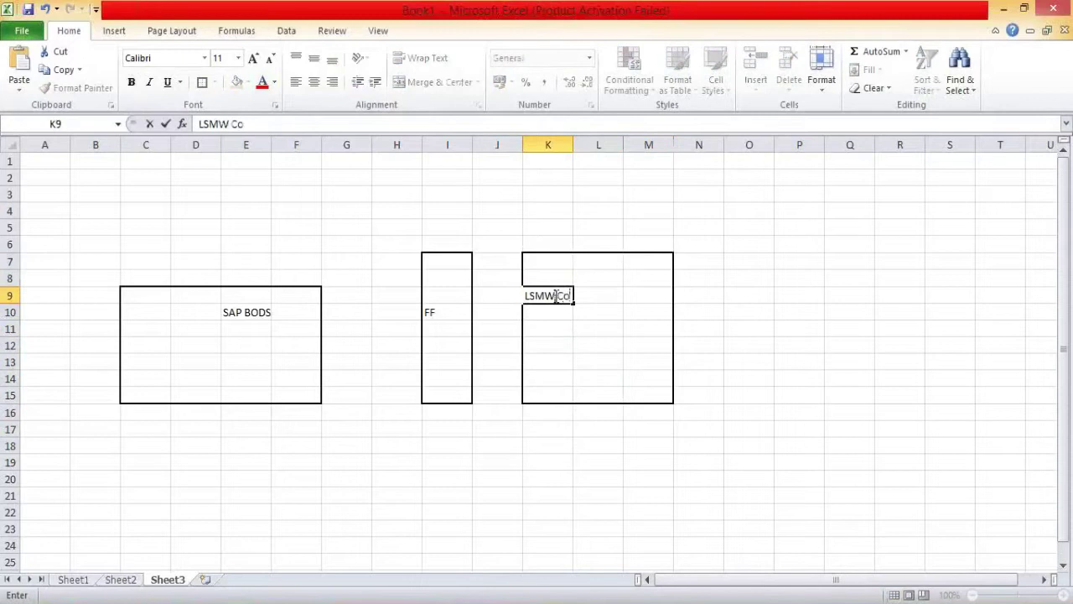
text(nsultants)
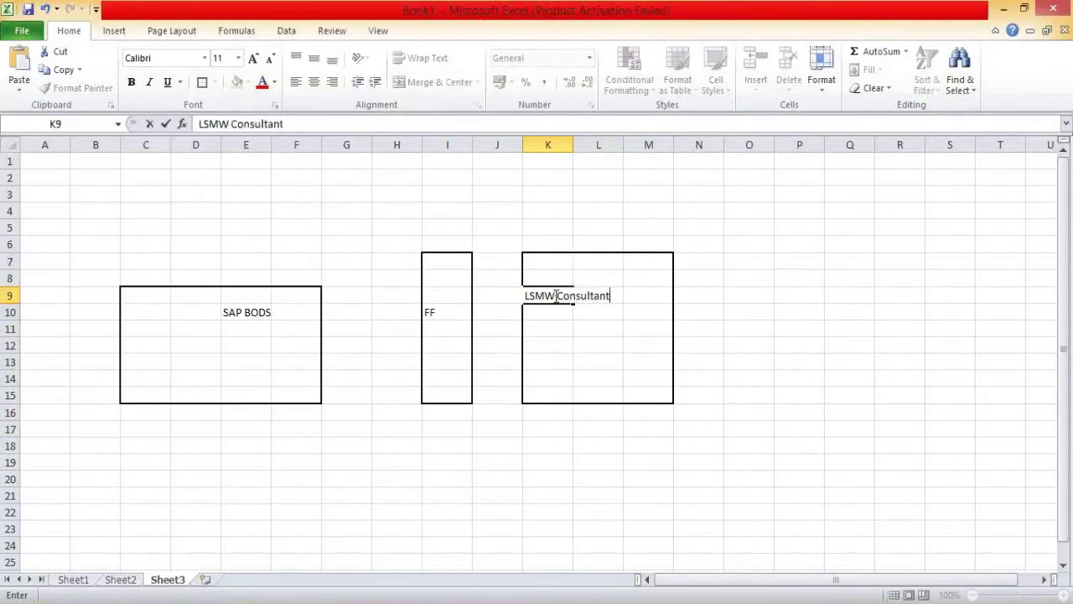
click(755, 359)
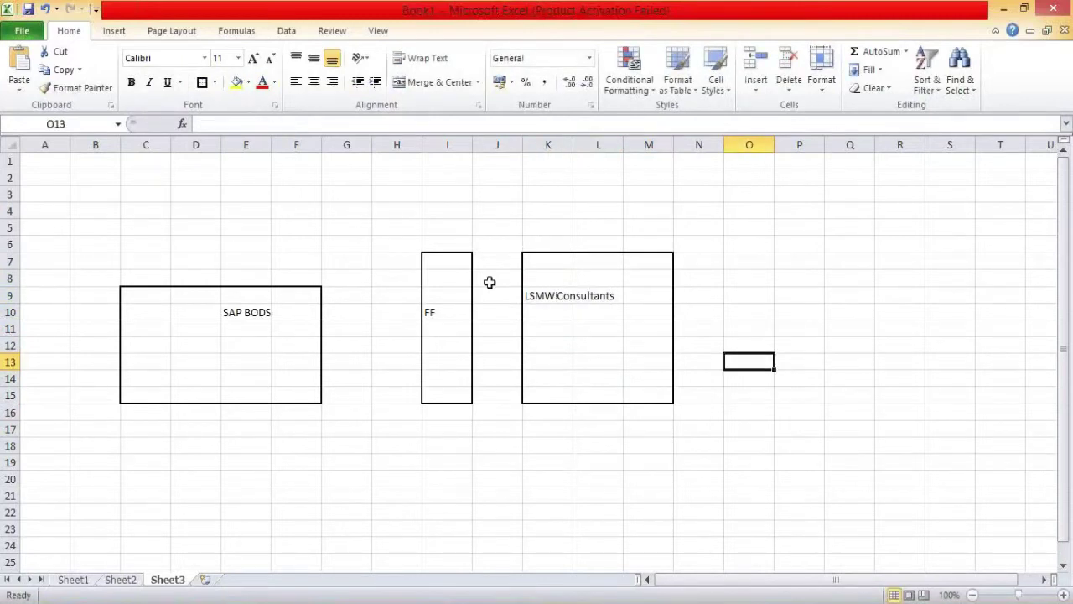
Step: Select the cells F10:I10 linking the SAP BODS and FF boxes
click(456, 303)
click(456, 312)
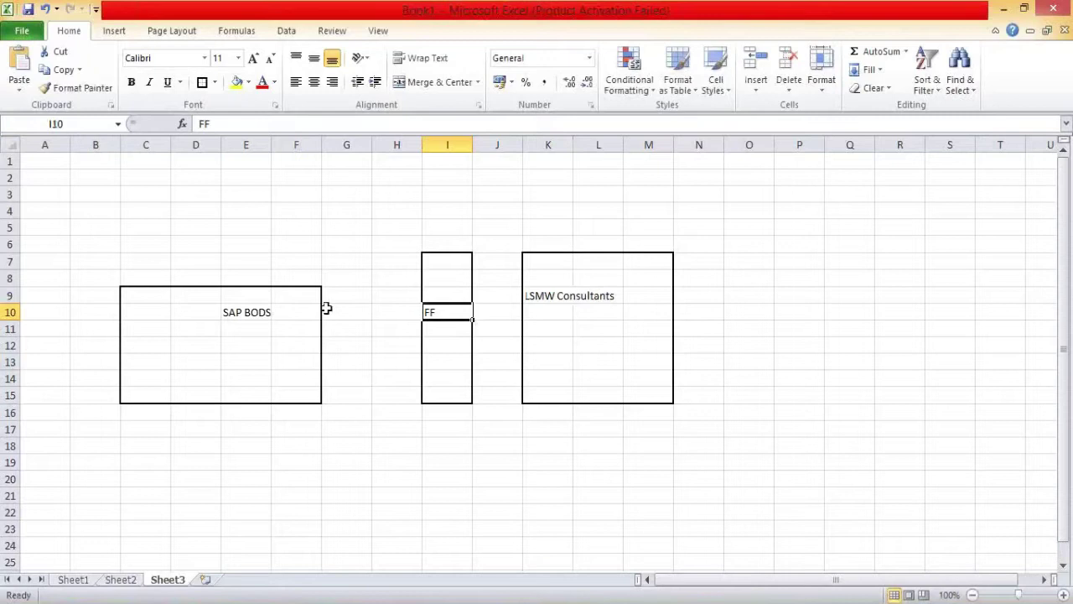
click(291, 315)
drag(290, 314, 426, 312)
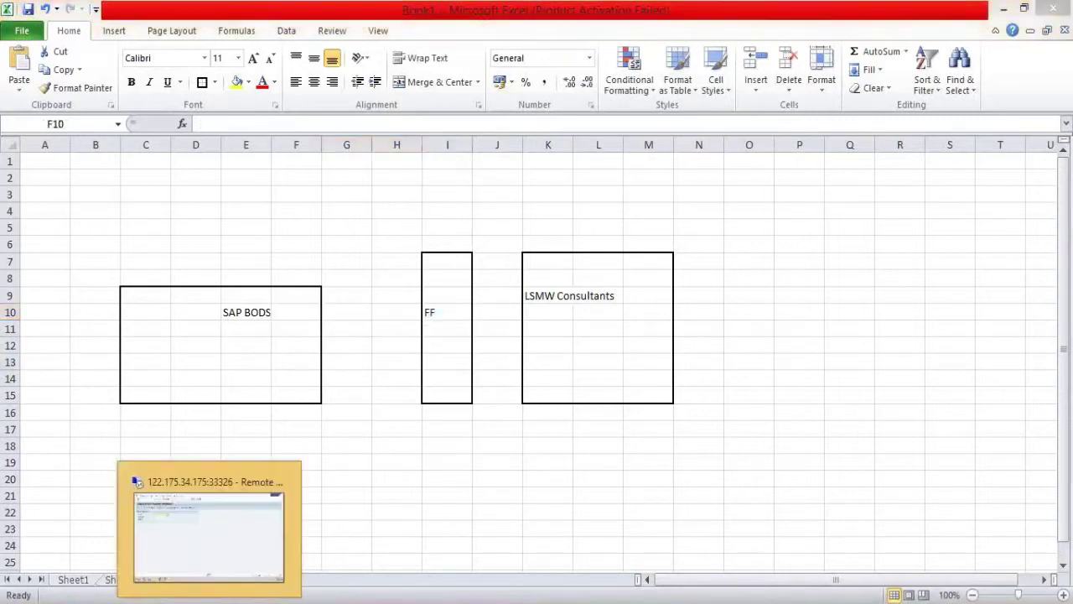
Step: Open the FF_CUST_Target flat file format for editing from the object library
click(201, 570)
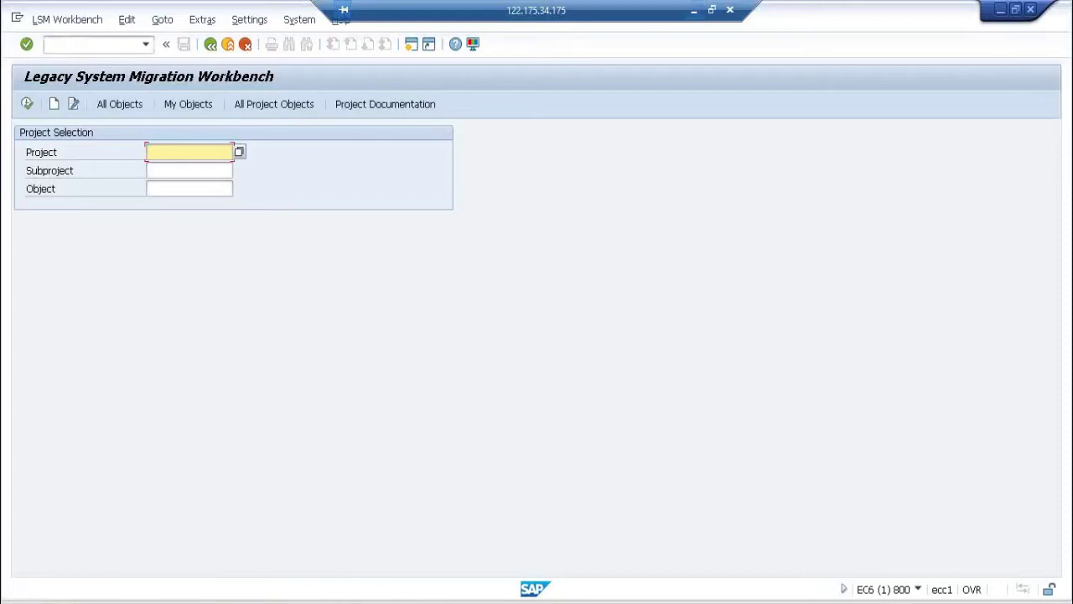
key(alt+Tab)
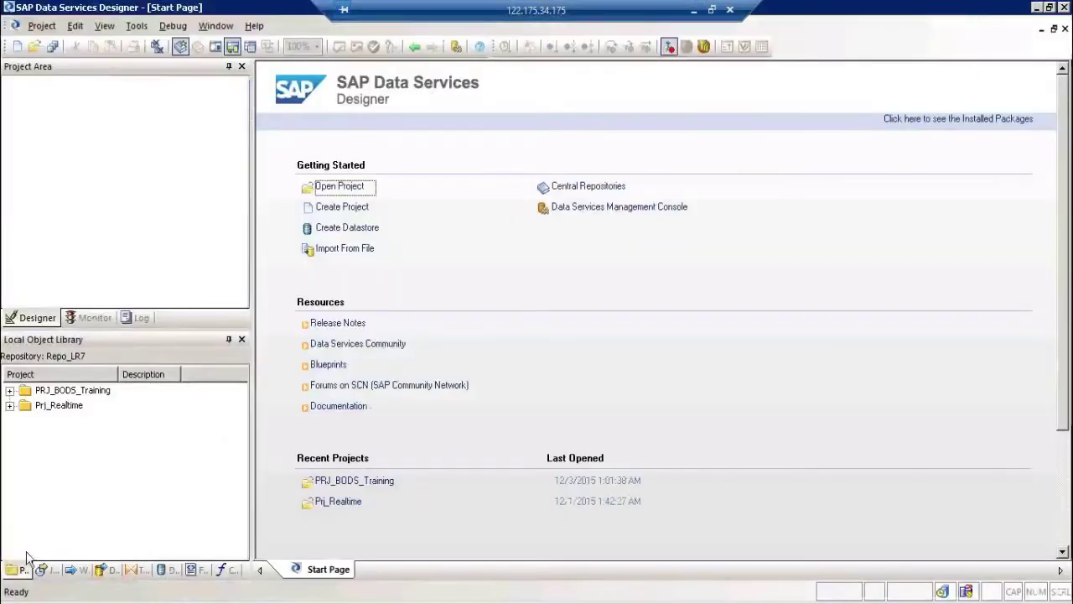
click(190, 570)
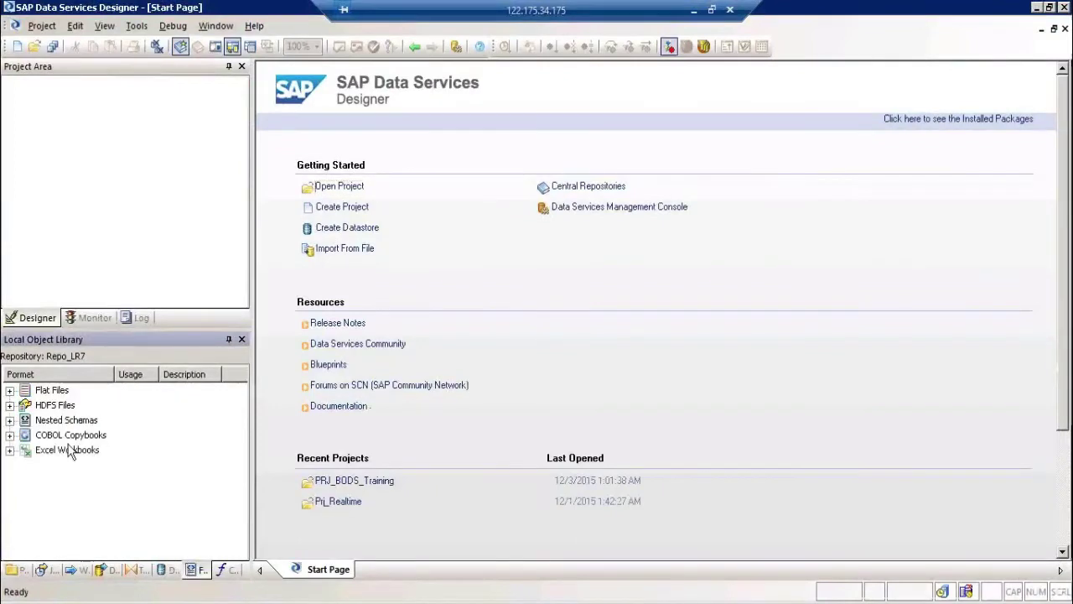
click(10, 391)
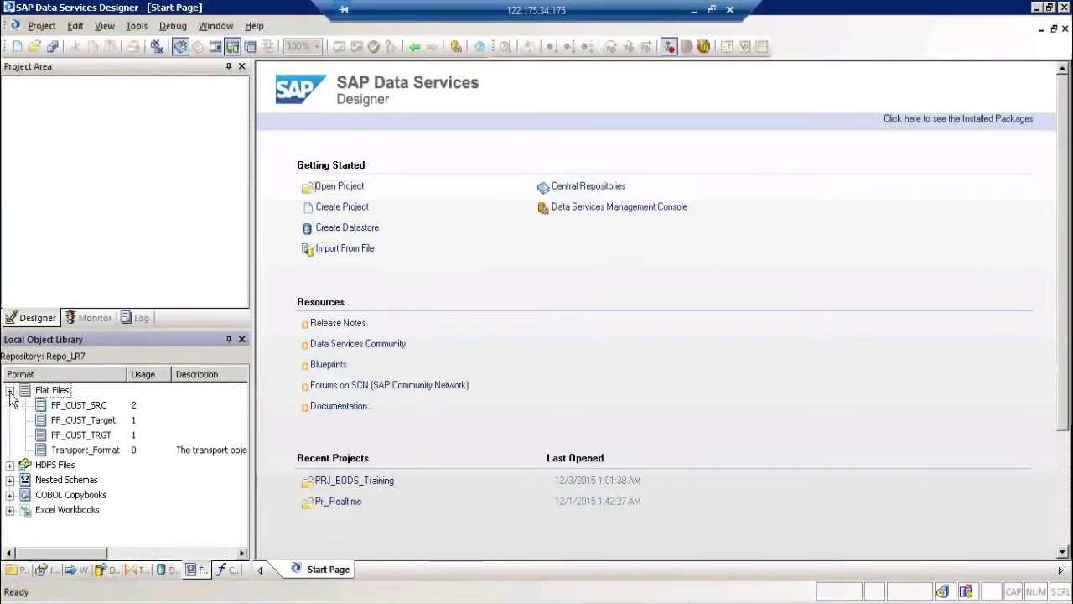
click(108, 420)
right_click(108, 420)
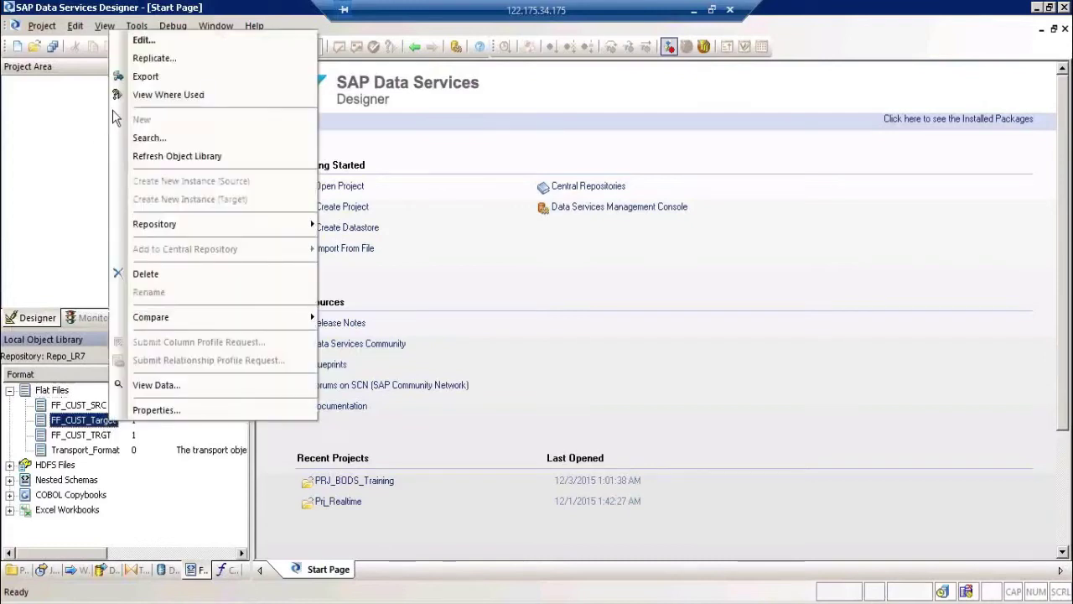
click(151, 40)
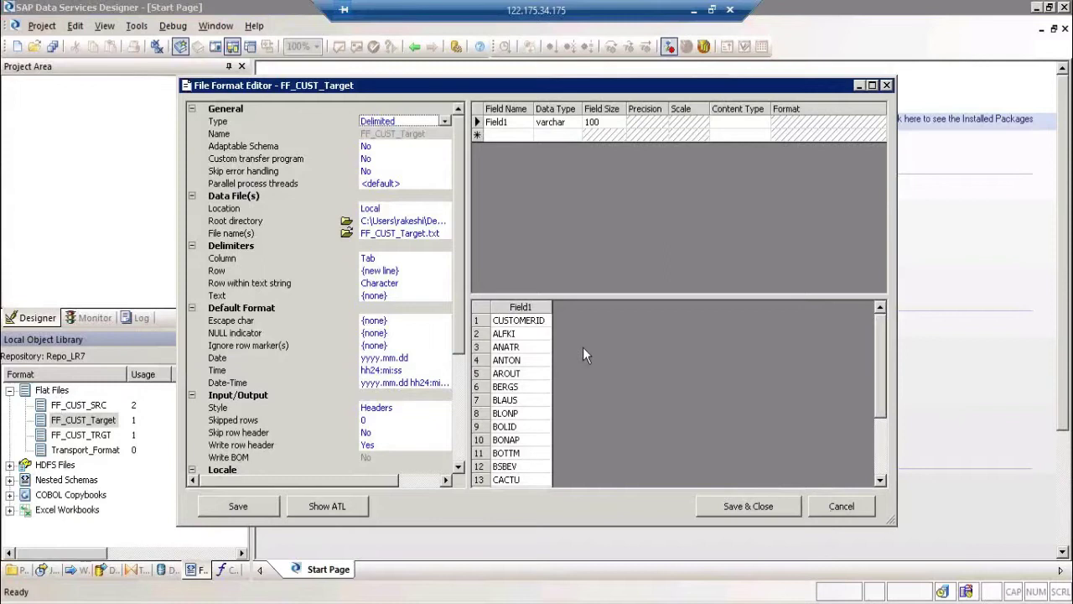
Step: Review the FF_CUST_Target preview rows and cancel the editor without saving
click(530, 337)
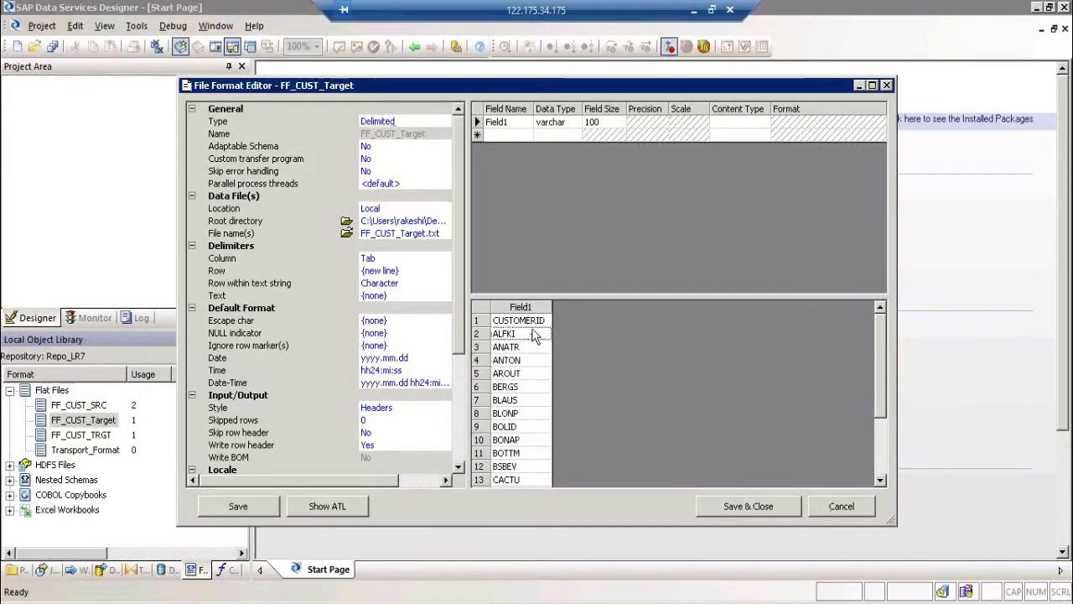
click(543, 325)
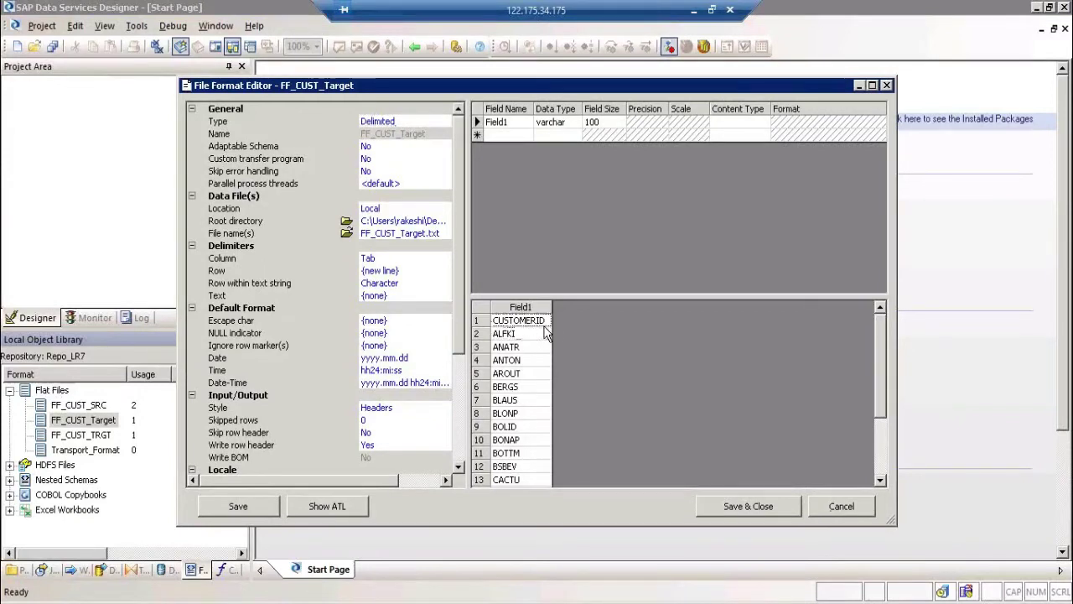
click(819, 508)
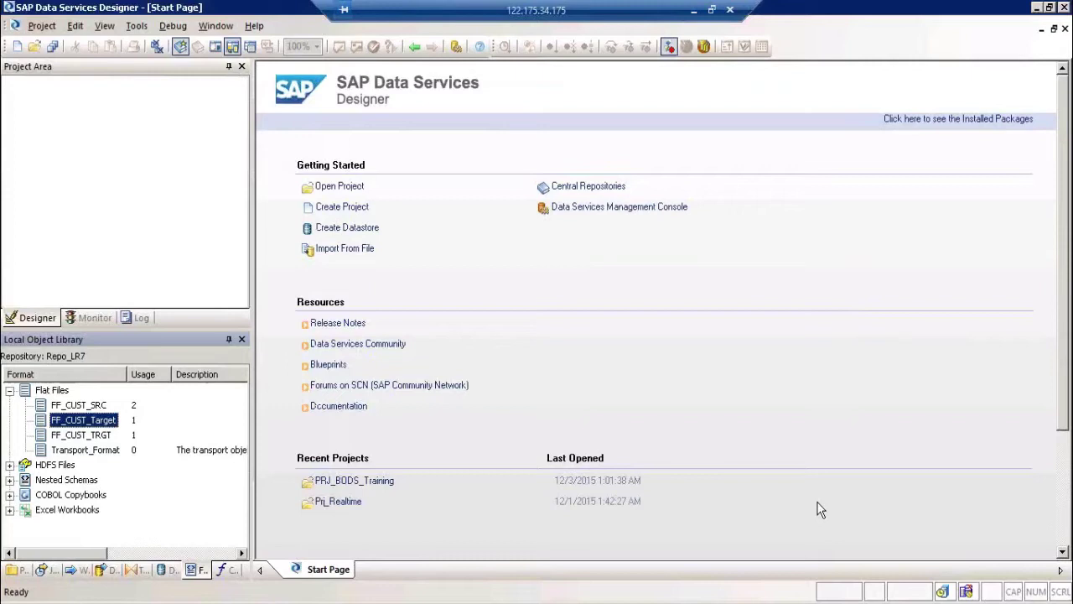
click(889, 124)
click(539, 382)
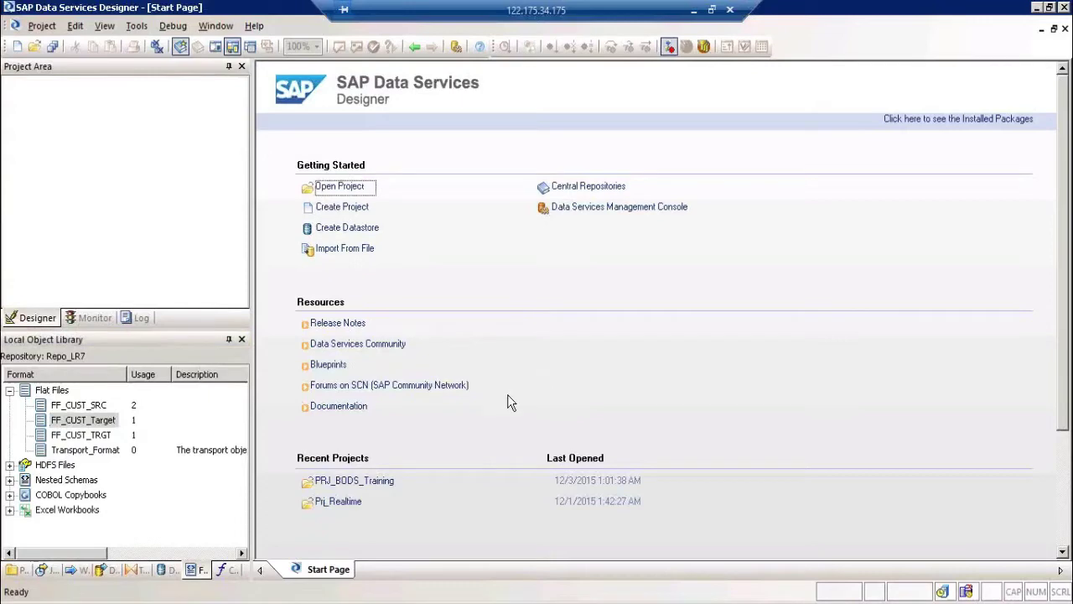
Step: In the Excel sketch, change the I10 label from FF to 'DB /FF'
click(693, 9)
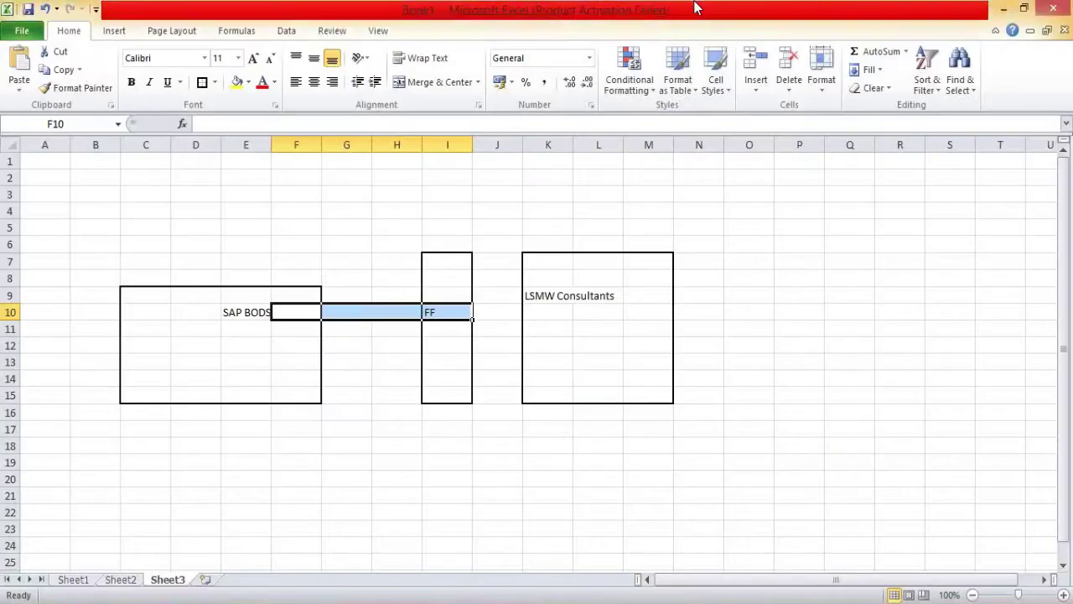
click(694, 362)
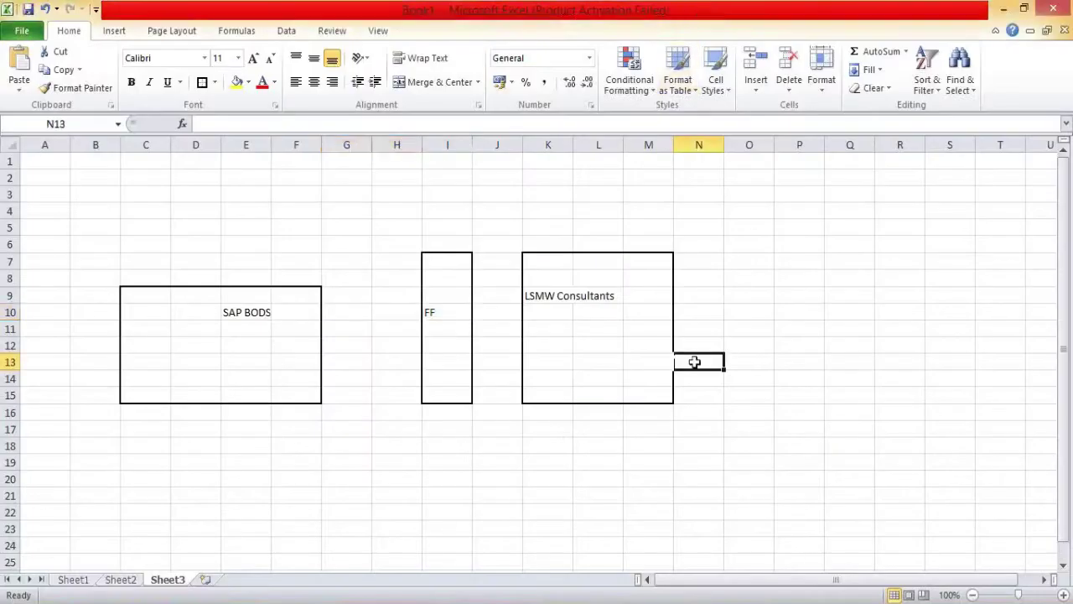
click(336, 346)
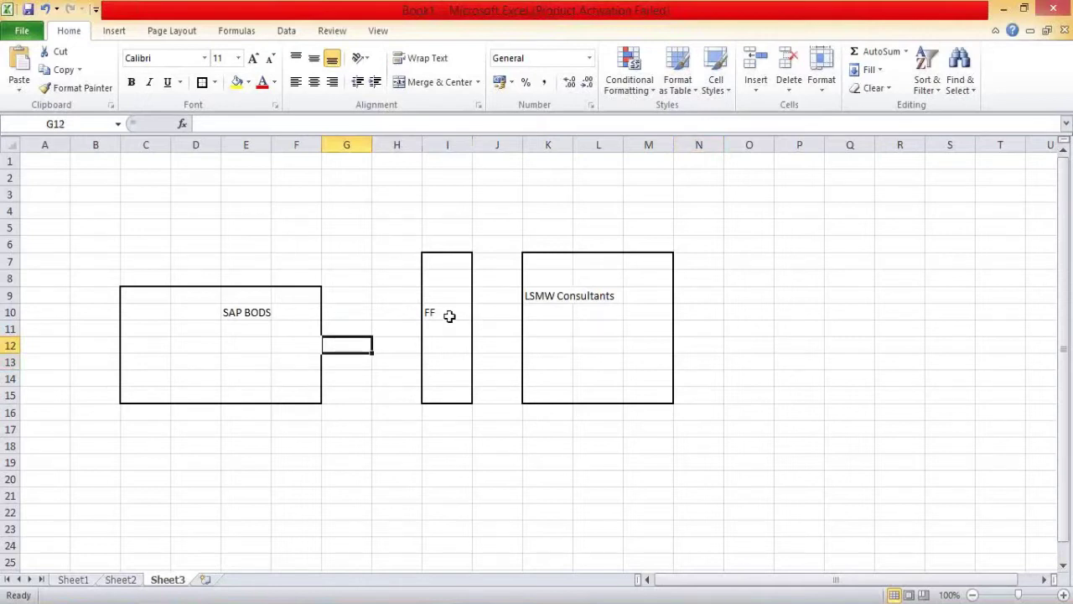
click(449, 316)
text(DD)
key(BackSpace)
text(B /FF)
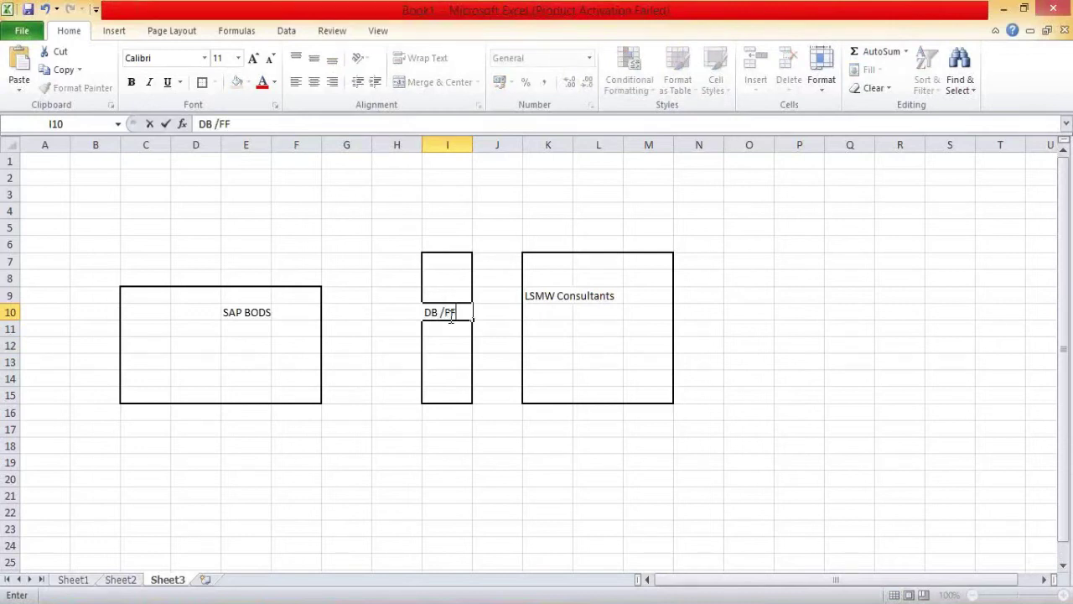
Step: Border A6:A15 and enter 'SAP ECC', 'EHP6' and 'R/3' in A8, A9 and A11
drag(52, 246, 49, 404)
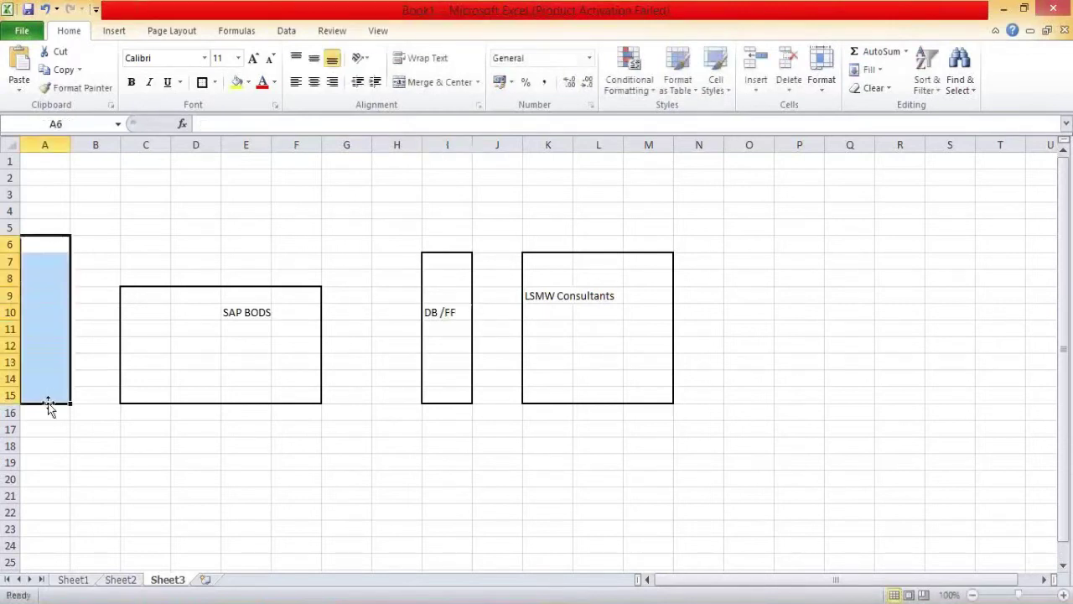
click(202, 81)
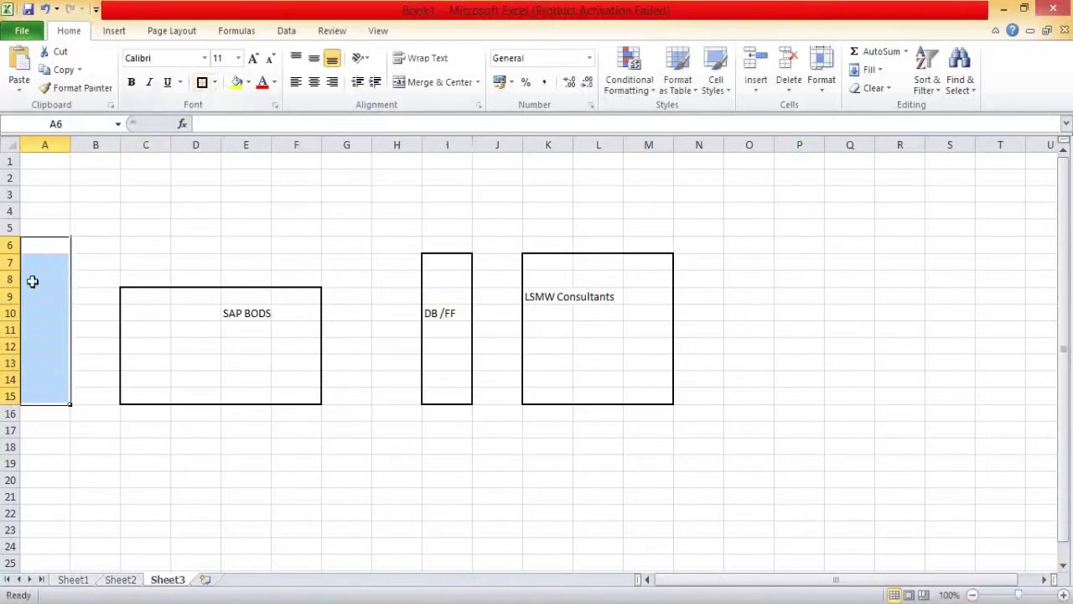
click(32, 281)
text(SAP ECC)
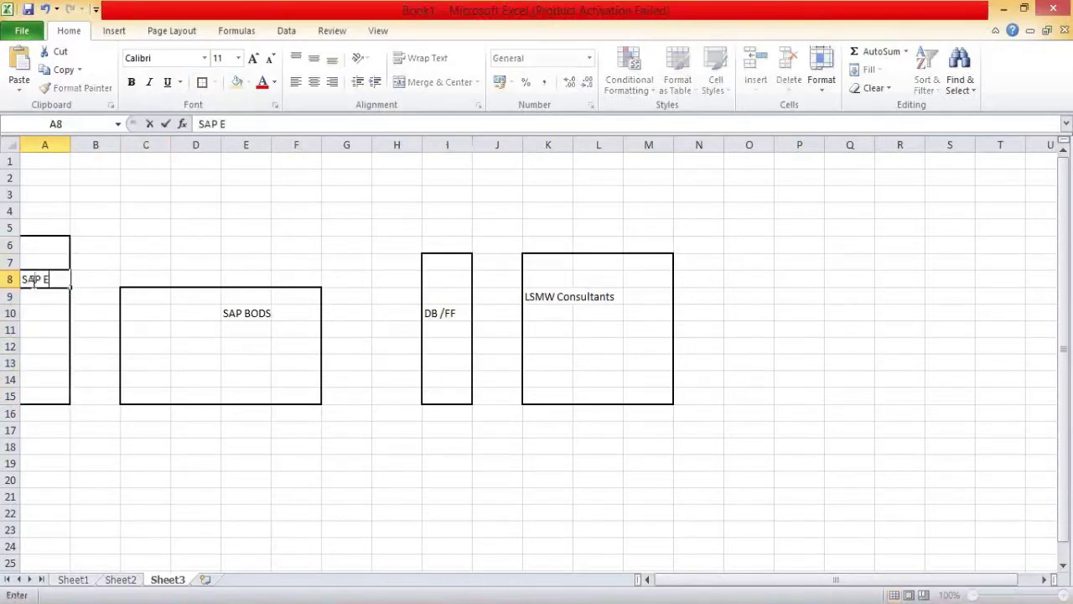
click(37, 294)
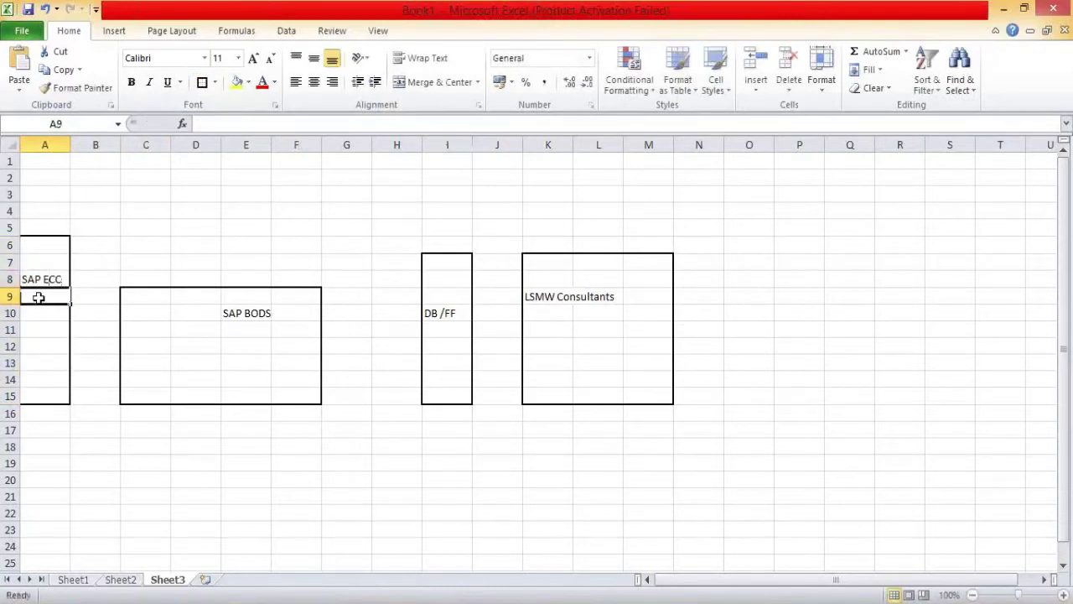
text(EHP6)
click(36, 334)
text(R/3)
click(203, 189)
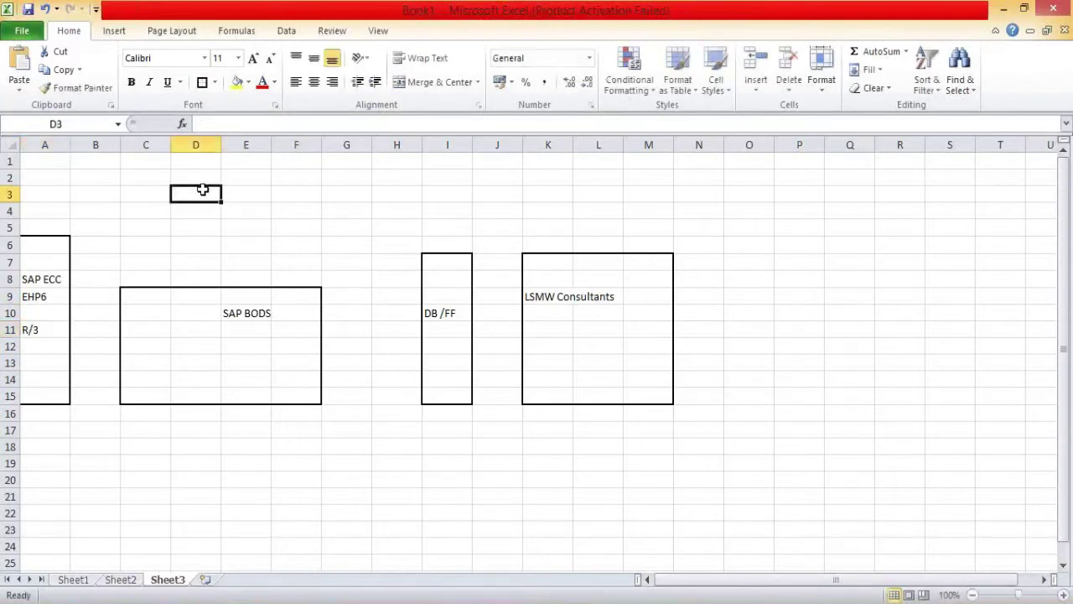
click(53, 330)
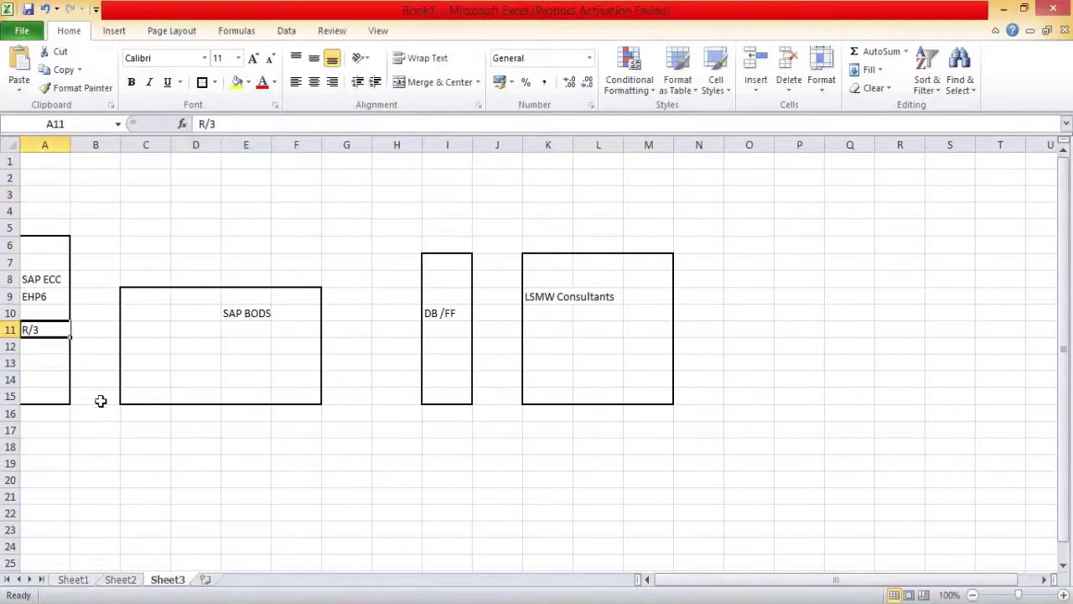
Step: Border B18:E24 as a new box and label it 'SAP' in A18
drag(106, 452, 235, 538)
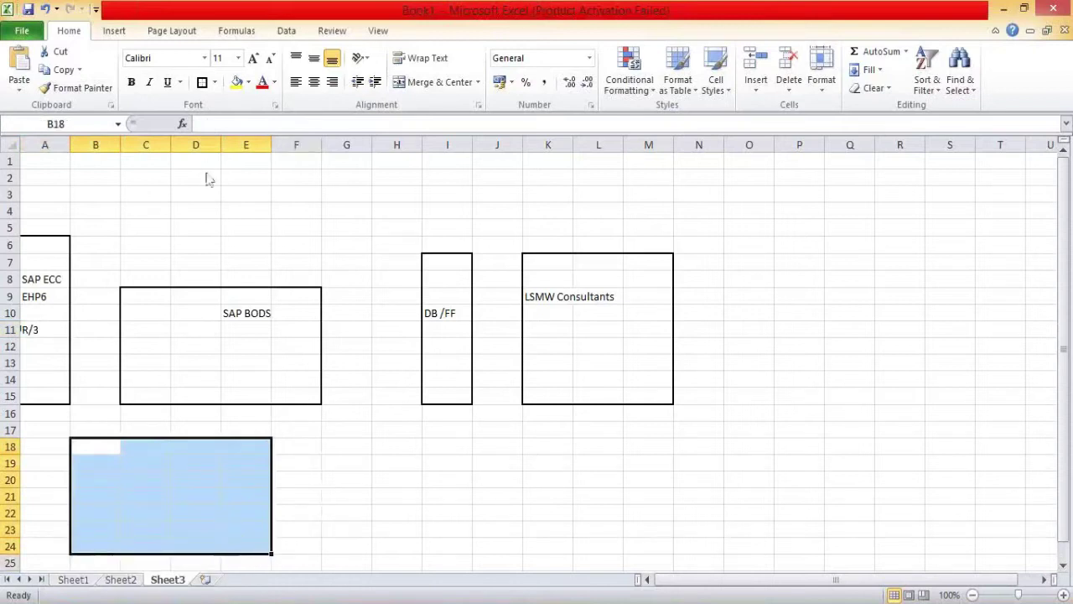
click(202, 84)
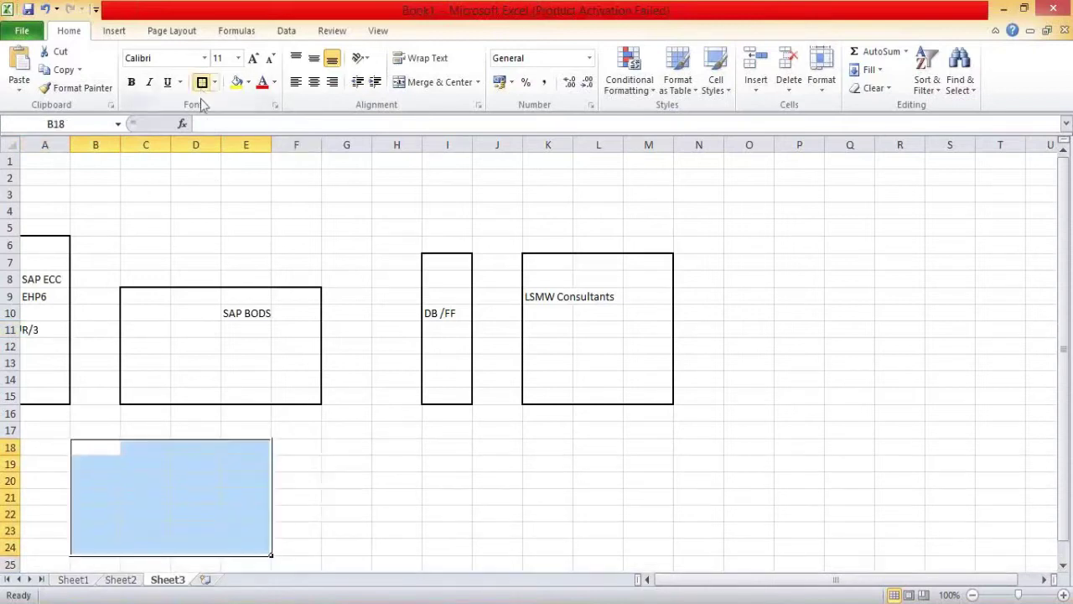
click(41, 451)
text(SAP)
click(125, 477)
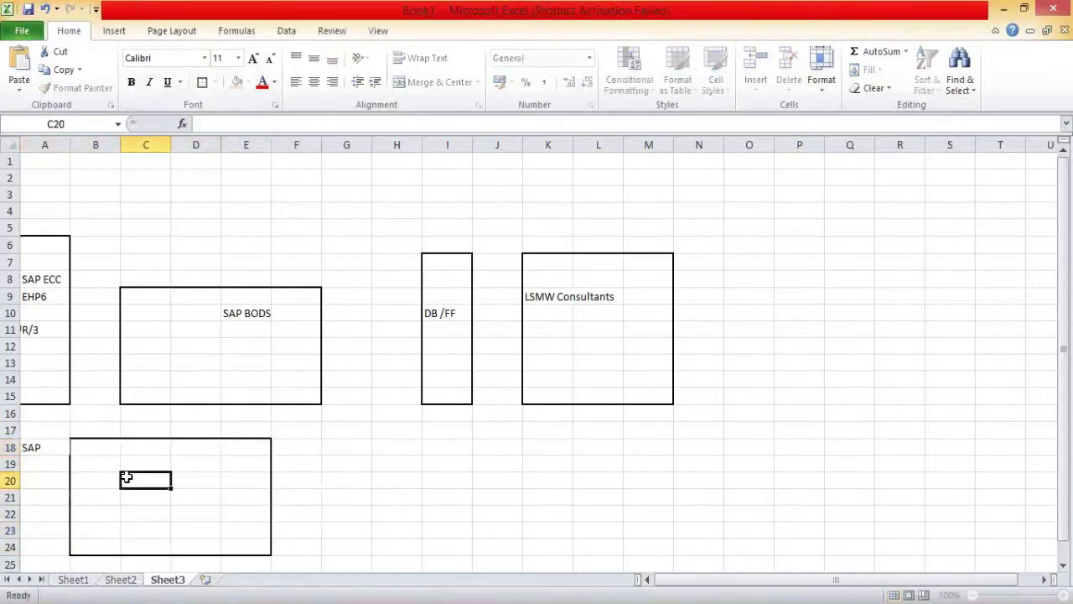
Step: Split the box by bordering B18:E21, labelling 'Application' in C19 and 'DB' in C23
drag(92, 448, 252, 495)
click(202, 84)
click(153, 459)
text(Applica)
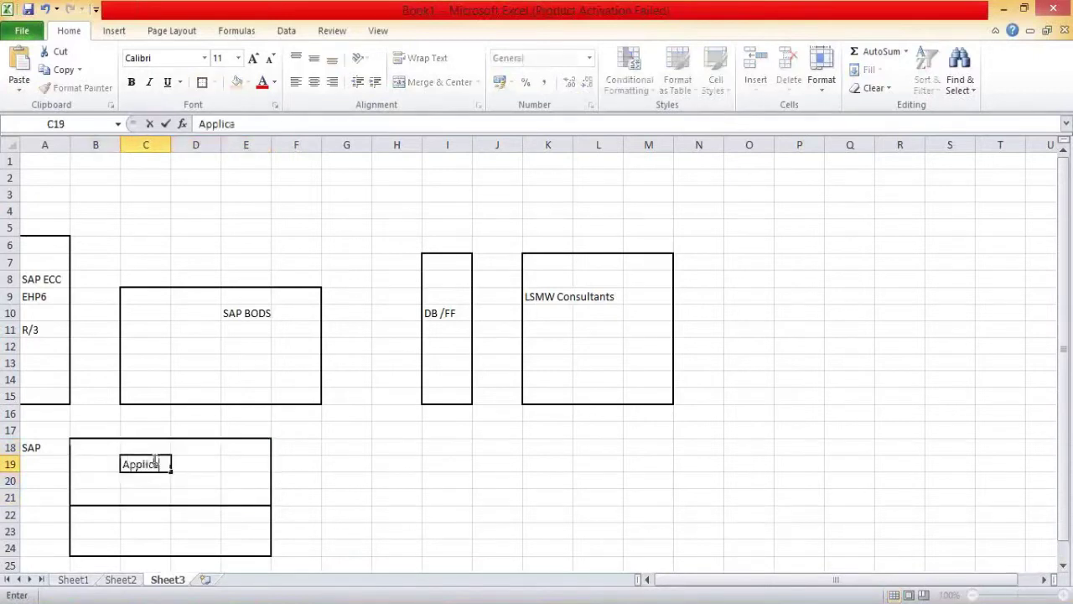
text(tion)
click(155, 531)
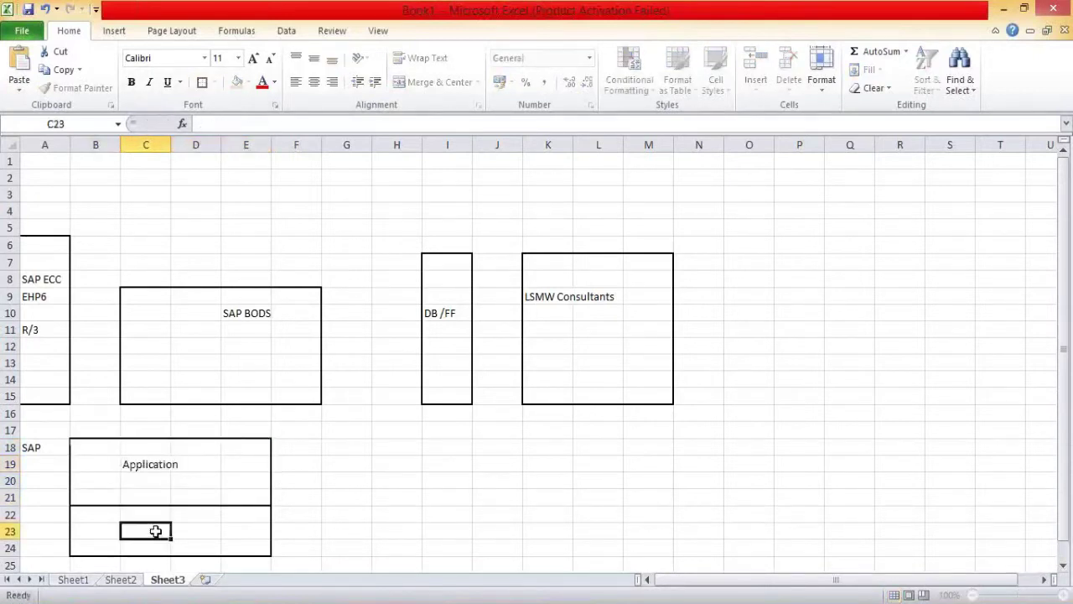
text(DB)
click(316, 501)
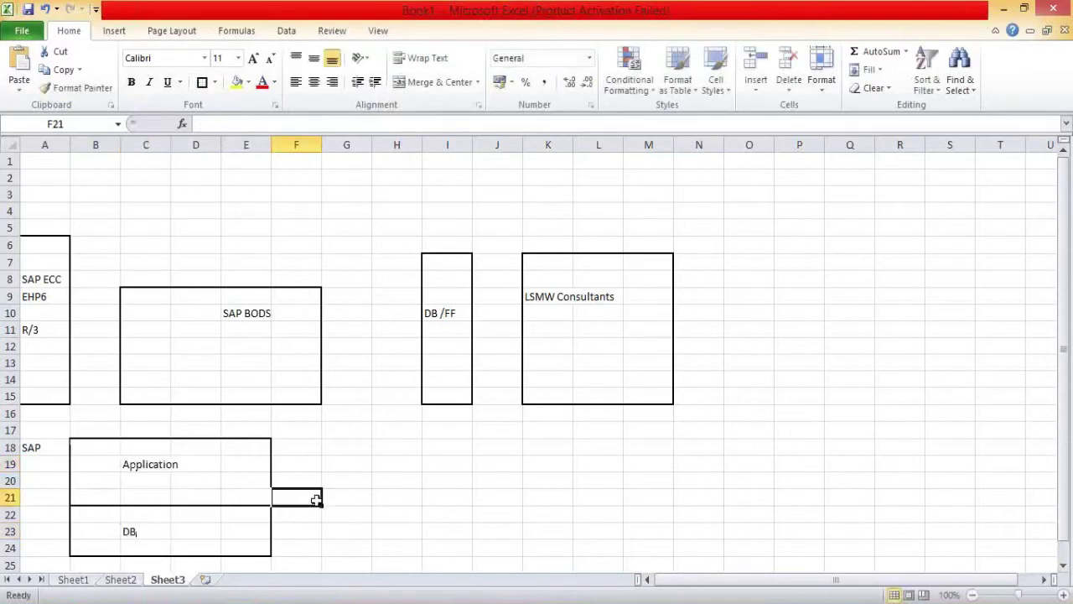
click(155, 531)
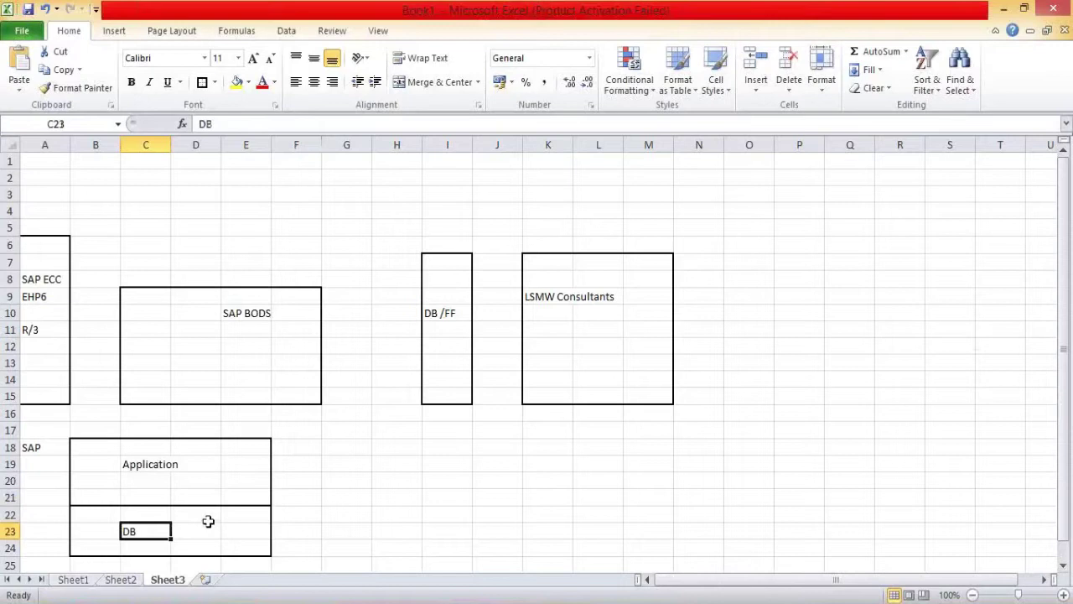
drag(84, 448, 247, 499)
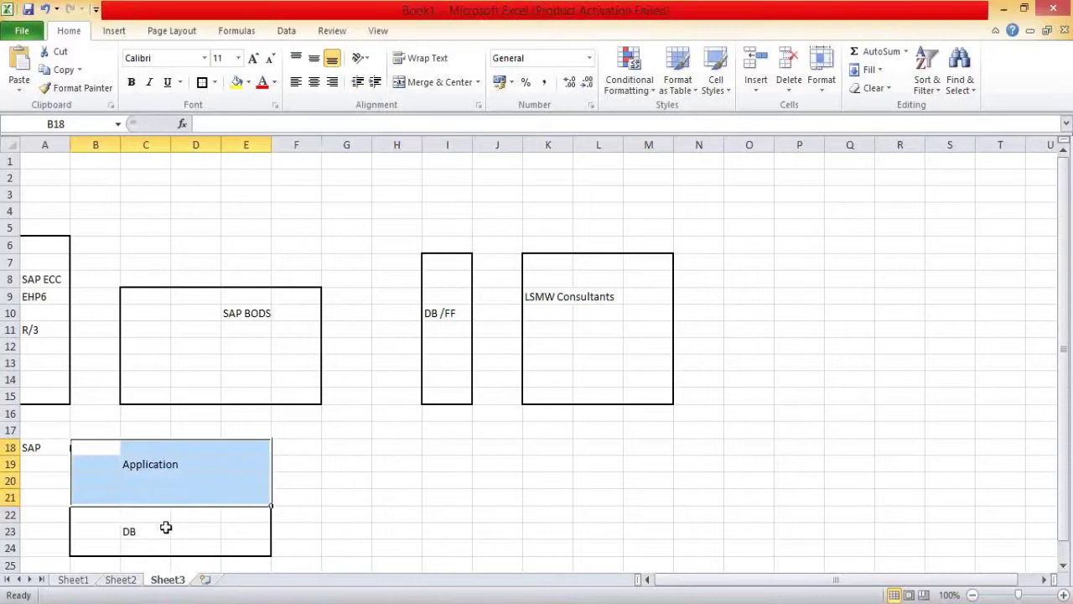
Step: Add the label 'Tcodes' in B17 above the SAP box, then return to Designer
click(92, 428)
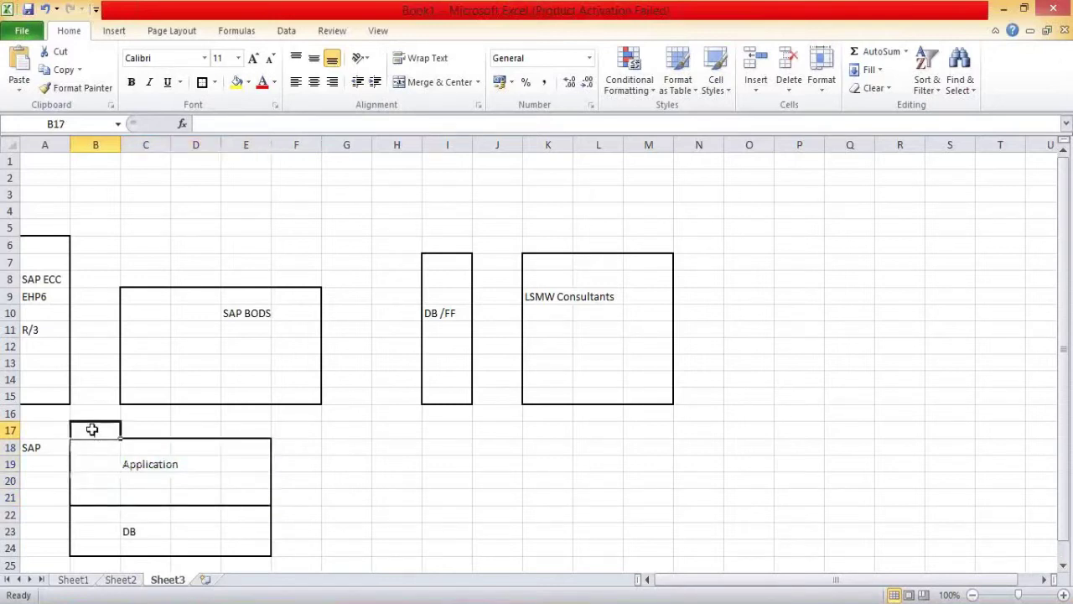
text(Tcodes)
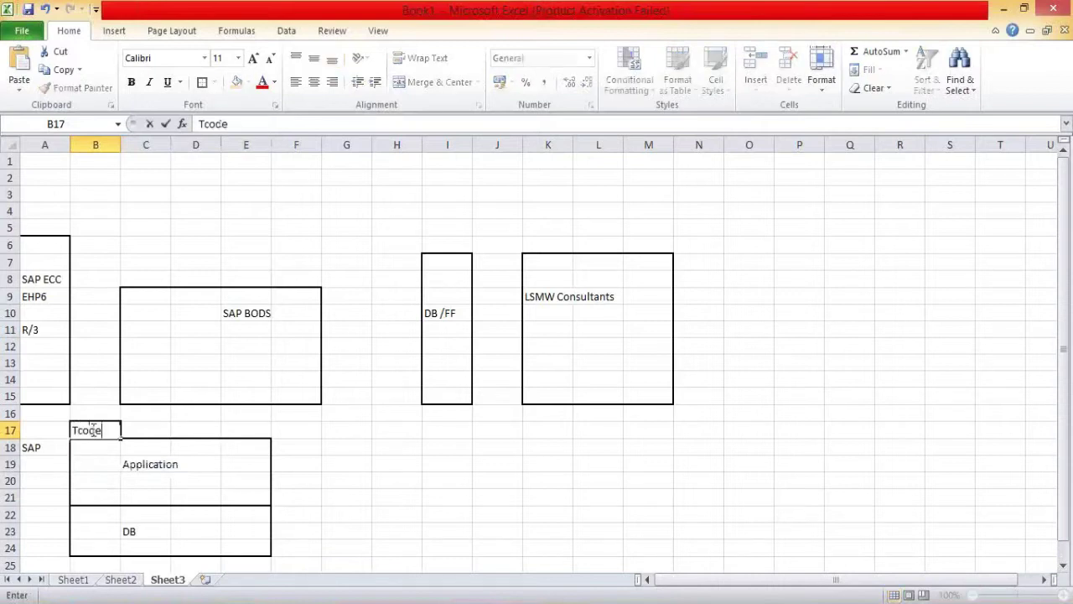
click(329, 464)
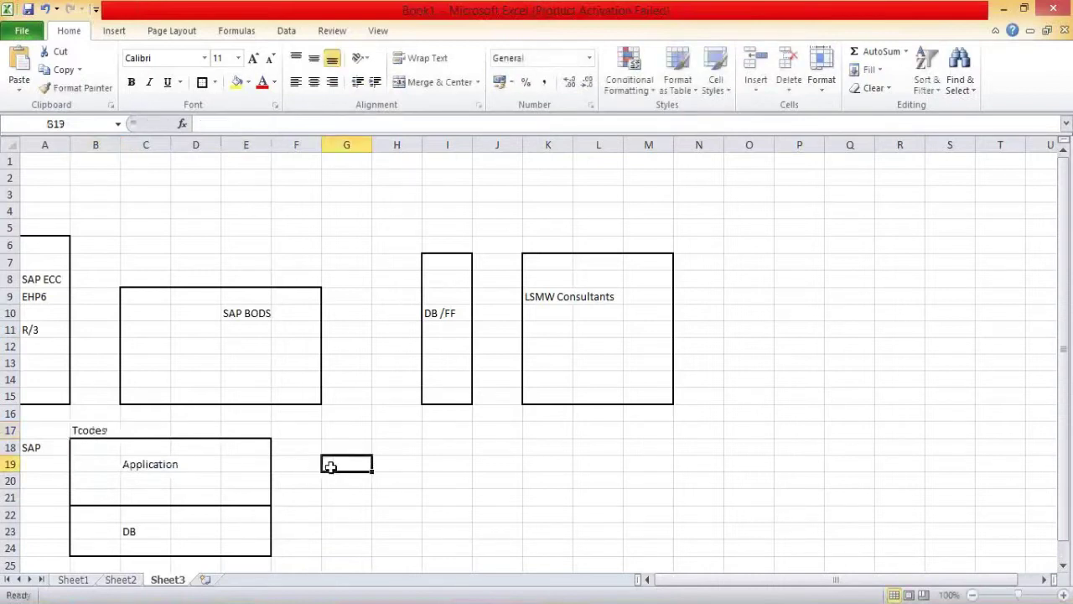
key(alt+Tab)
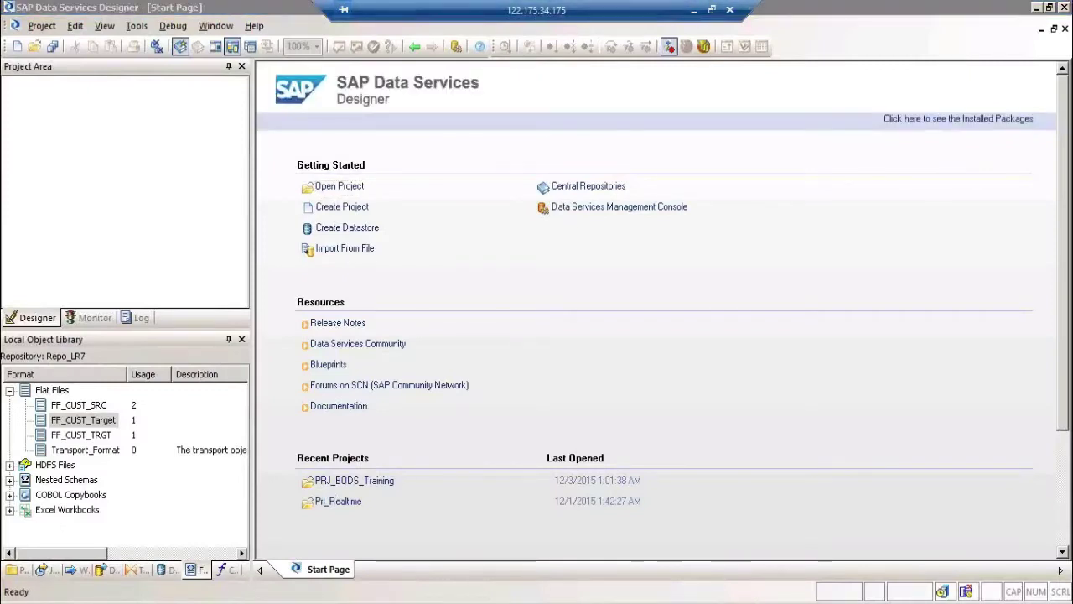
Step: In SAP GUI, leave the LSM Workbench with /n and enter /nex
click(232, 584)
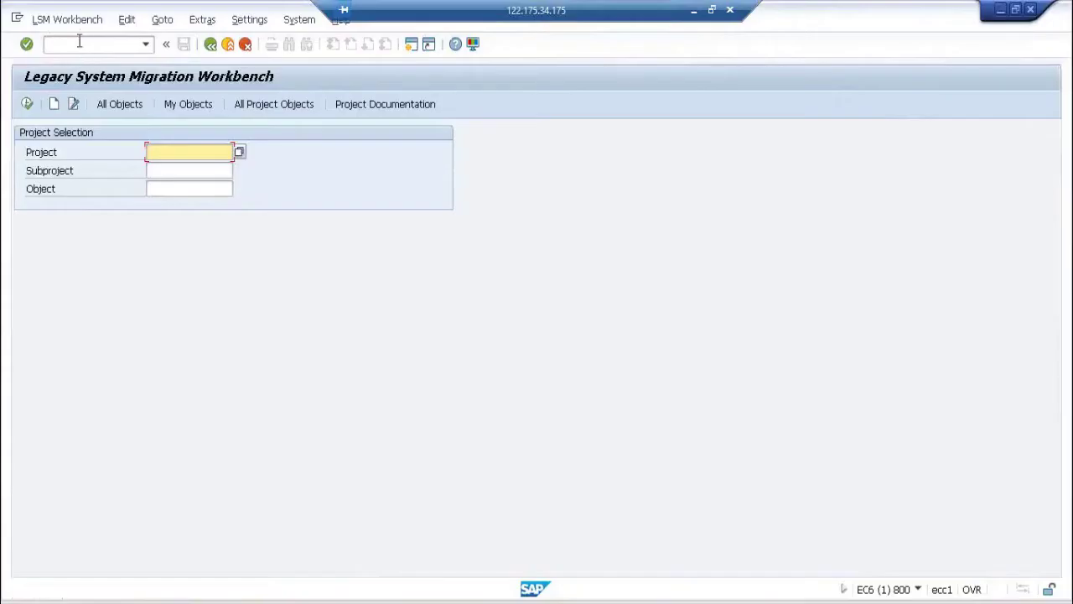
click(80, 42)
text(/n)
key(Return)
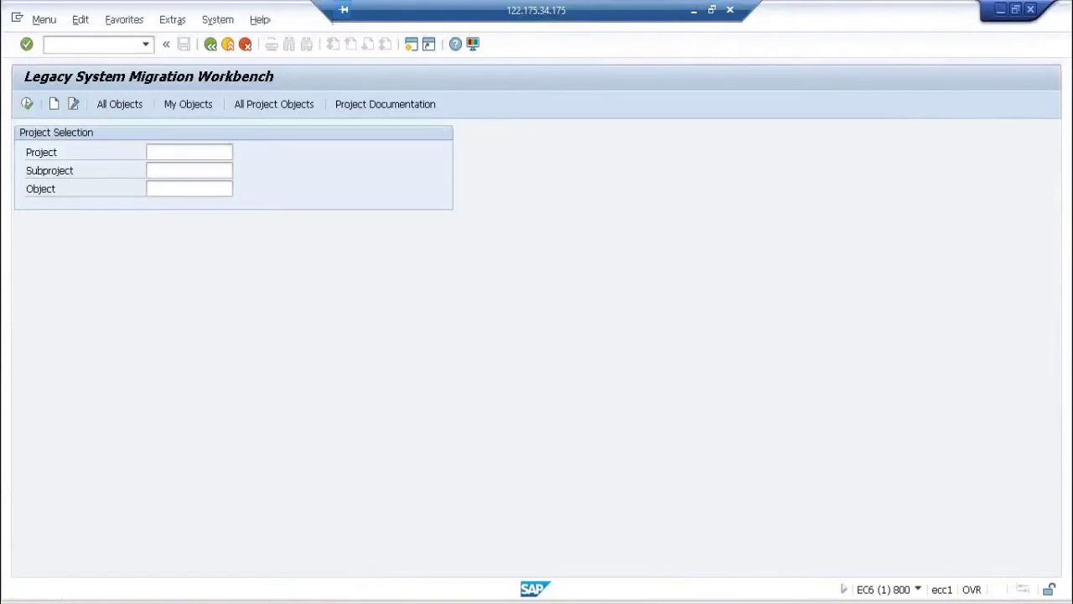
text(/n)
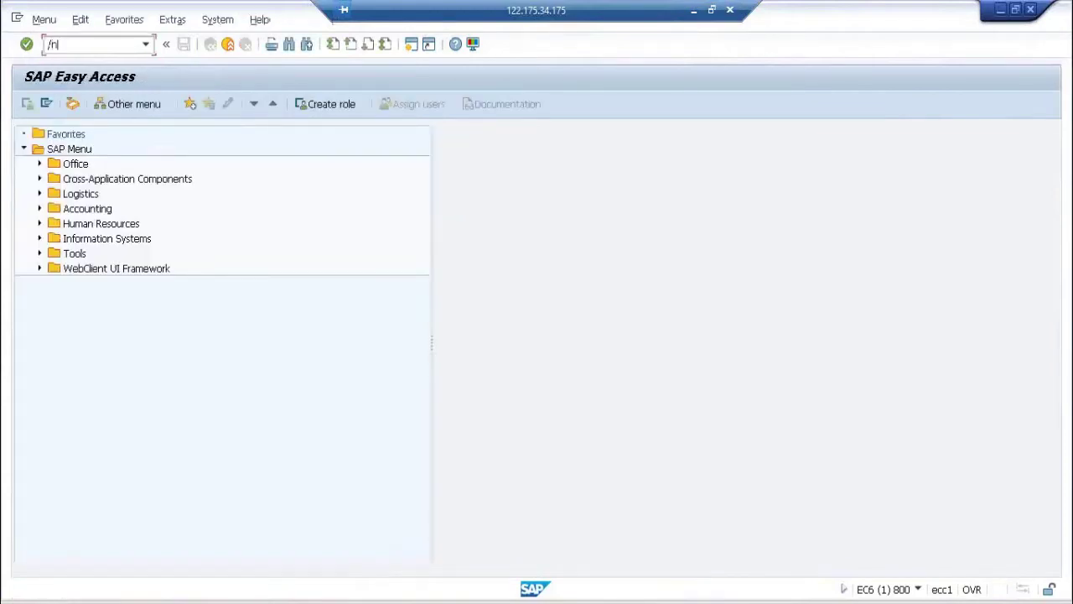
text(ex)
key(alt+Tab)
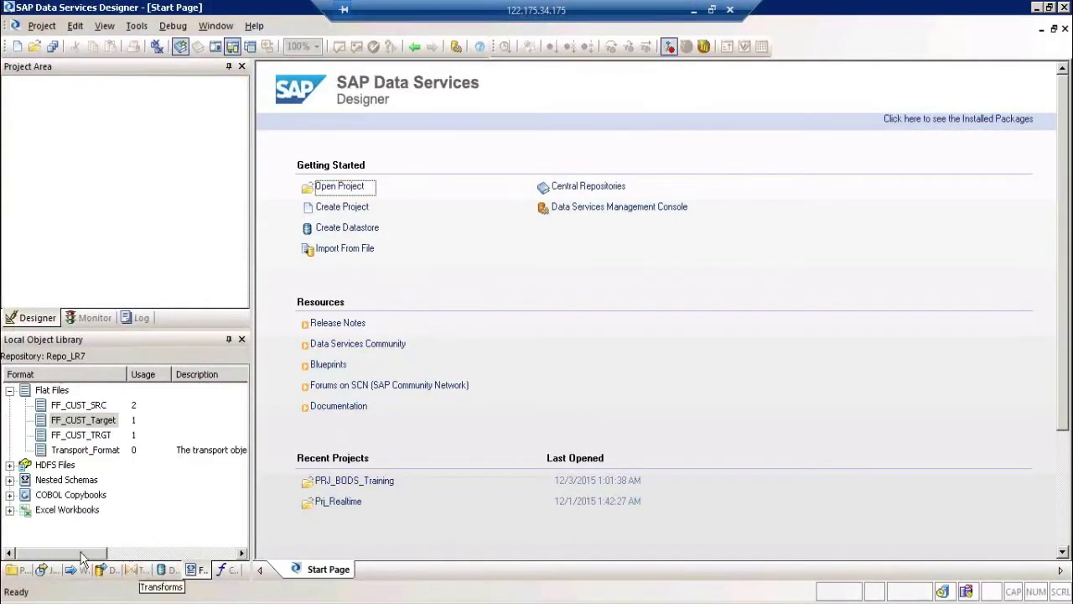
Step: Show the Windows Start menu's All Programs list down to SAP Front End
key(super)
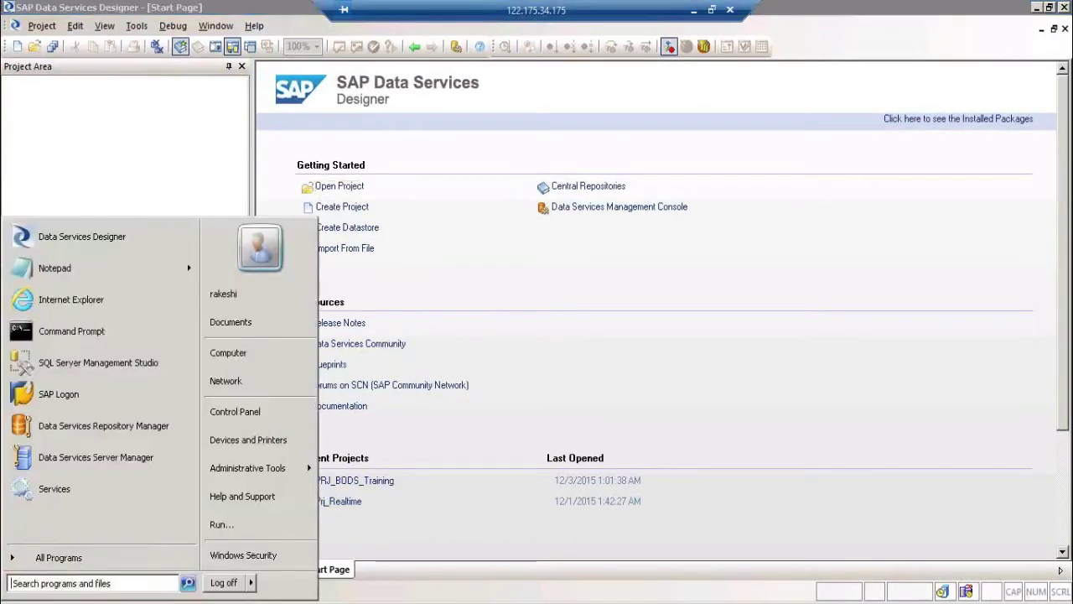
click(72, 556)
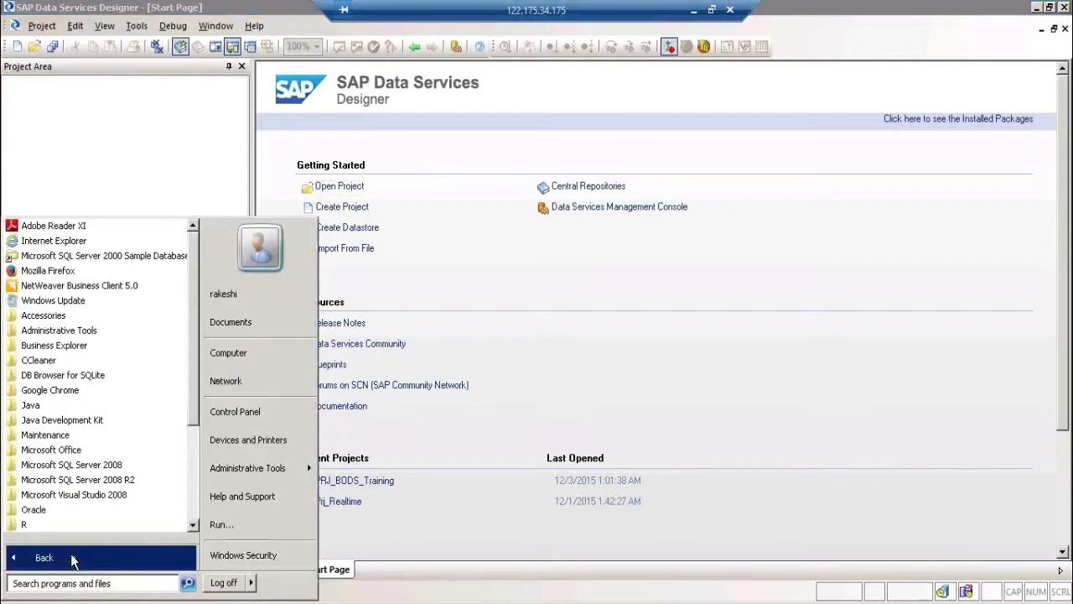
click(198, 496)
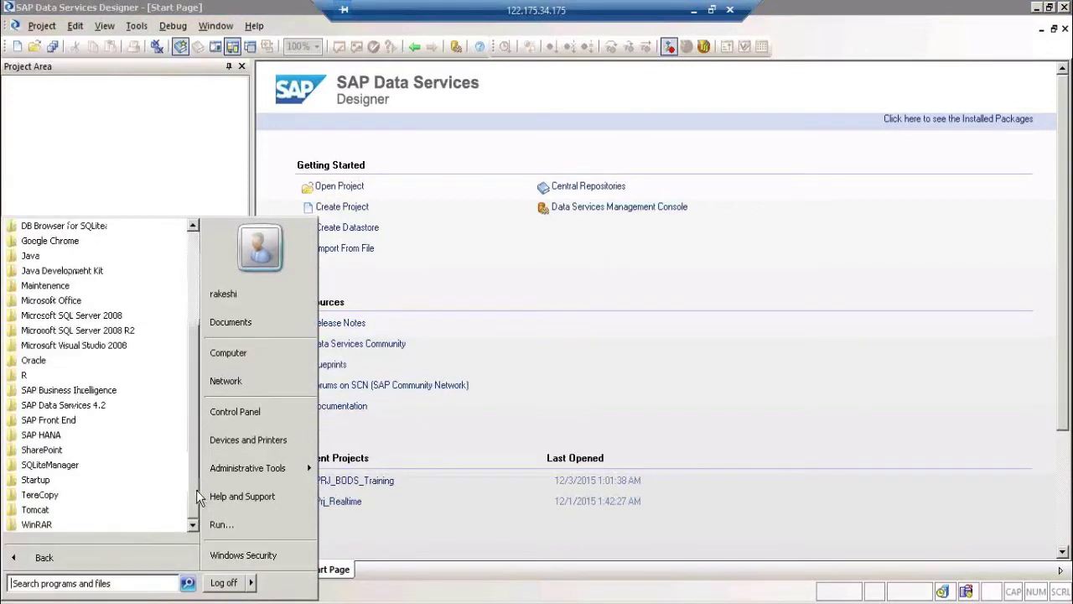
Step: Start SAP Logon from the SAP Front End folder and list the saved connections
click(97, 423)
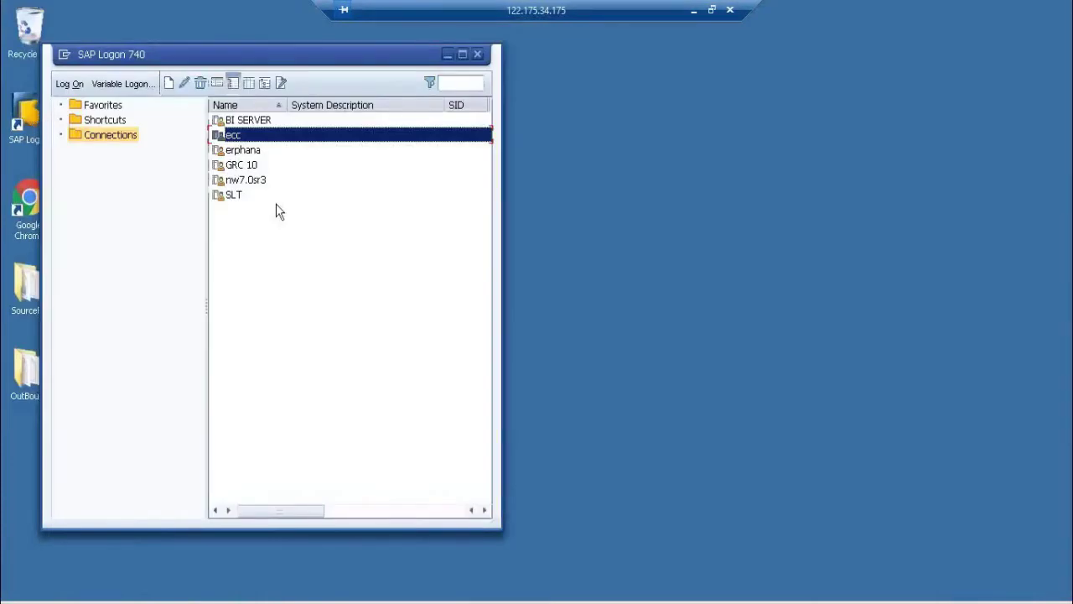
drag(168, 55, 265, 82)
click(216, 171)
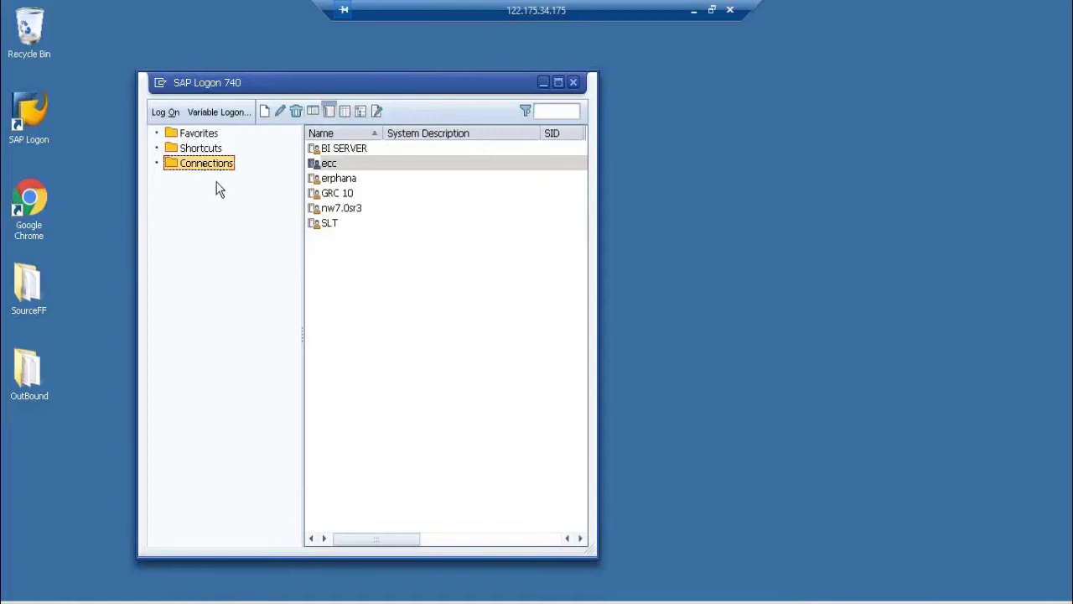
Step: Log on to the ecc system with the user name and password, then exit the session
click(344, 166)
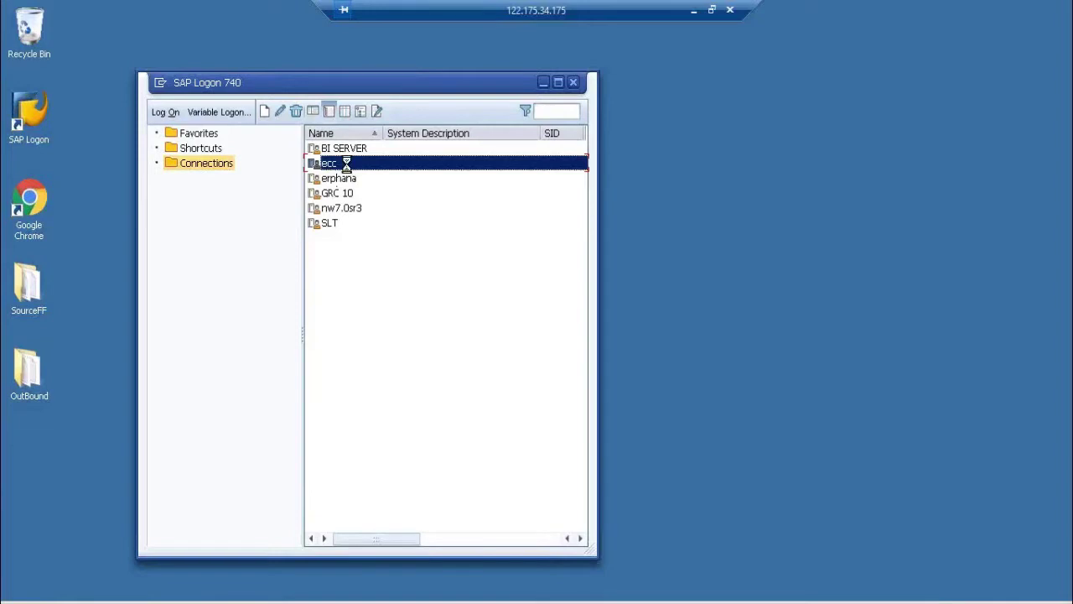
double_click(346, 166)
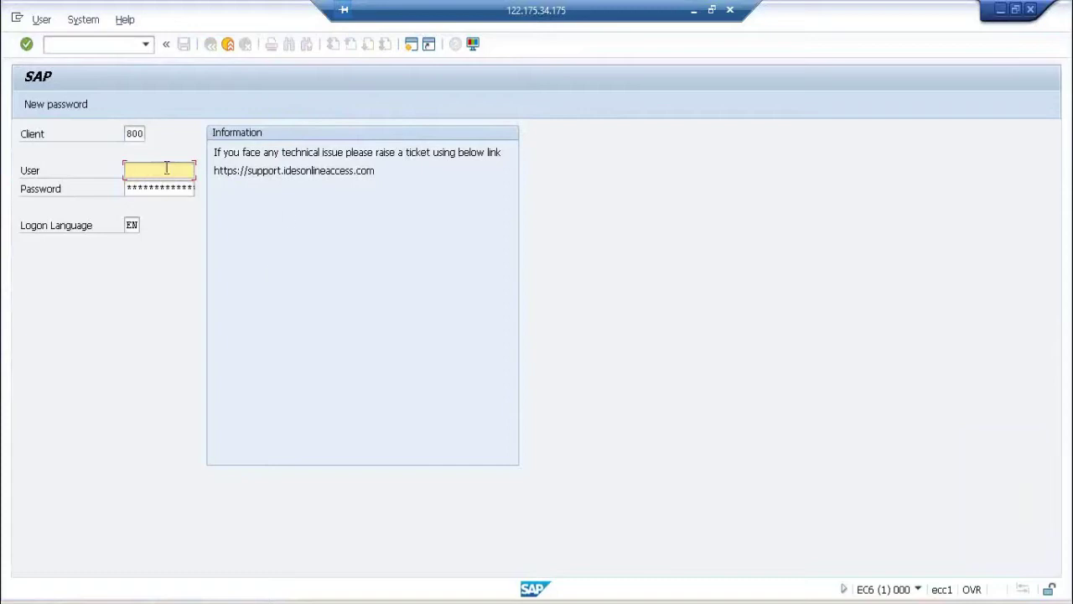
text(rakeshi)
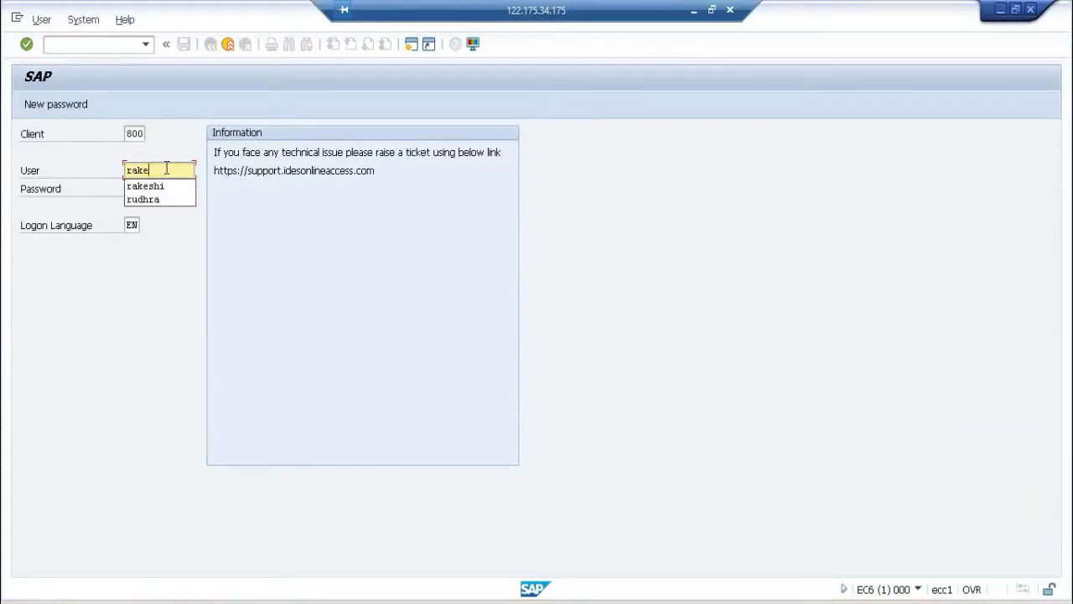
key(Tab)
text(*****)
key(Return)
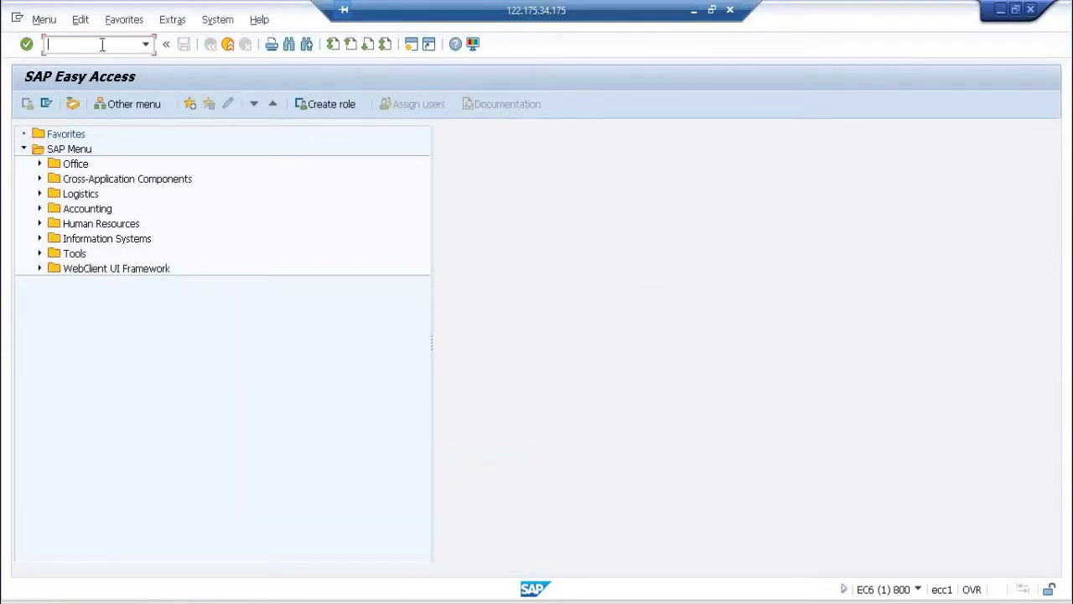
key(Return)
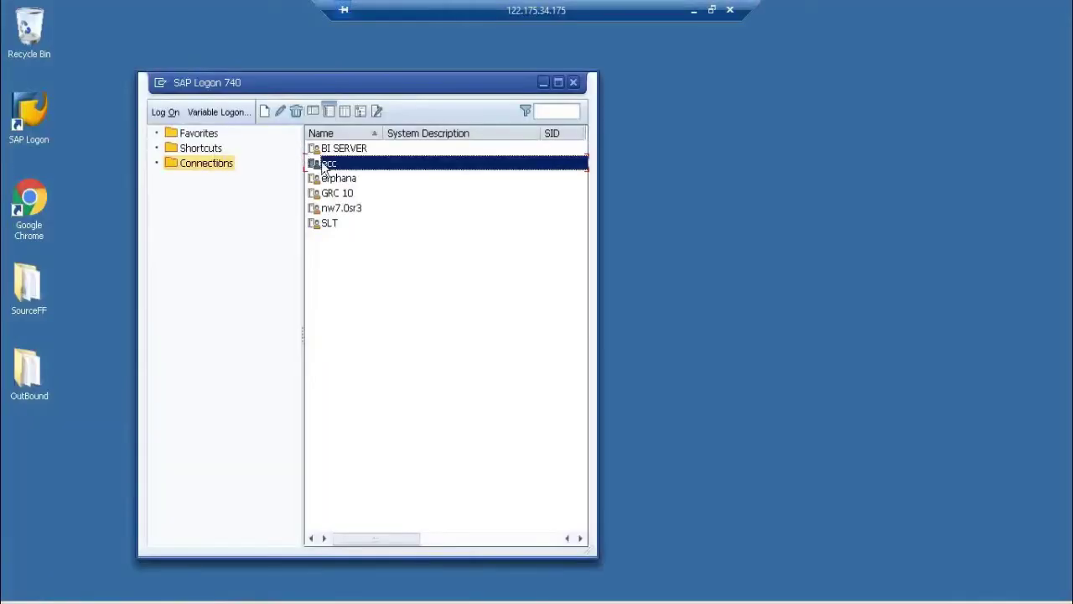
Step: Log on to the ecc system in client 800 with the user name and password
double_click(325, 163)
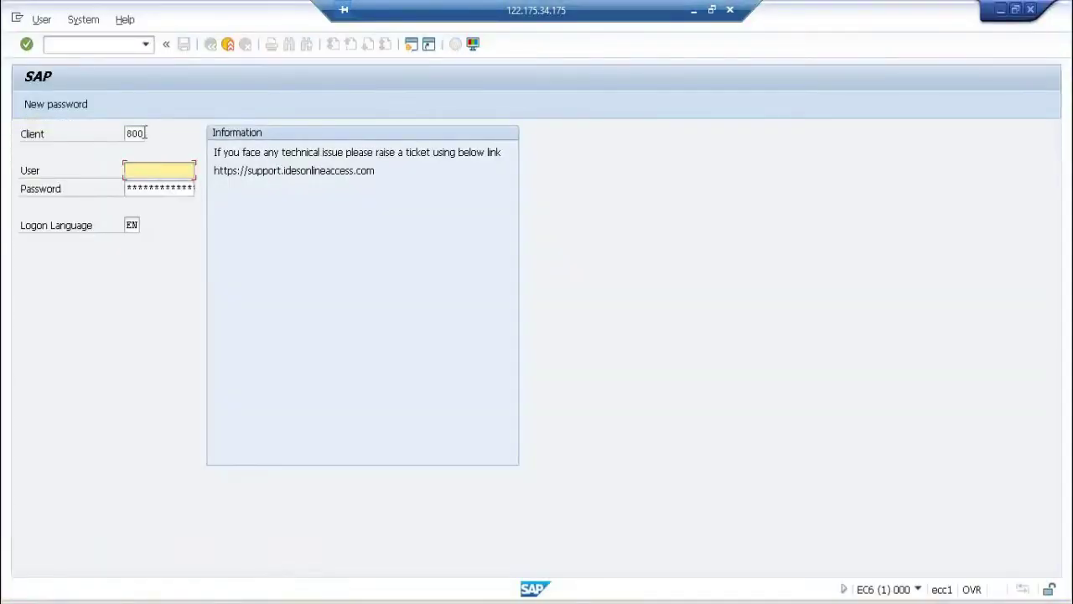
double_click(139, 134)
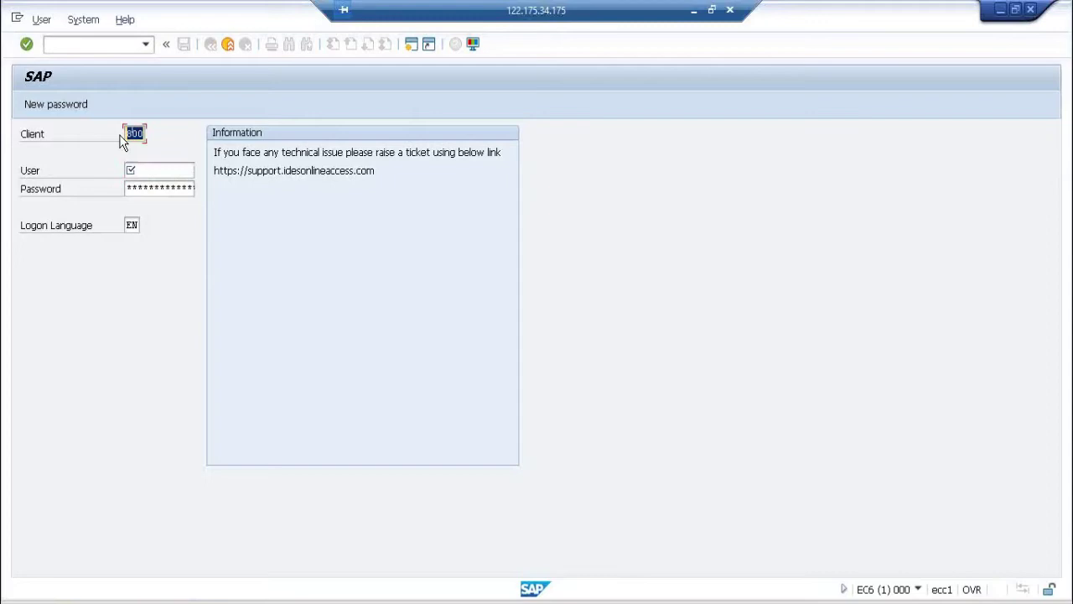
click(145, 169)
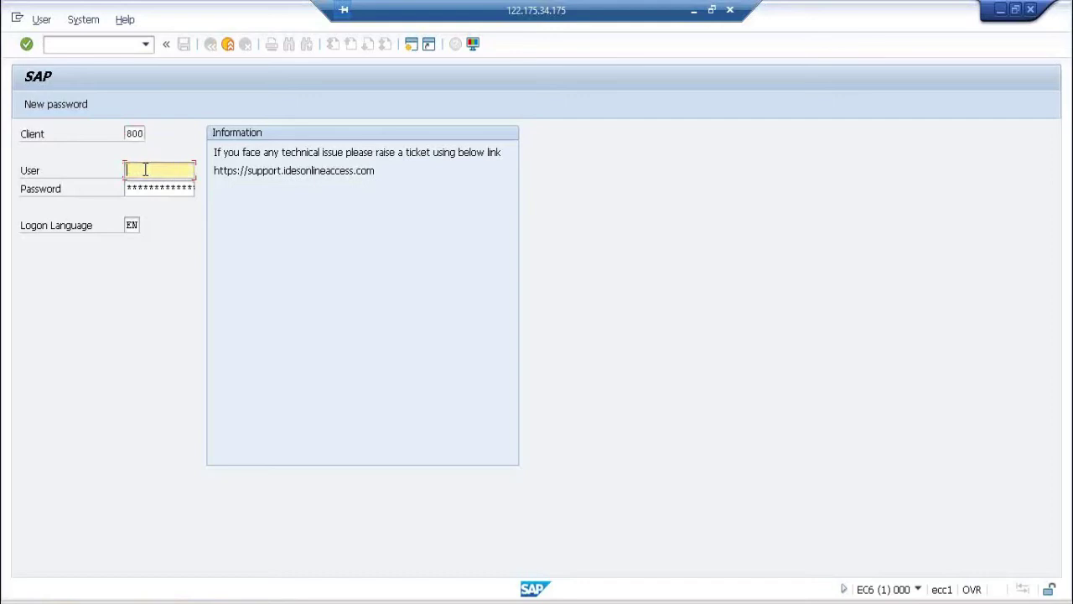
text(Rakeshi)
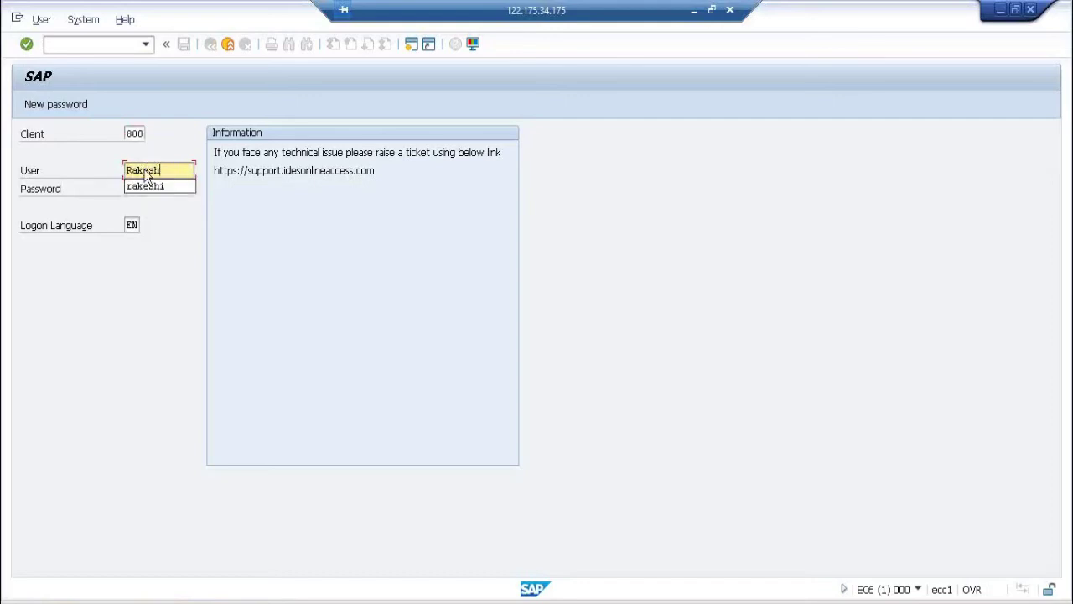
key(Tab)
key(ctrl+v)
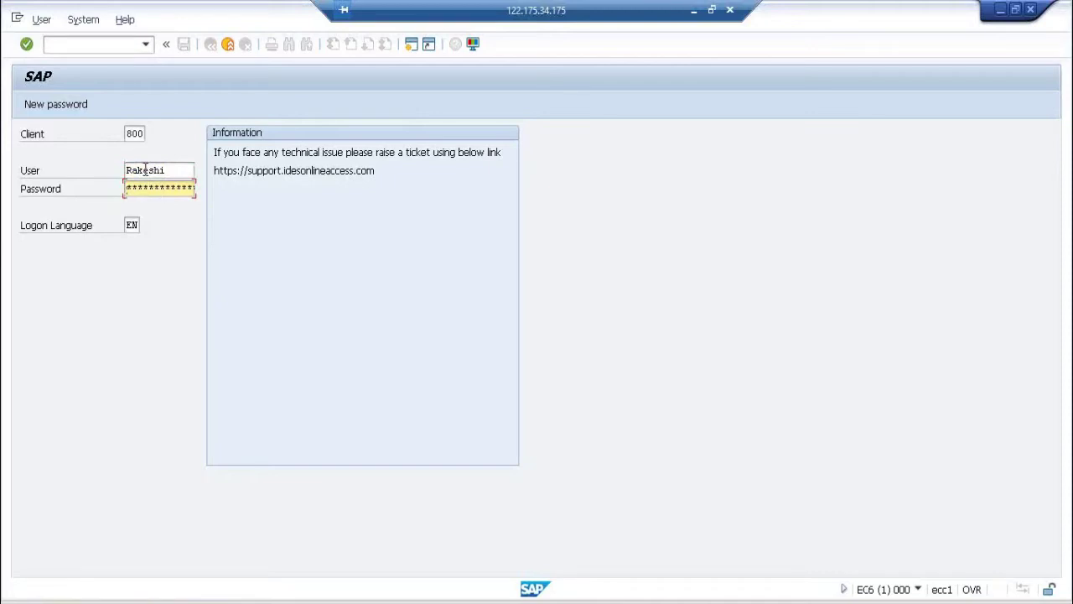
key(Return)
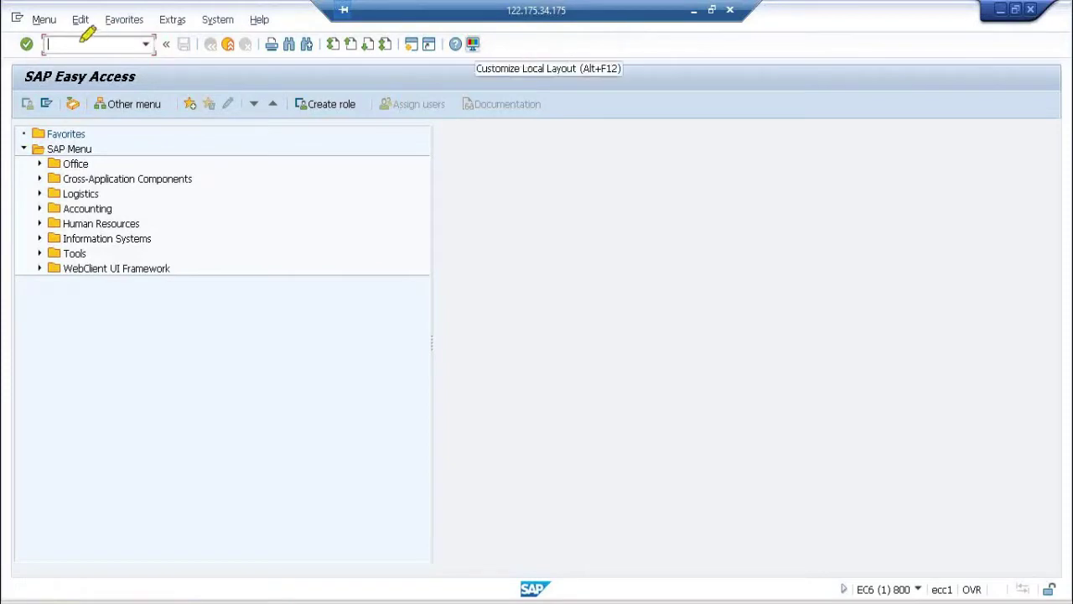
Step: Minimize SAP Easy Access and select the Application box and Tcodes label in Excel
mouse_move(43, 37)
mouse_down()
mouse_move(165, 49)
mouse_move(142, 23)
mouse_move(67, 35)
mouse_up()
click(694, 9)
click(130, 451)
drag(130, 451, 228, 478)
click(102, 432)
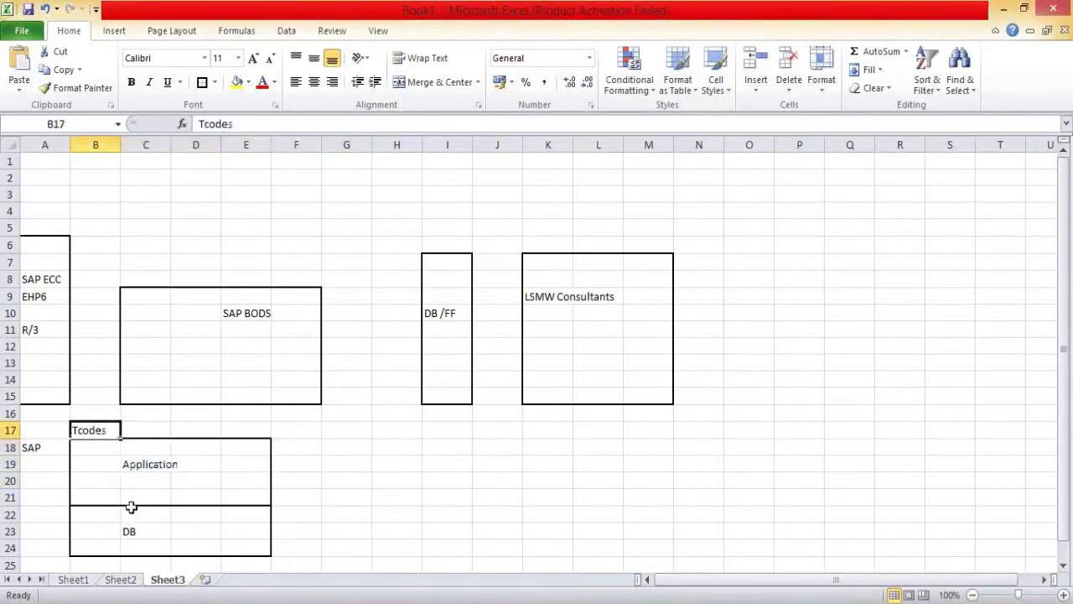
Step: Enter 10,000 in cell F23 next to the DB box
click(126, 536)
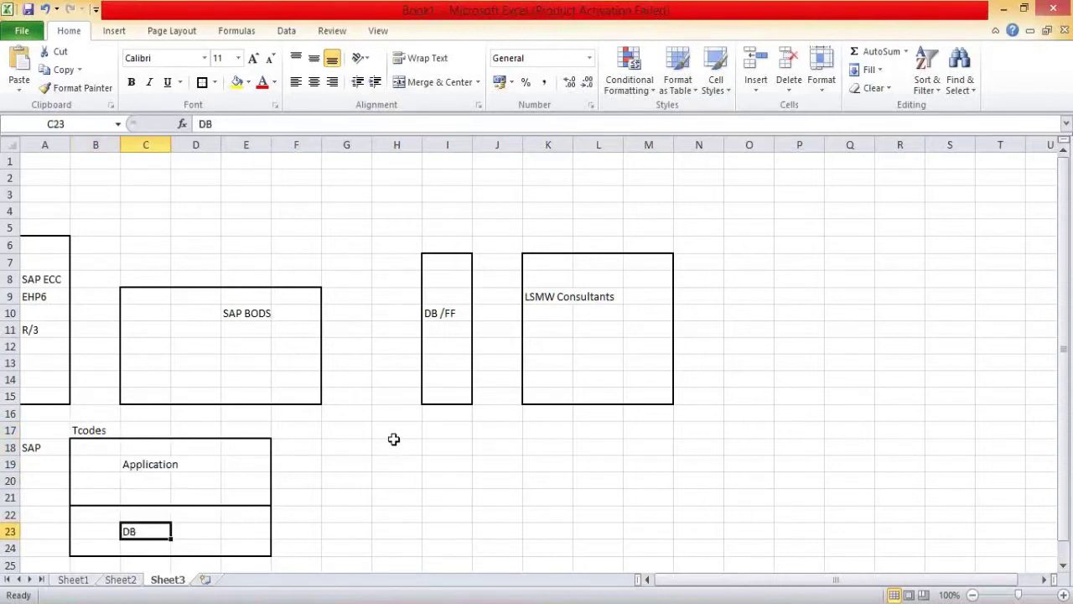
drag(249, 526, 308, 526)
click(309, 526)
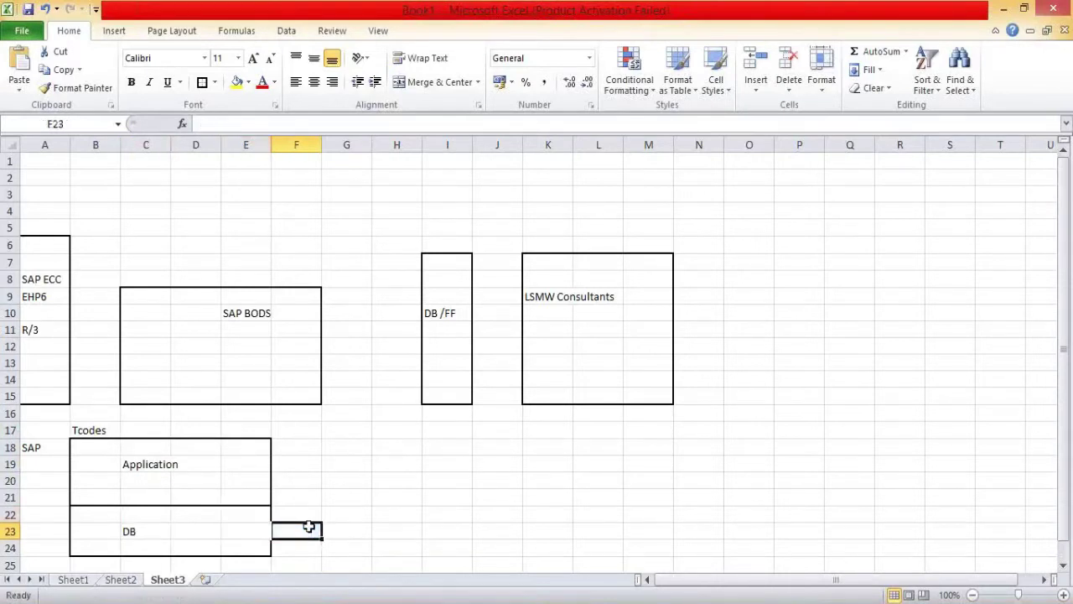
text(10,000)
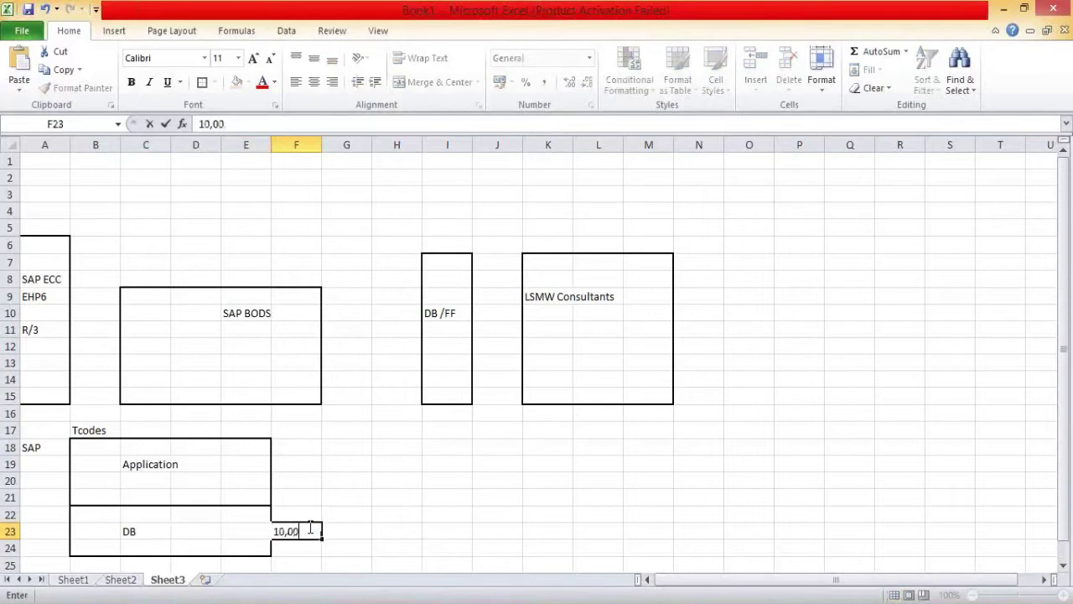
click(159, 476)
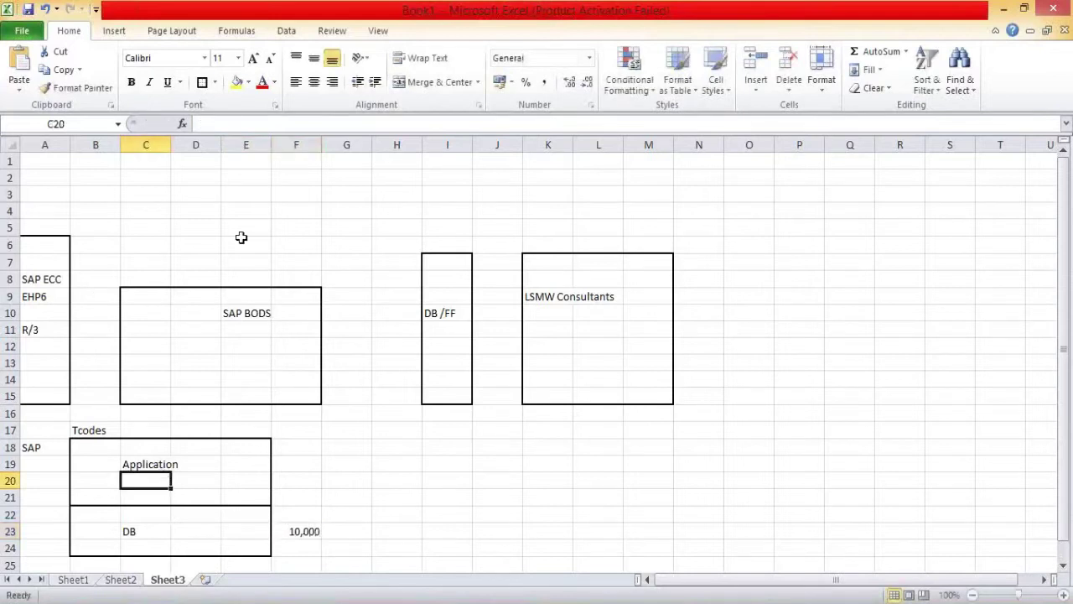
Step: Draw an arrow shape from the Tcodes label up to the SAP BODS box
click(114, 31)
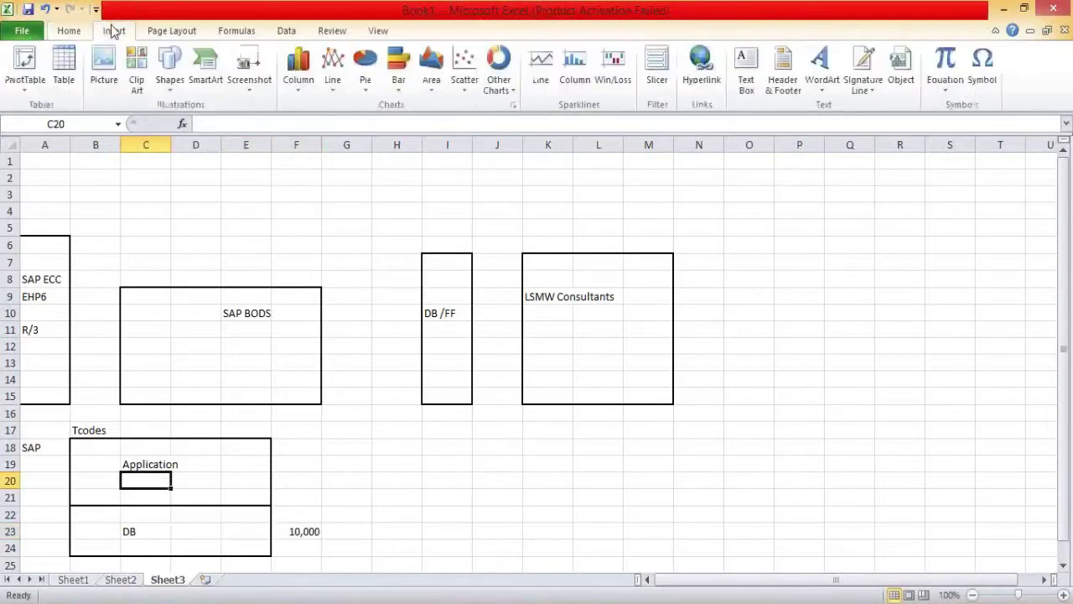
click(168, 63)
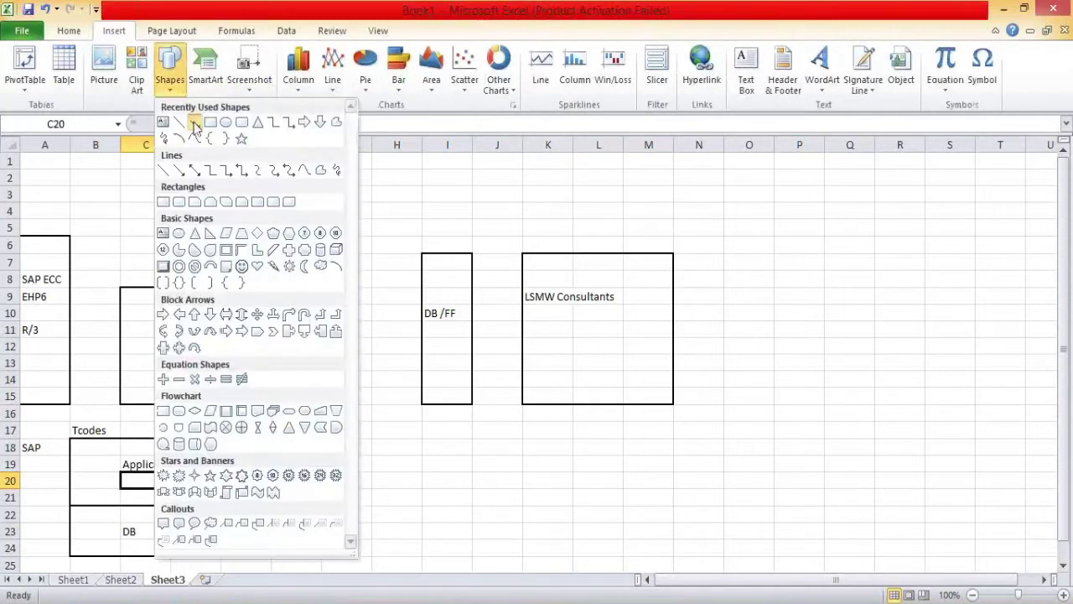
click(195, 119)
mouse_move(84, 429)
mouse_down()
mouse_move(109, 257)
mouse_move(116, 347)
mouse_up()
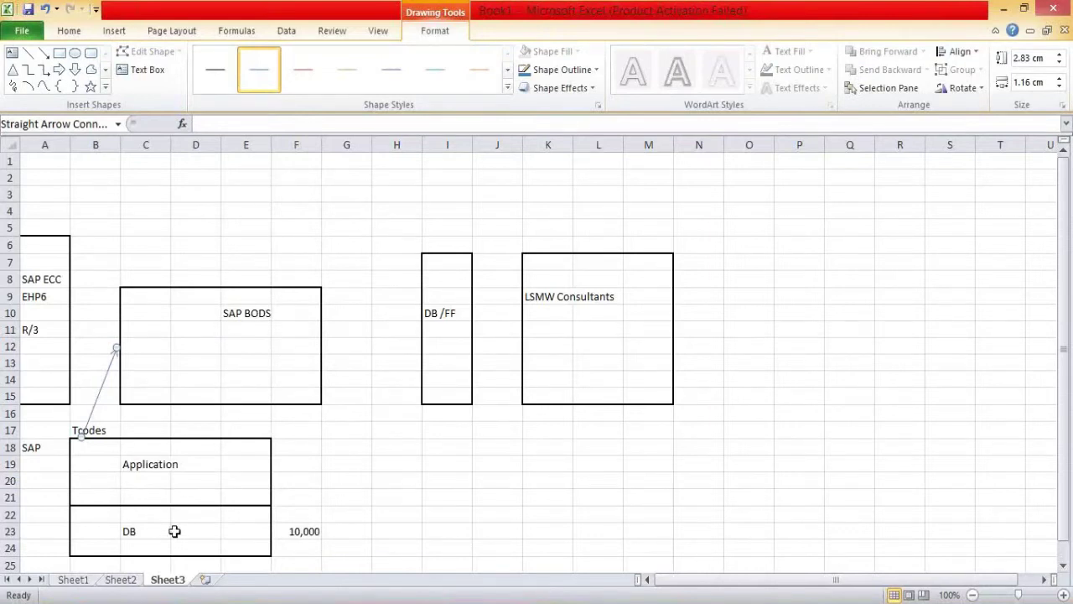
click(300, 532)
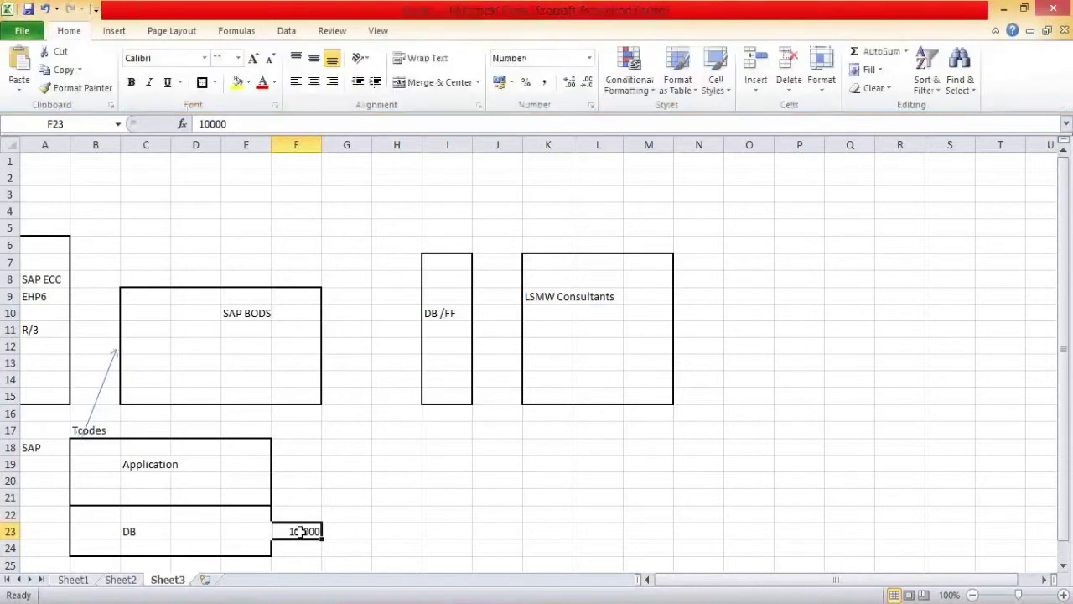
Step: Type and erase a test 'SAP' entry in G22, then return to SAP Easy Access
click(349, 520)
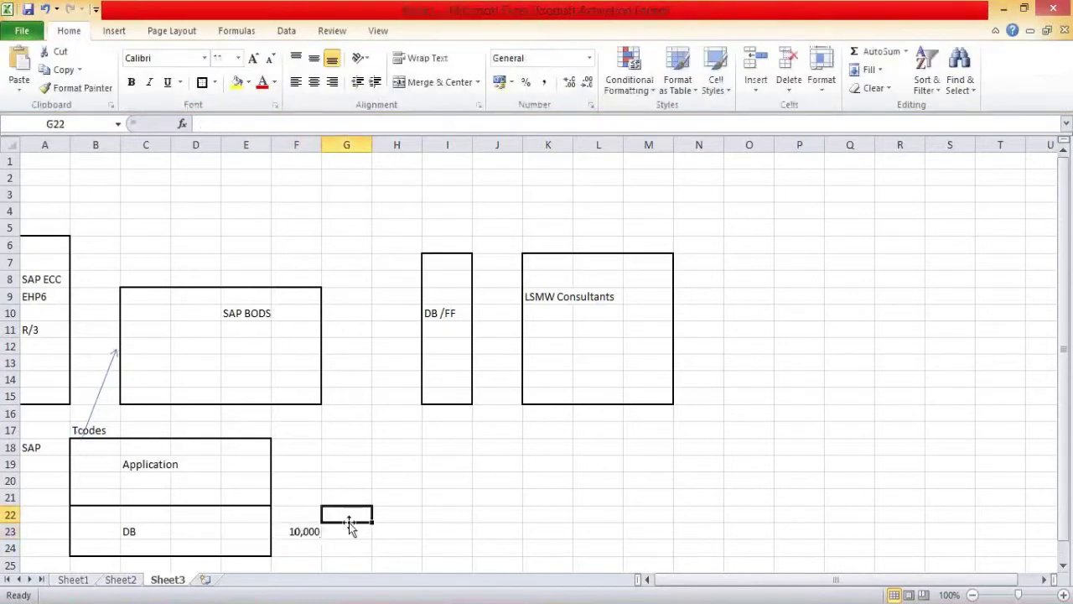
text(SAP)
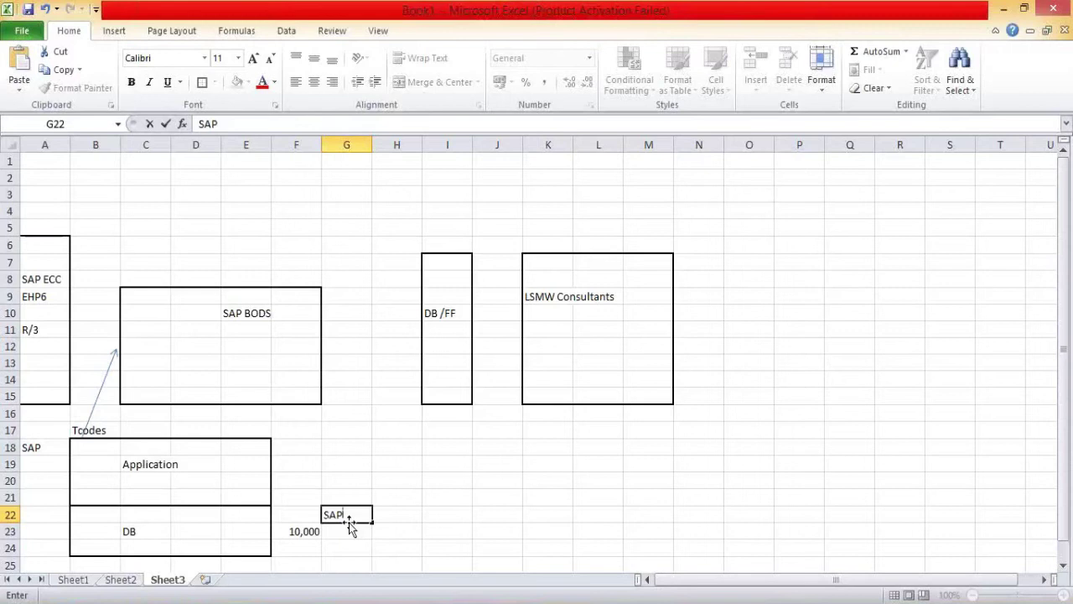
key(BackSpace)
key(BackSpace)
key(BackSpace)
click(312, 530)
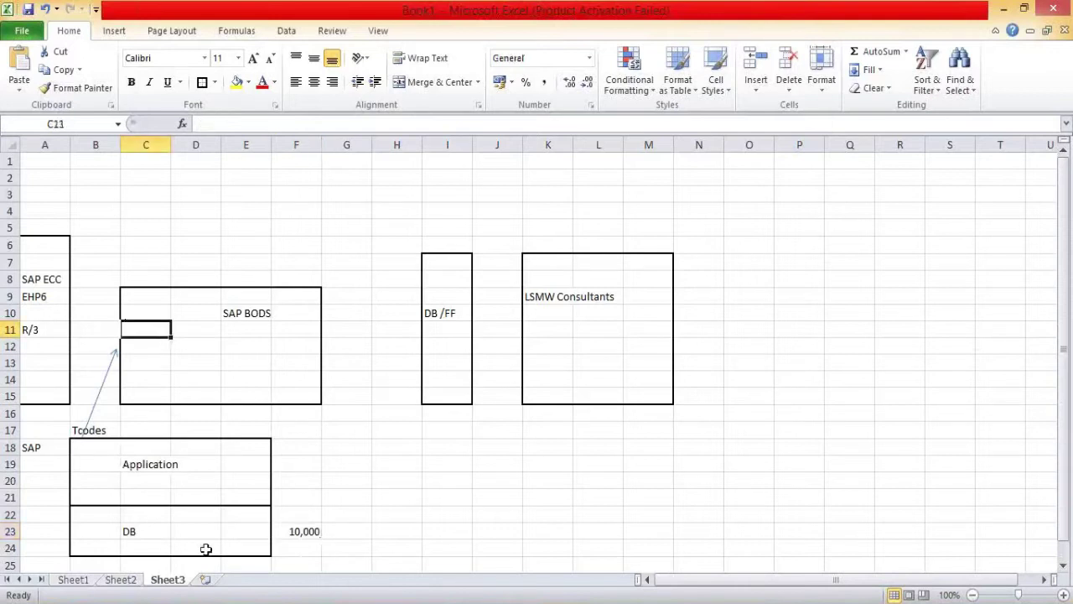
click(224, 584)
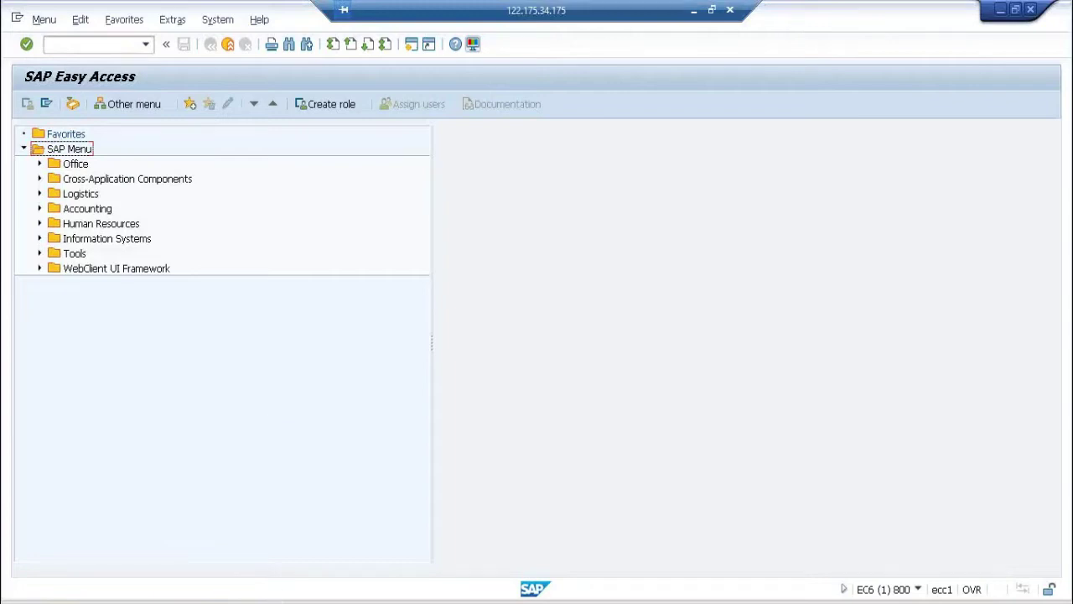
Step: View the ecc connection's properties in SAP Logon 740: server ecc1, instance number 78
click(225, 599)
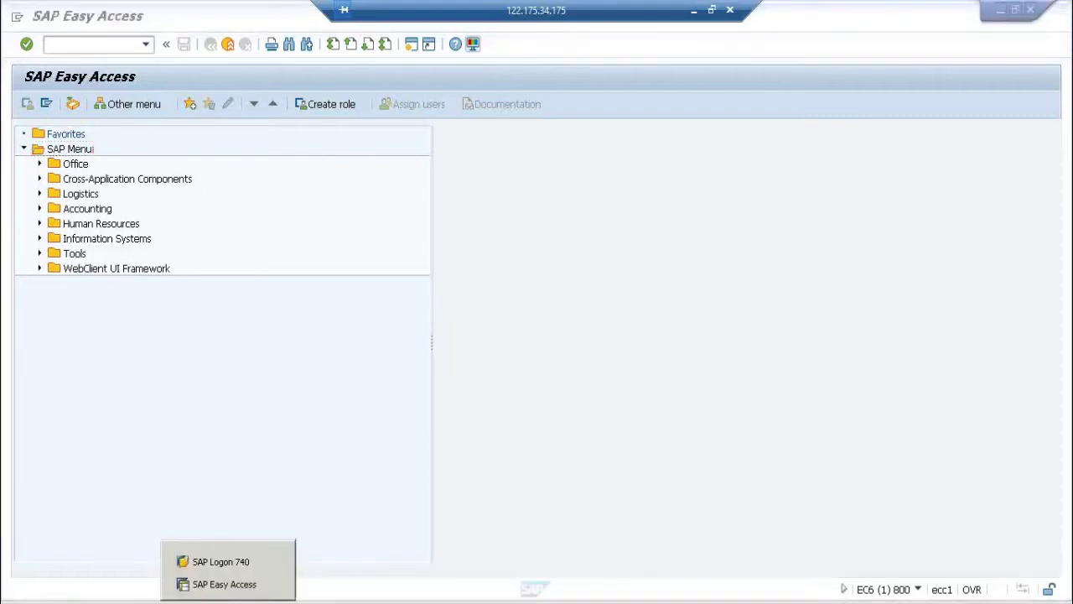
click(222, 564)
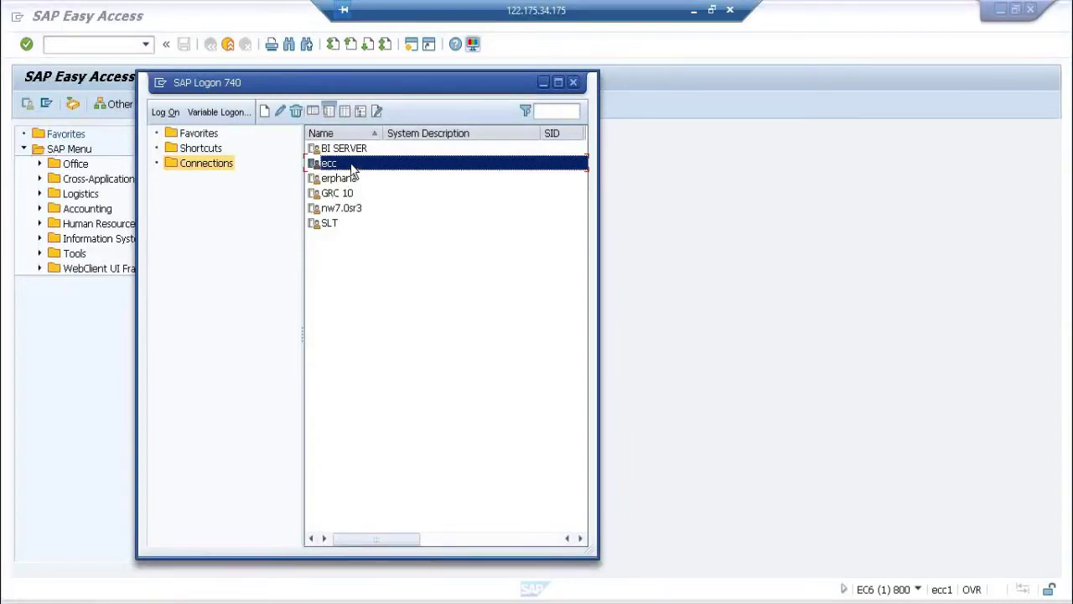
right_click(351, 166)
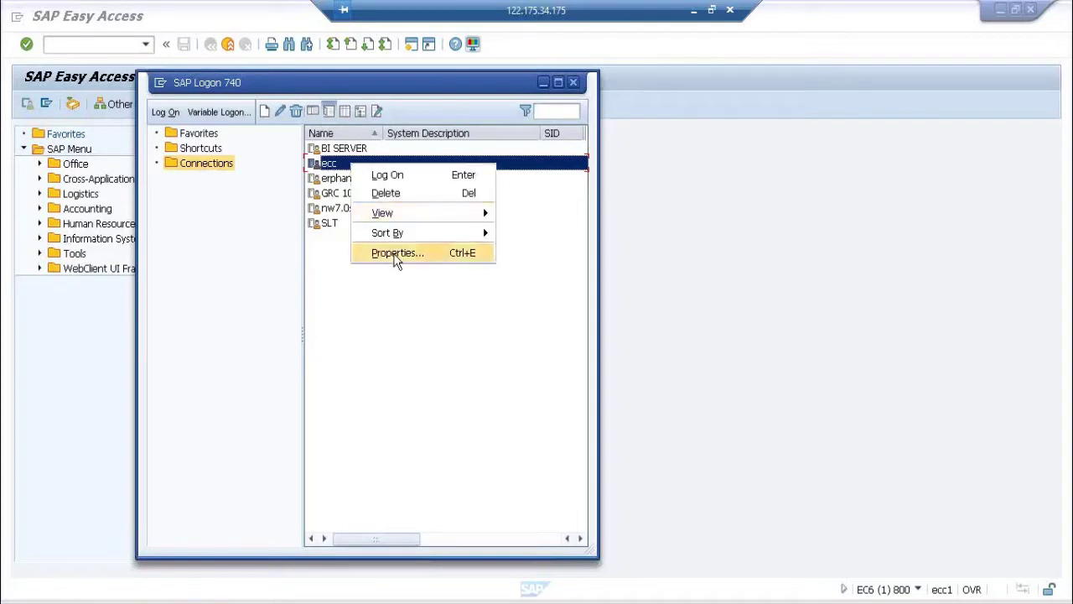
click(395, 254)
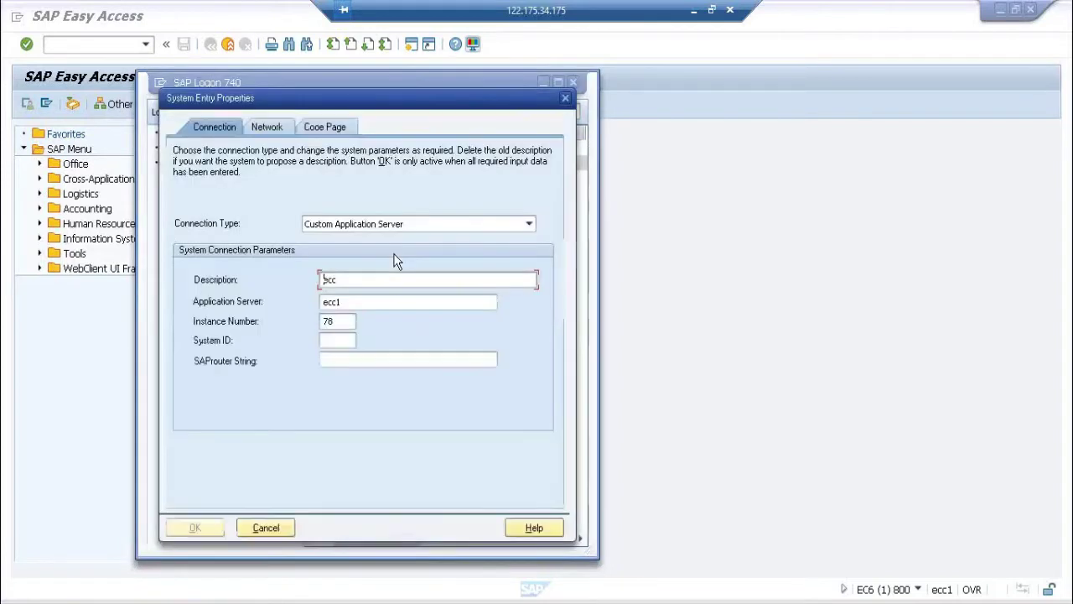
double_click(352, 303)
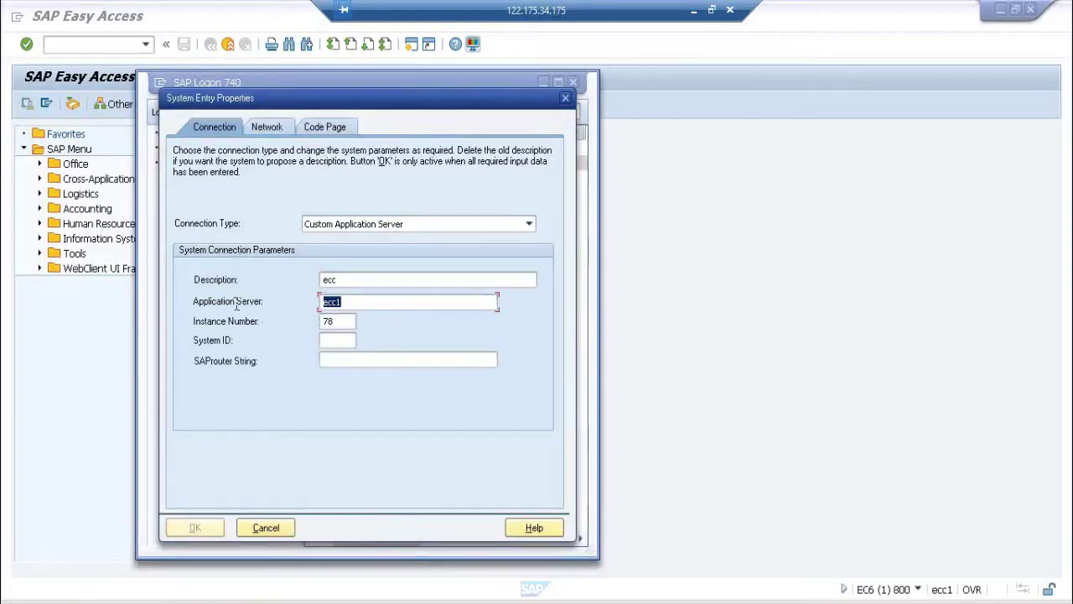
double_click(342, 321)
double_click(359, 302)
click(345, 321)
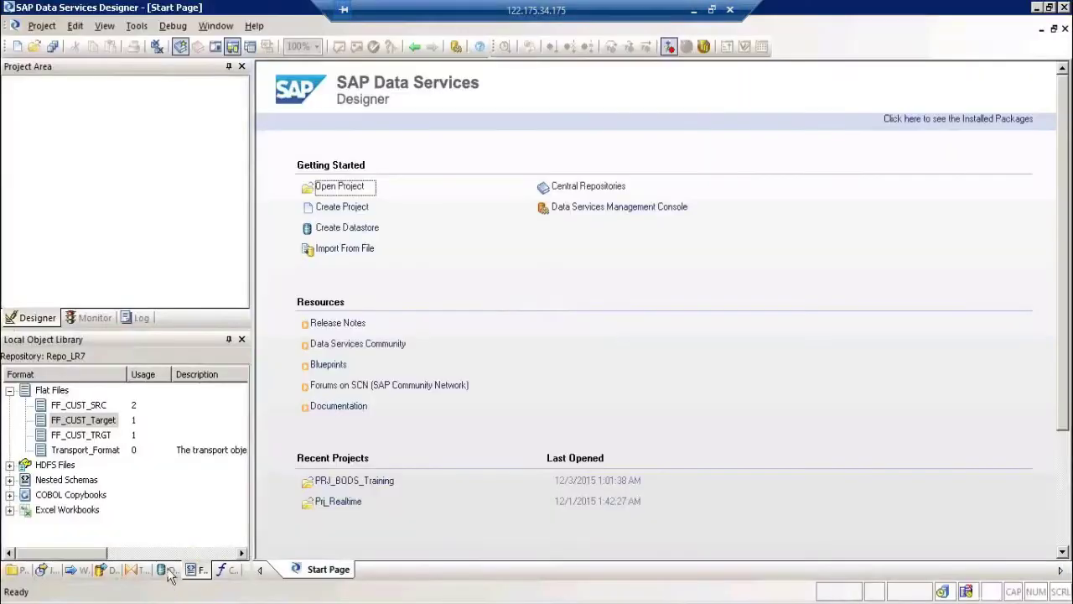
Step: Create a new datastore from the Datastores library named DS_SAP and expand its type list
click(166, 572)
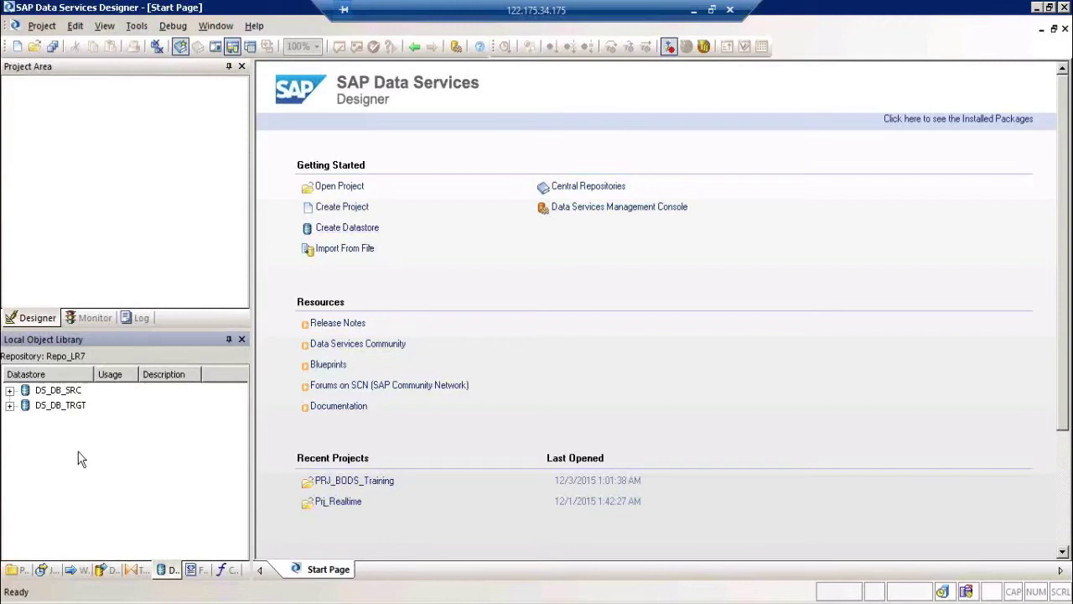
right_click(73, 483)
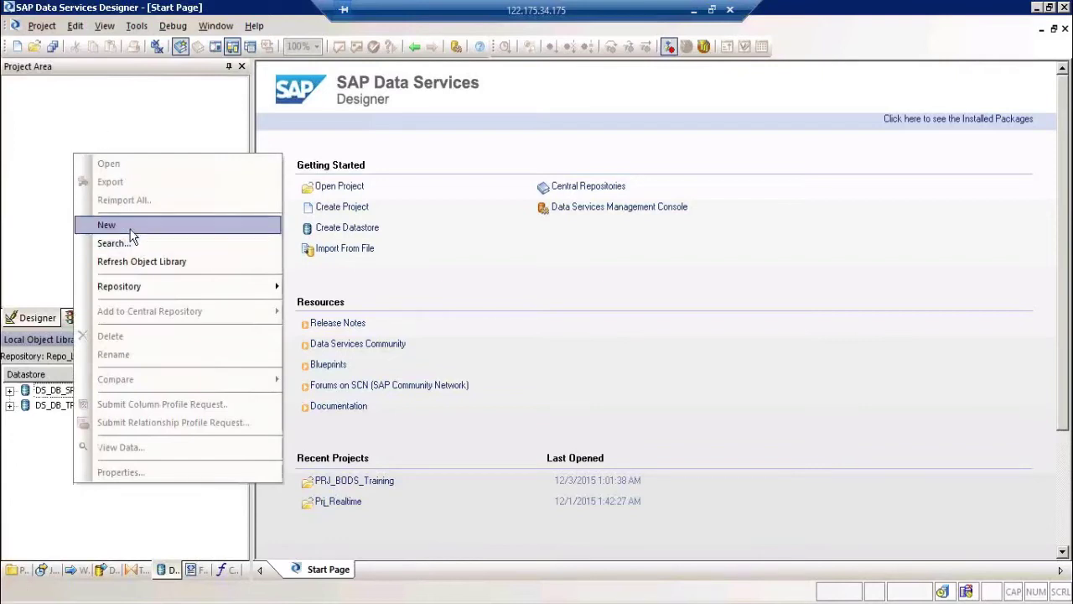
click(130, 226)
text(DS_SAP)
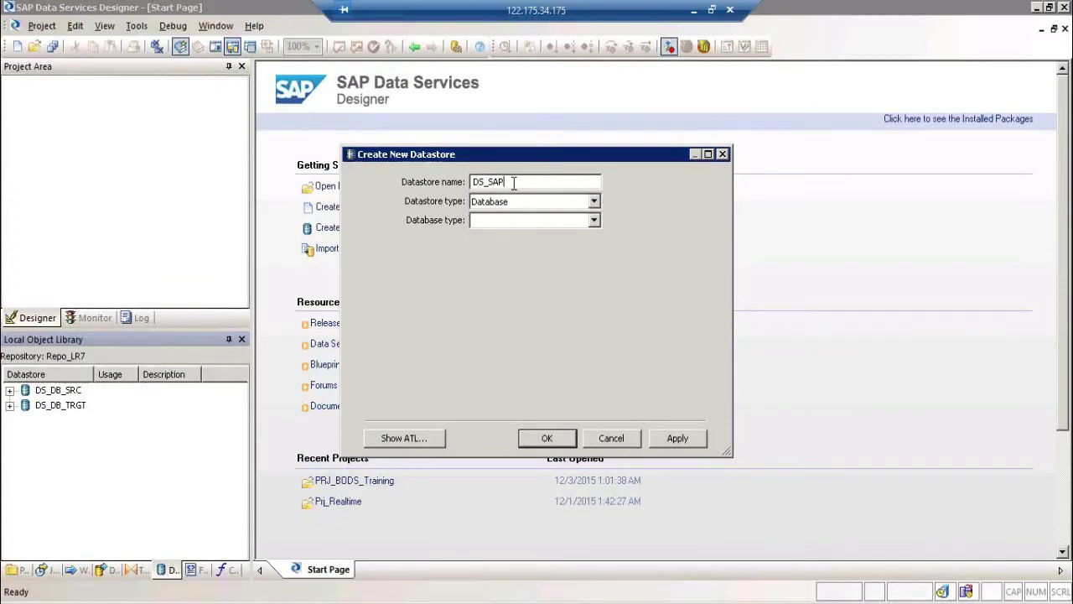
text(_)
key(BackSpace)
text(_)
key(BackSpace)
text(_SRC)
key(BackSpace)
key(BackSpace)
key(BackSpace)
key(BackSpace)
click(535, 203)
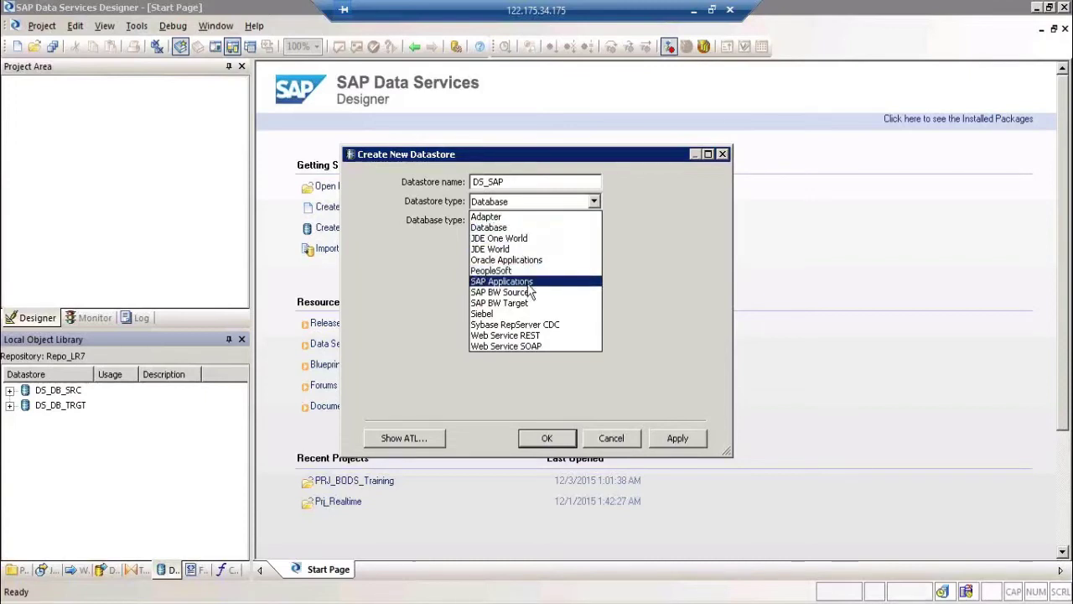
Step: Set the type to SAP Applications and paste ecc1 from SAP Logon as database server
click(530, 283)
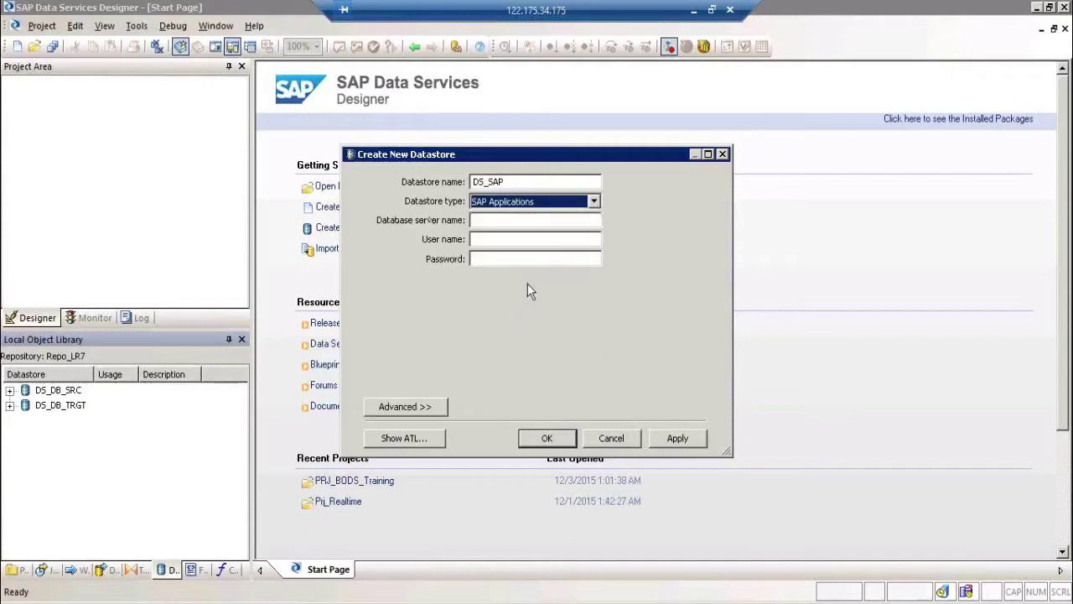
click(520, 221)
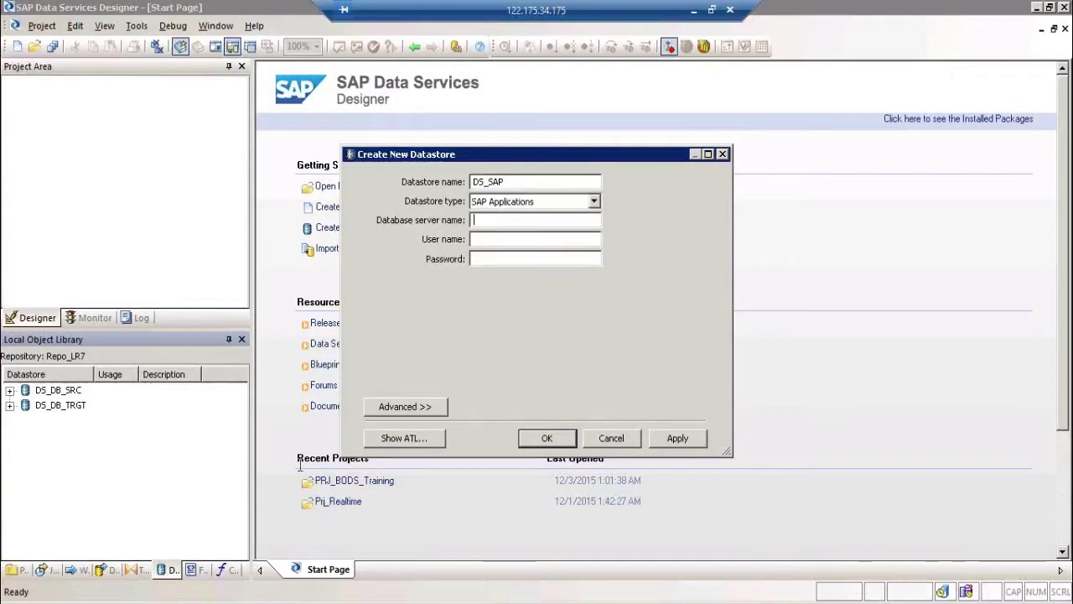
click(168, 569)
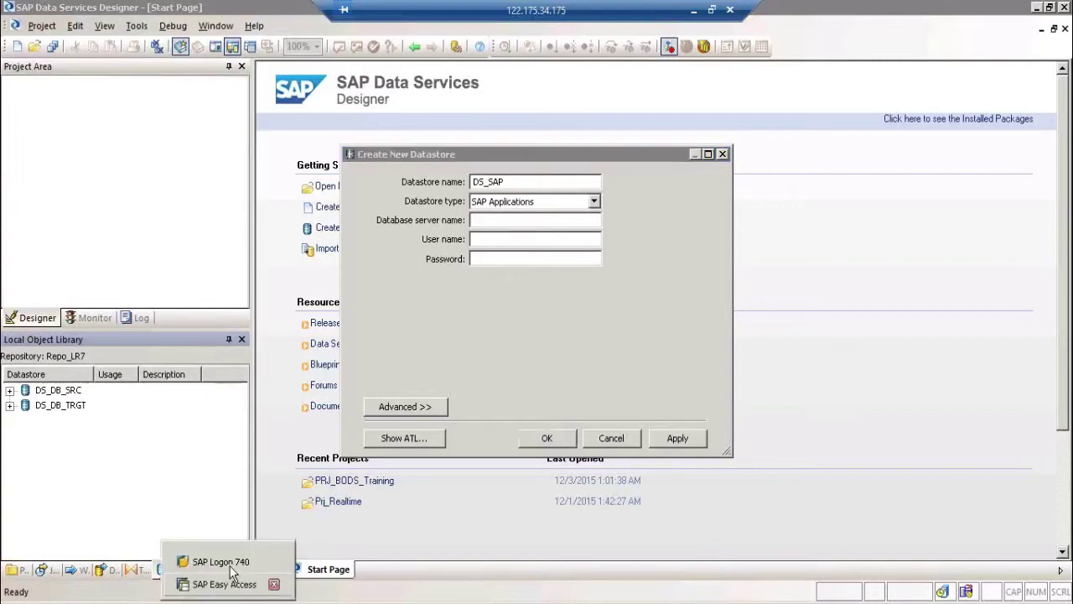
click(221, 563)
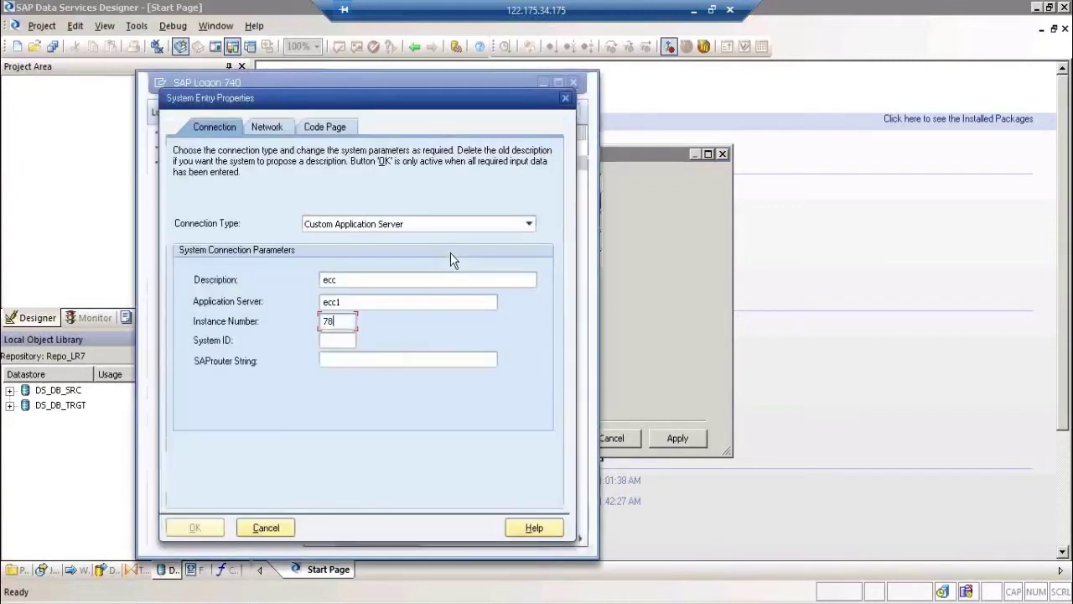
double_click(371, 301)
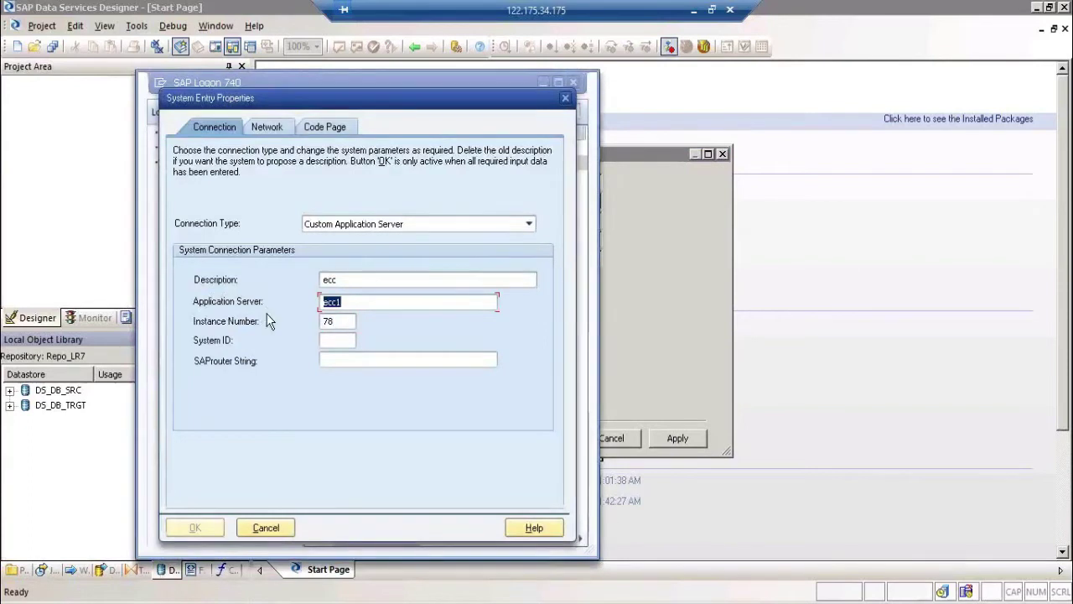
key(ctrl+c)
key(alt+Tab)
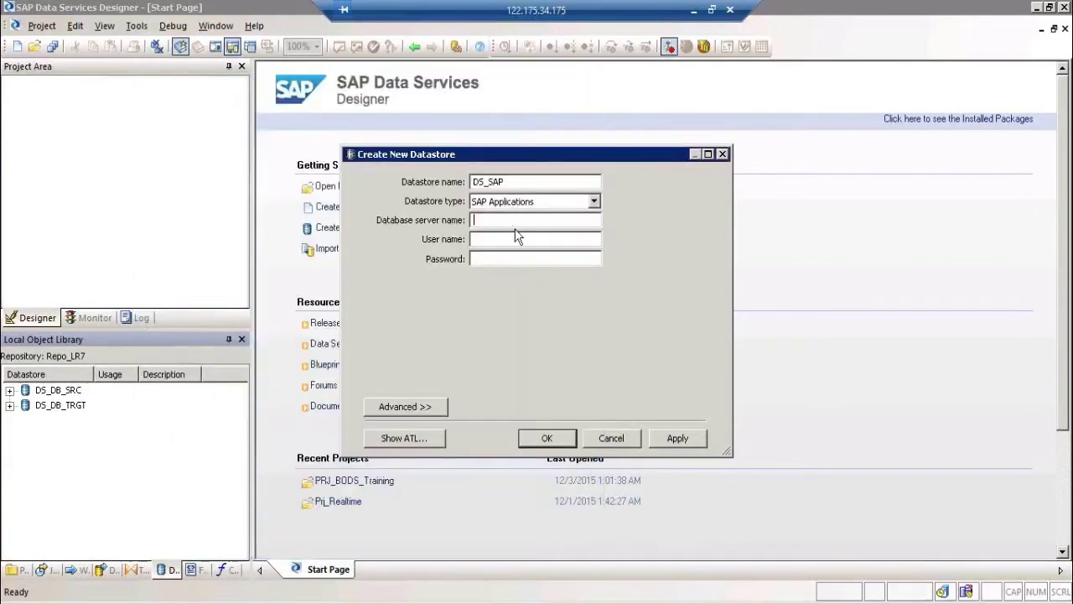
key(ctrl+v)
Step: Enter the SAP user name and password and show the advanced settings
click(517, 238)
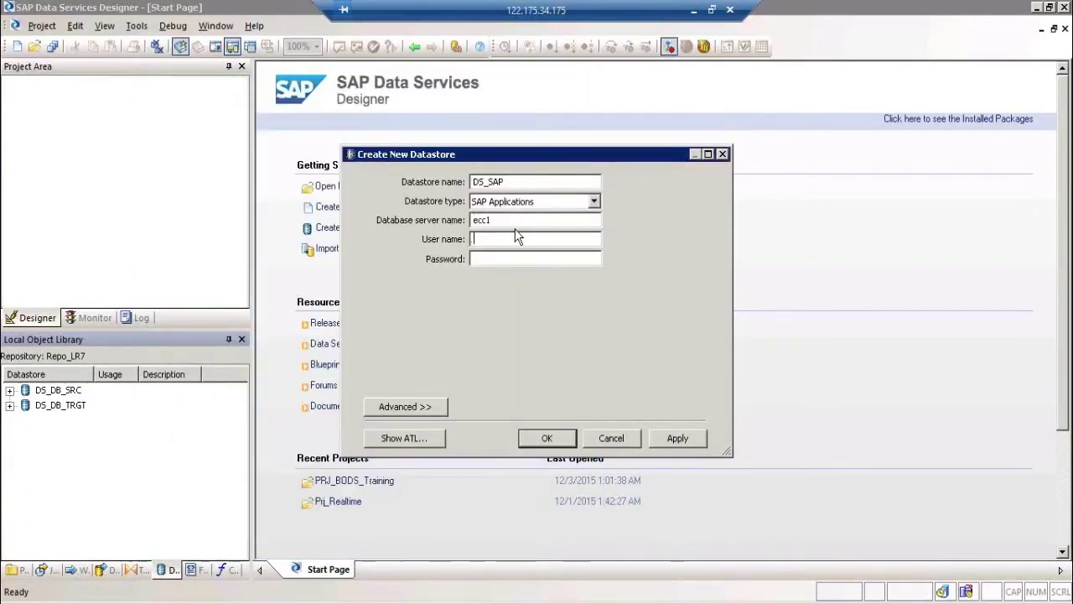
text(rakeshi********)
click(430, 408)
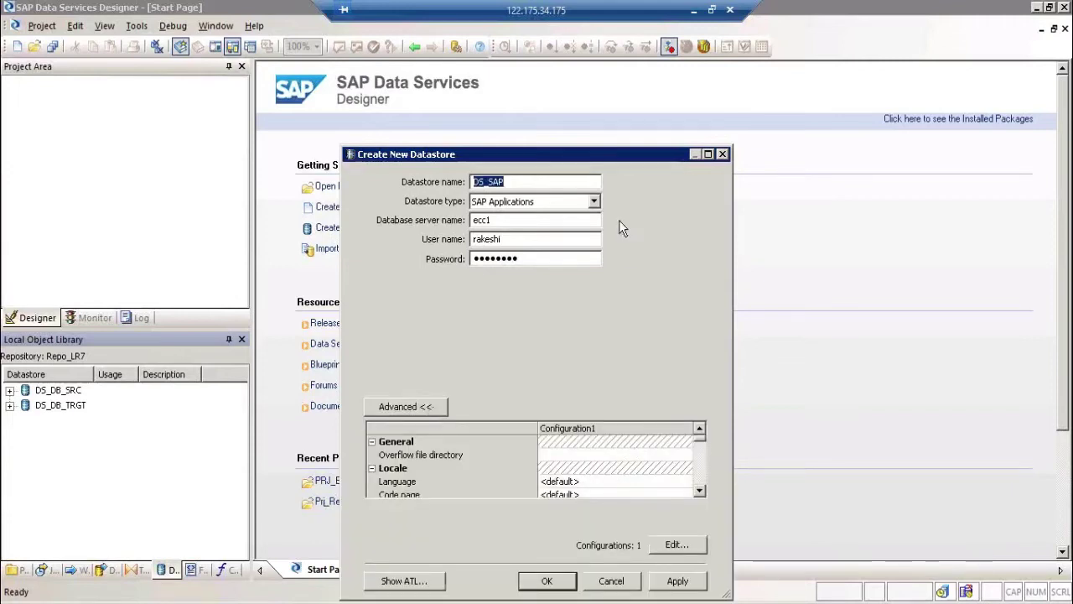
Step: Enlarge the dialog and set system number 78, matching SAP Logon's instance number
drag(545, 80, 545, 79)
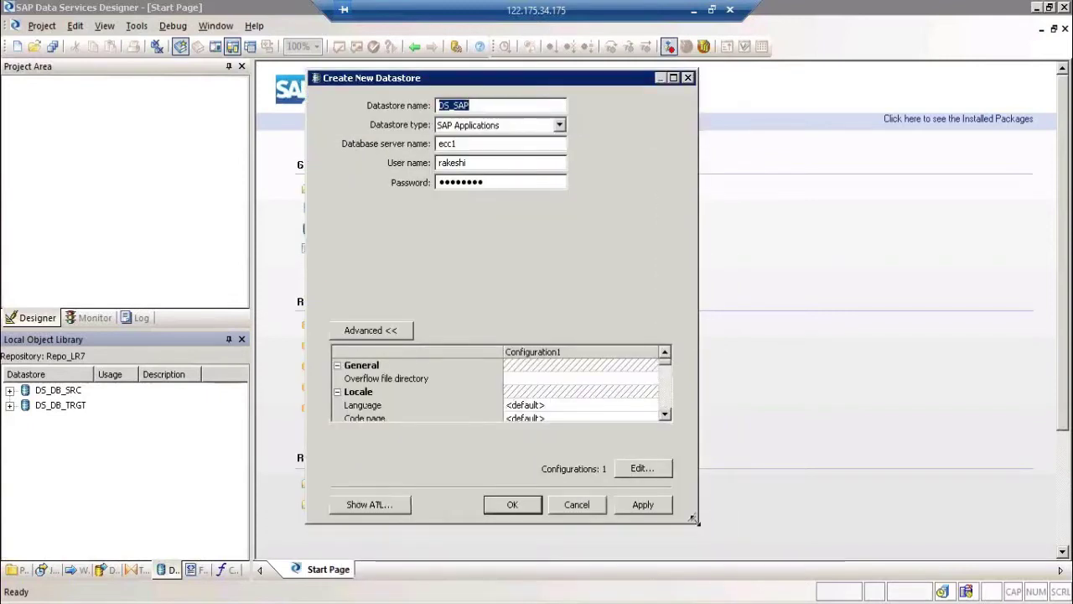
drag(694, 520, 718, 578)
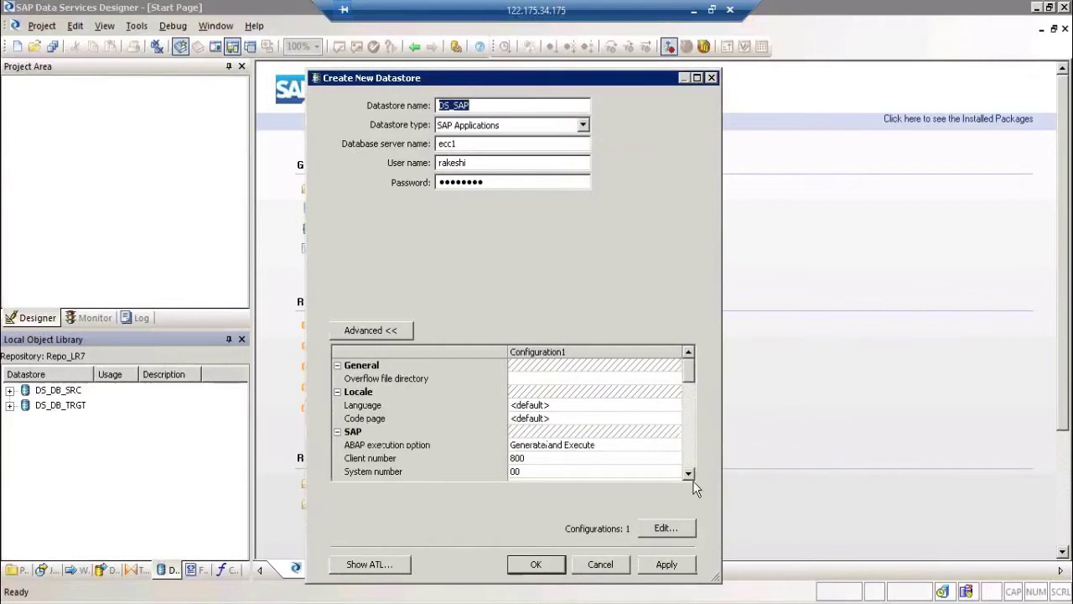
click(564, 460)
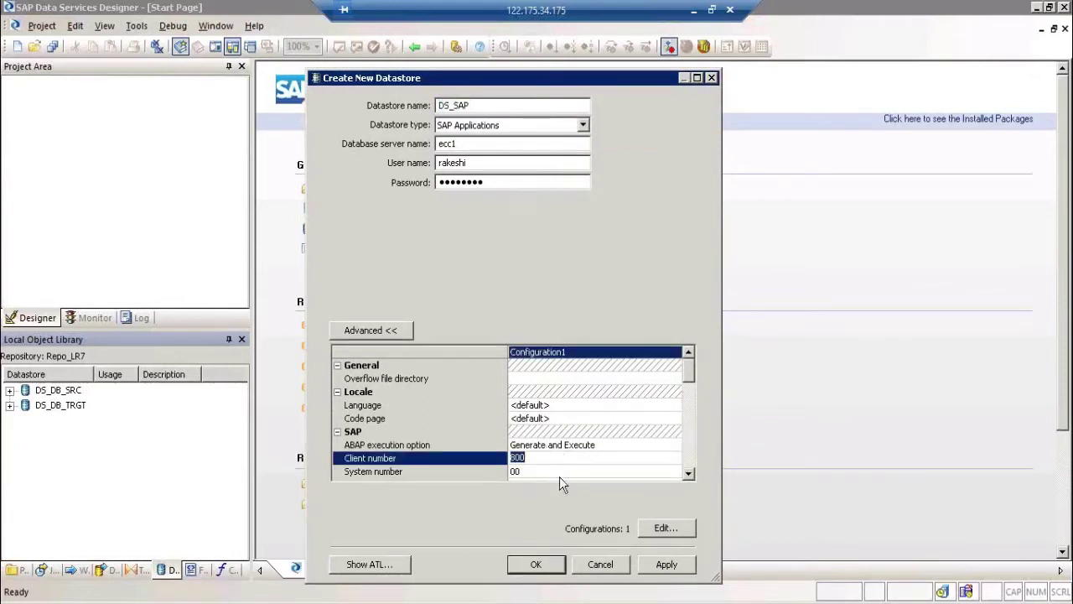
click(560, 473)
text(78)
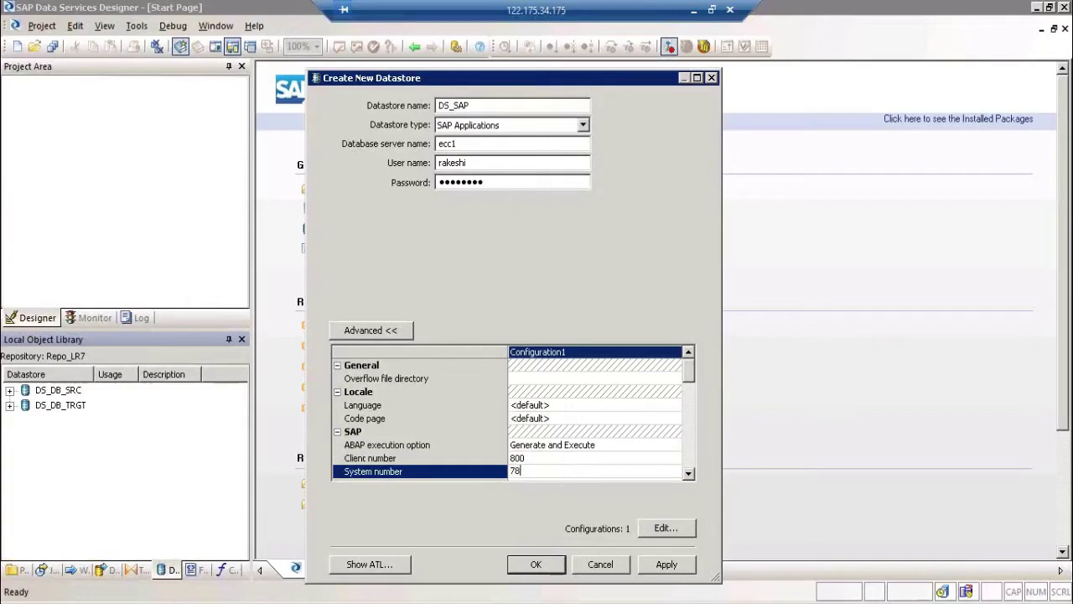
click(191, 597)
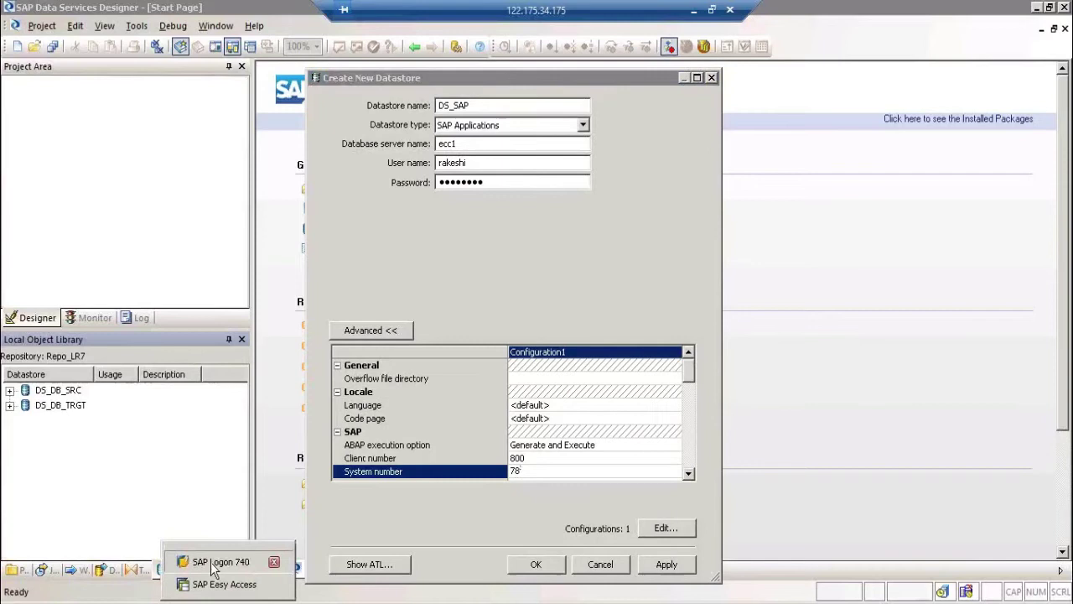
click(215, 562)
click(338, 325)
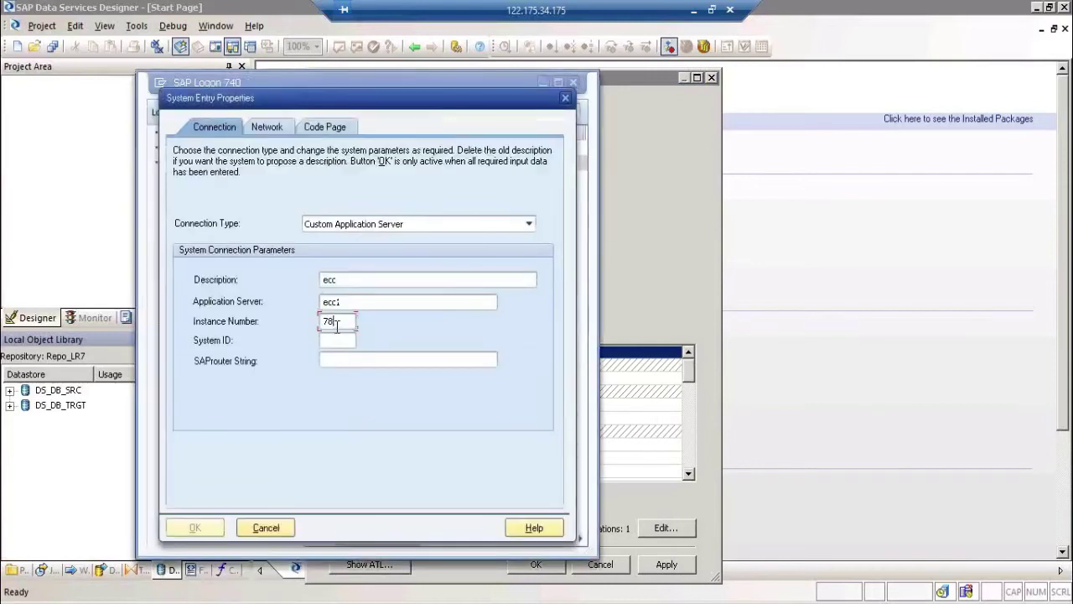
click(675, 281)
Step: Review the advanced SAP rows, including the ABAP execution option and client number 800
click(689, 476)
click(689, 475)
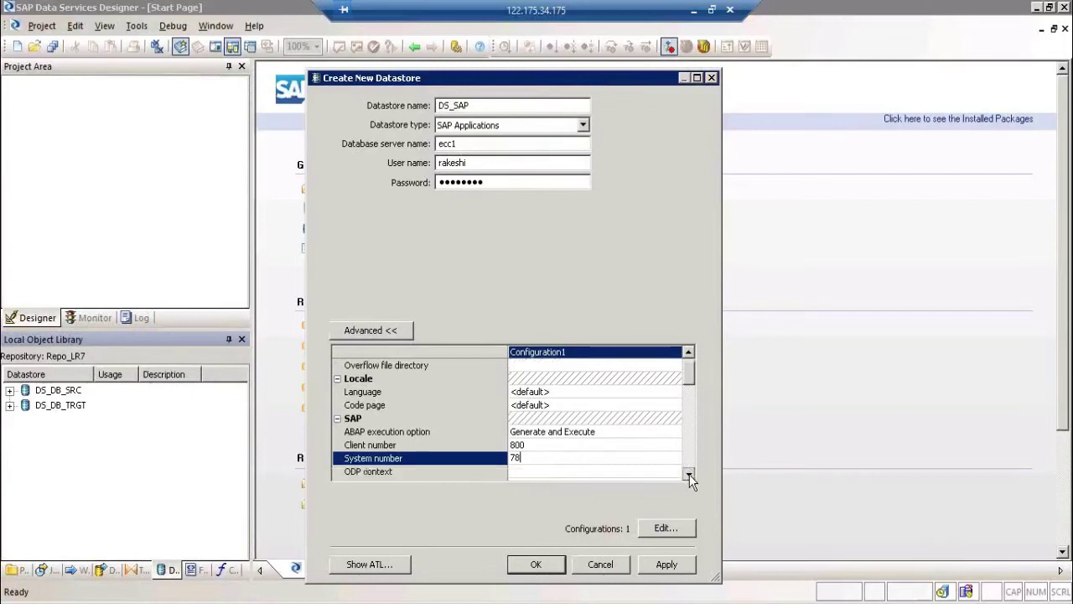
click(689, 475)
click(689, 475)
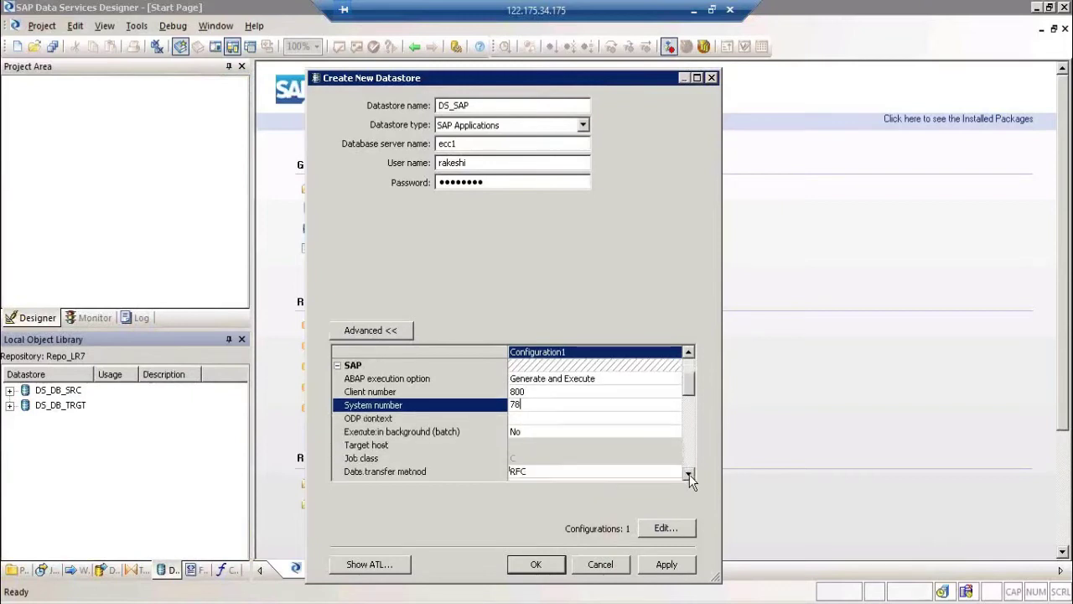
click(558, 435)
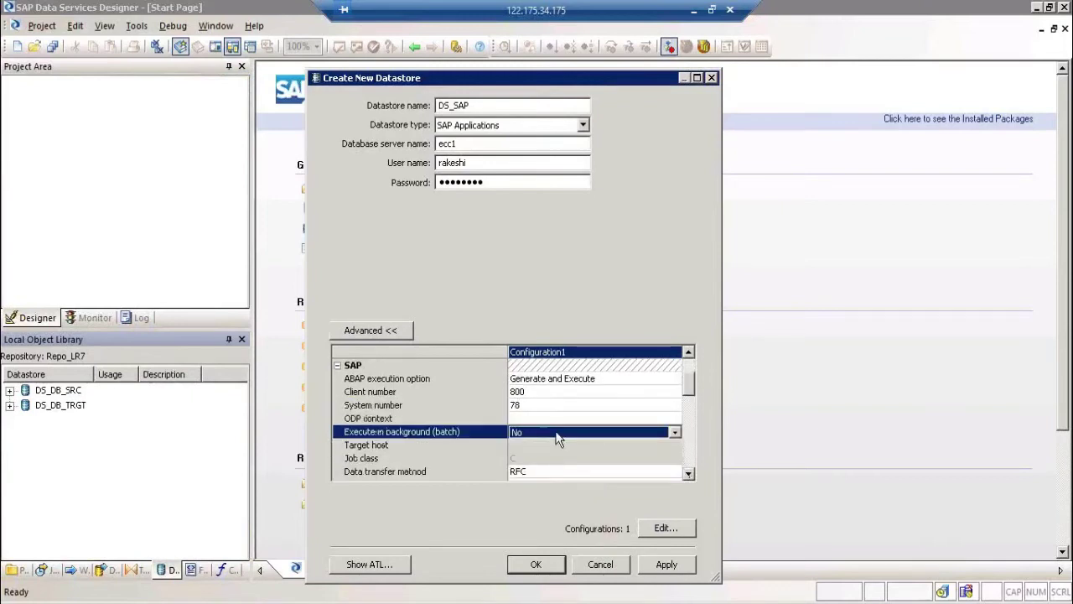
double_click(692, 471)
click(692, 472)
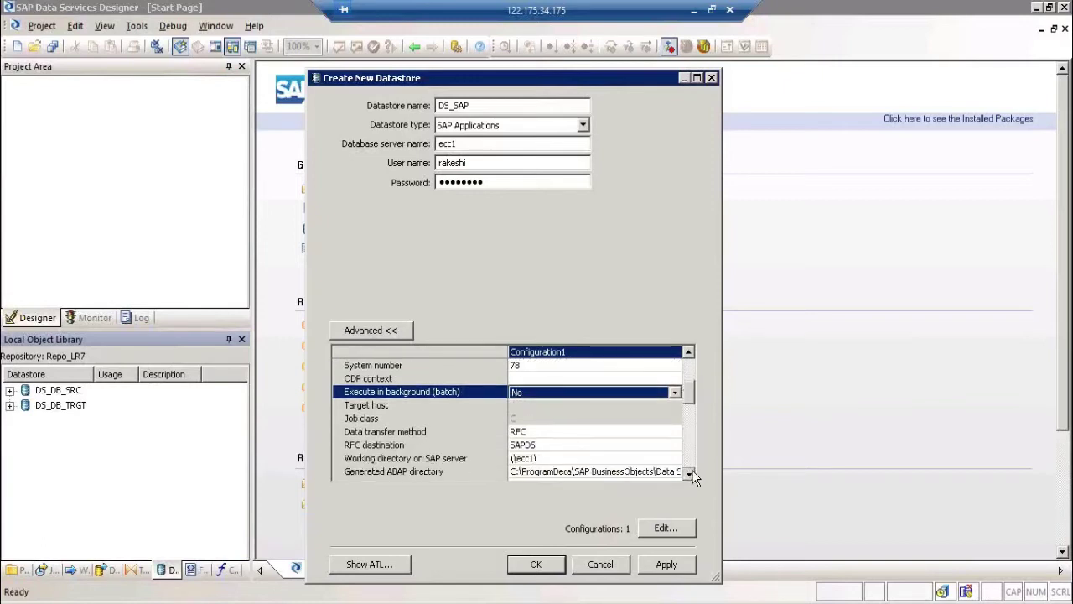
click(692, 472)
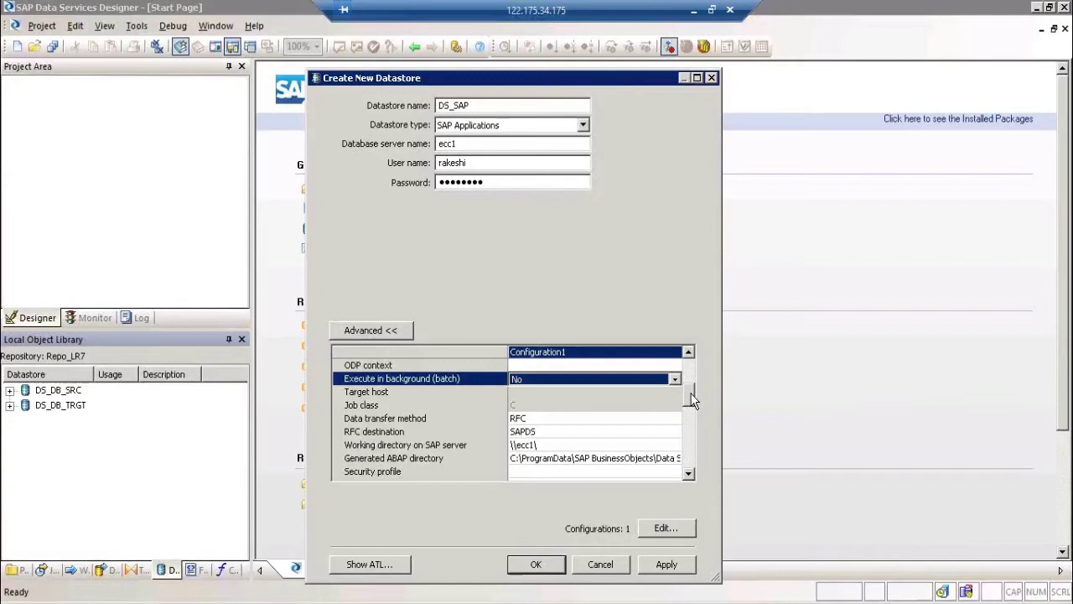
drag(691, 401, 691, 379)
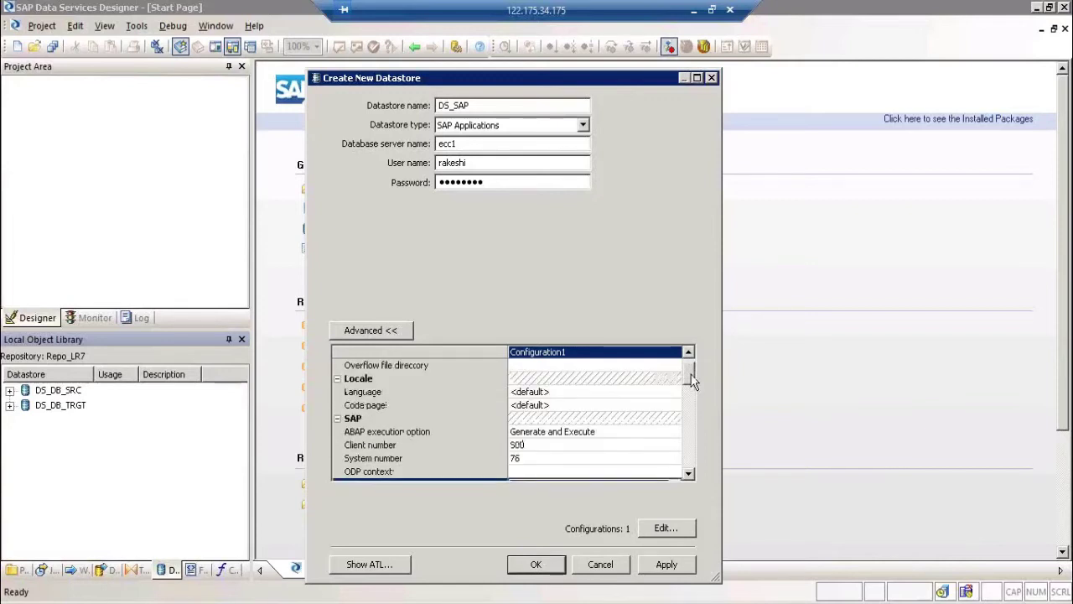
click(568, 445)
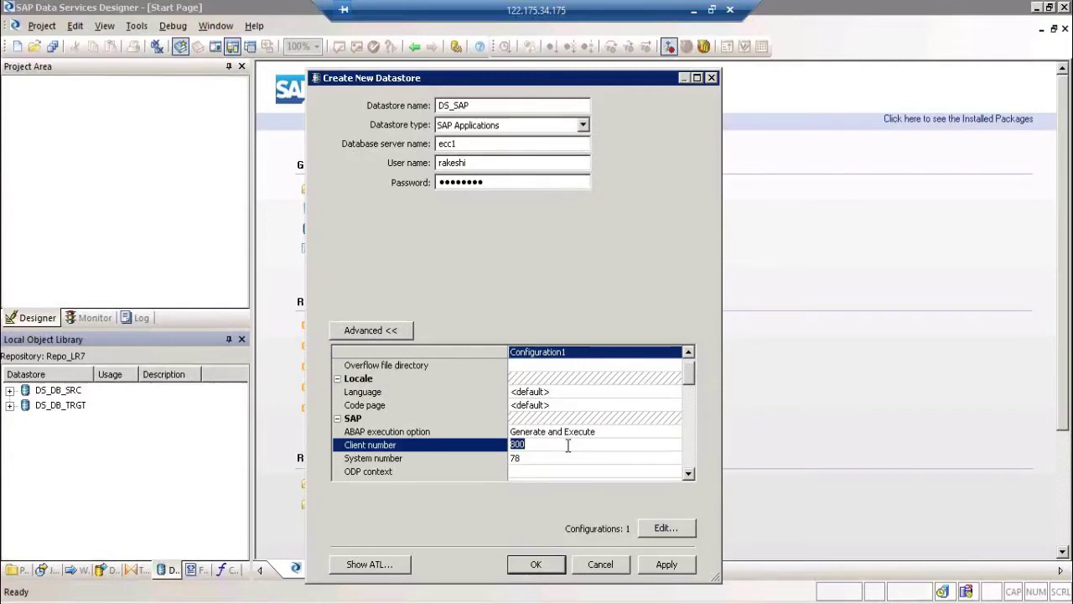
click(512, 146)
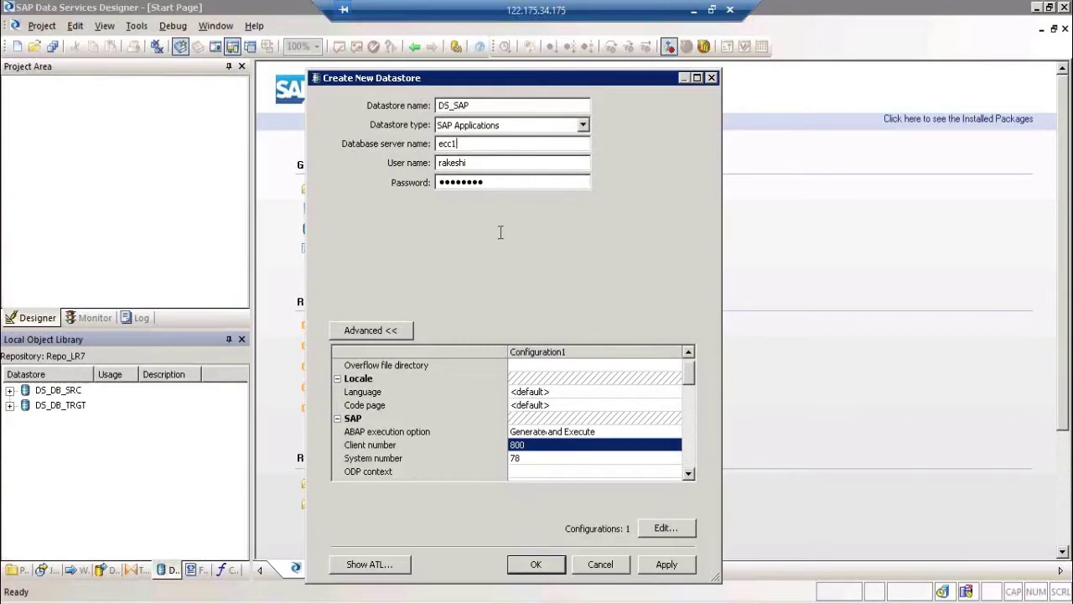
Step: Scroll the advanced grid and change the data transfer method to Direct download
click(533, 458)
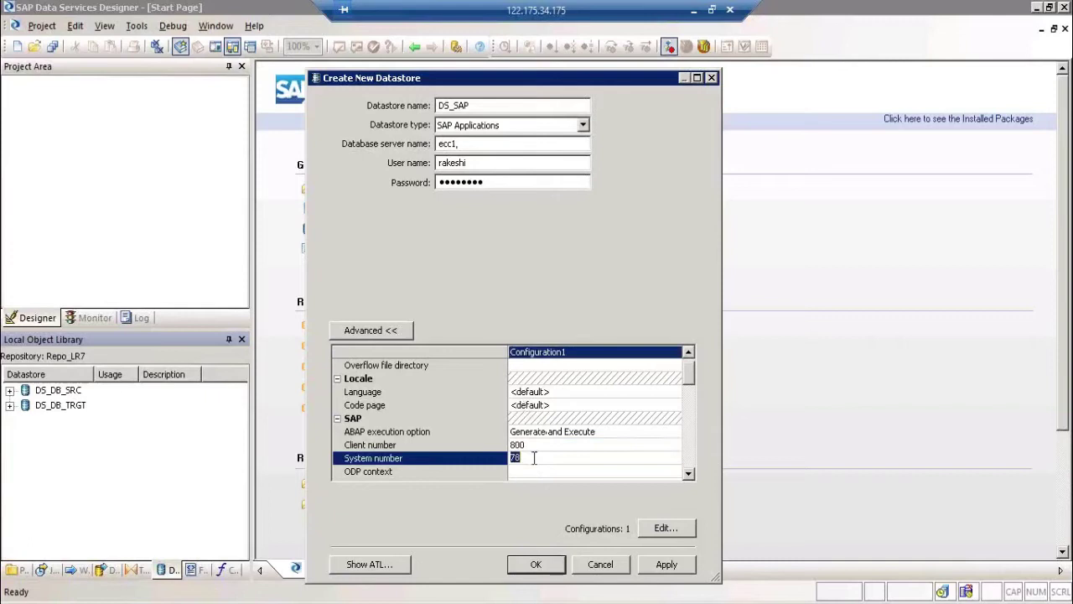
click(689, 476)
click(690, 476)
click(690, 477)
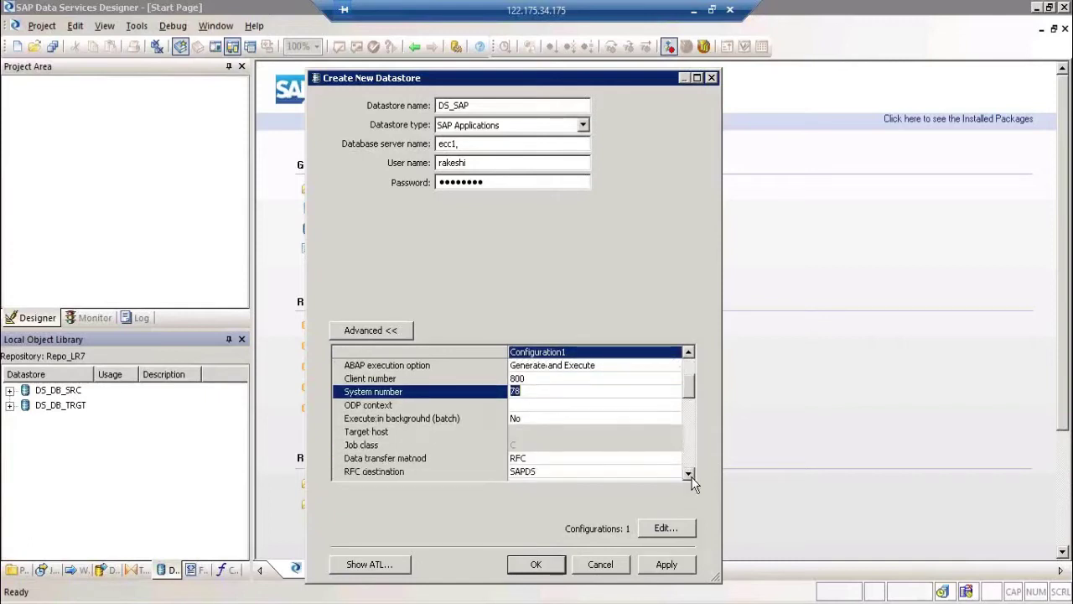
click(690, 475)
click(690, 475)
click(689, 475)
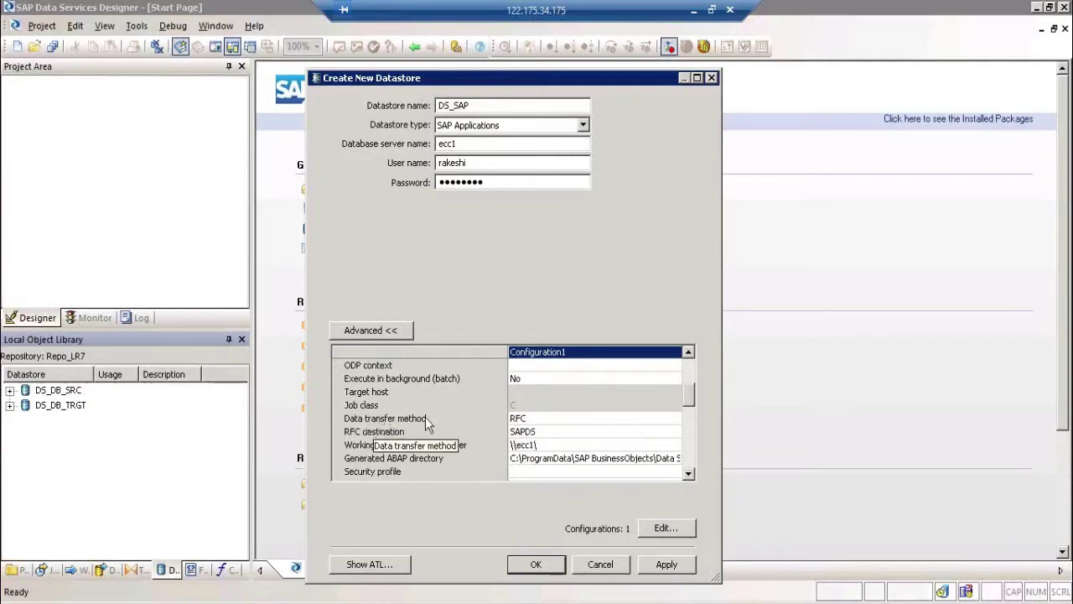
click(549, 418)
click(550, 418)
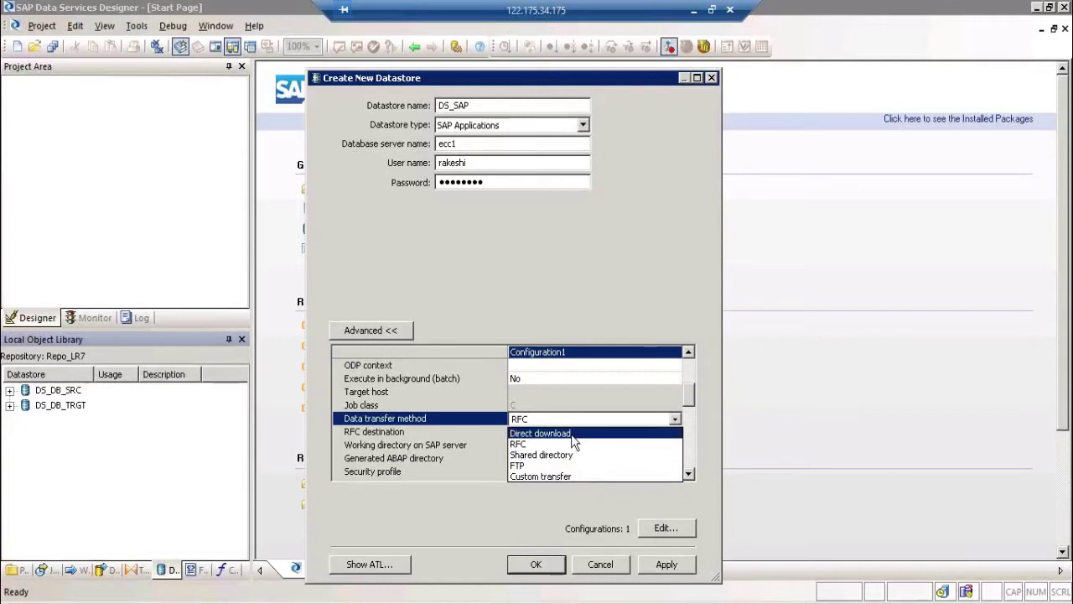
click(575, 442)
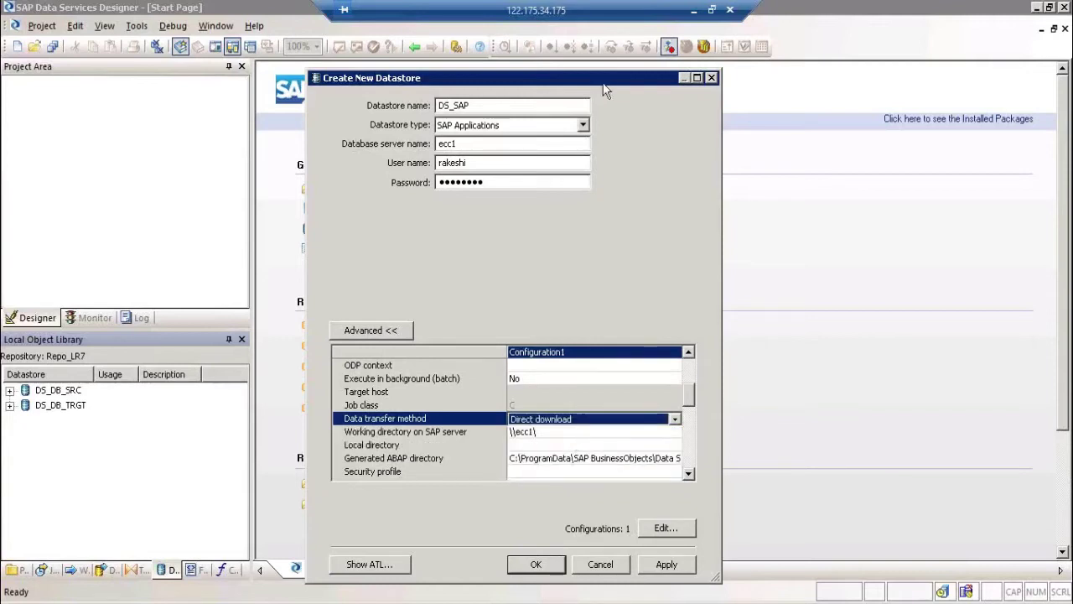
Step: Move the 10,000 figure from F23 to B23 beside the DB box
click(696, 11)
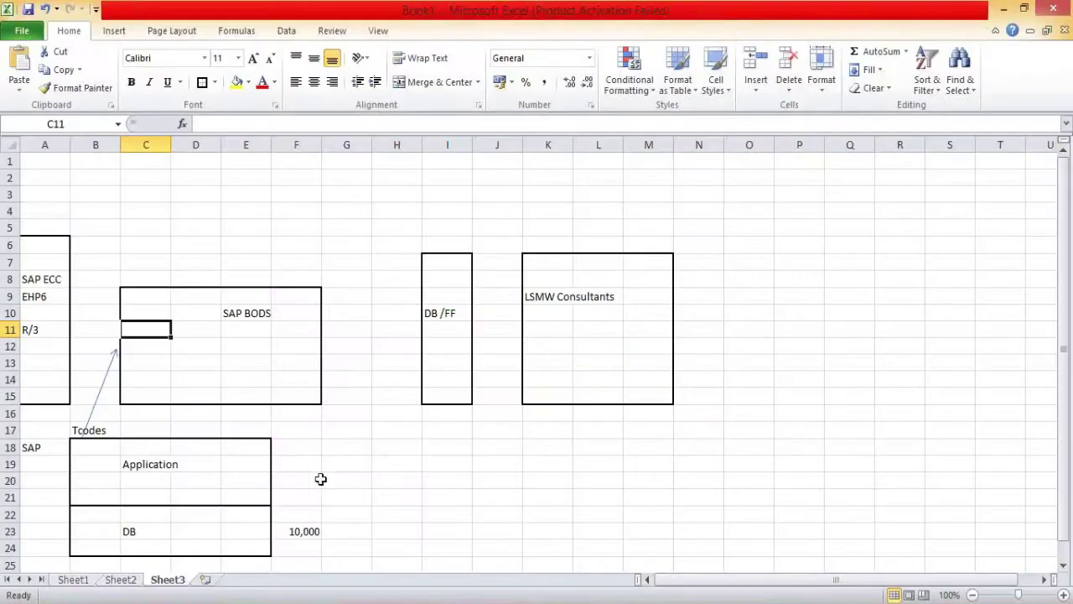
click(101, 524)
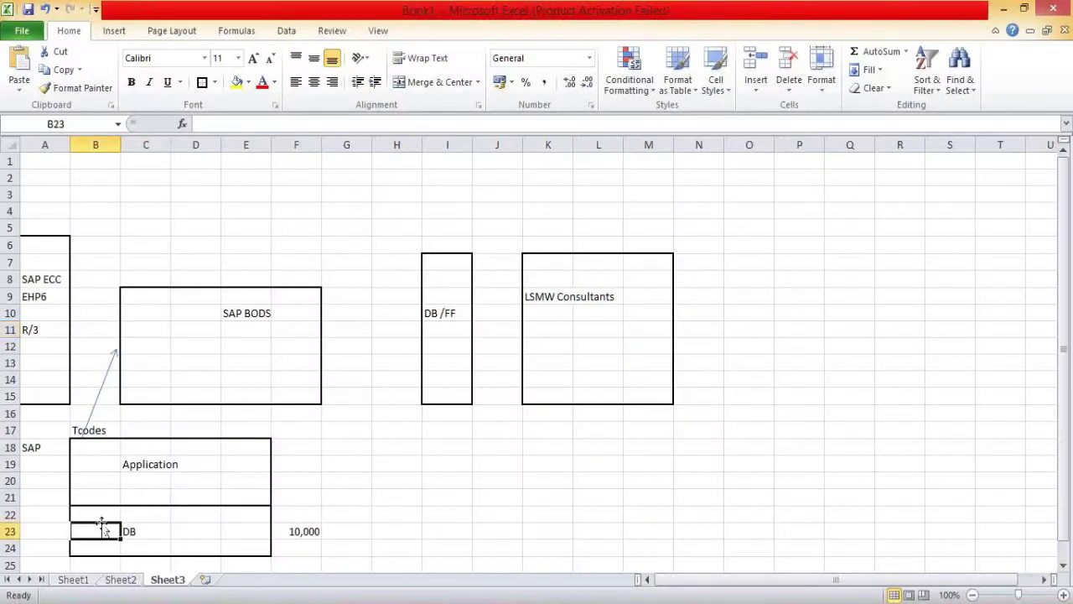
text(10,000)
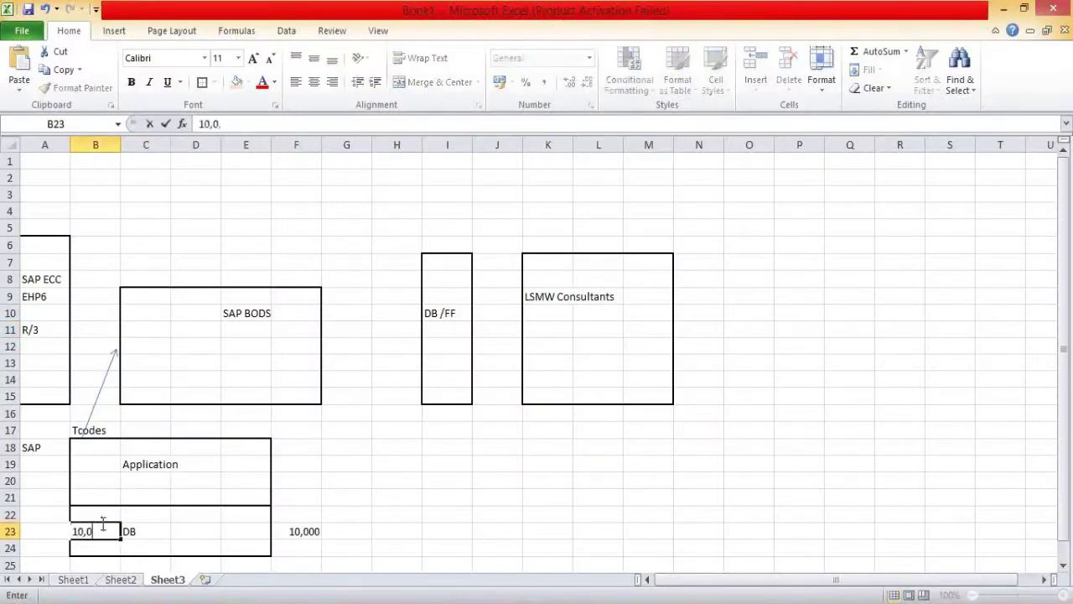
click(328, 511)
click(310, 527)
key(Delete)
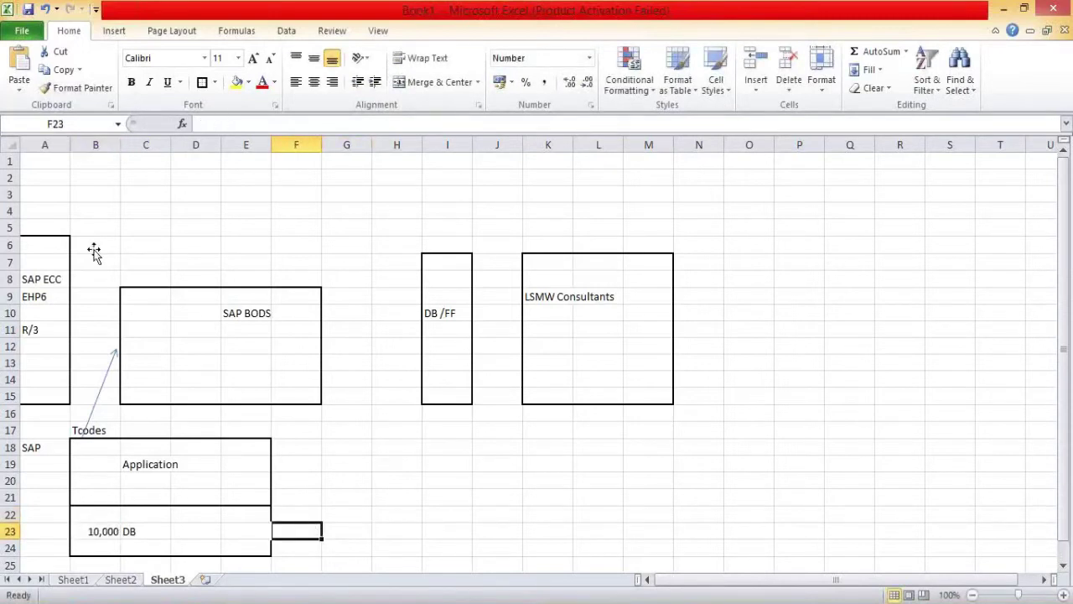
Step: Delete the old arrow running from Tcodes to SAP BODS
click(96, 397)
drag(82, 428, 93, 466)
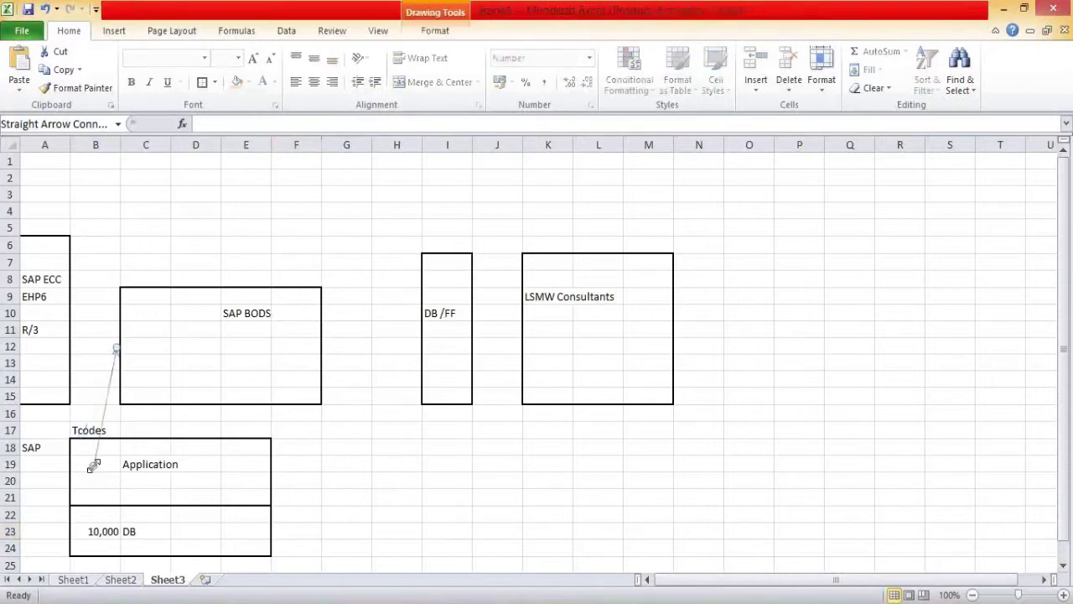
click(174, 315)
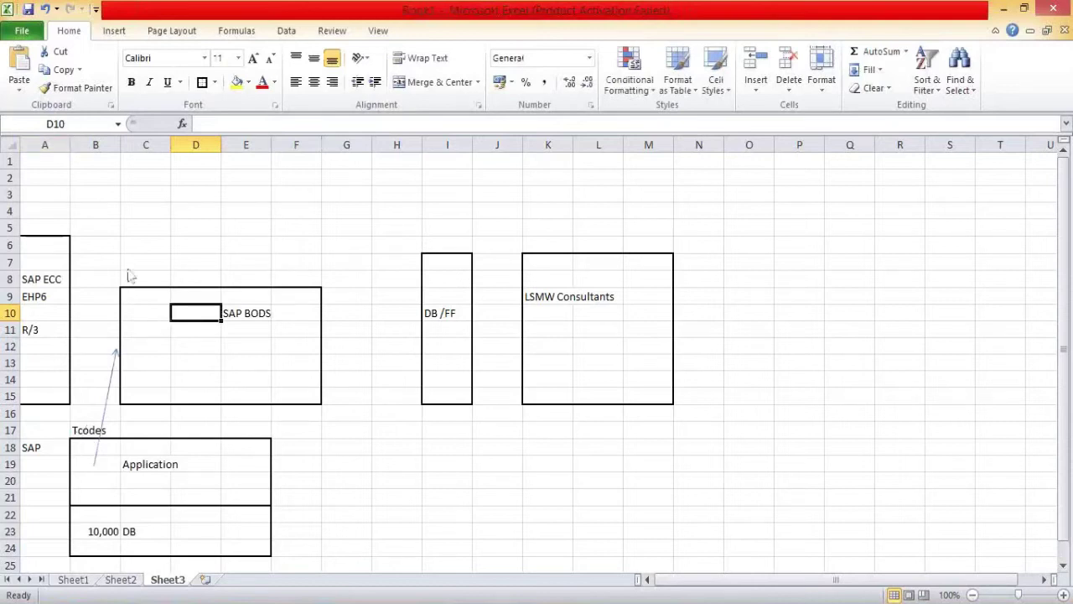
click(113, 377)
key(Delete)
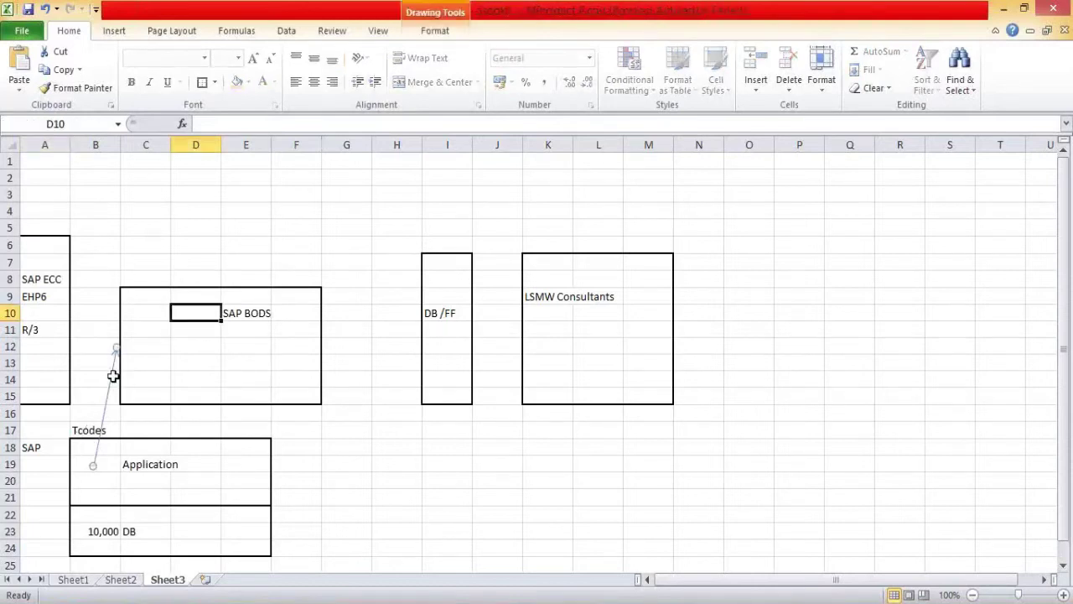
Step: Draw four arrows linking SAP BODS, Application and DB in both directions
click(114, 31)
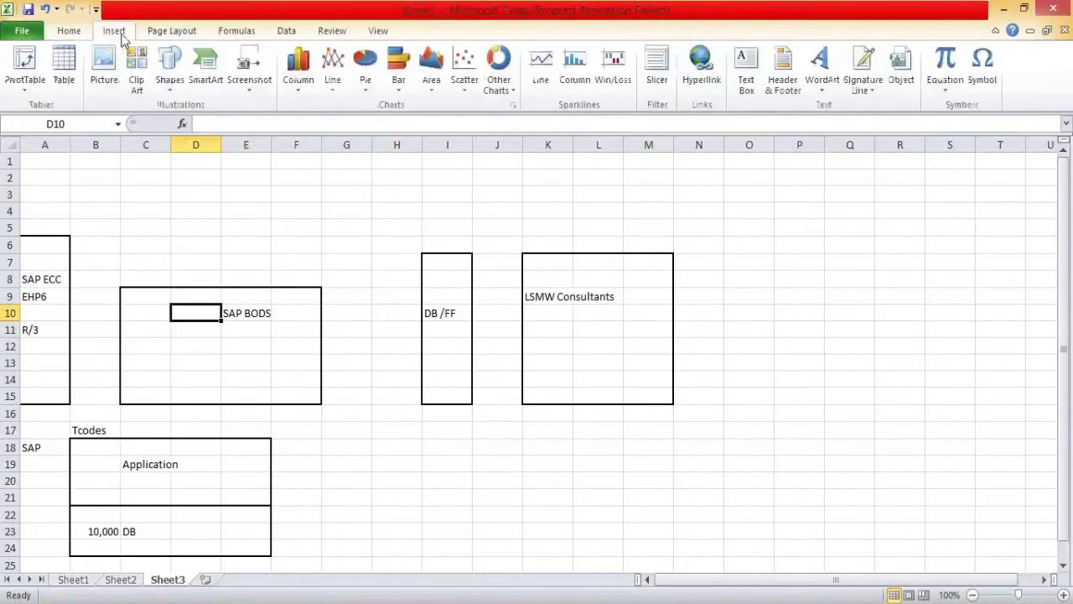
click(168, 76)
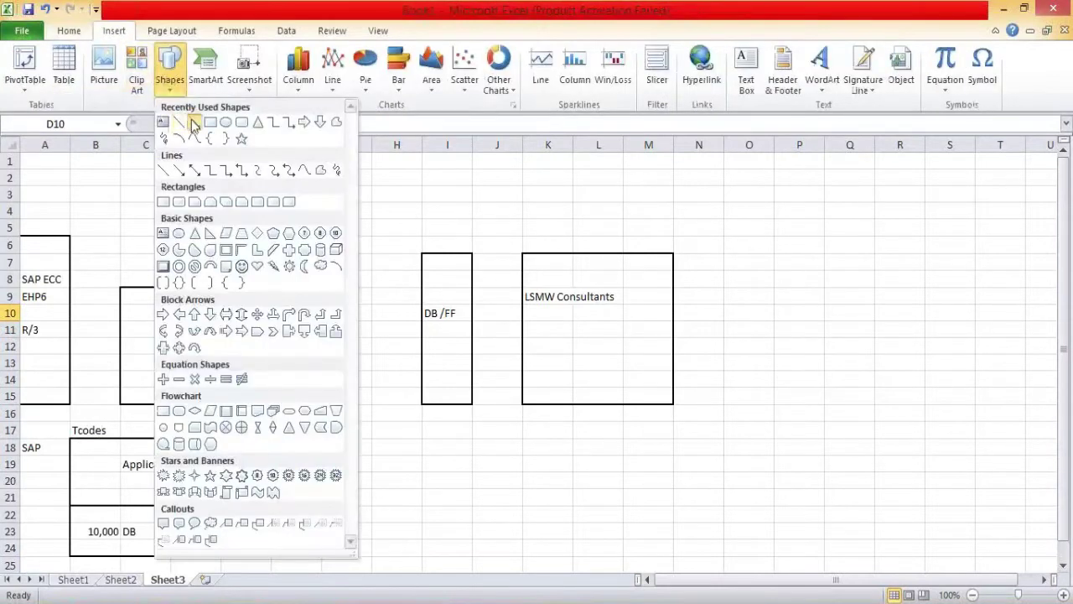
click(196, 121)
mouse_move(126, 322)
mouse_down()
mouse_move(81, 486)
mouse_move(82, 460)
mouse_up()
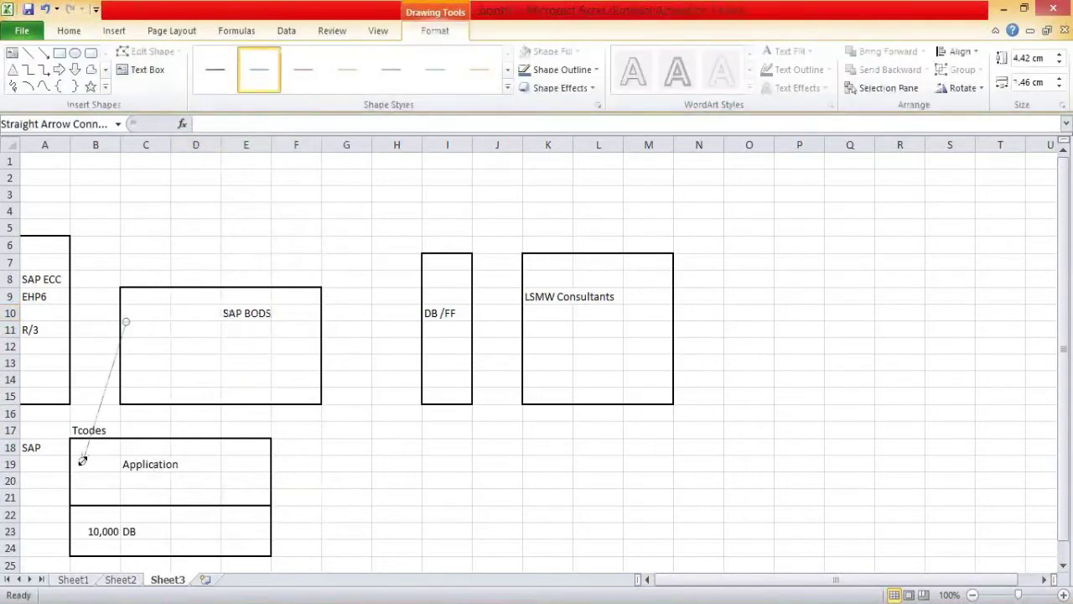
click(43, 52)
drag(81, 478, 82, 528)
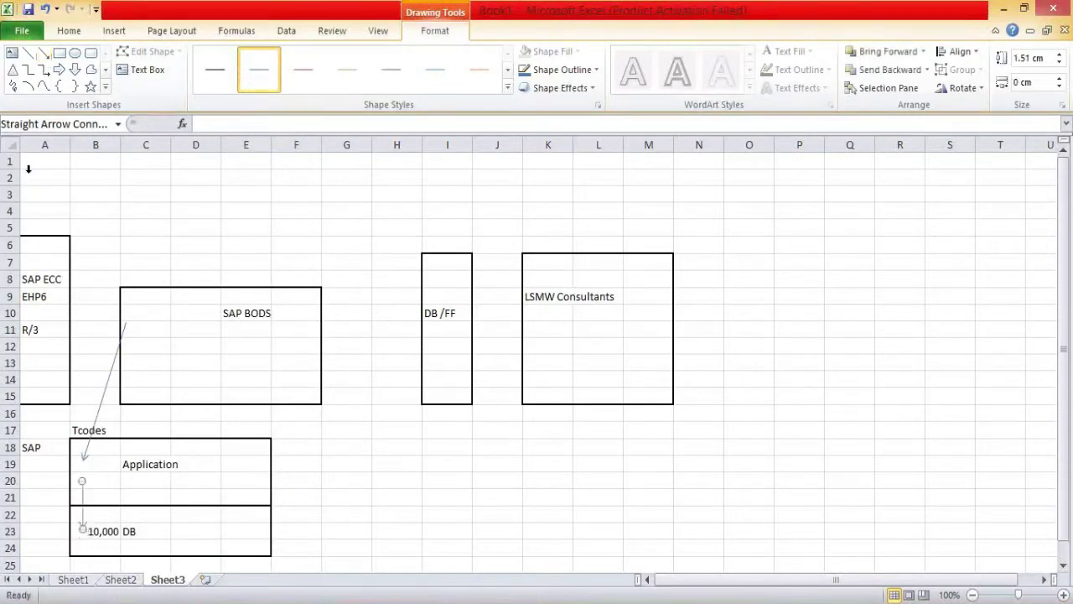
click(43, 52)
drag(100, 512, 101, 464)
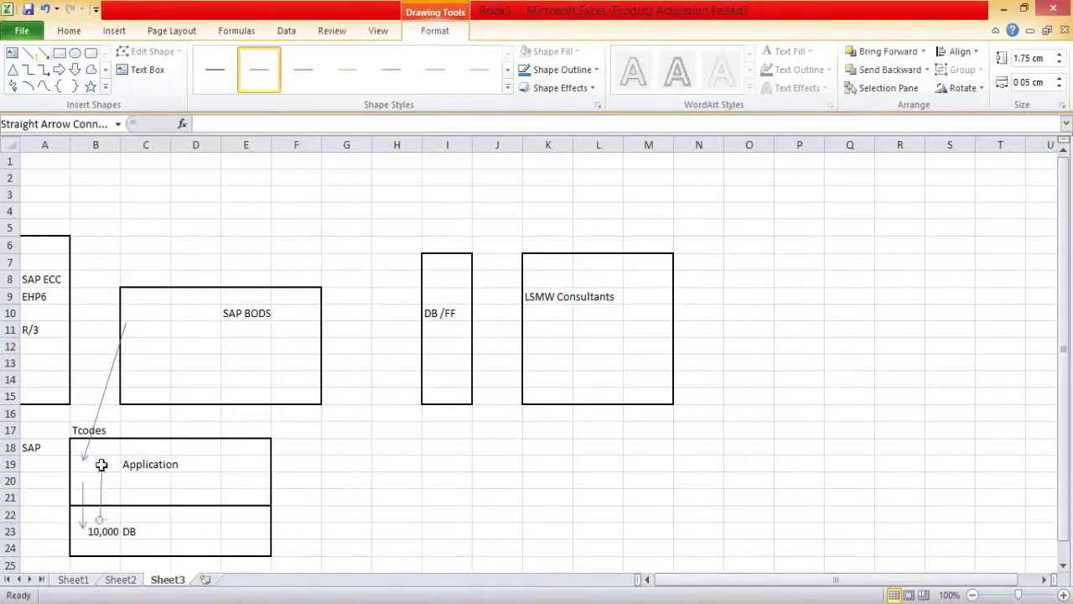
click(43, 52)
drag(113, 458, 149, 336)
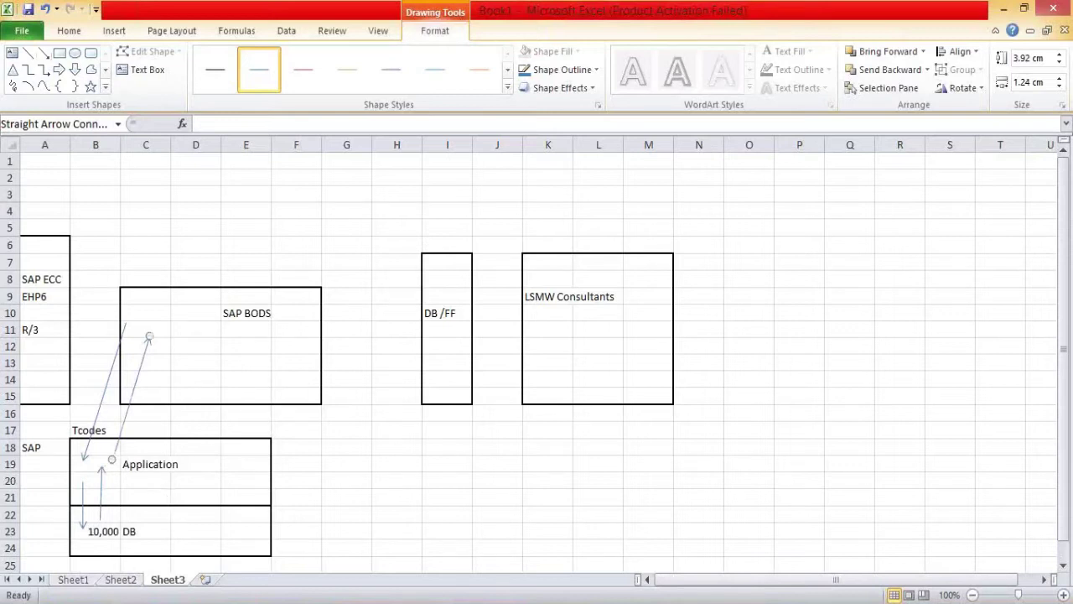
click(217, 549)
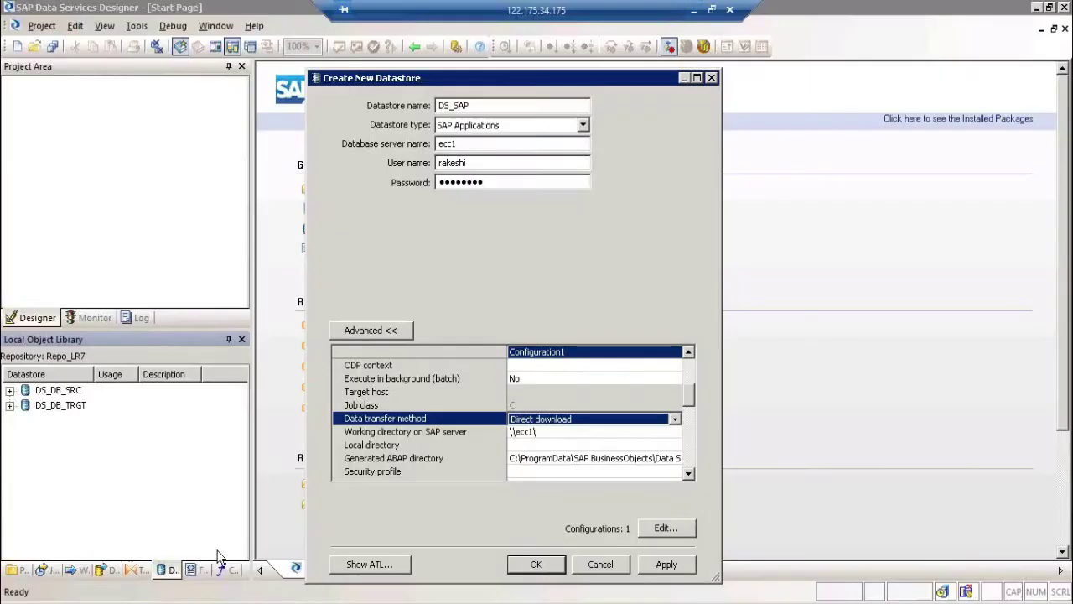
click(541, 425)
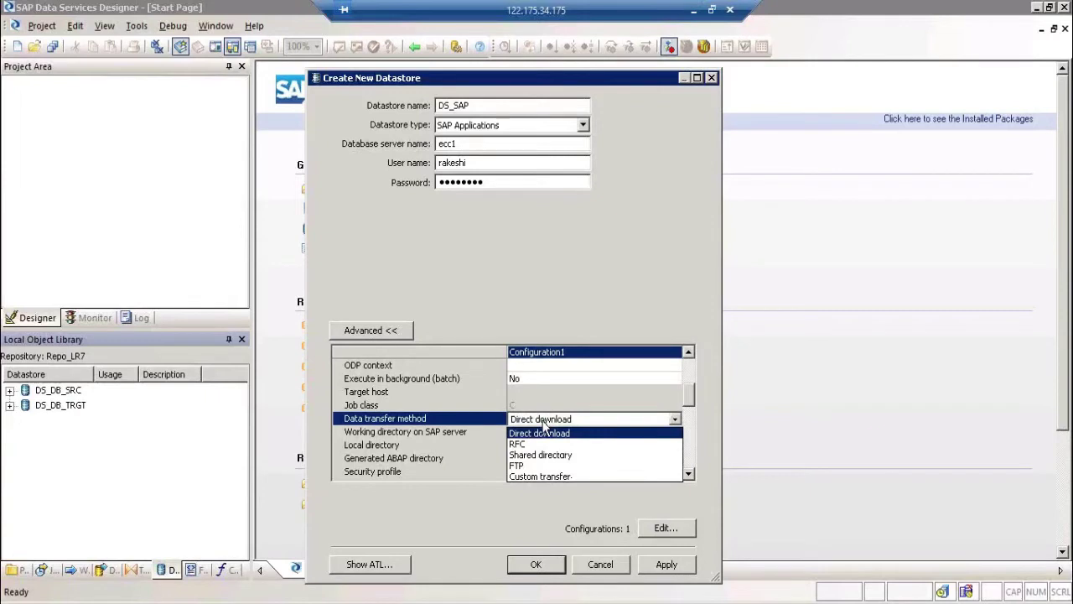
click(543, 431)
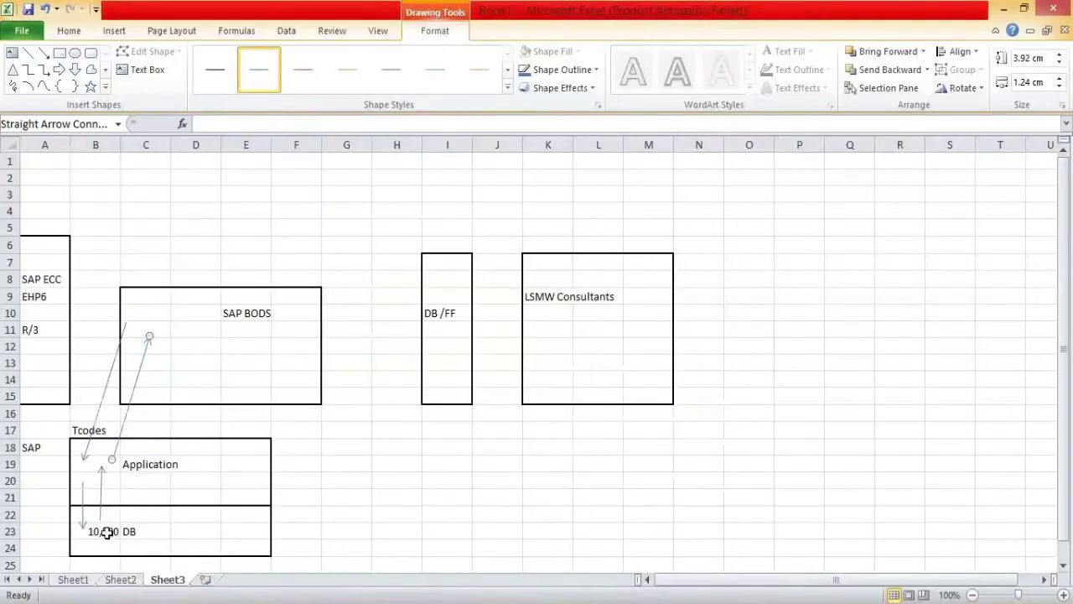
Step: Change B23 to 100,000 and enter the label 'RAM' in F19
click(107, 532)
text(100,000)
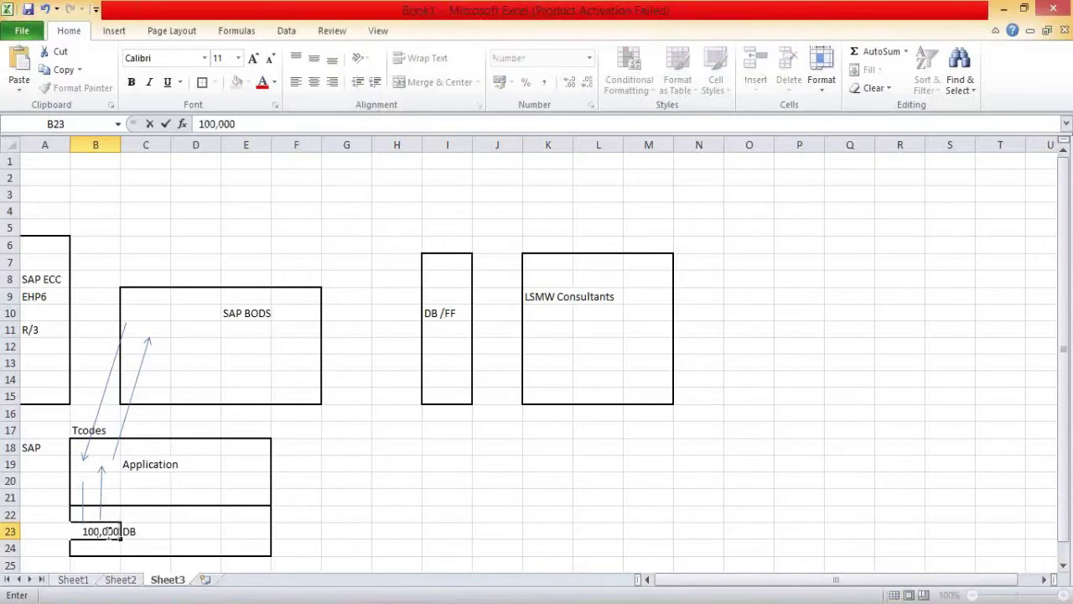
click(290, 464)
text(R)
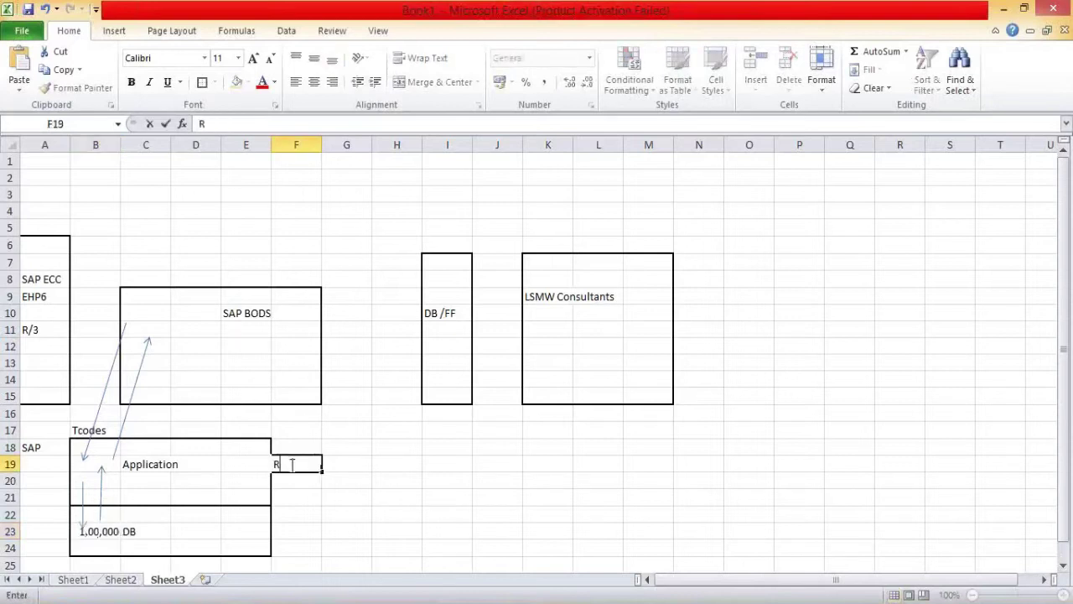
text(AM)
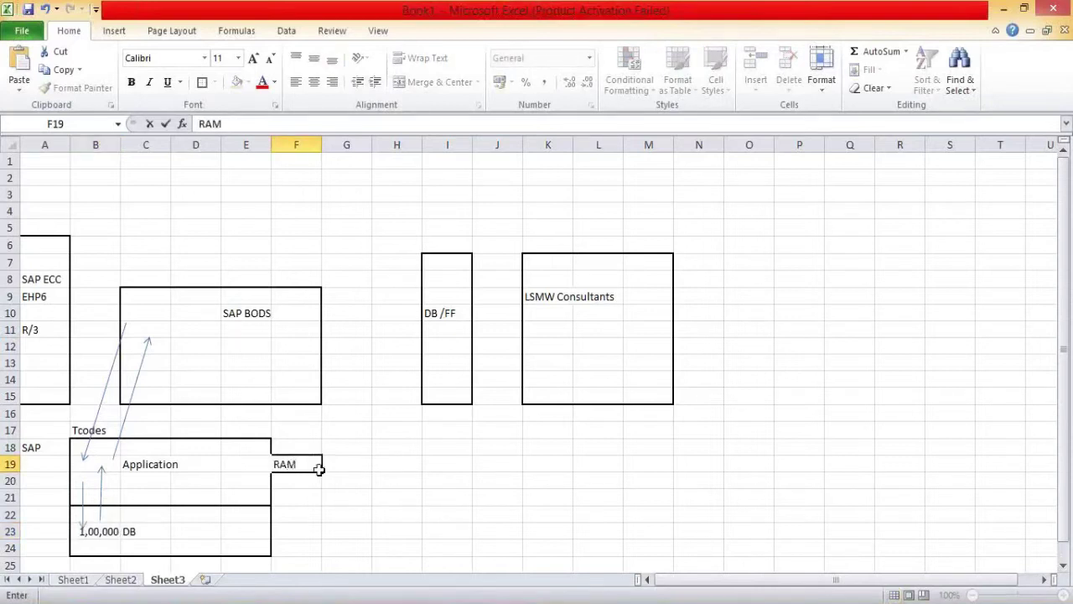
click(340, 480)
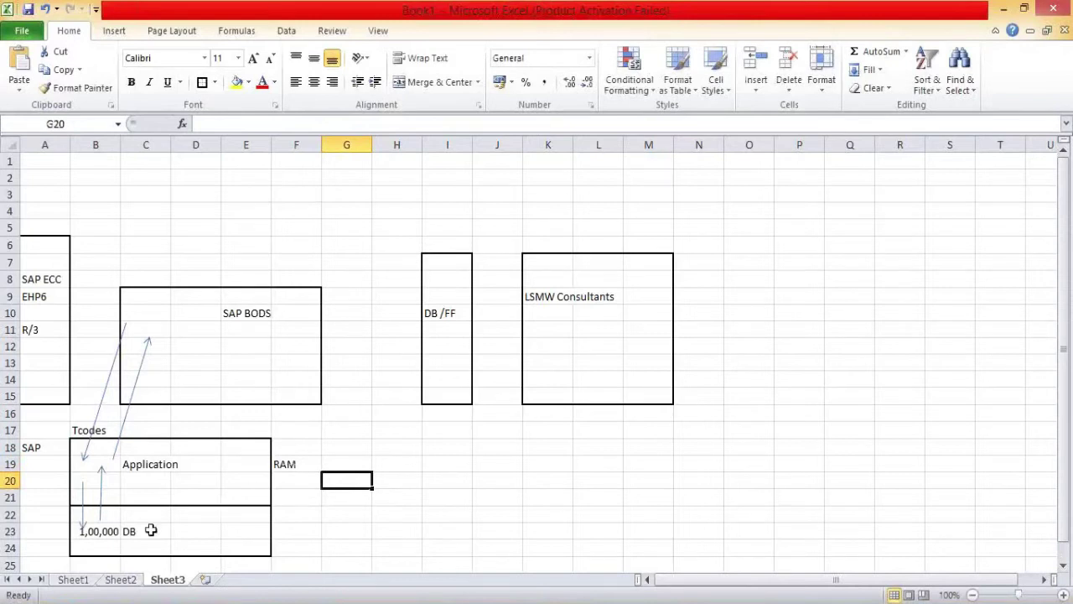
Step: Review the RAM label and the 1,00,000 figure, then dismiss the system entry properties popup
click(306, 463)
click(255, 461)
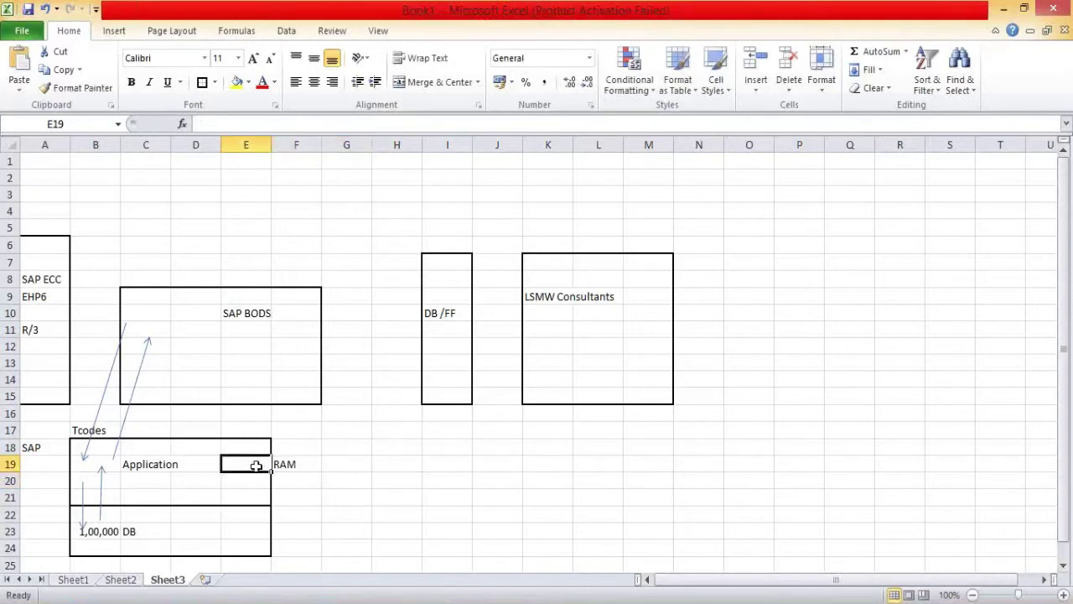
click(101, 531)
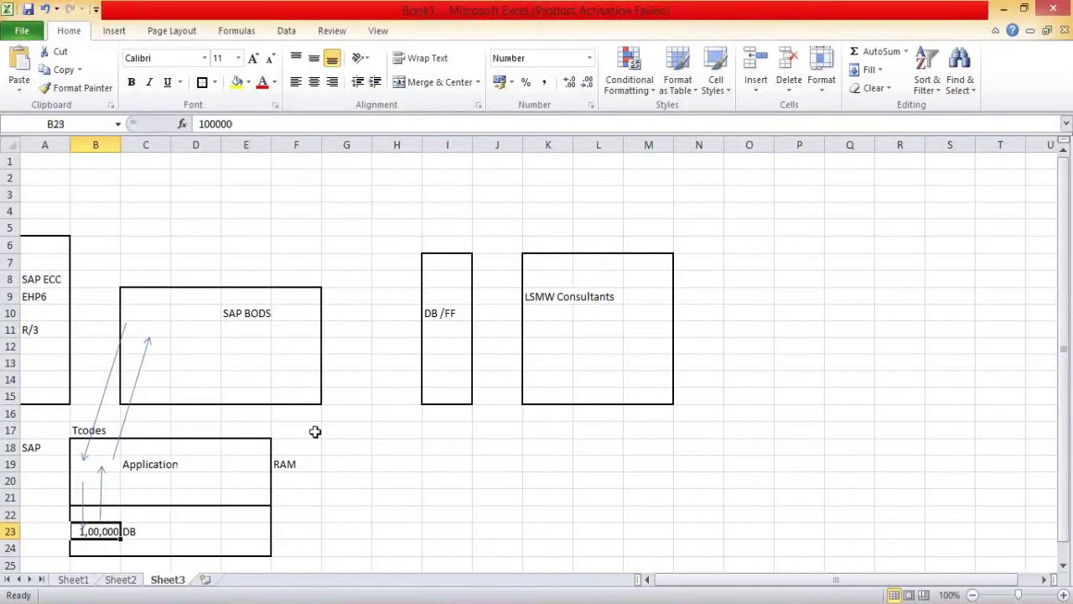
click(294, 465)
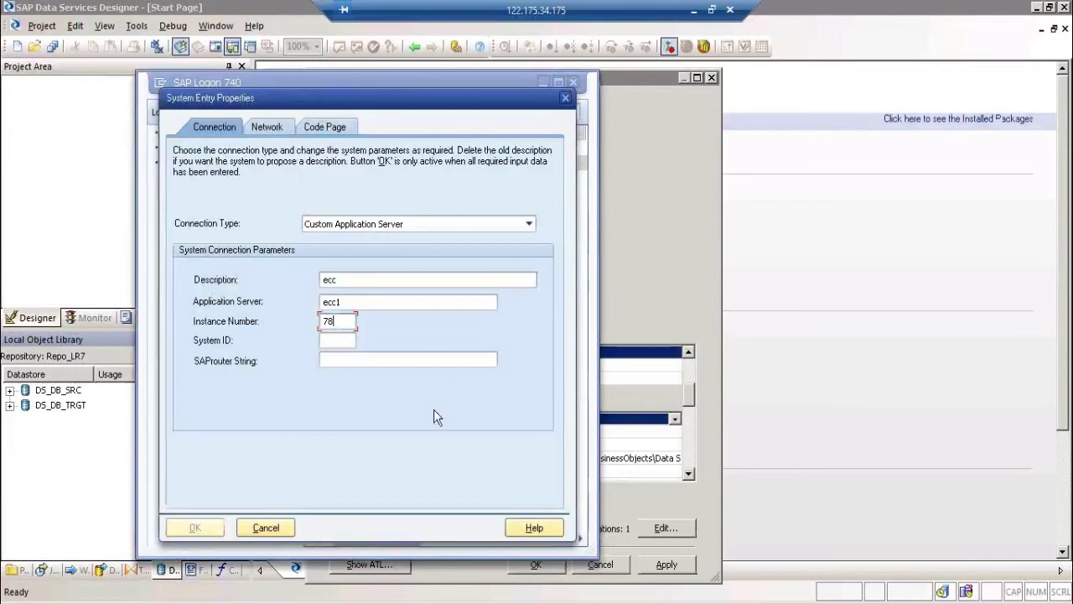
click(266, 528)
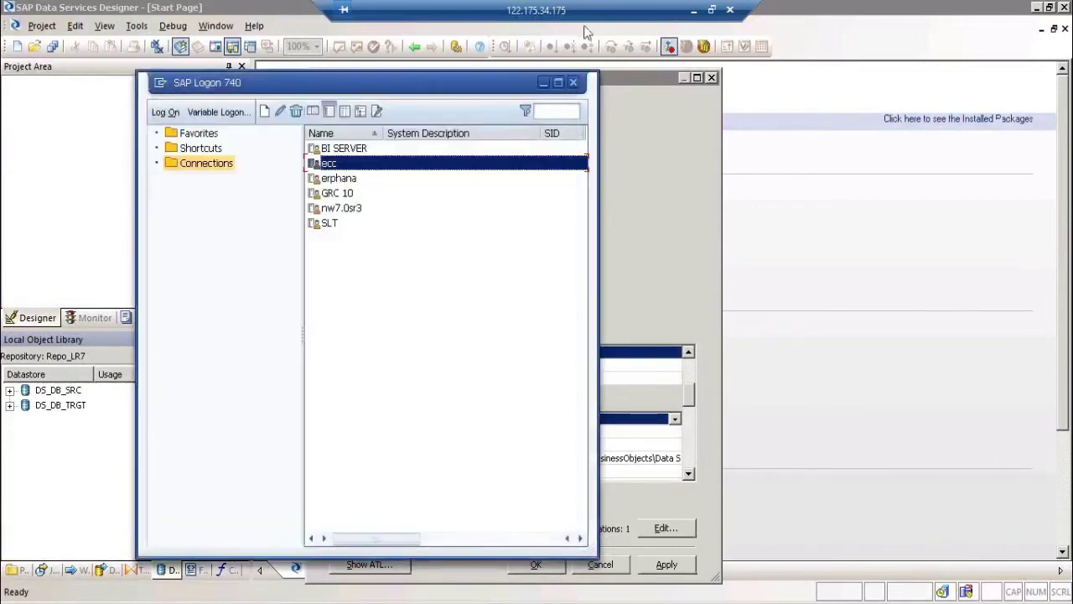
Step: Close SAP Logon 740 and minimize the remote session to return to Excel
click(575, 83)
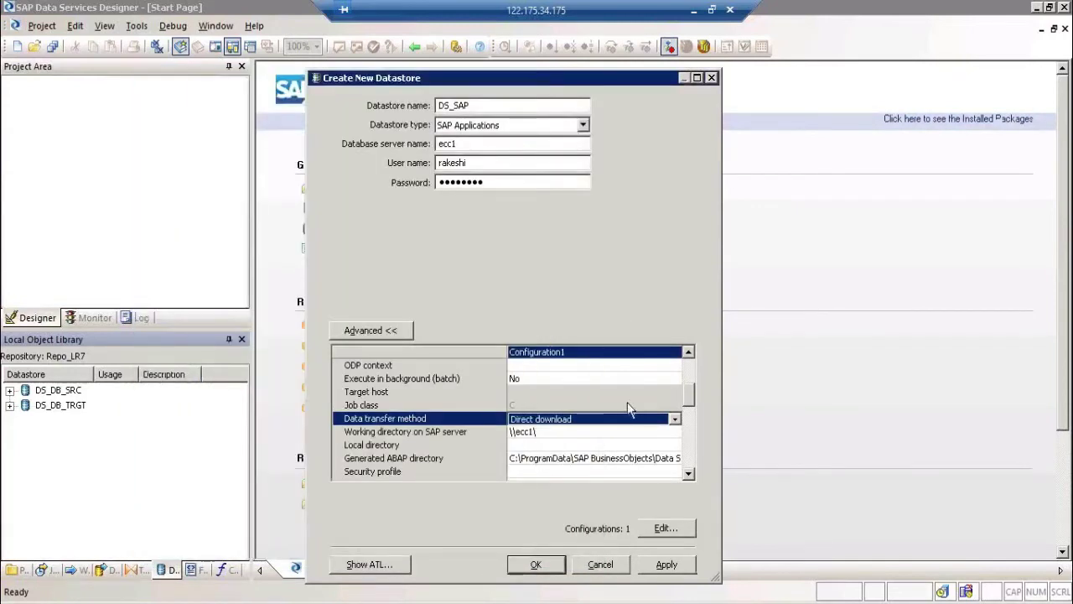
click(630, 420)
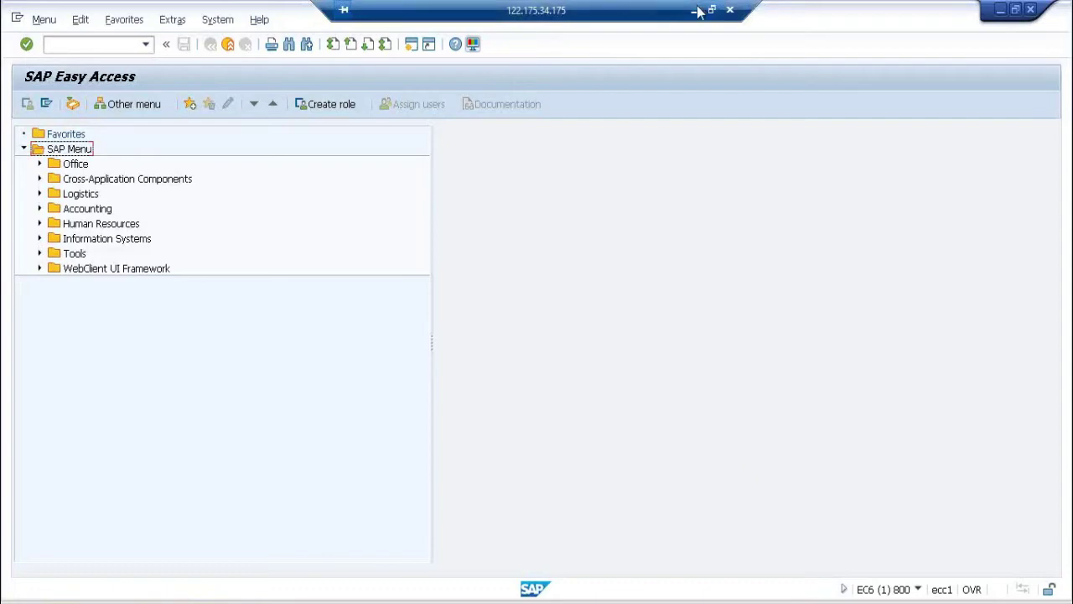
click(694, 10)
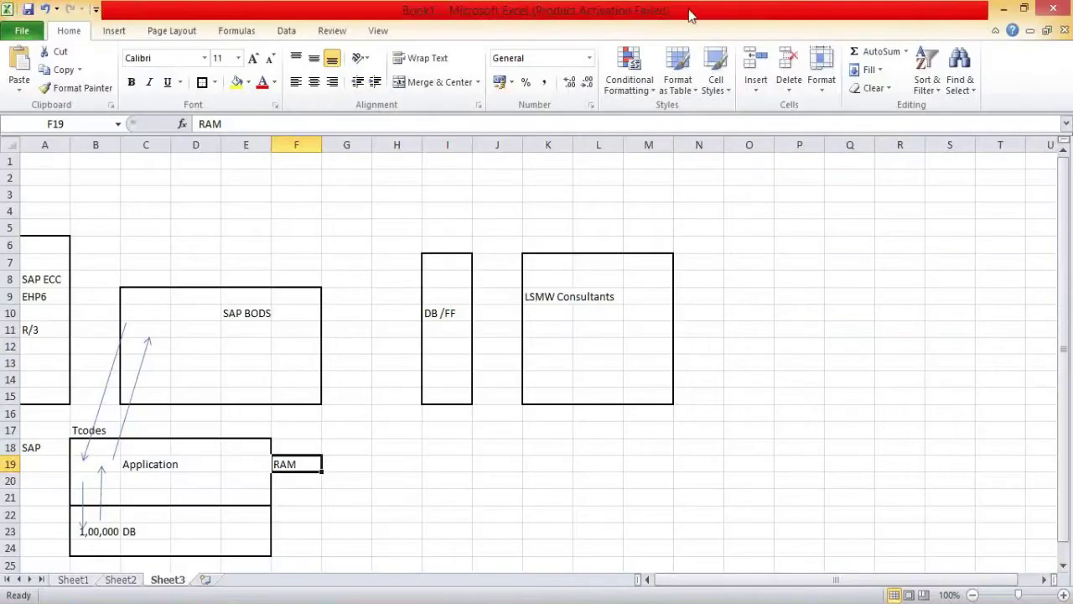
Step: Move the top end of the upward arrow from DB toward the area right of DB
click(112, 367)
click(82, 506)
click(100, 490)
drag(101, 464, 332, 514)
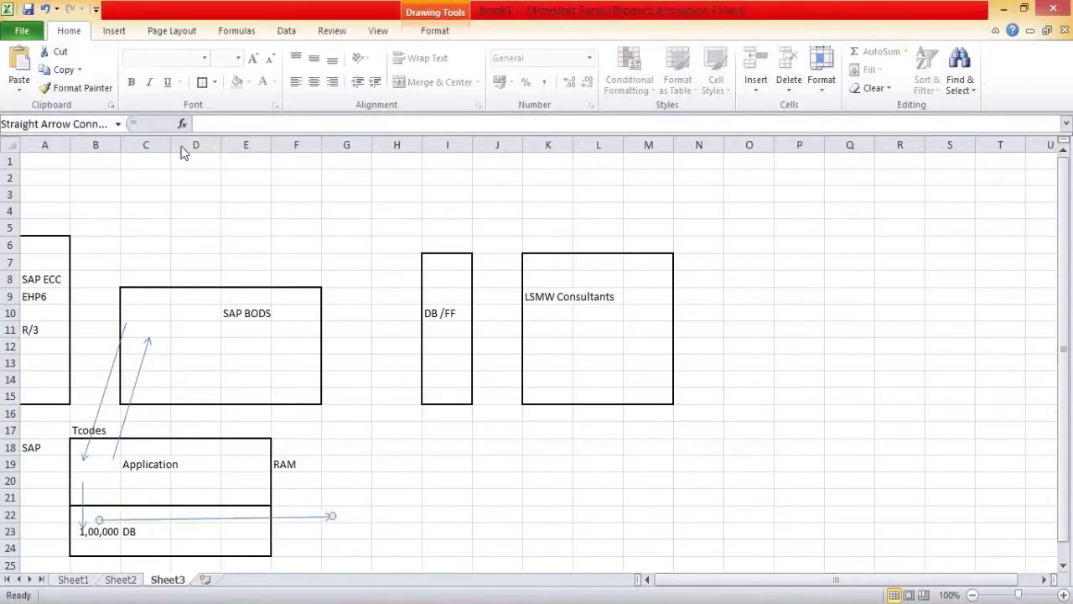
Step: Put an outside border around G20:H24 and label it 'Shared Dir' in H19
click(340, 475)
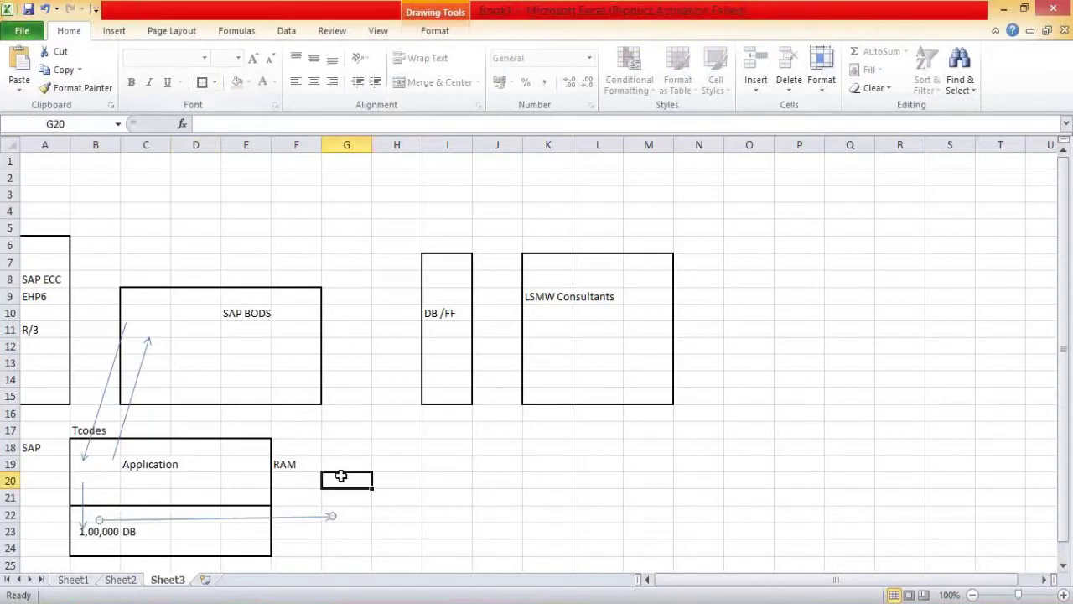
shift+click(391, 540)
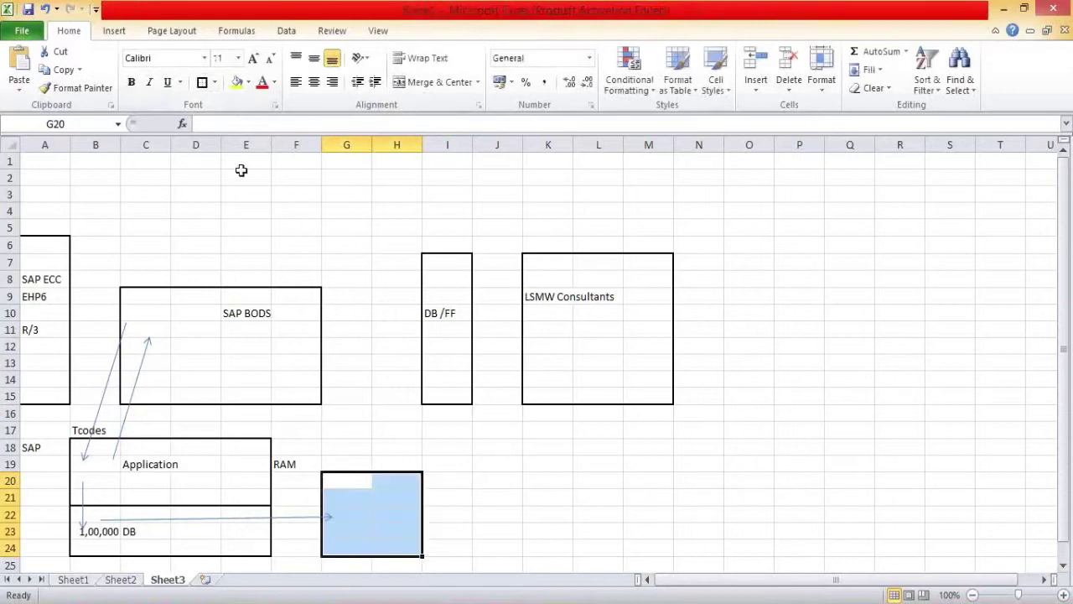
click(202, 83)
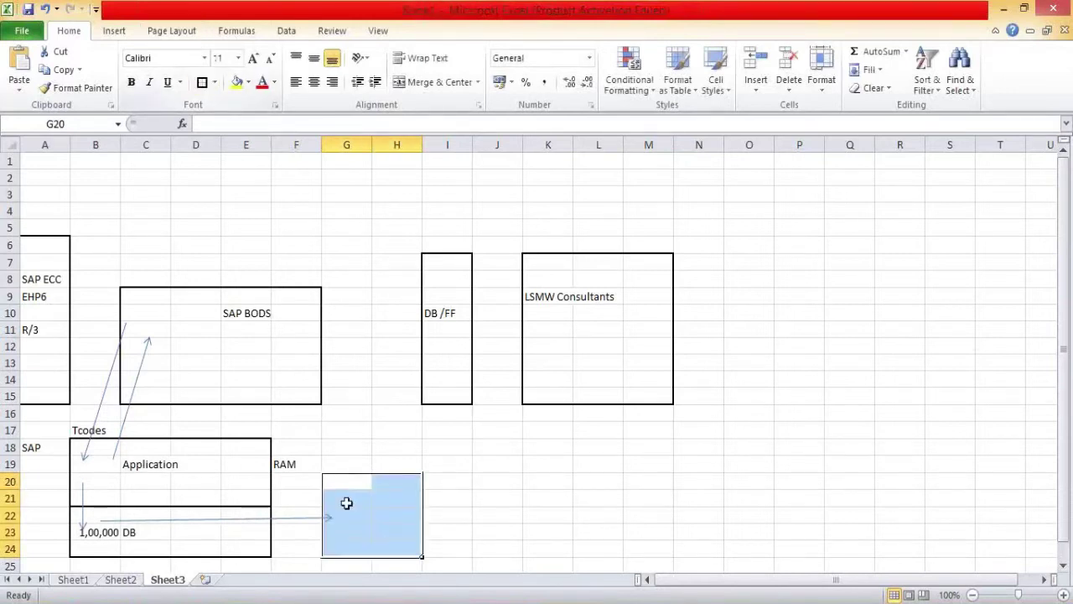
click(354, 508)
click(380, 466)
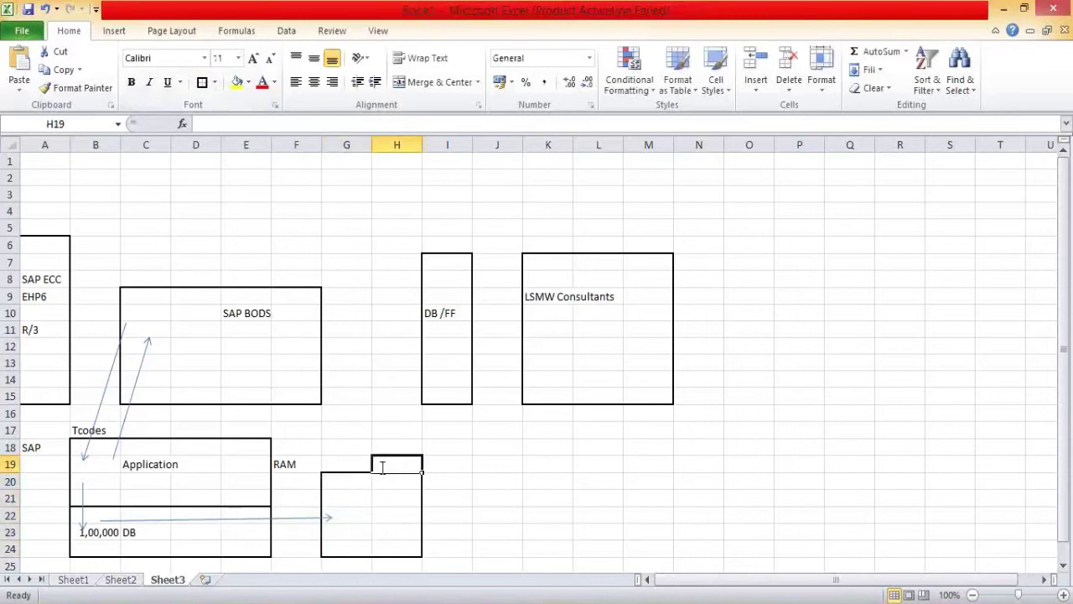
text(Shred)
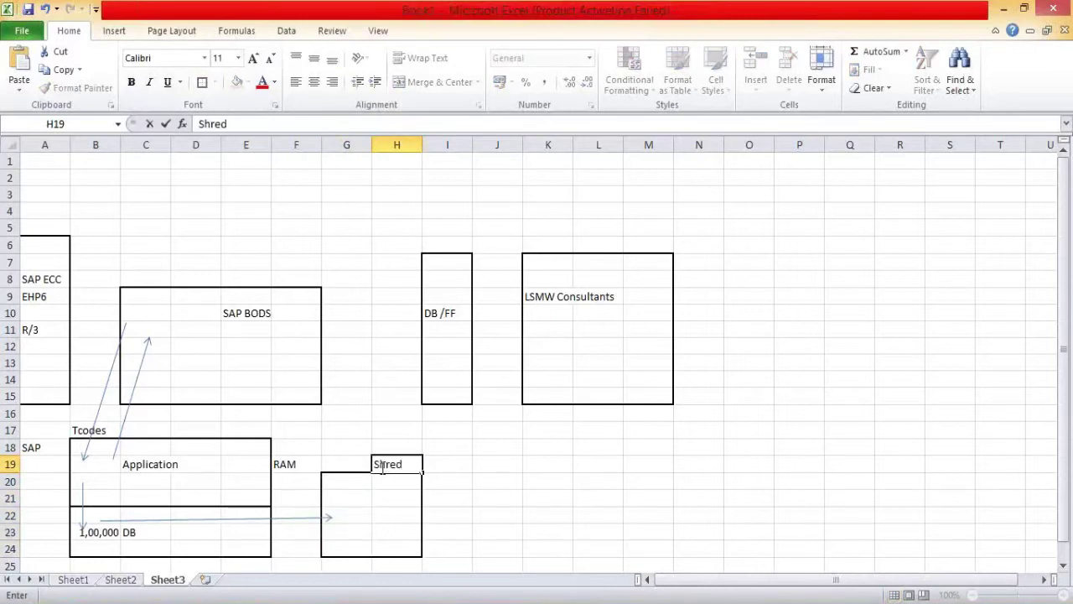
key(BackSpace)
key(BackSpace)
key(BackSpace)
text(ared Dir)
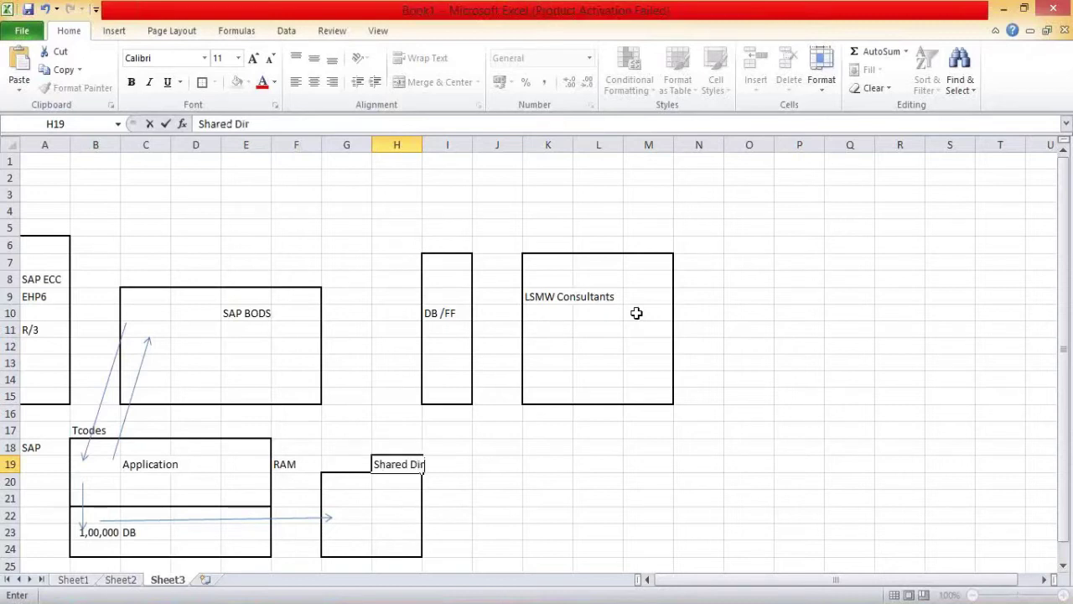
click(598, 462)
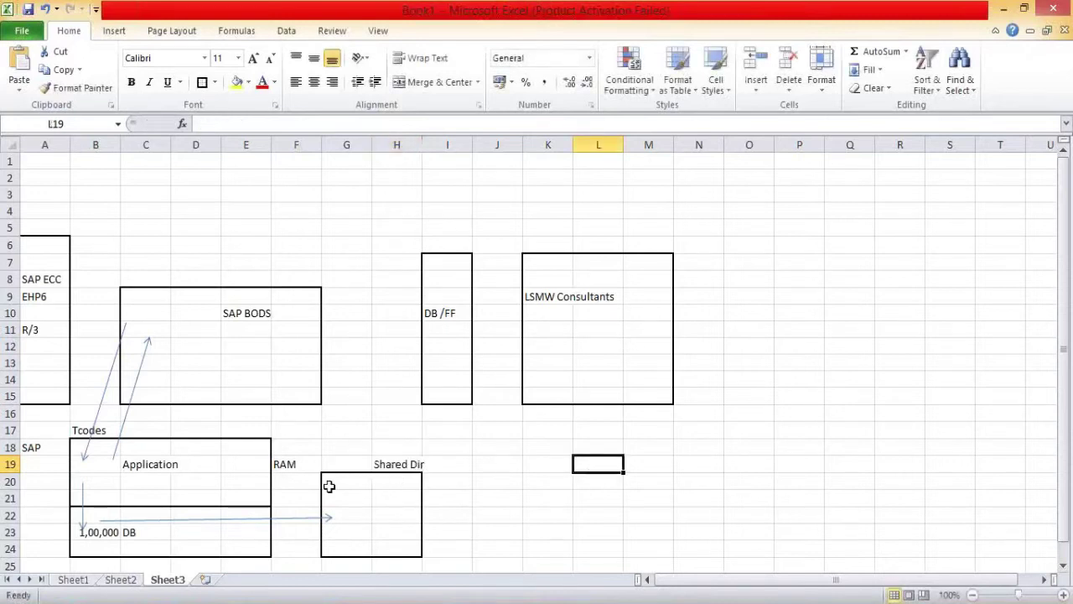
Step: Type 'FF' into cell H22 inside the Shared Dir box
click(247, 484)
click(358, 502)
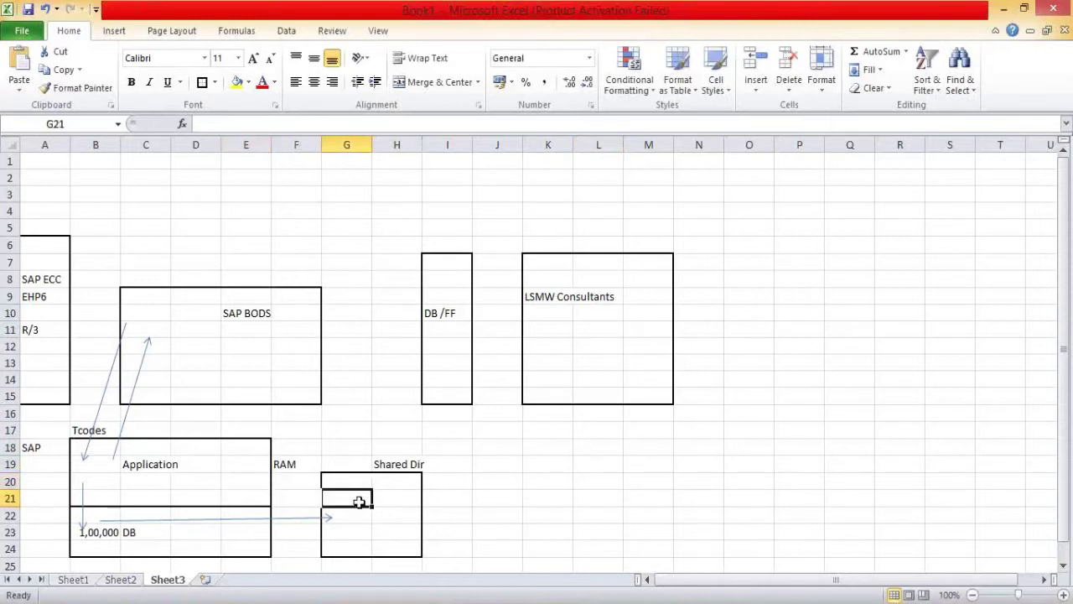
click(274, 377)
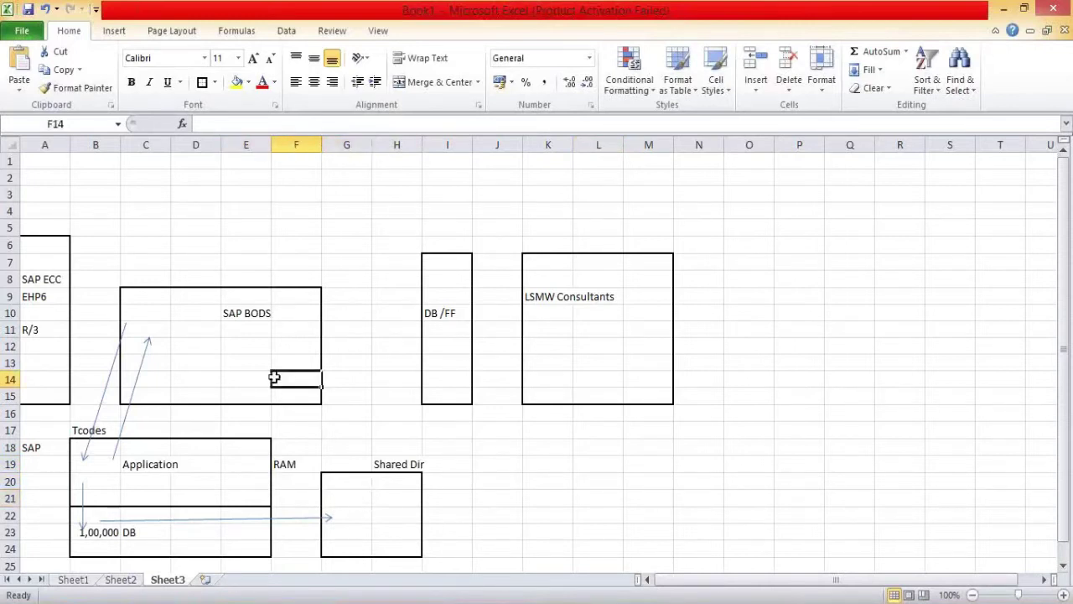
click(345, 513)
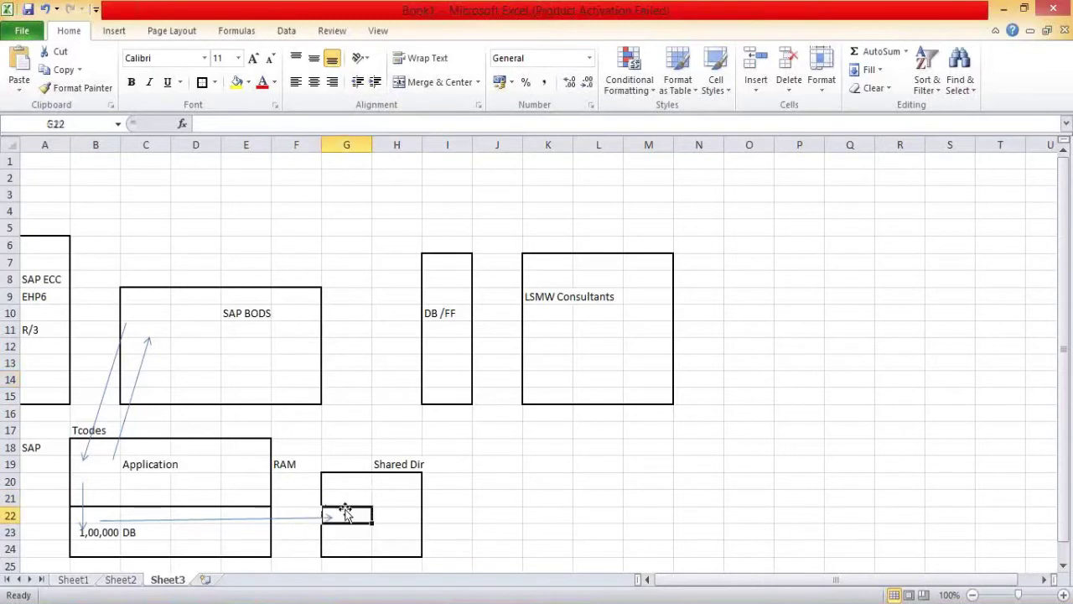
click(411, 461)
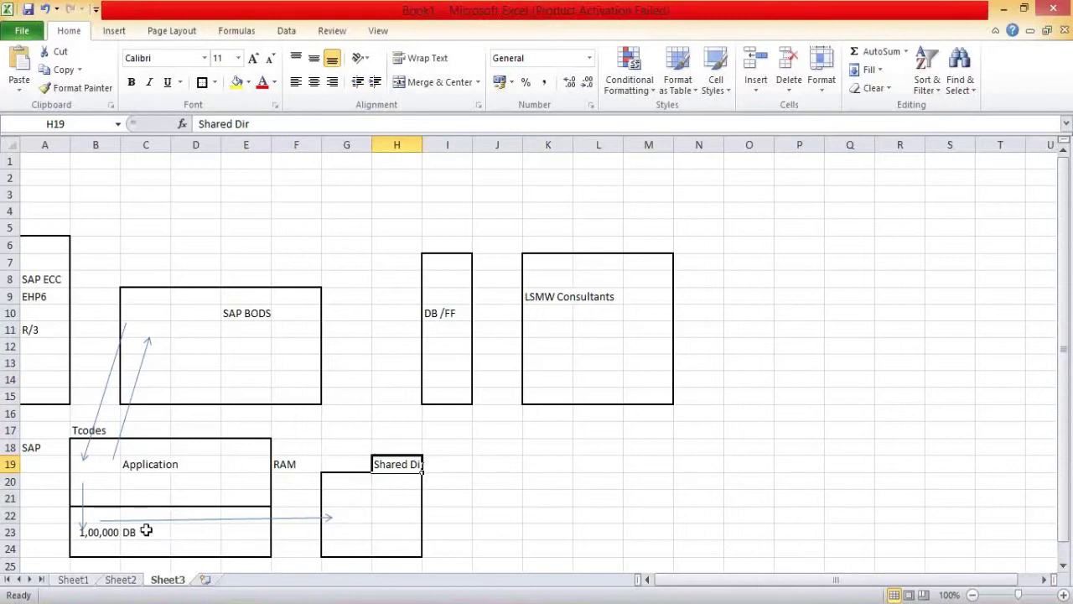
click(392, 515)
text(FF)
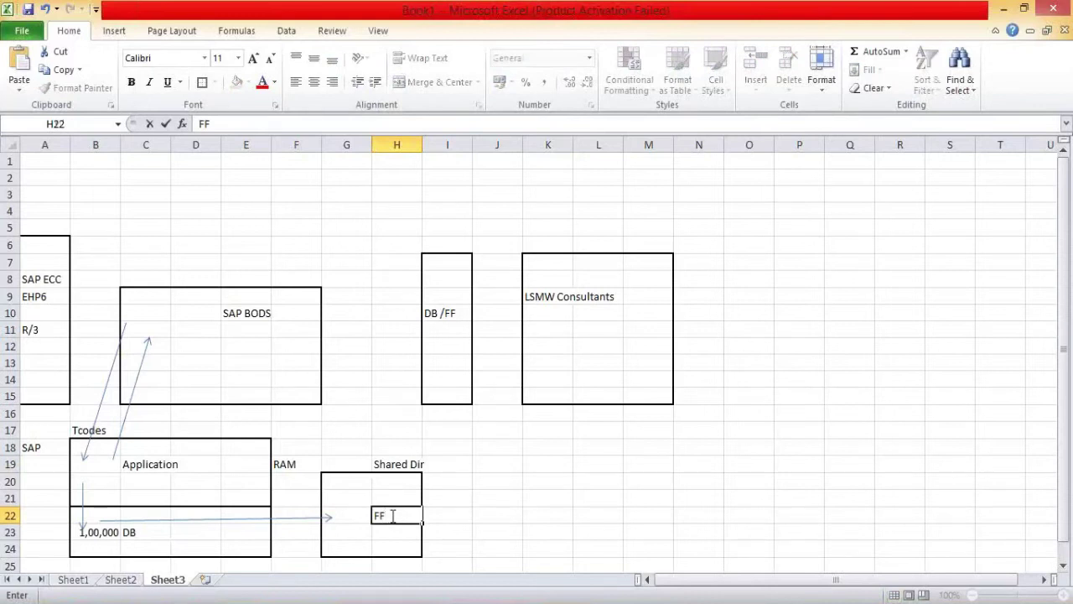
Step: Reroute the upward arrow to run from the Shared Dir box into SAP BODS
click(133, 393)
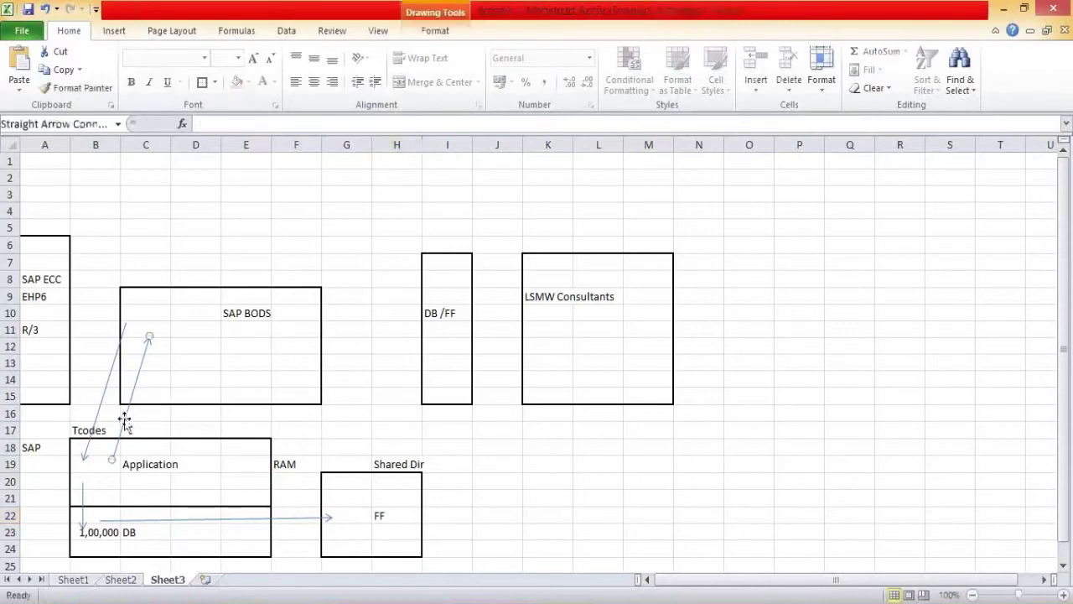
drag(111, 459, 345, 503)
drag(148, 336, 157, 374)
Step: Start the SAP BODS-to-Application arrow inside the SAP BODS box, then switch to the remote session
click(125, 324)
drag(124, 320, 128, 339)
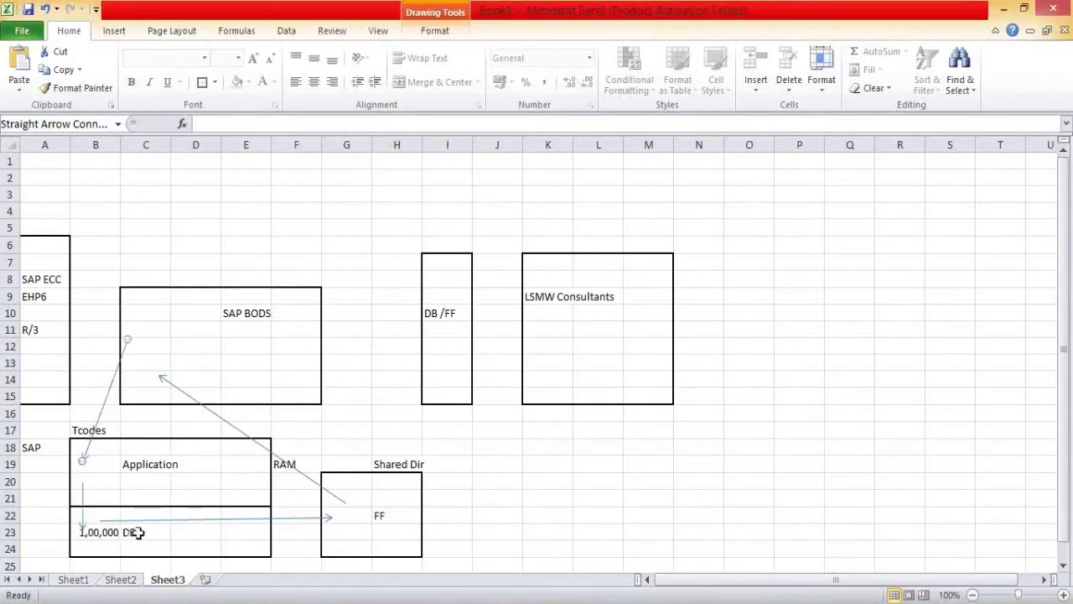
click(394, 516)
click(277, 456)
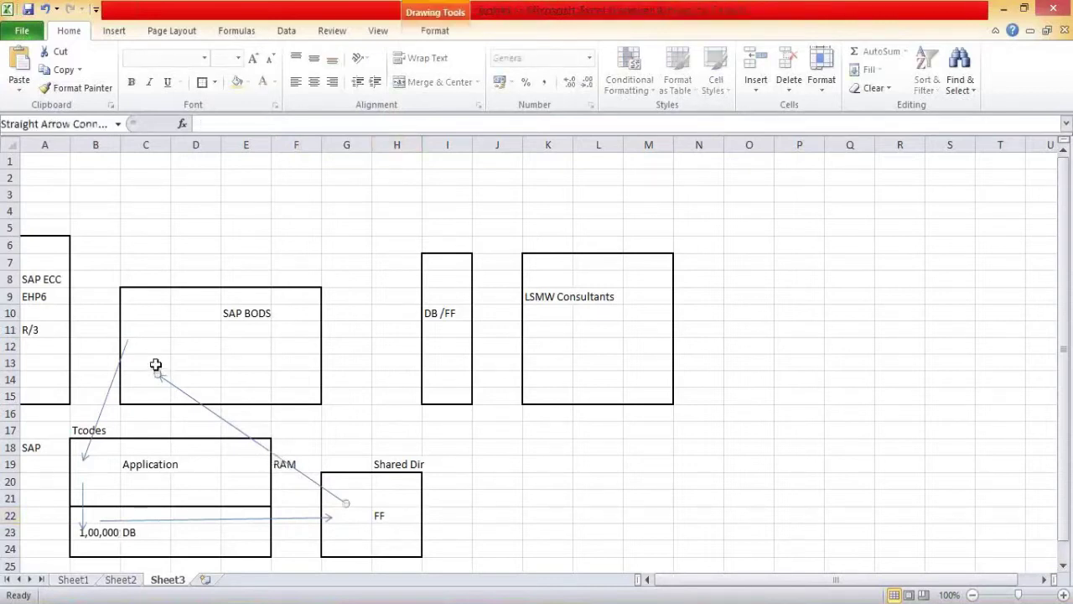
click(149, 359)
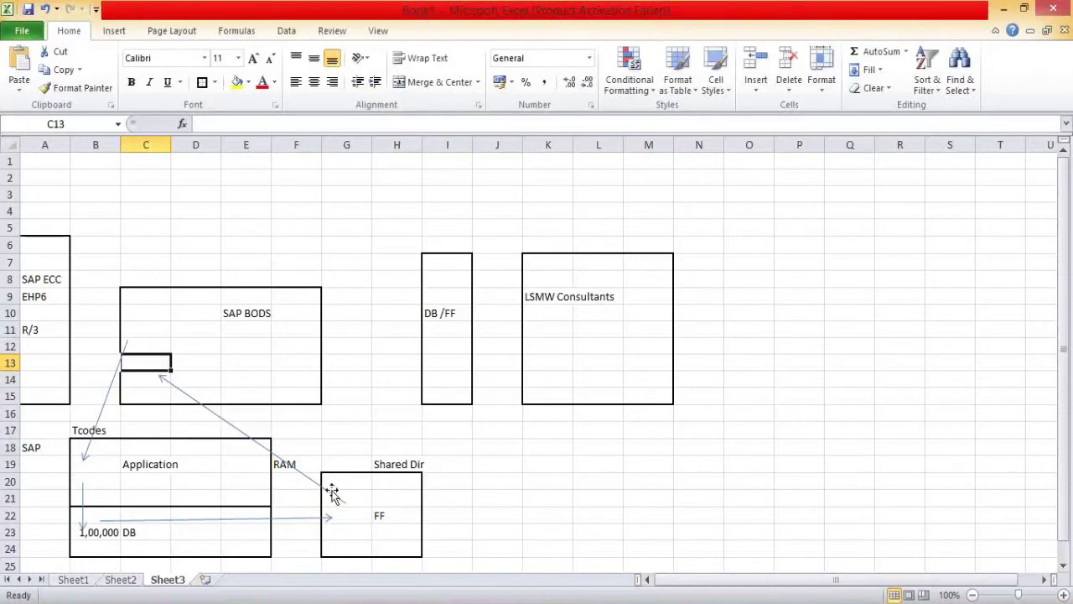
key(alt+Tab)
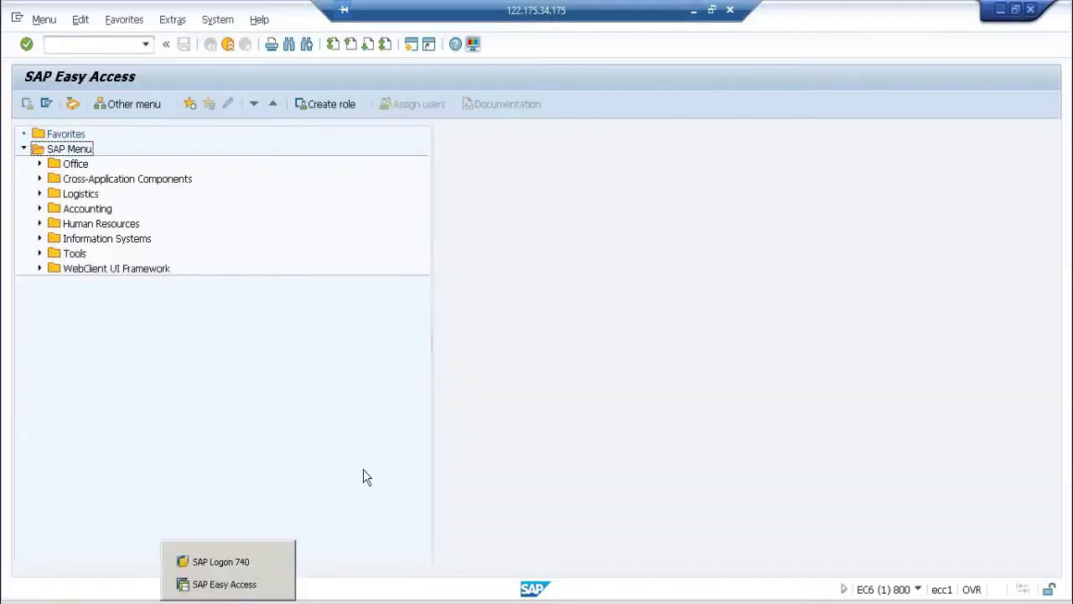
Step: Set the Create New Datastore data transfer method to RFC
key(alt+Tab)
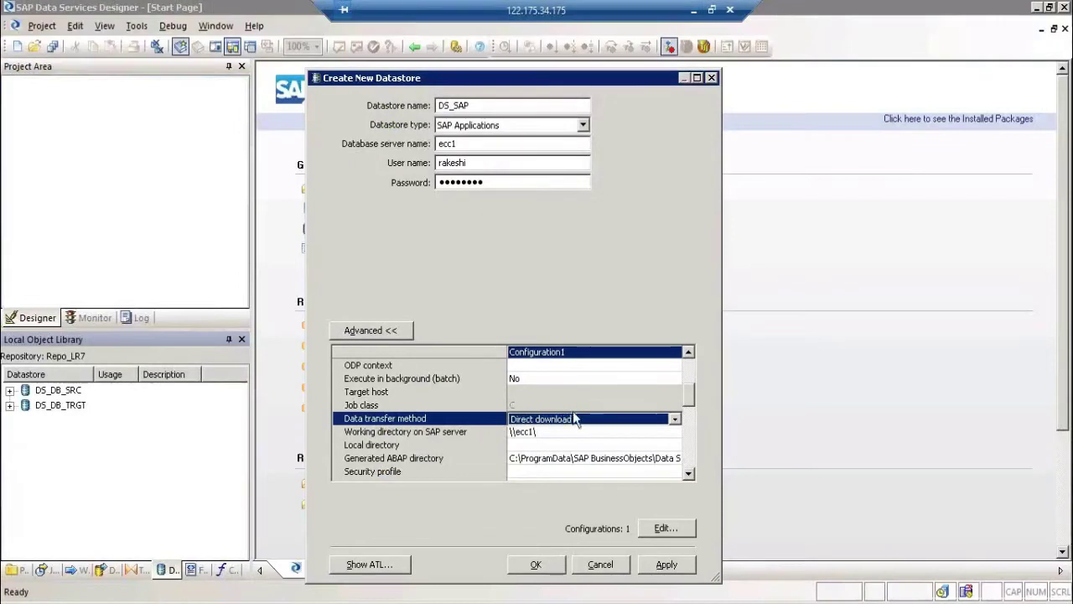
click(575, 419)
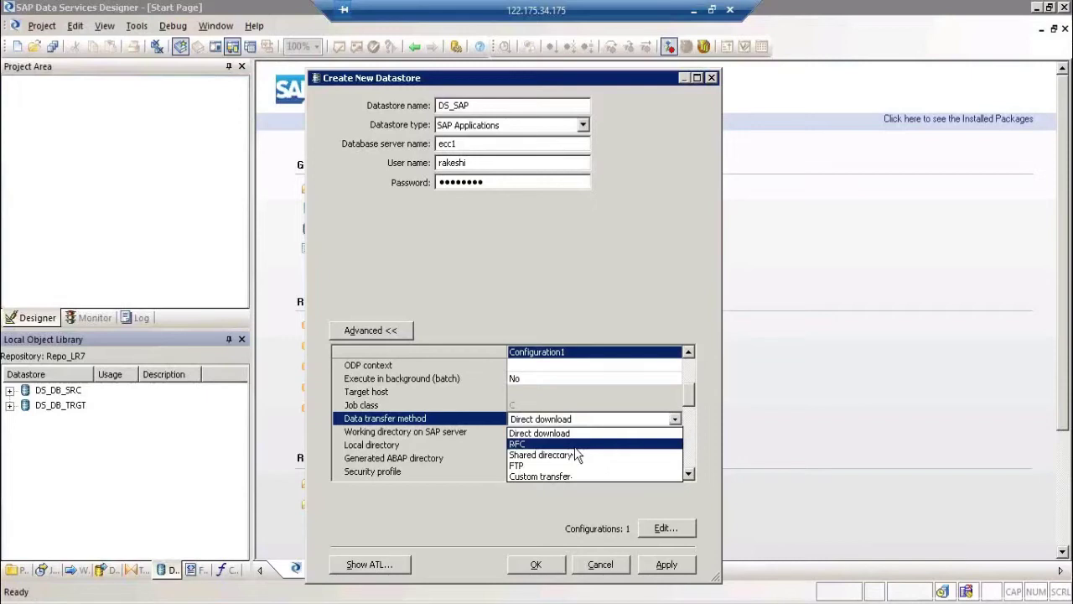
key(Return)
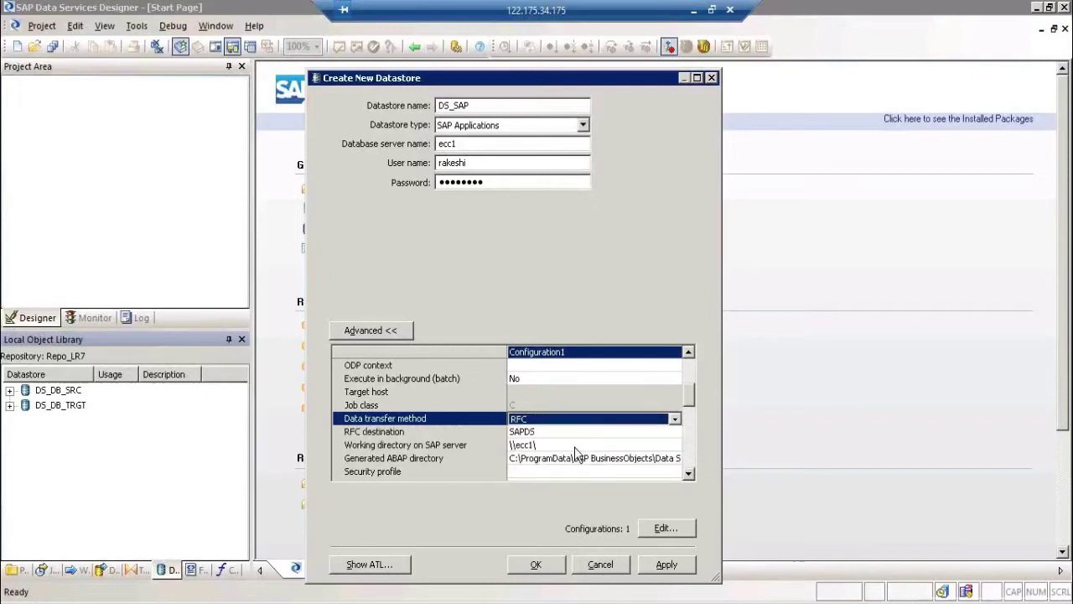
Step: In Excel, select the empty ranges O7:P16 and S7:S17 right of the diagram
click(696, 12)
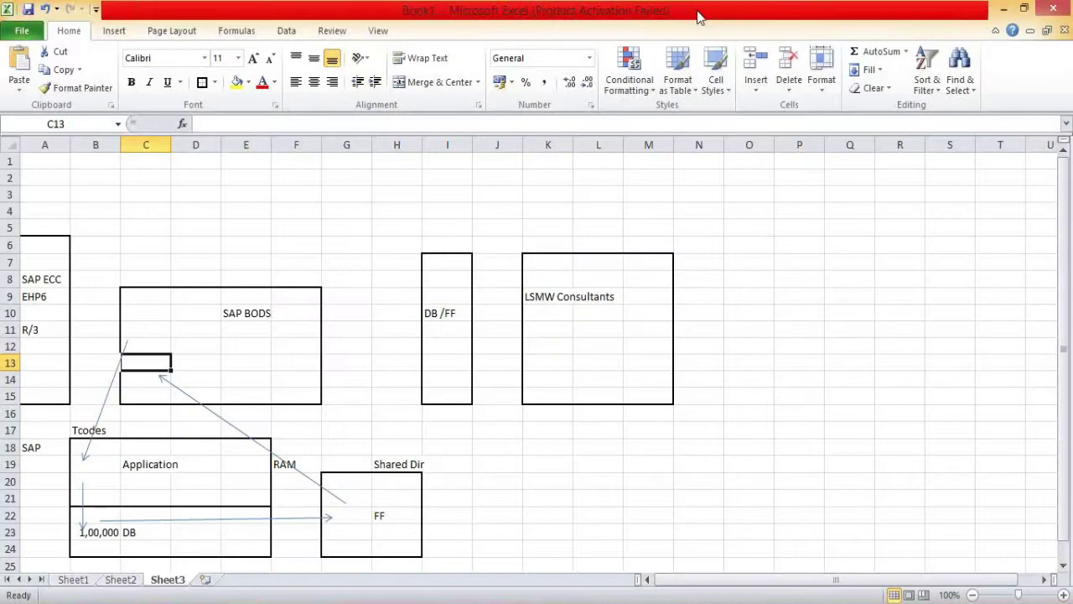
drag(730, 264, 793, 413)
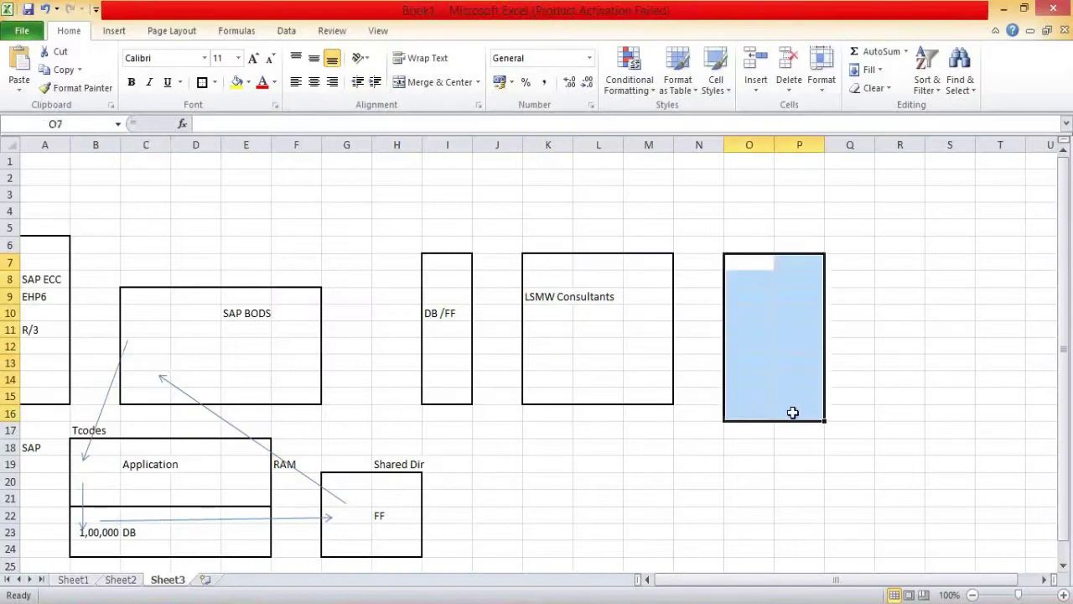
mouse_move(937, 261)
mouse_down()
mouse_move(961, 437)
mouse_move(994, 403)
mouse_move(987, 407)
mouse_up()
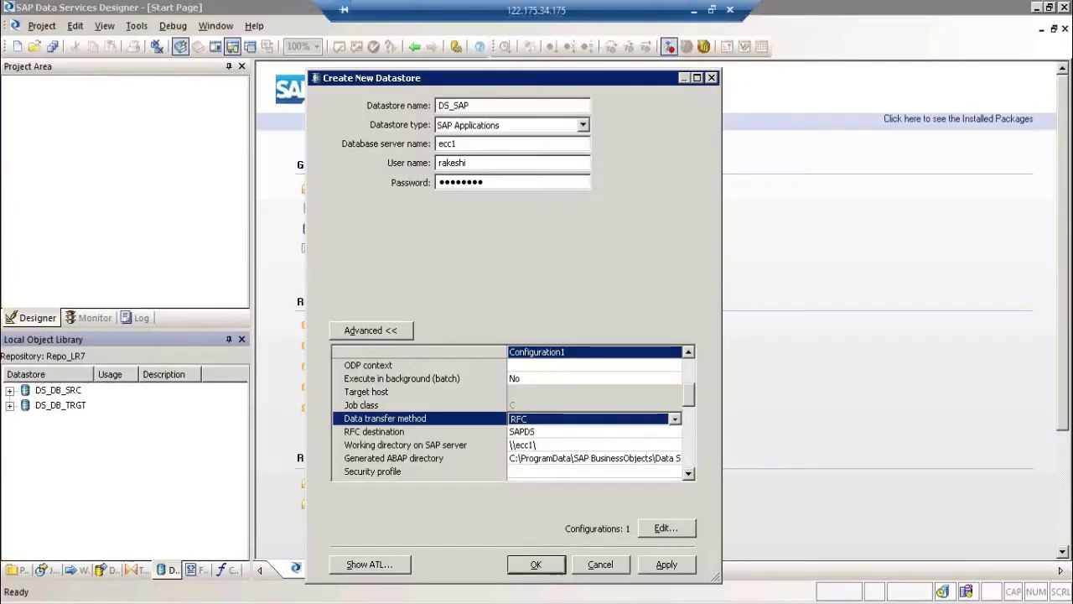
Step: View the data transfer method options, keeping RFC, then return to Excel
click(580, 421)
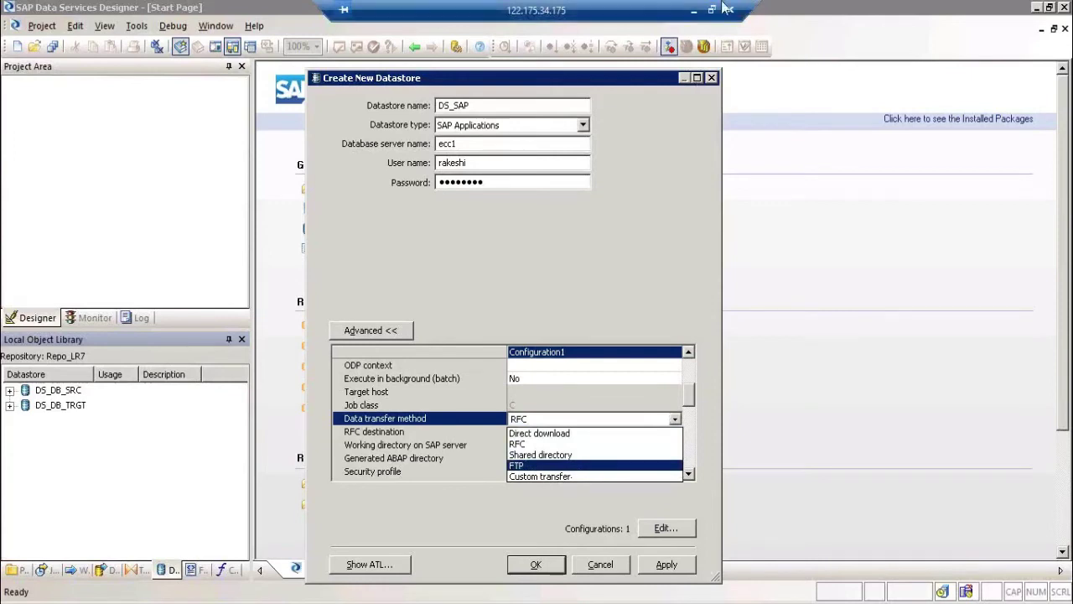
click(695, 10)
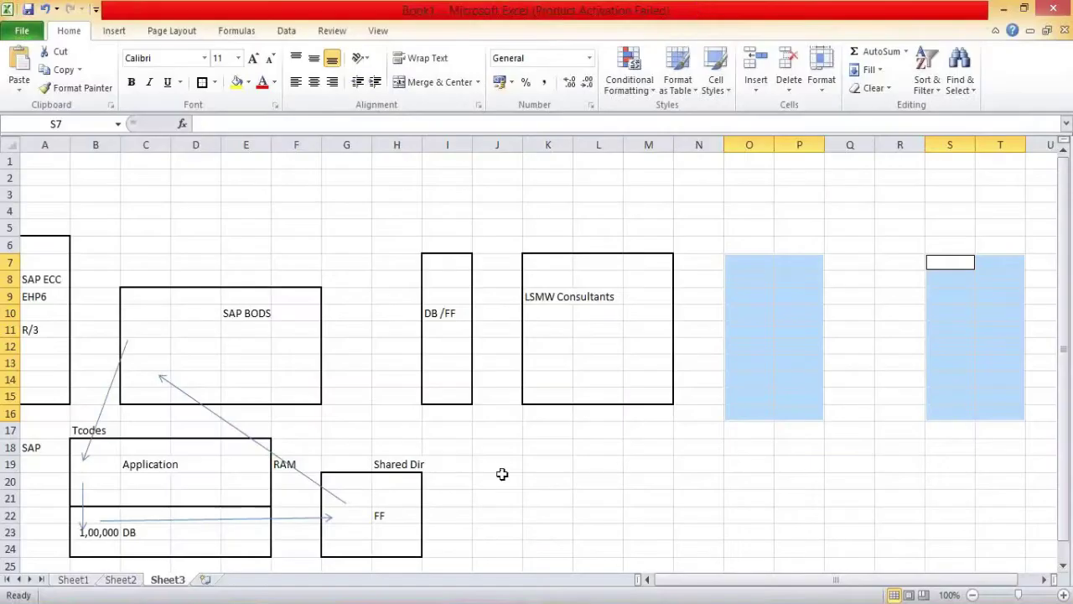
Step: Type 'SFTP' in cell I20 beside the Shared Dir box
click(470, 486)
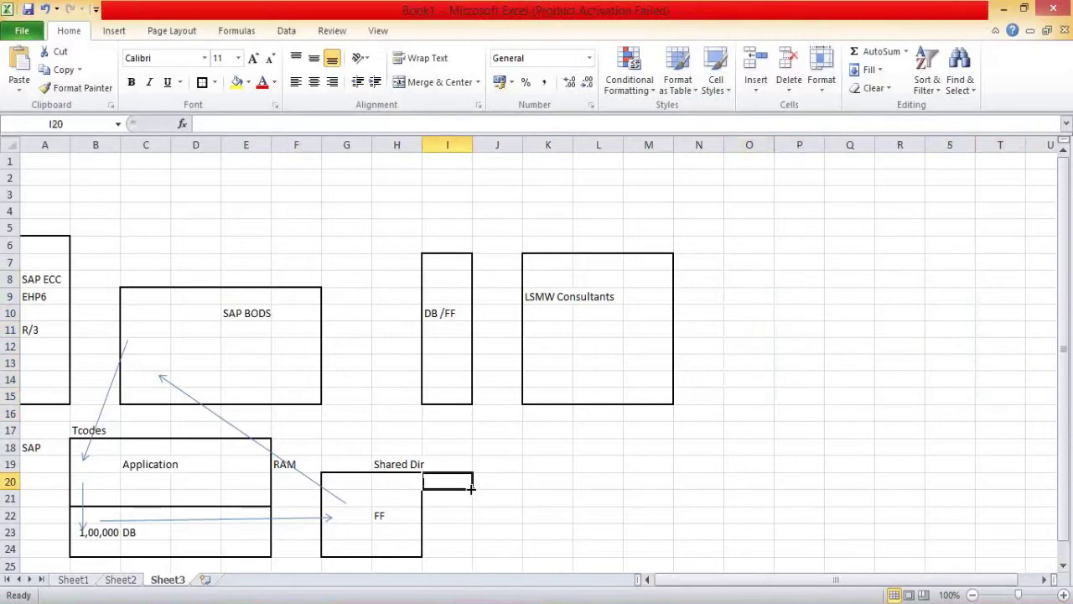
text(SFTP)
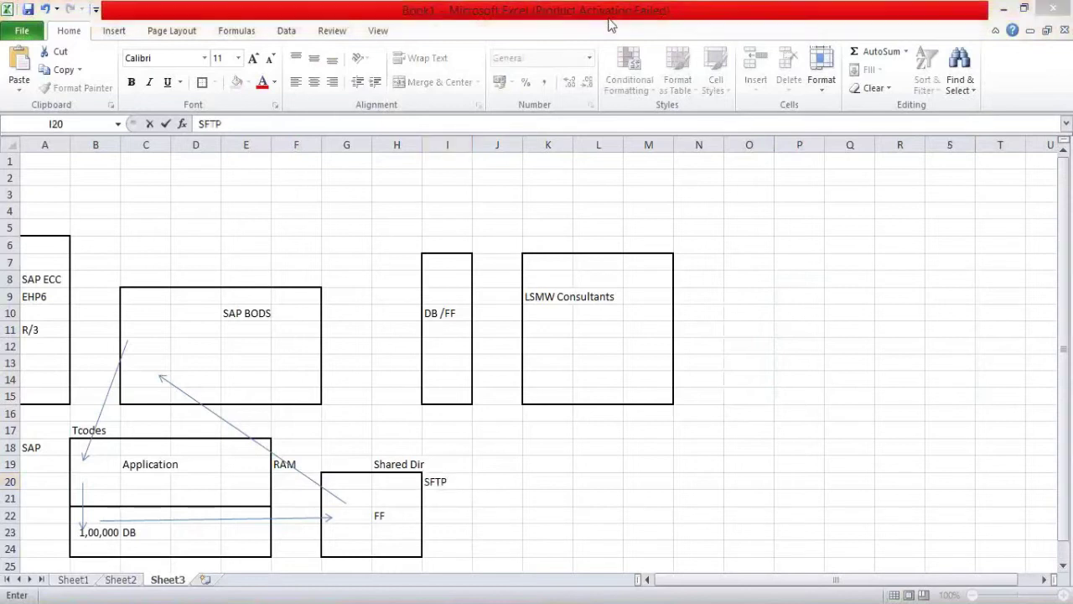
click(646, 18)
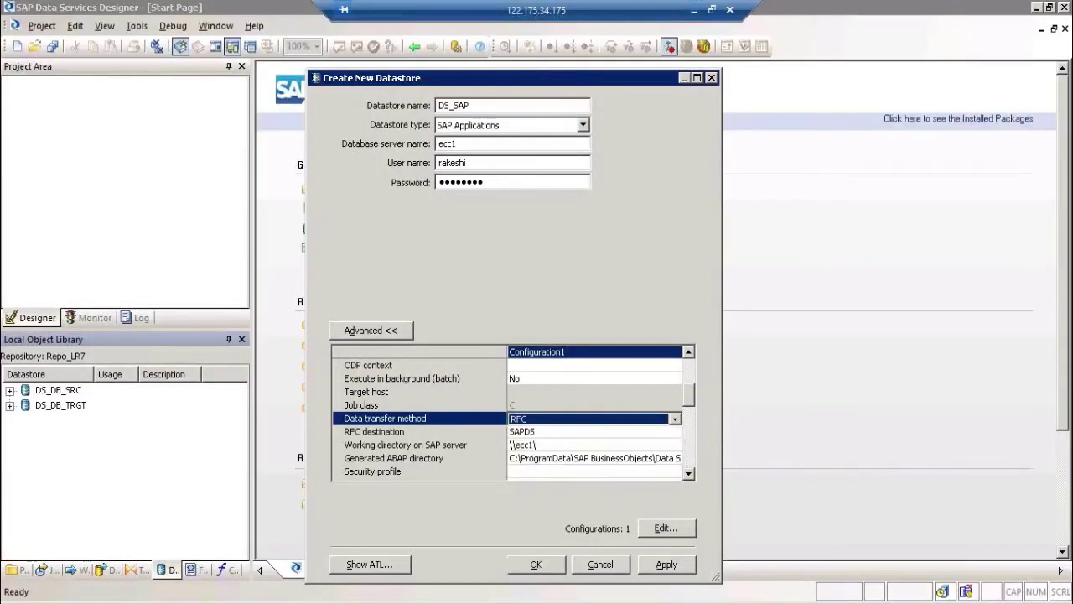
Step: Open the BI SERVER connection's logon screen from the SAP Logon 740 list
click(167, 569)
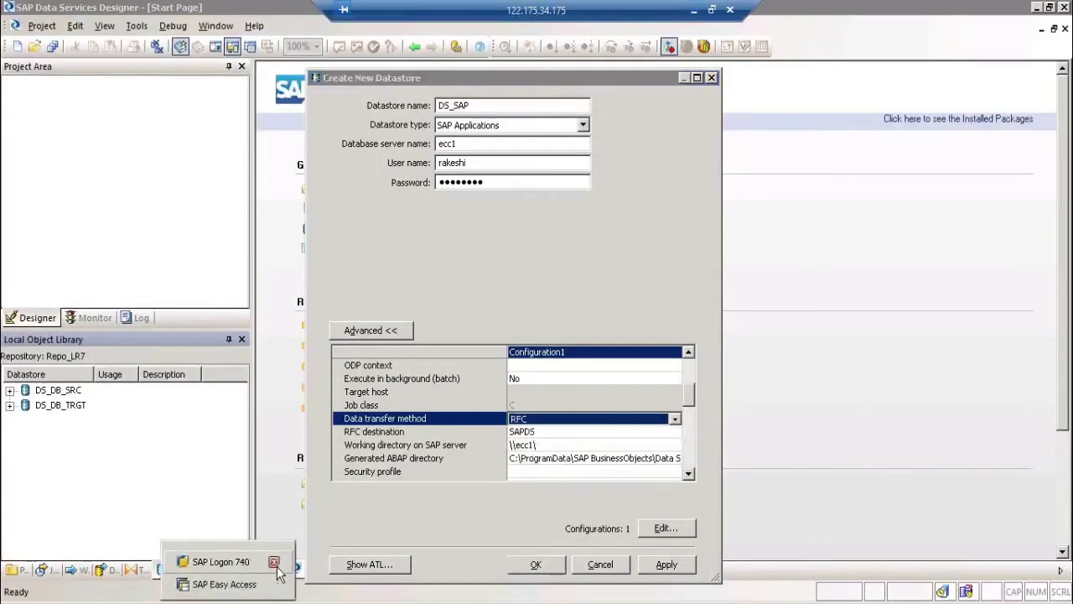
click(227, 585)
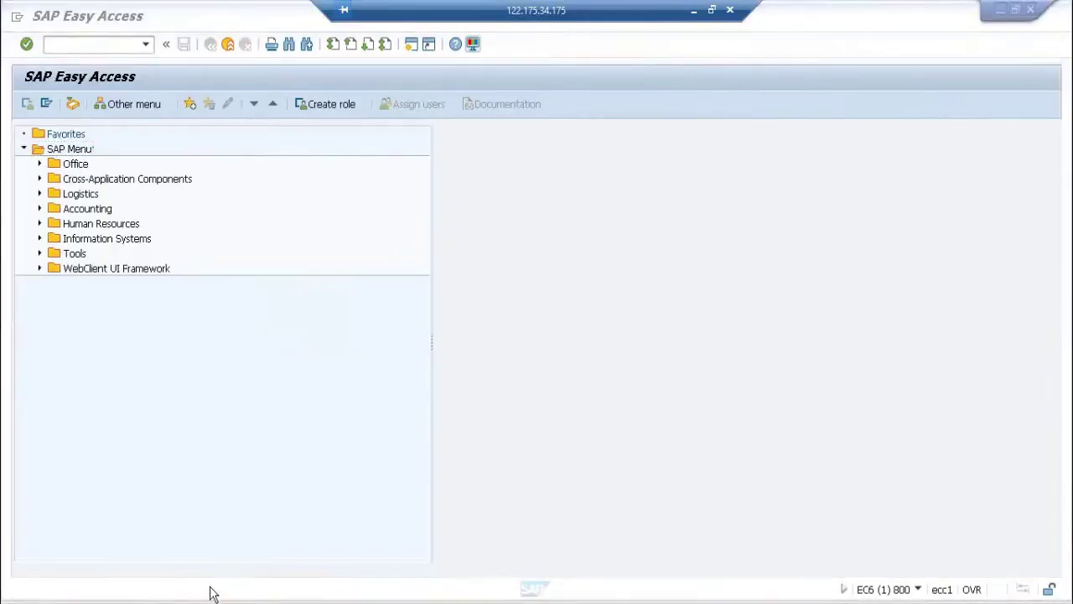
click(233, 572)
click(234, 563)
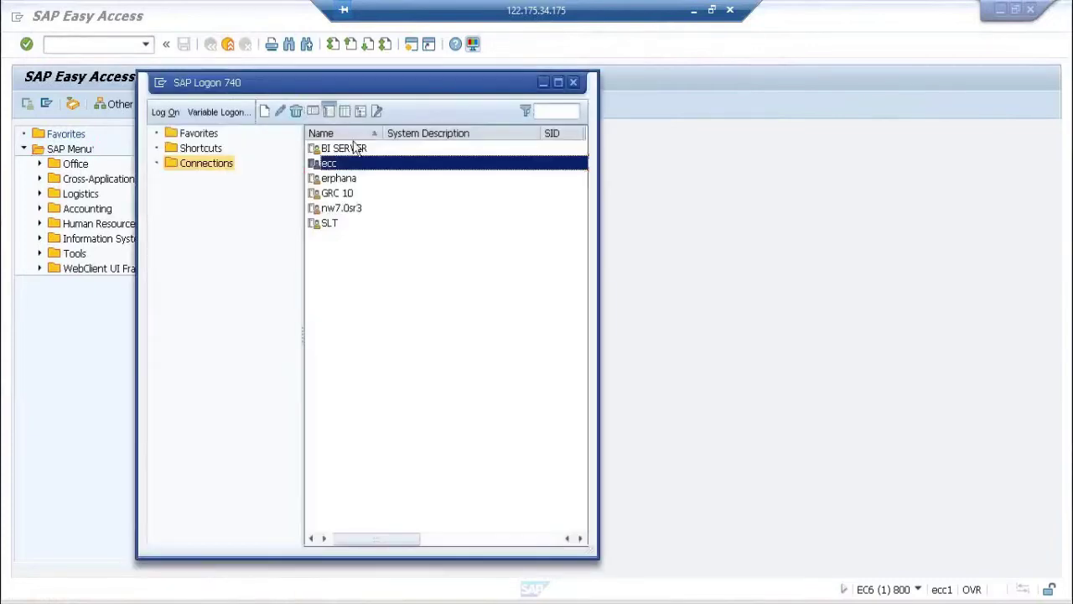
click(352, 151)
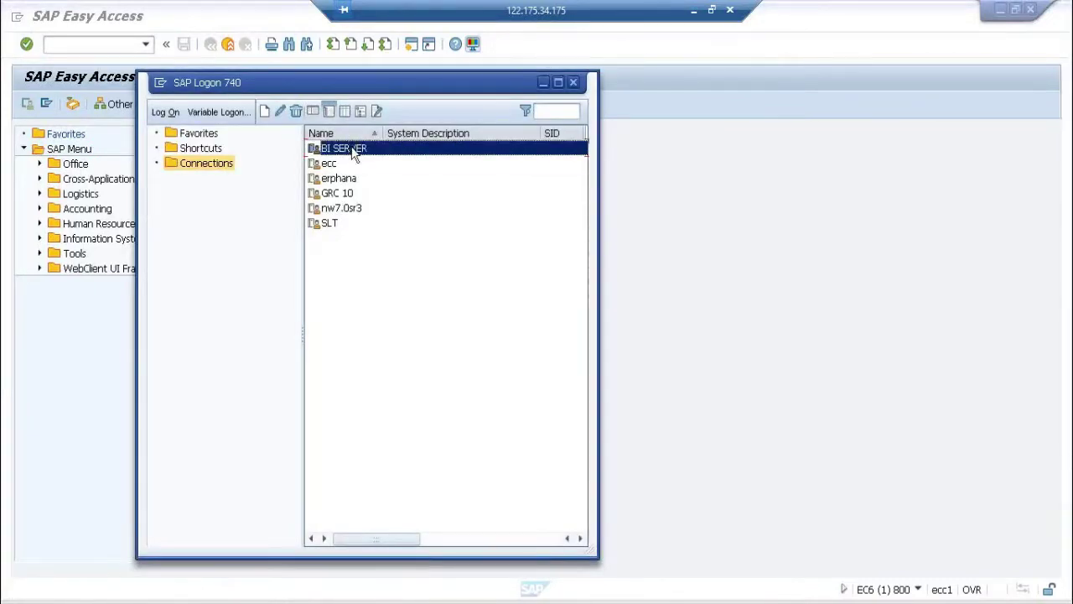
double_click(353, 151)
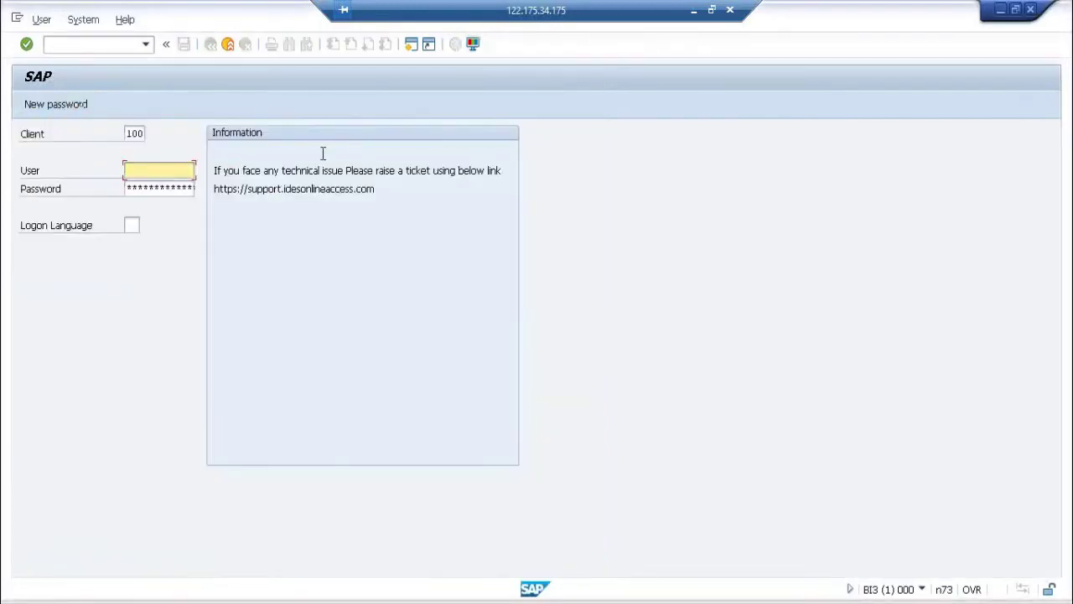
Step: Enter the user name and password and submit the BI3 logon
text(rakeshi)
key(Tab)
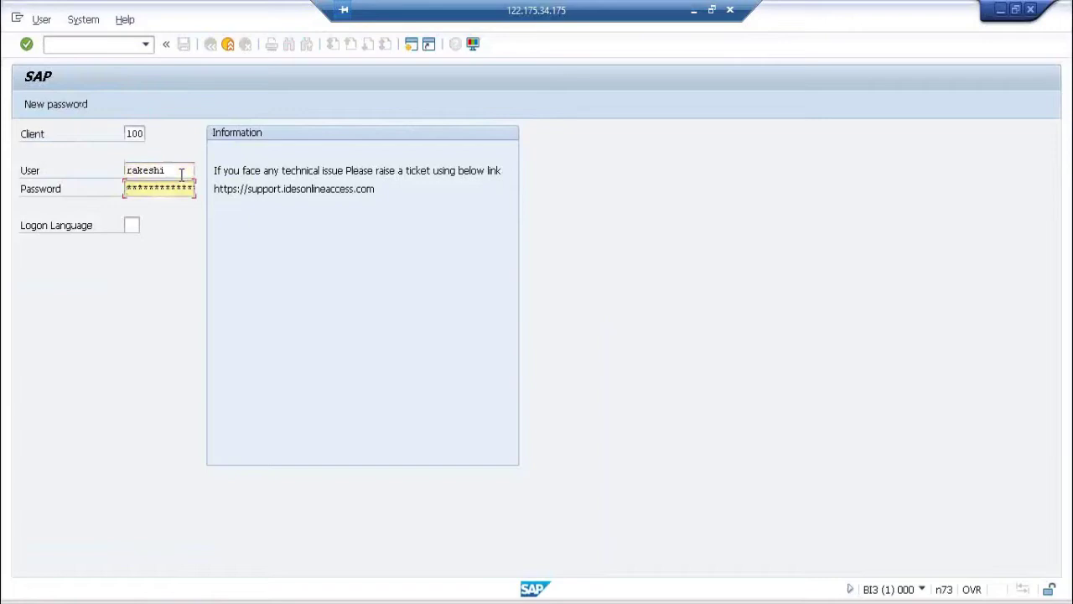
key(Return)
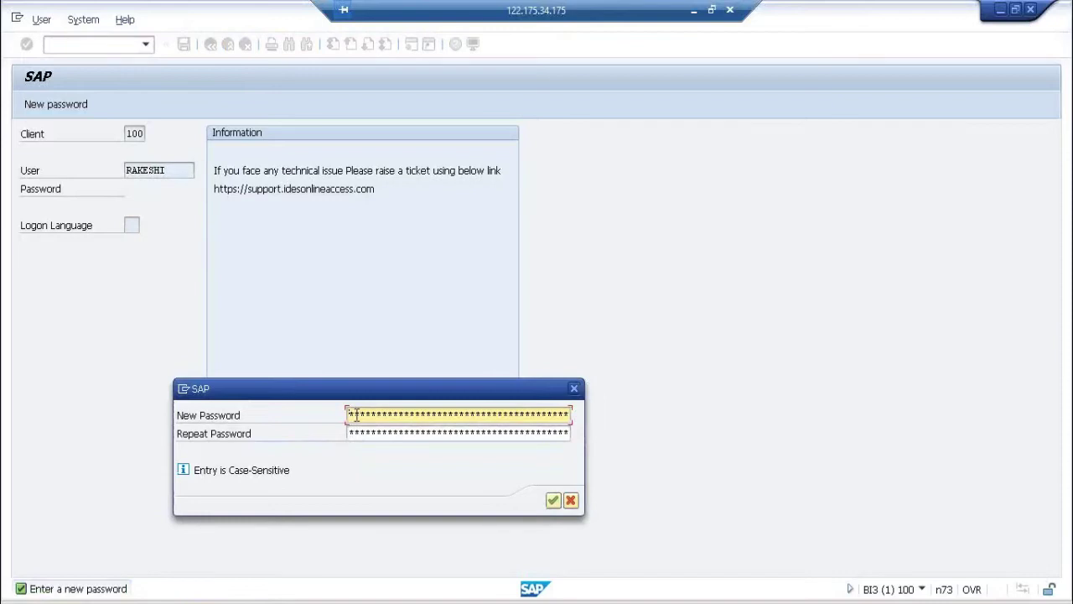
Step: Choose a new password, retry with a different one after the reuse error, and continue
key(Tab)
key(Return)
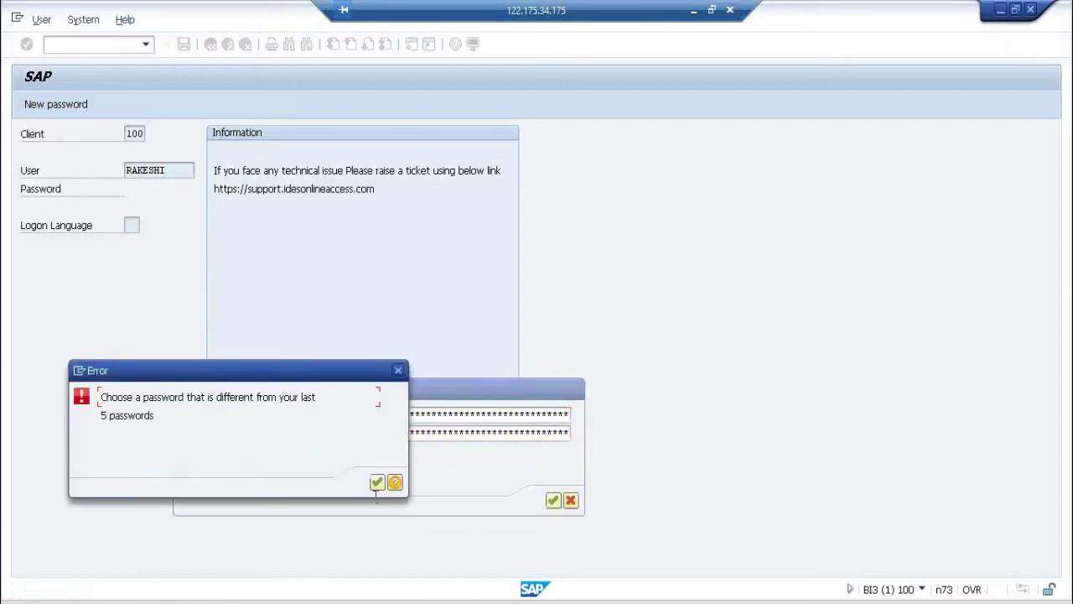
click(377, 482)
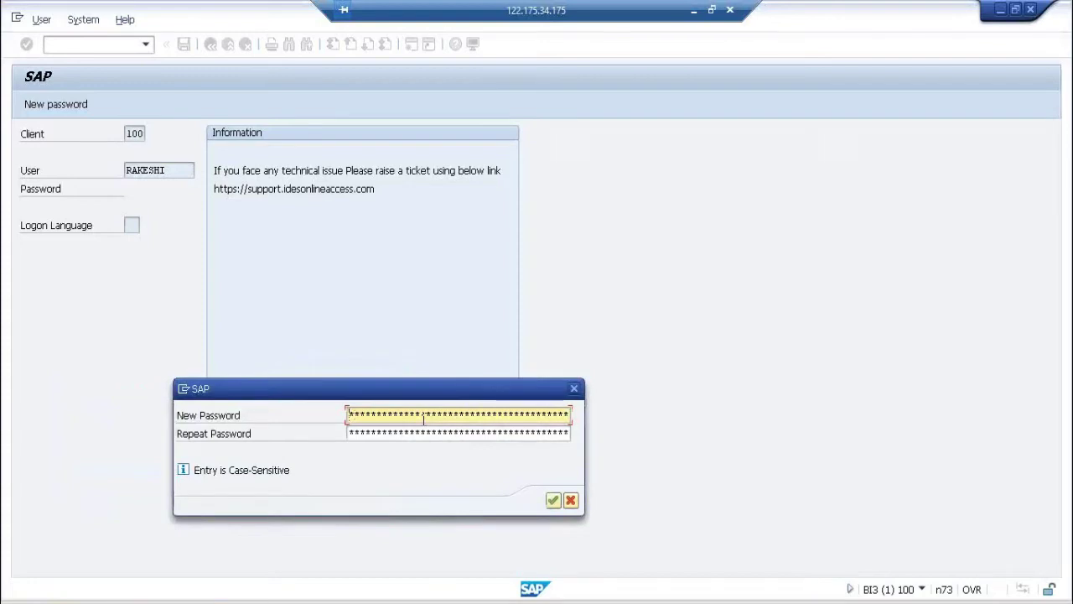
key(Right)
key(Right)
key(Tab)
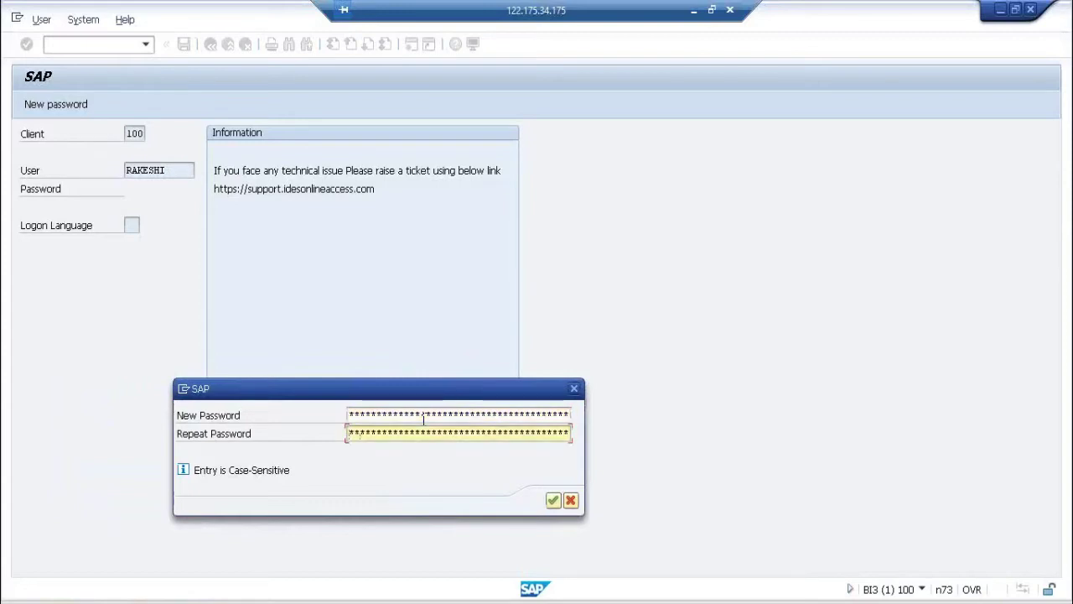
key(Return)
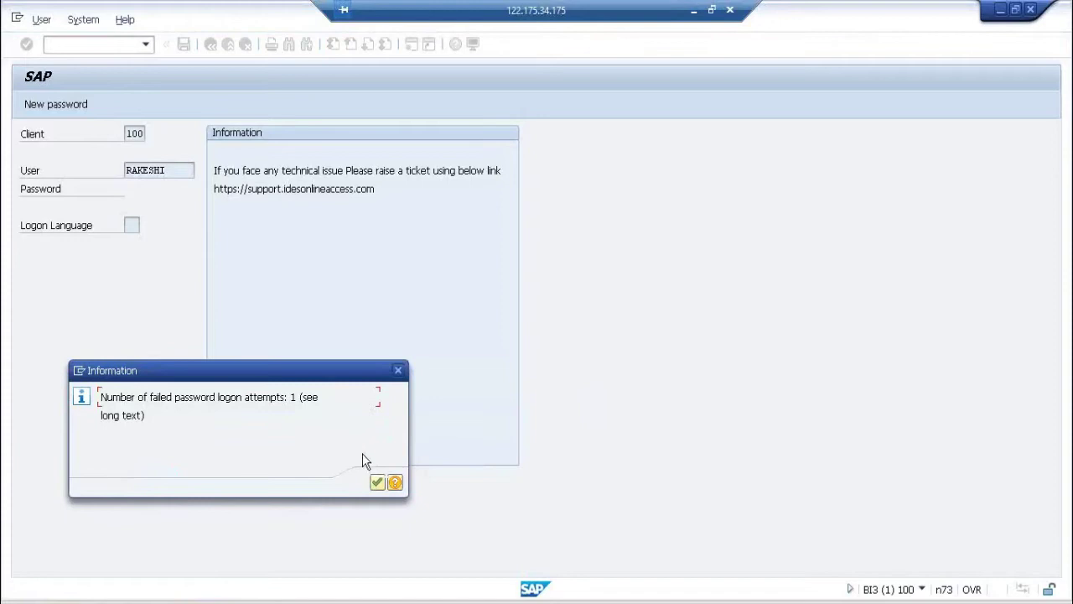
click(377, 484)
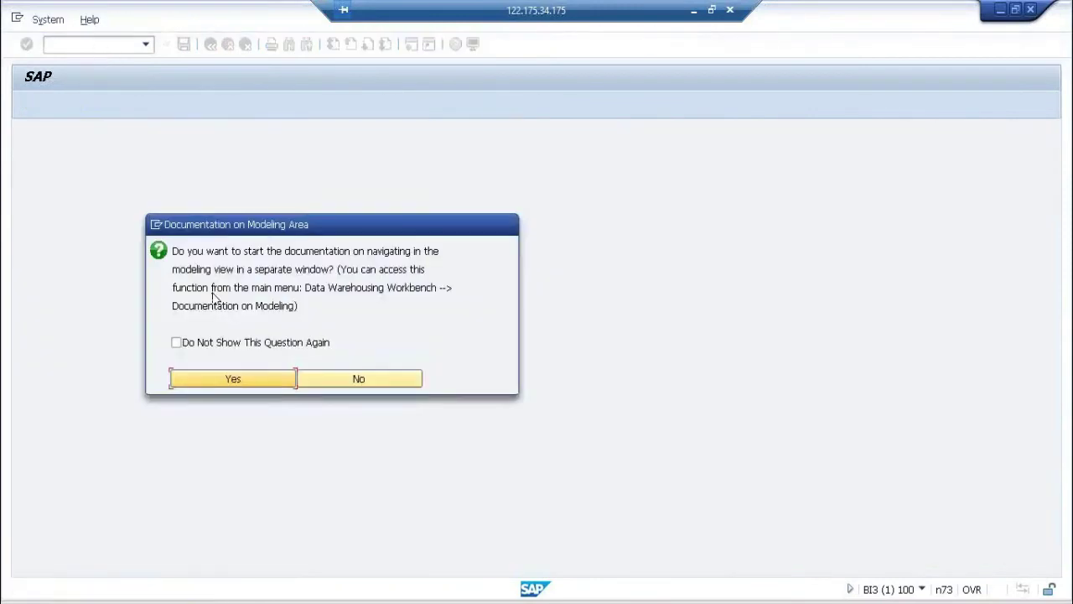
Step: Decline the documentation prompt and select the SAP BODS Connection source system under BO DataServices
click(309, 379)
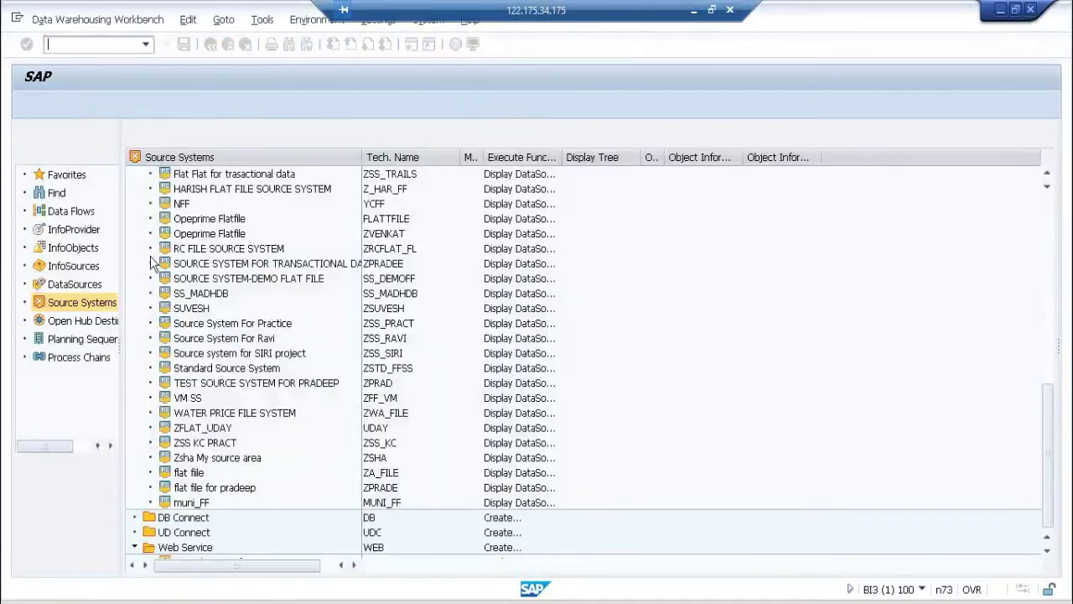
click(90, 267)
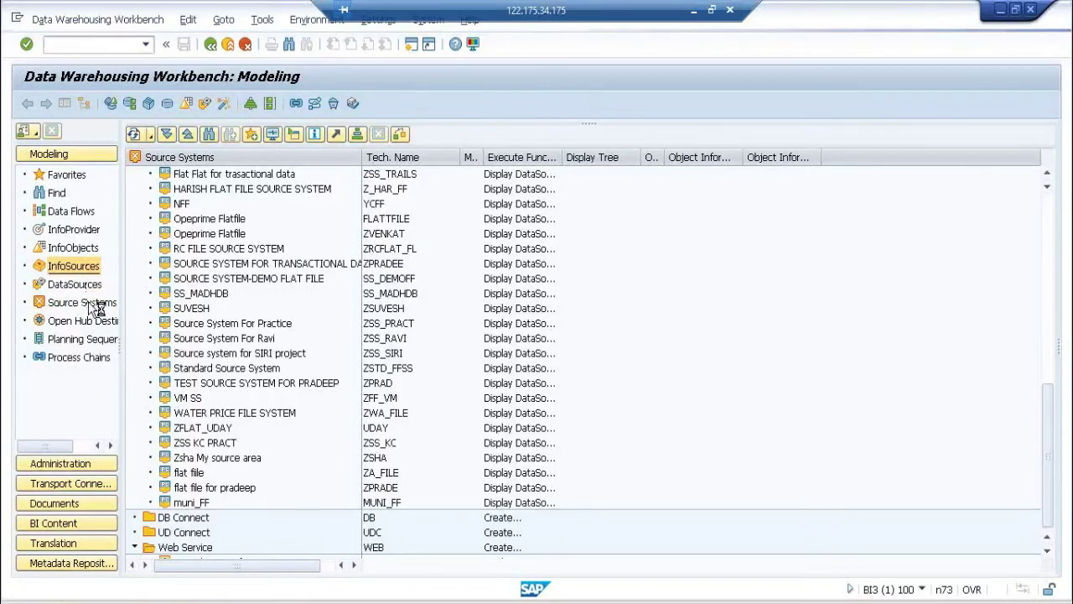
click(90, 303)
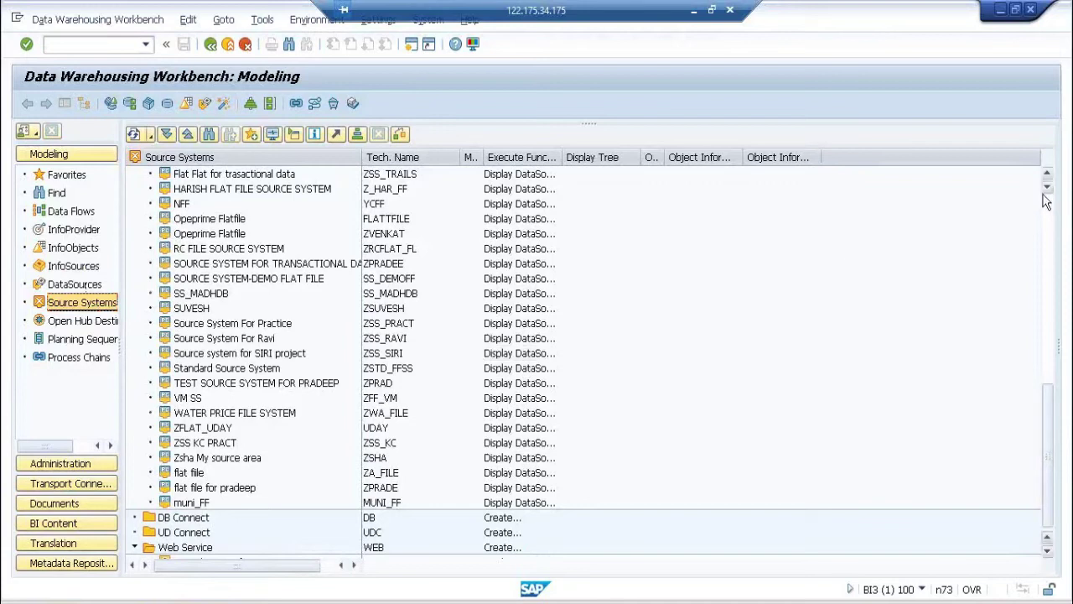
scroll(1046, 208, up, 10)
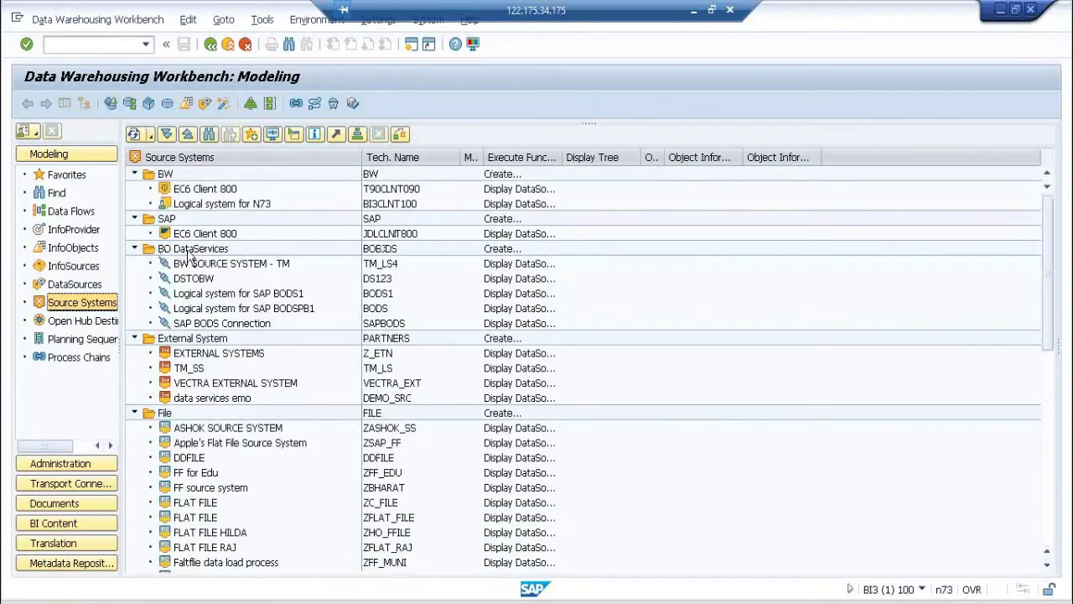
click(190, 255)
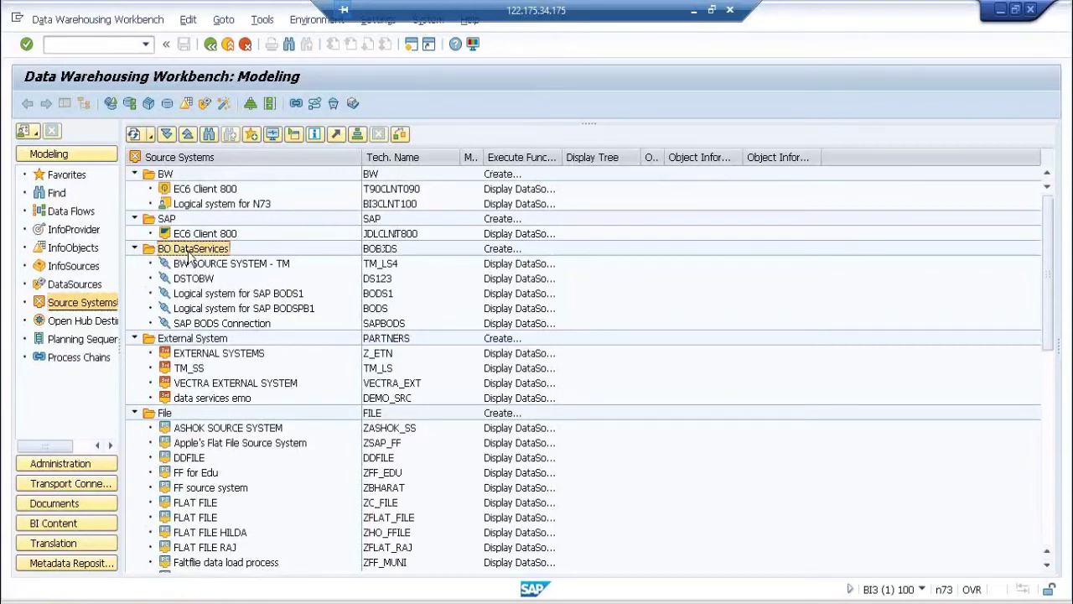
click(215, 329)
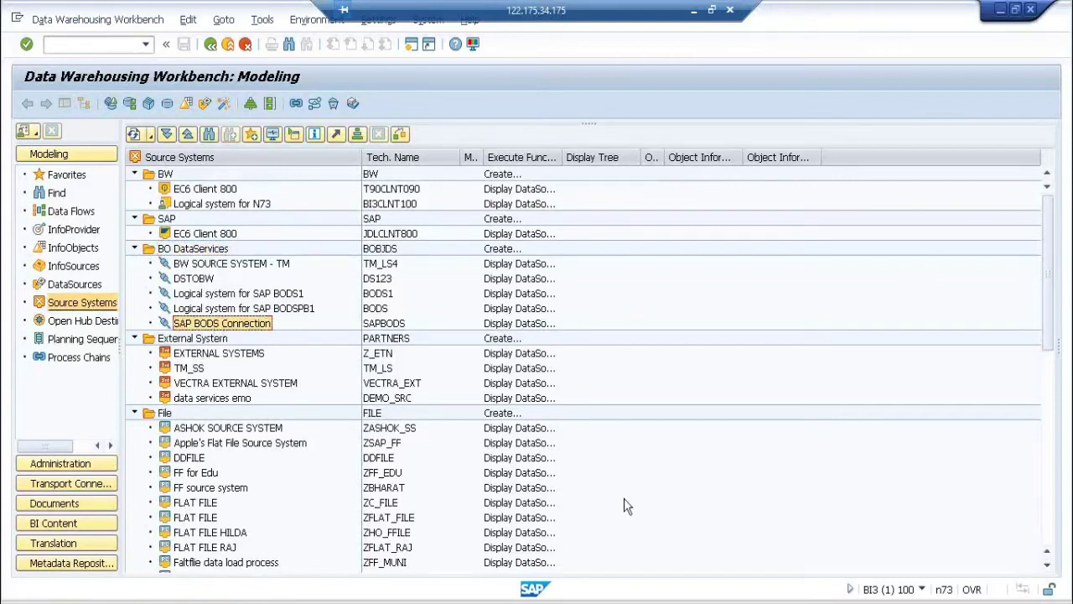
Step: Return to the SAP Easy Access screen and run transaction WE21 for IDoc ports
click(921, 589)
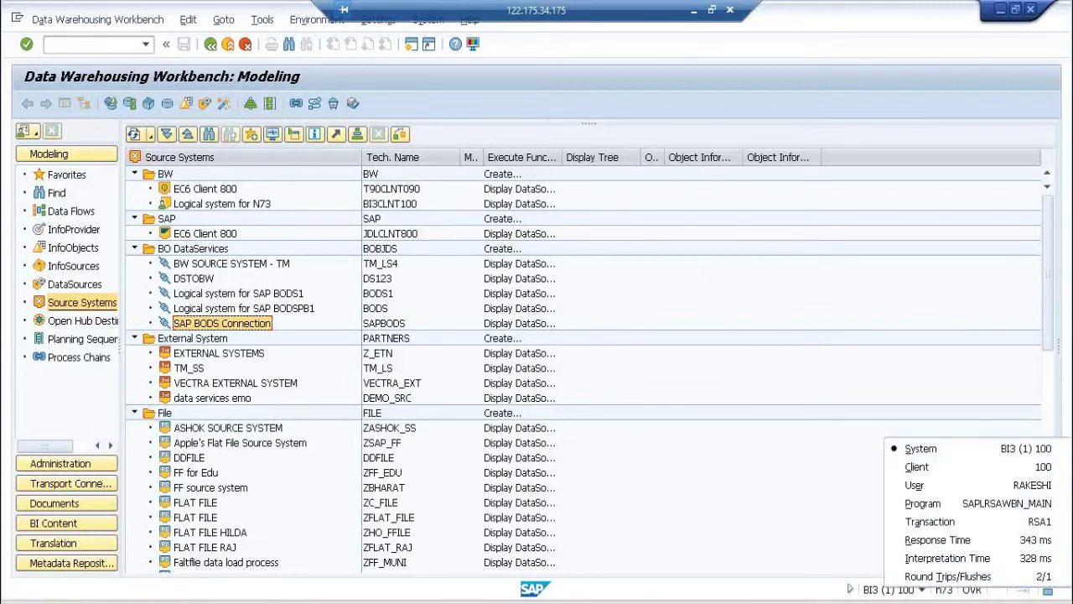
click(246, 587)
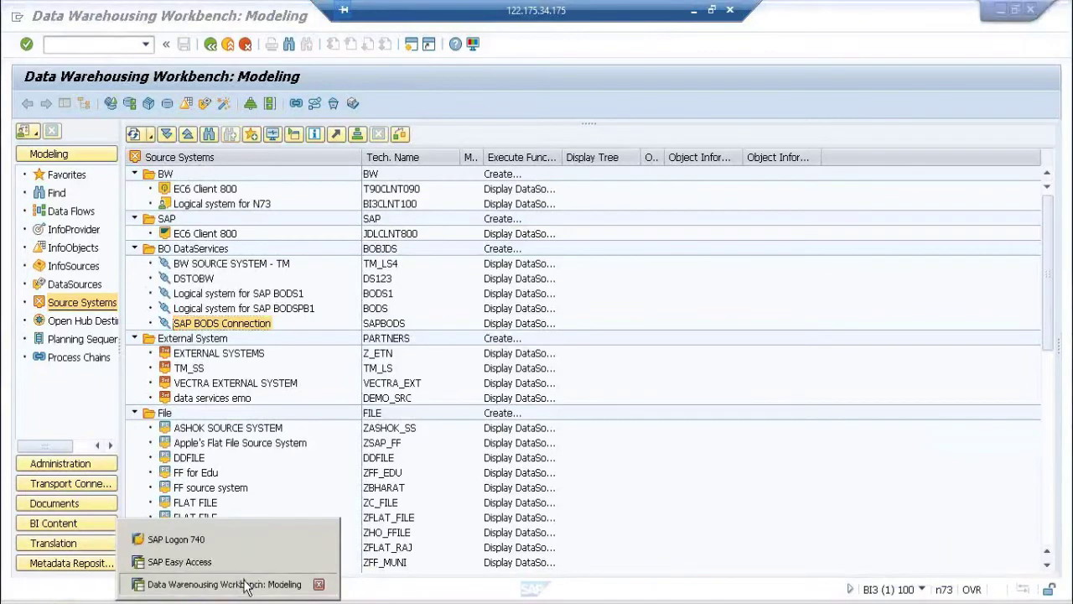
click(246, 585)
click(84, 45)
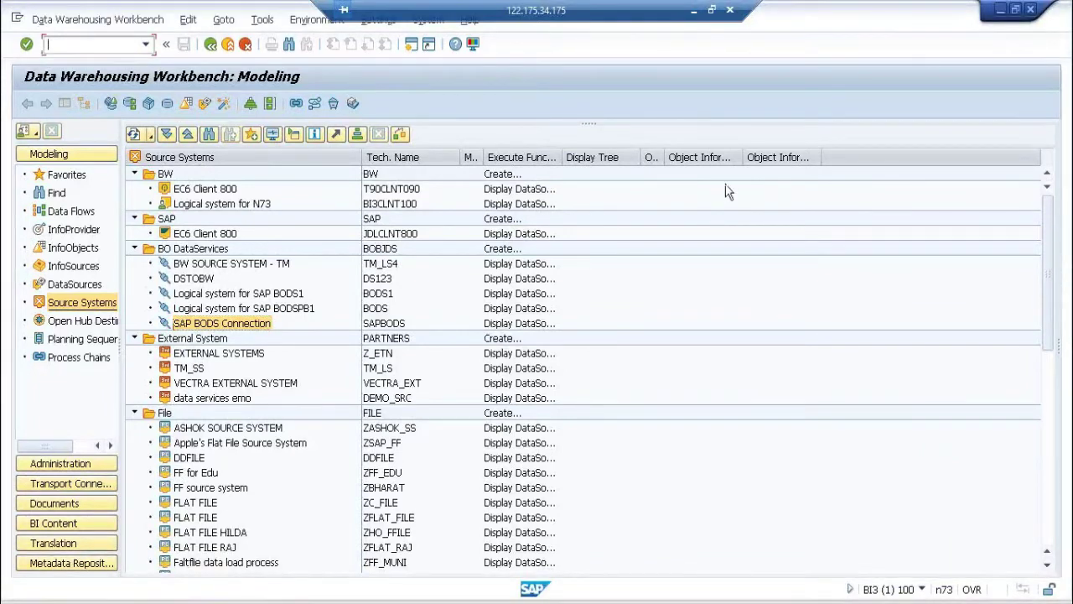
click(1001, 10)
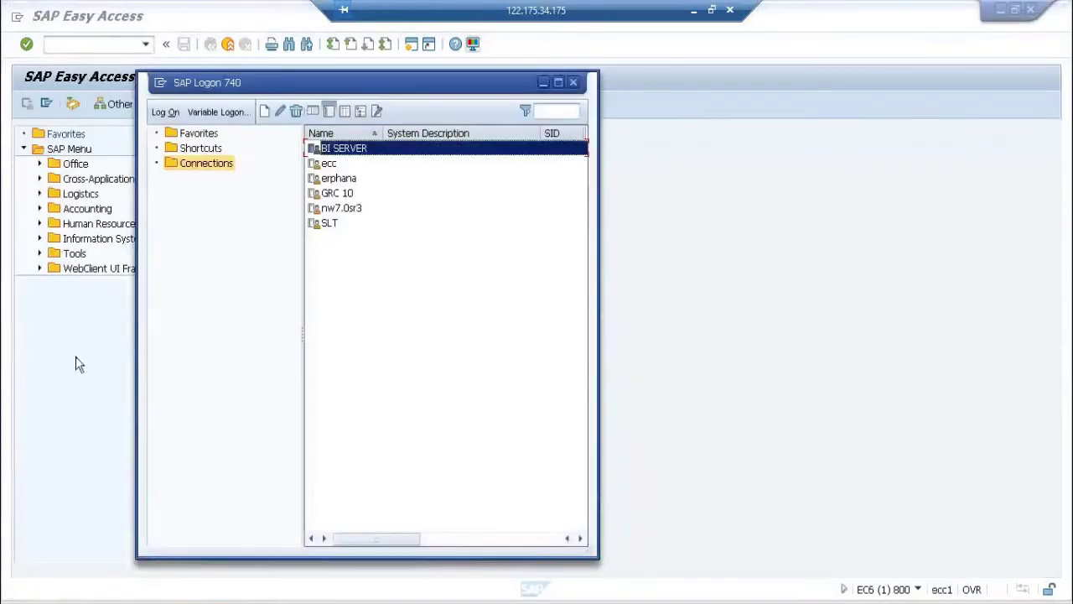
click(108, 59)
text(we21)
key(Return)
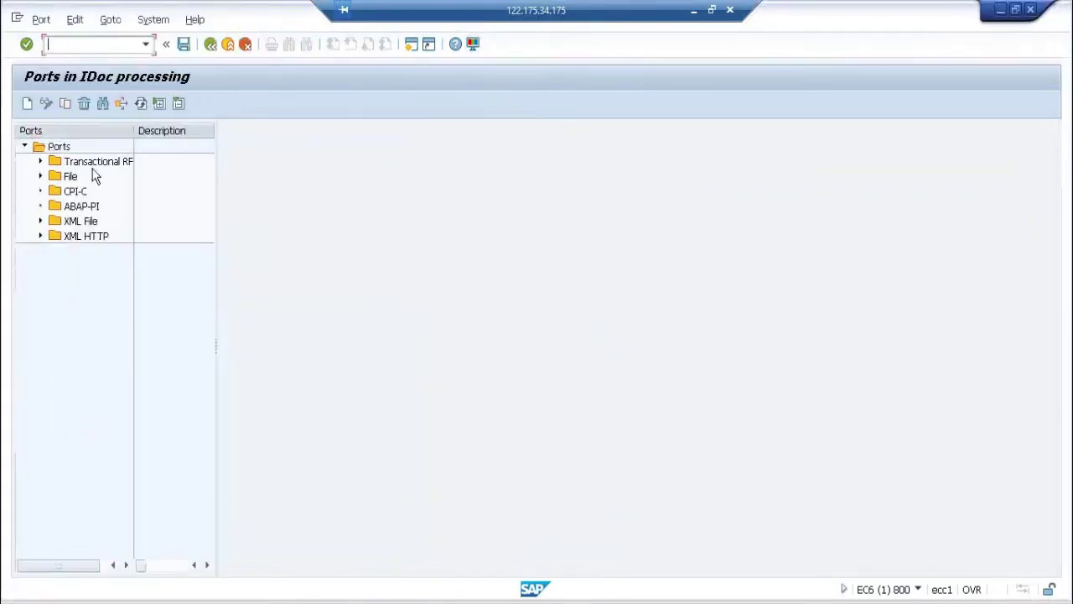
Step: Expand the Transactional RFC port list, then launch the ALE customizing transaction /nSALE
click(42, 162)
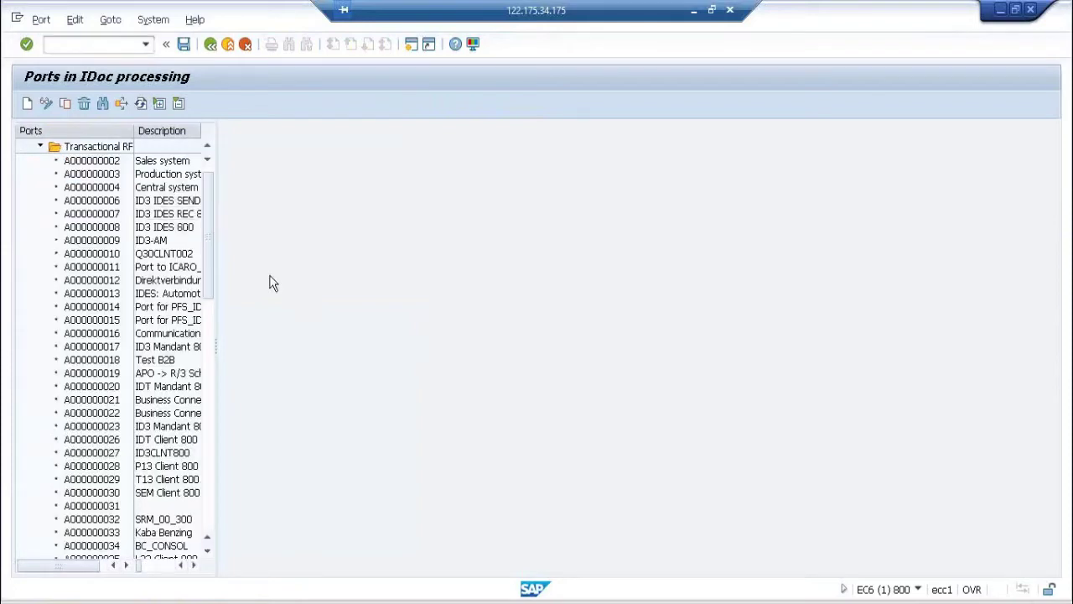
click(107, 45)
text(/nsale)
key(Return)
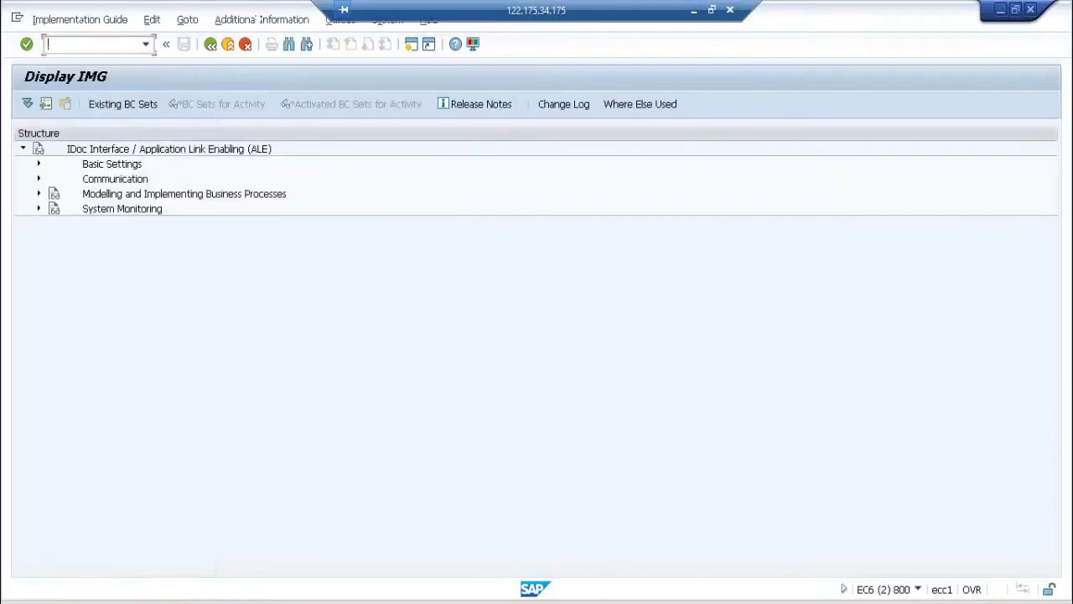
Step: Expand Basic Settings in the ALE guide and select the Logical Systems node
click(38, 163)
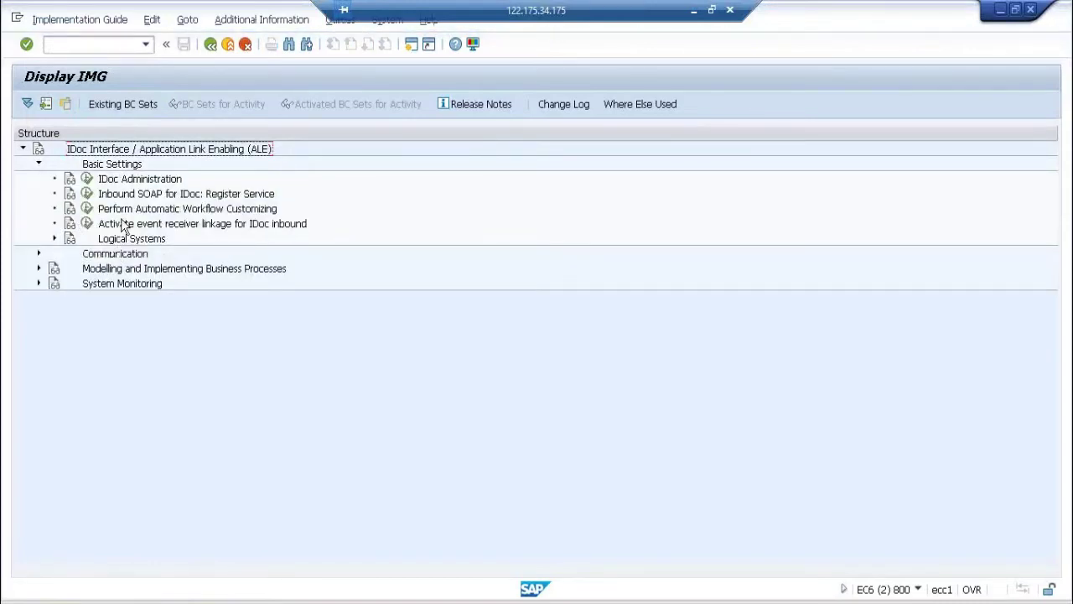
click(123, 239)
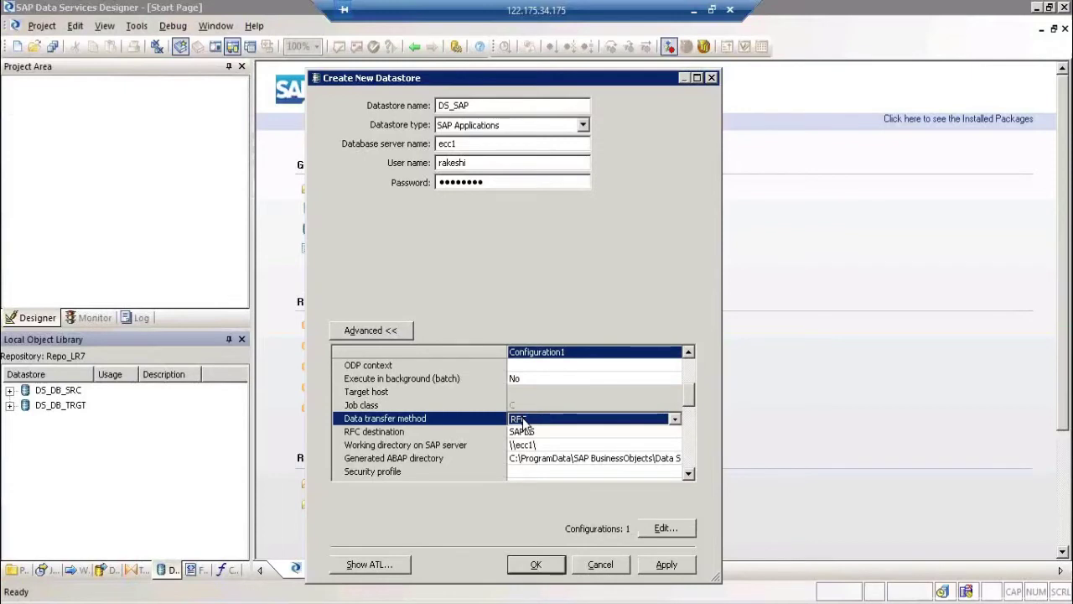
click(524, 421)
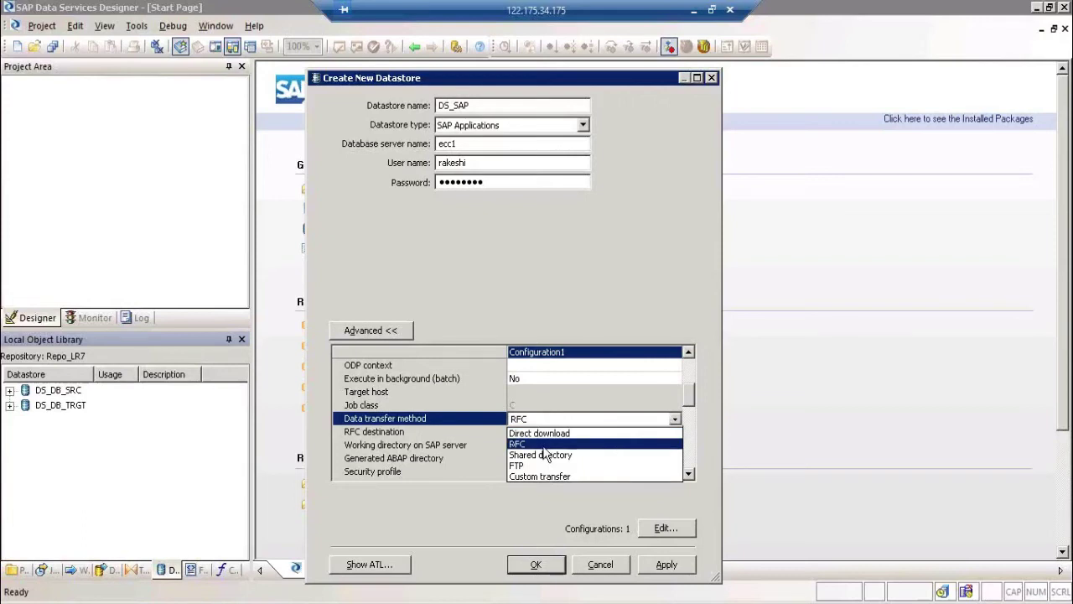
click(779, 271)
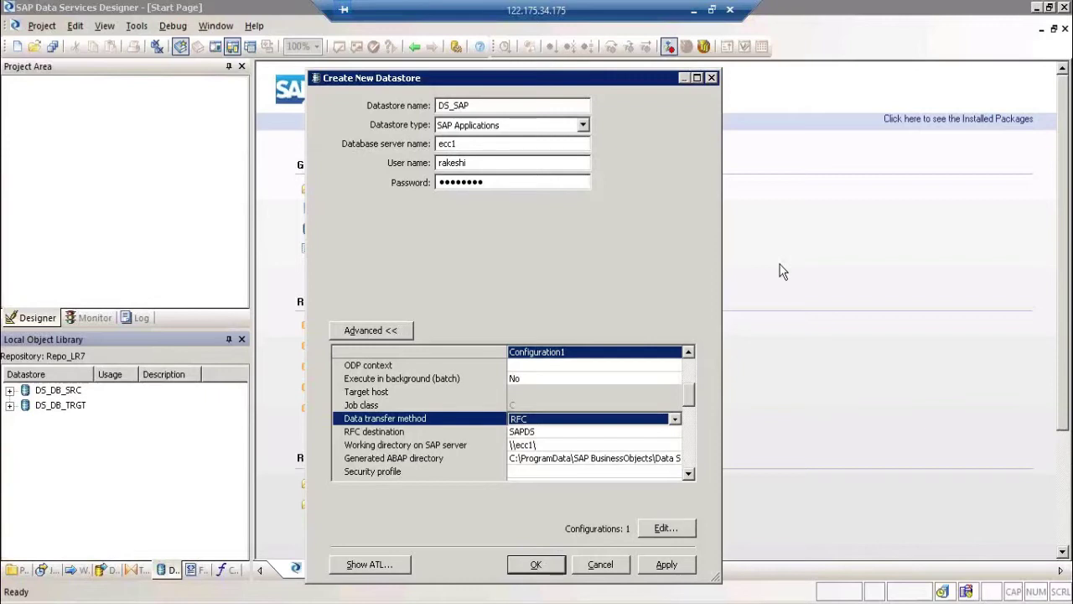
click(617, 424)
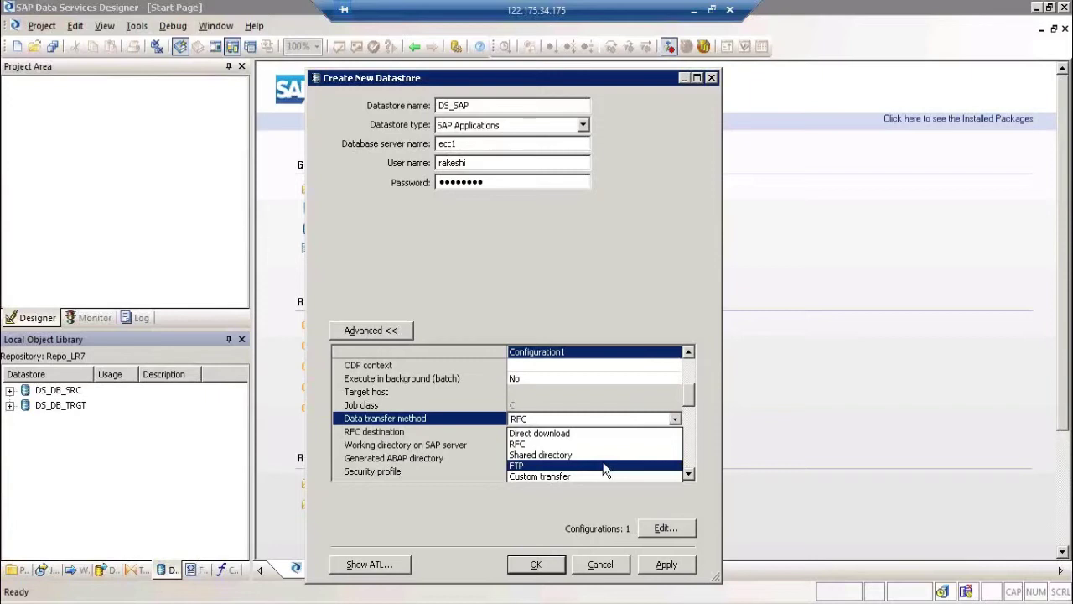
key(Up)
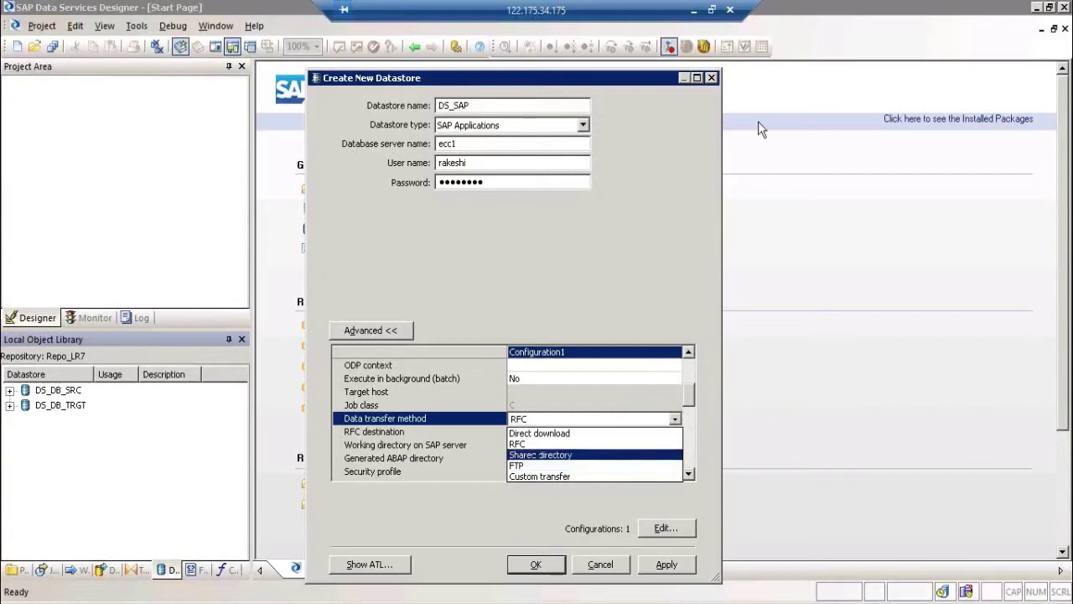
Step: Commit the SFTP label in cell I20 of the Excel diagram and reselect I20
click(694, 10)
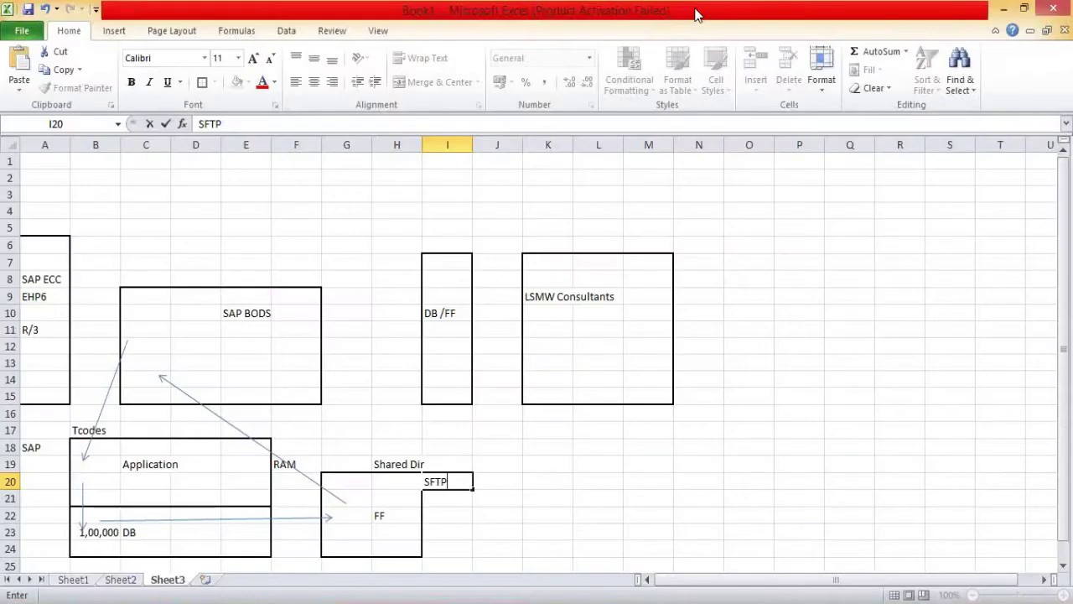
click(648, 498)
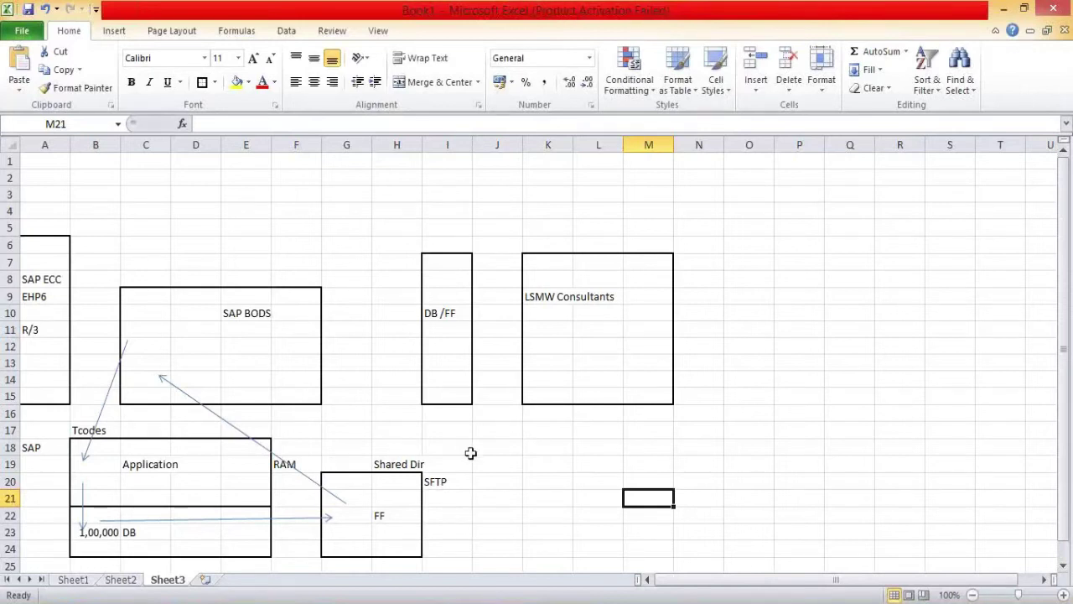
click(459, 481)
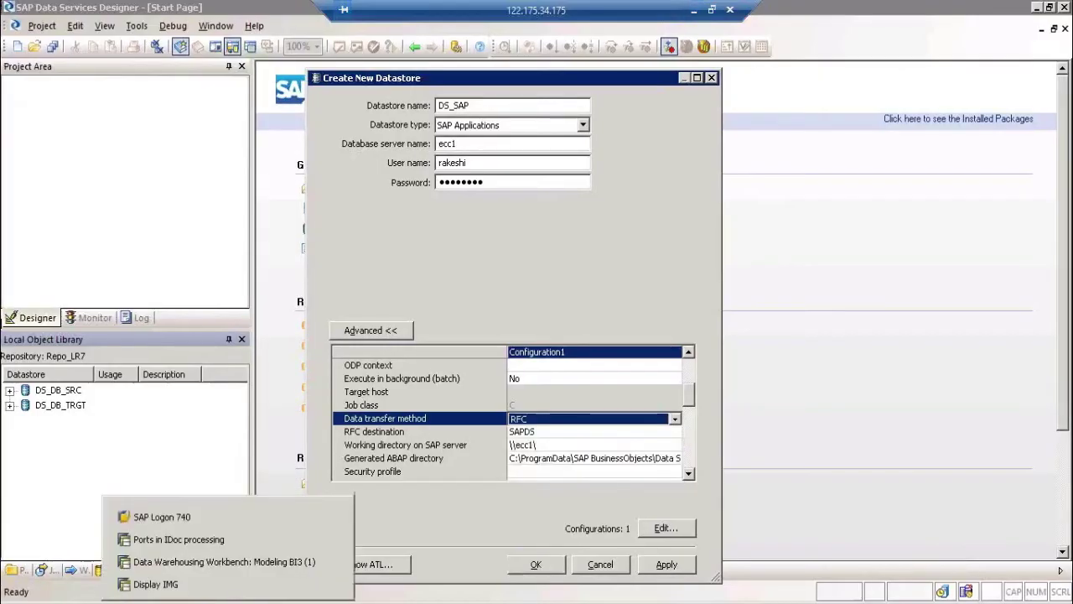
Step: Back in the DS_SAP Create New Datastore dialog, open the Data transfer method dropdown
click(224, 394)
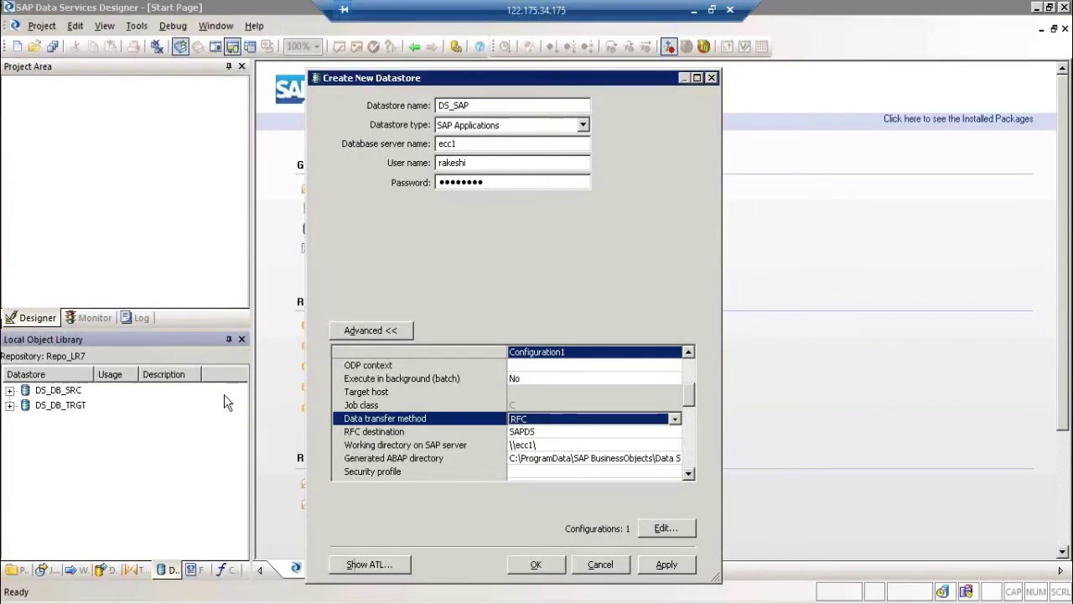
click(548, 417)
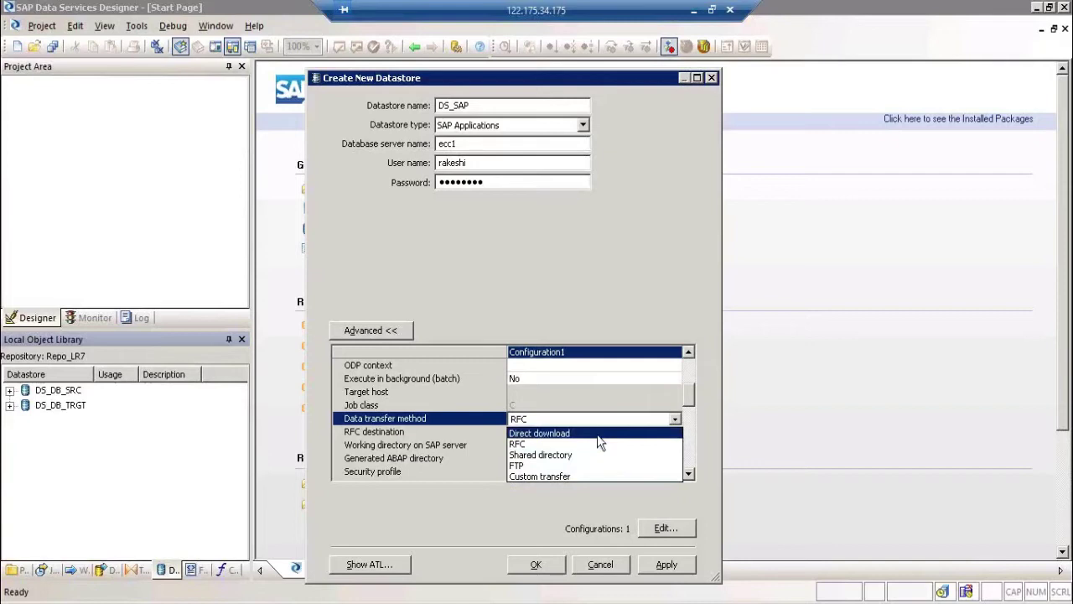
Step: Choose Direct download as the transfer method and keep \\ecc1\ as the working directory
click(599, 434)
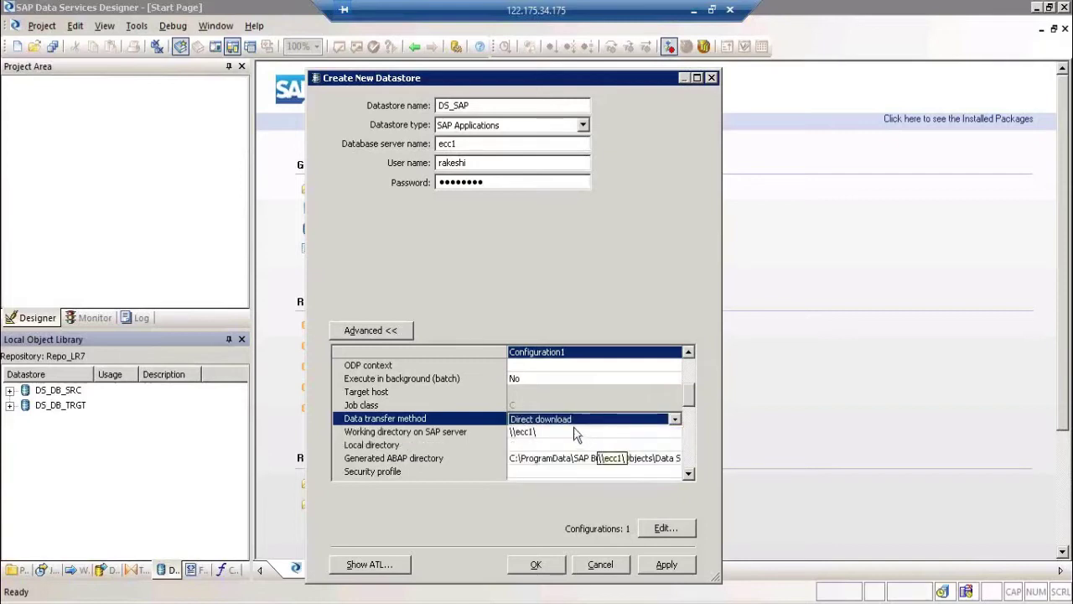
click(575, 431)
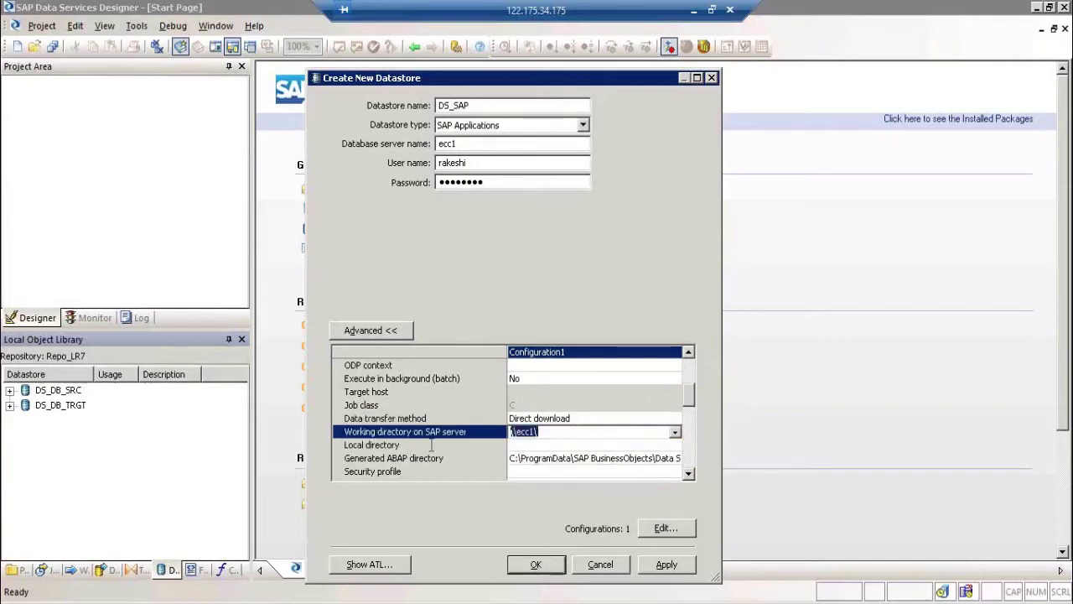
click(551, 436)
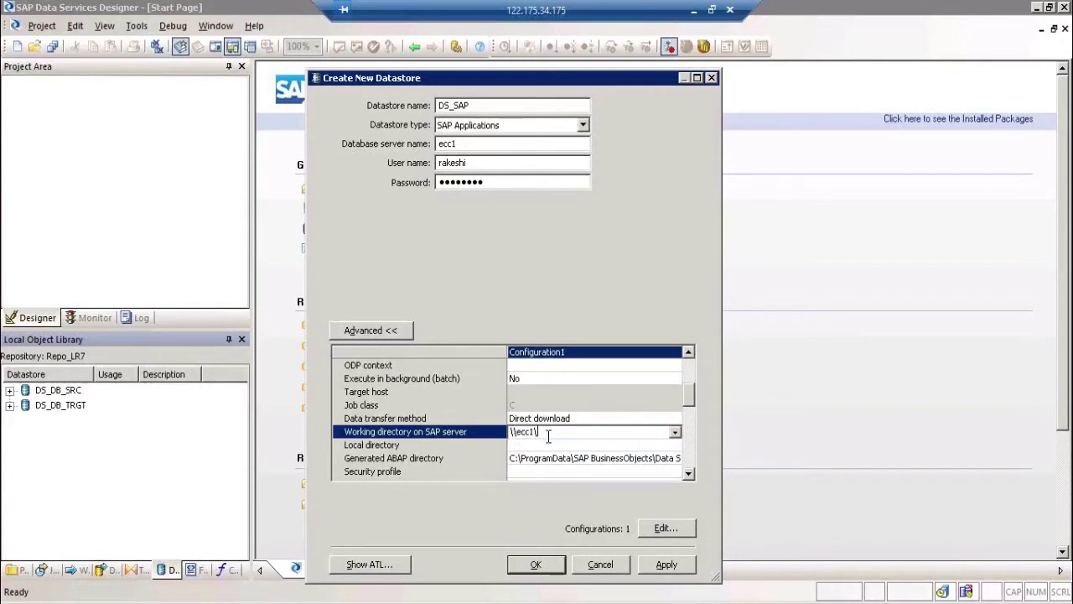
click(465, 144)
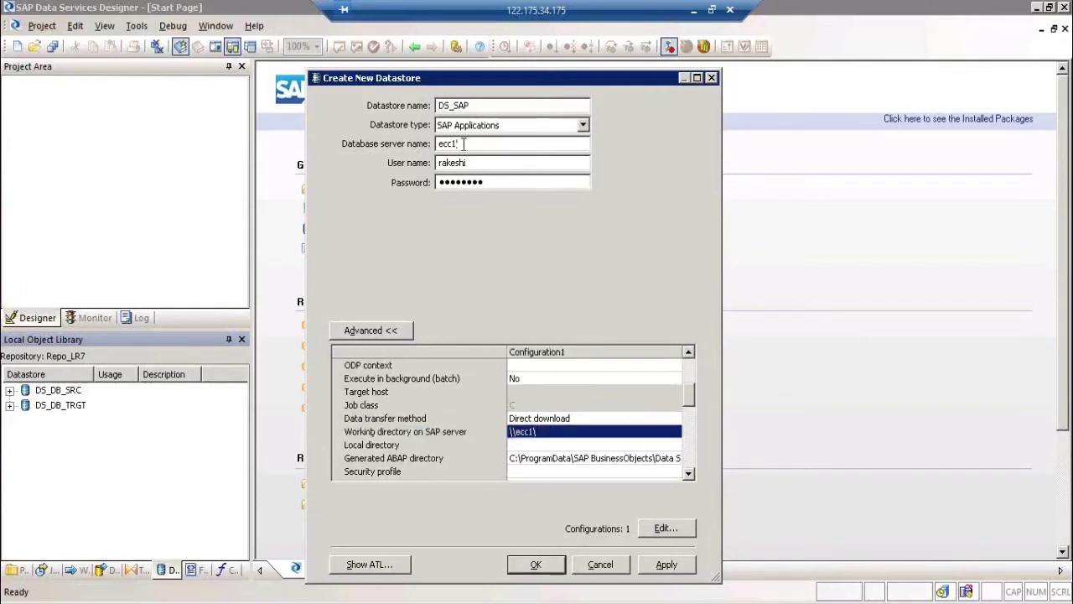
click(566, 432)
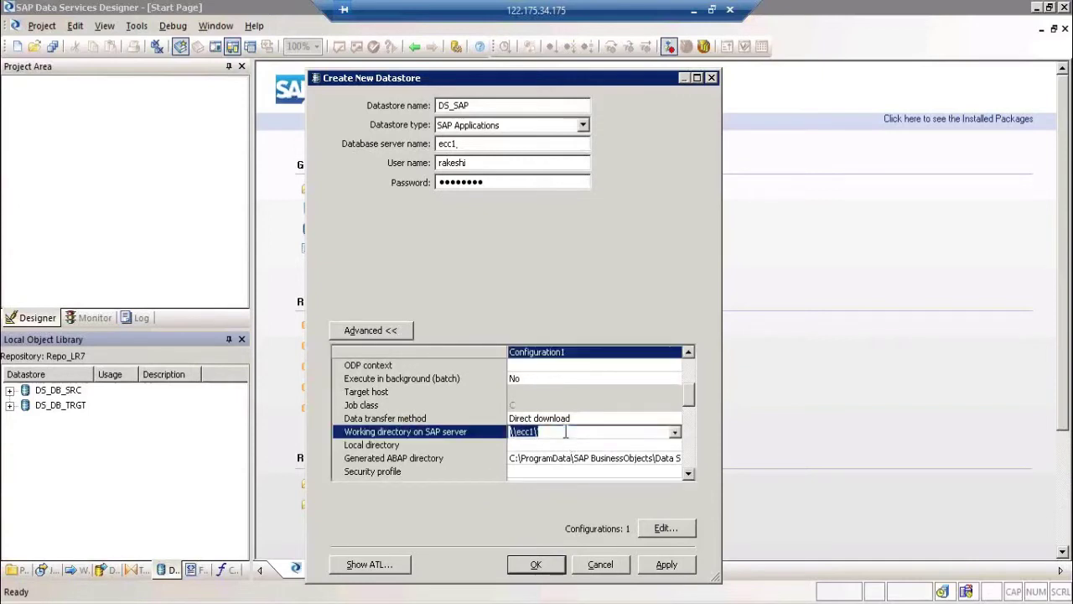
key(Return)
Step: Paste the Data Services workspace path into the Local directory setting
click(521, 446)
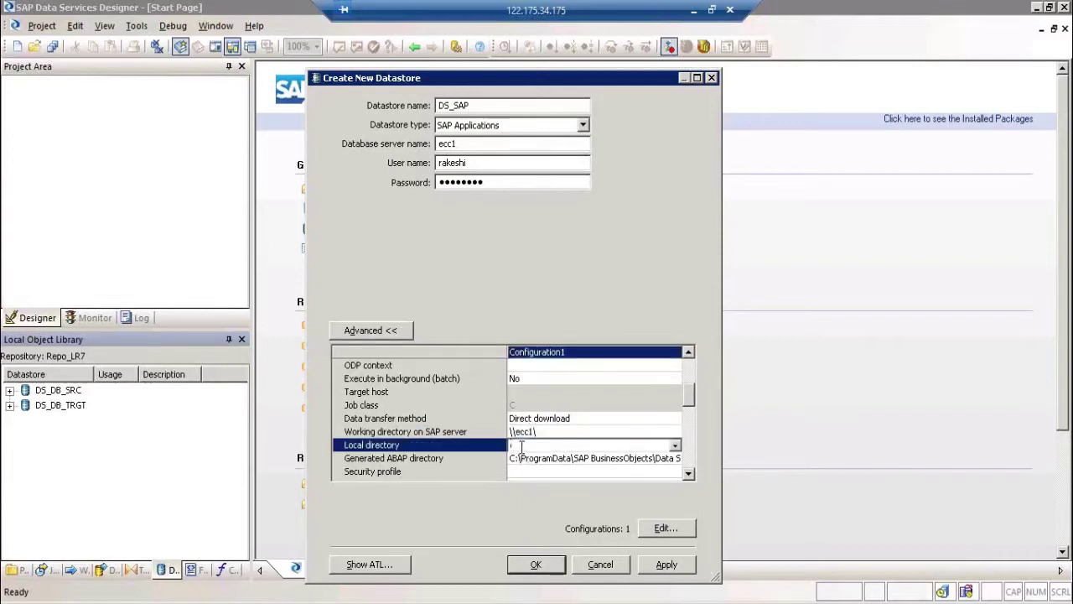
click(527, 459)
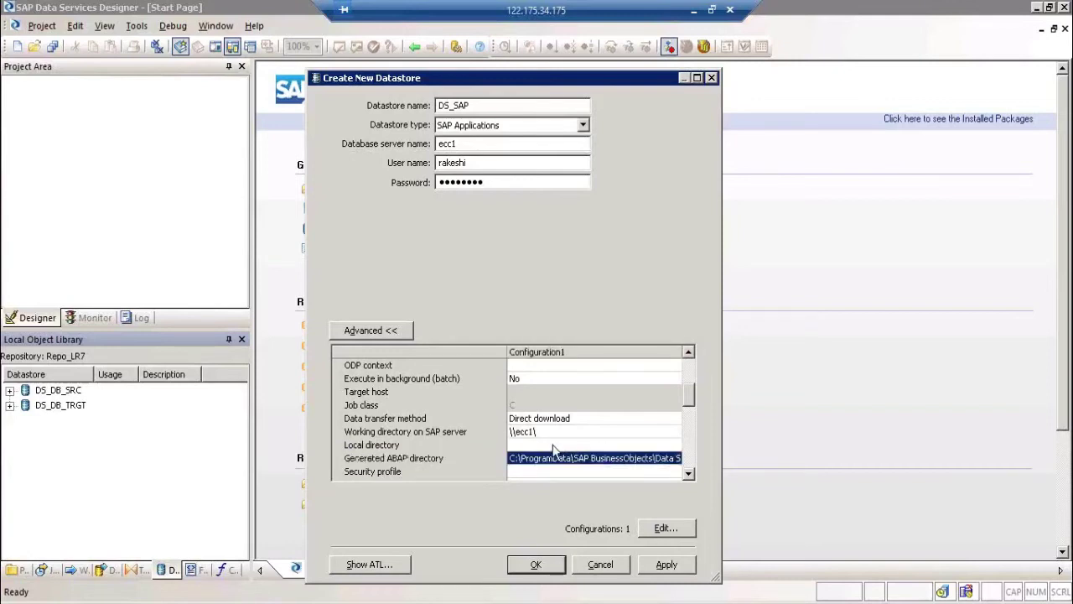
click(553, 445)
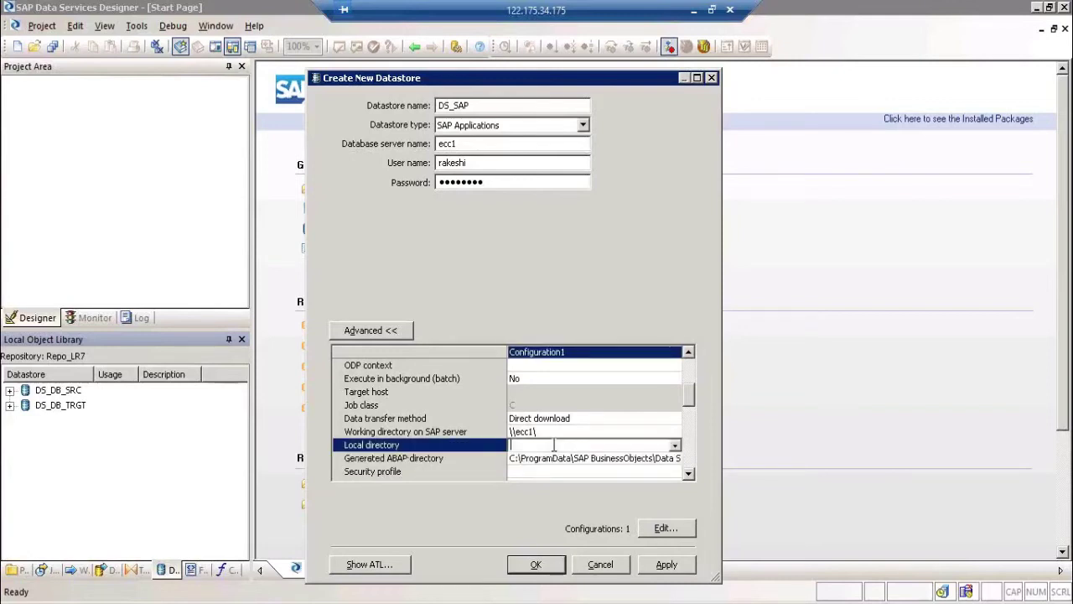
key(ctrl+v)
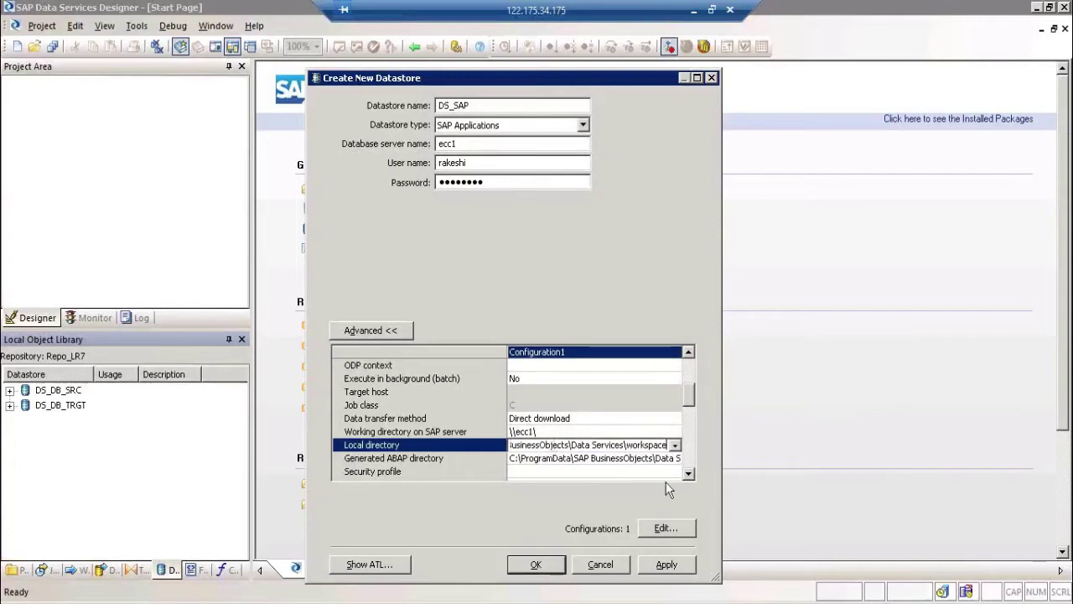
click(688, 474)
click(687, 473)
click(687, 475)
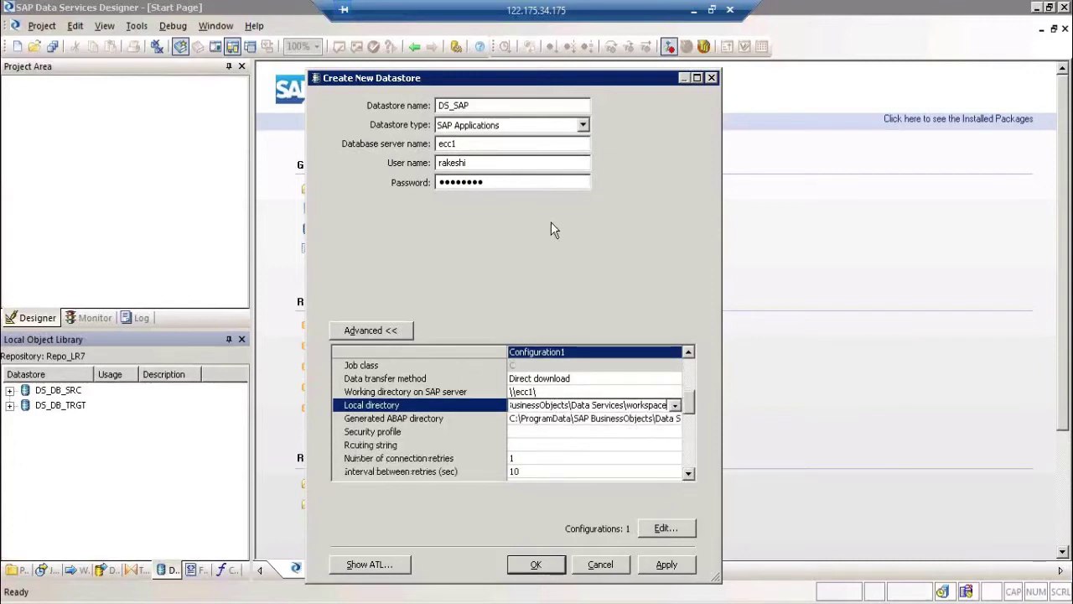
click(486, 162)
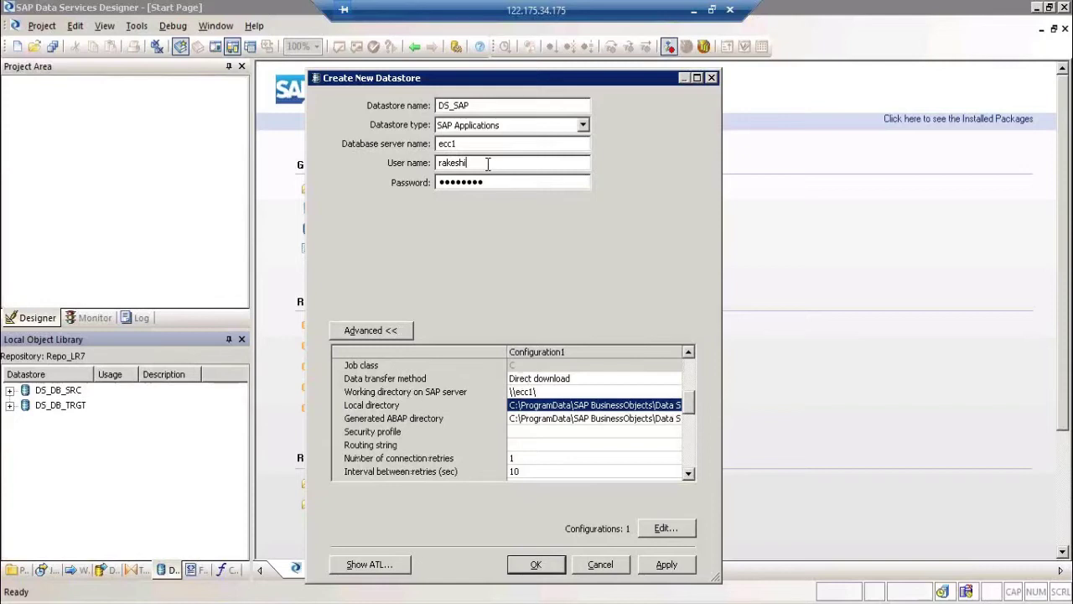
Step: Enter SAP_ALL in the Security profile field and commit it
click(531, 432)
text(SAP_ALL)
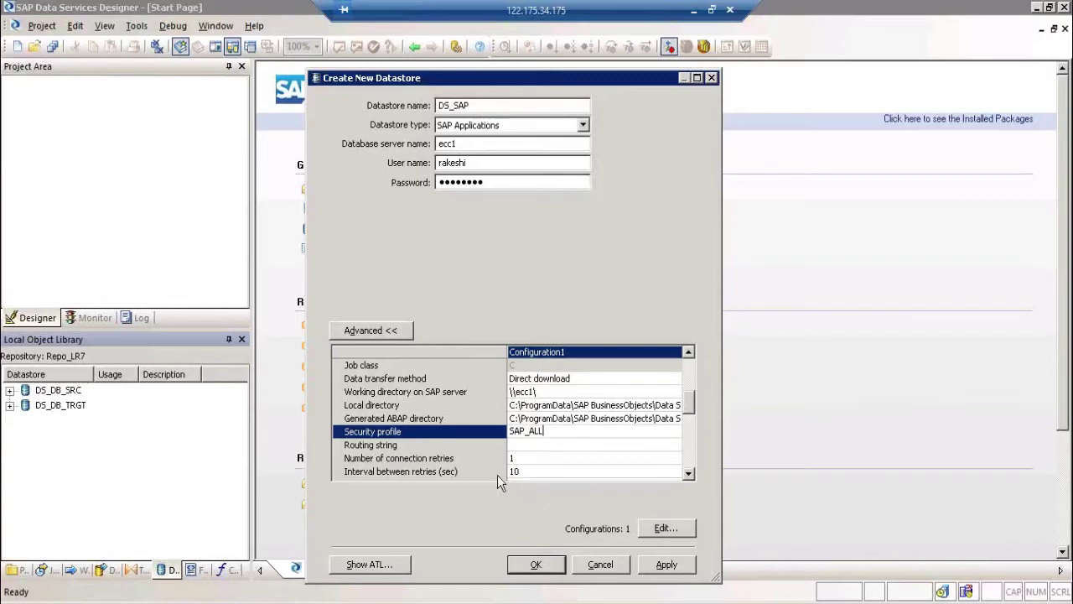
click(546, 459)
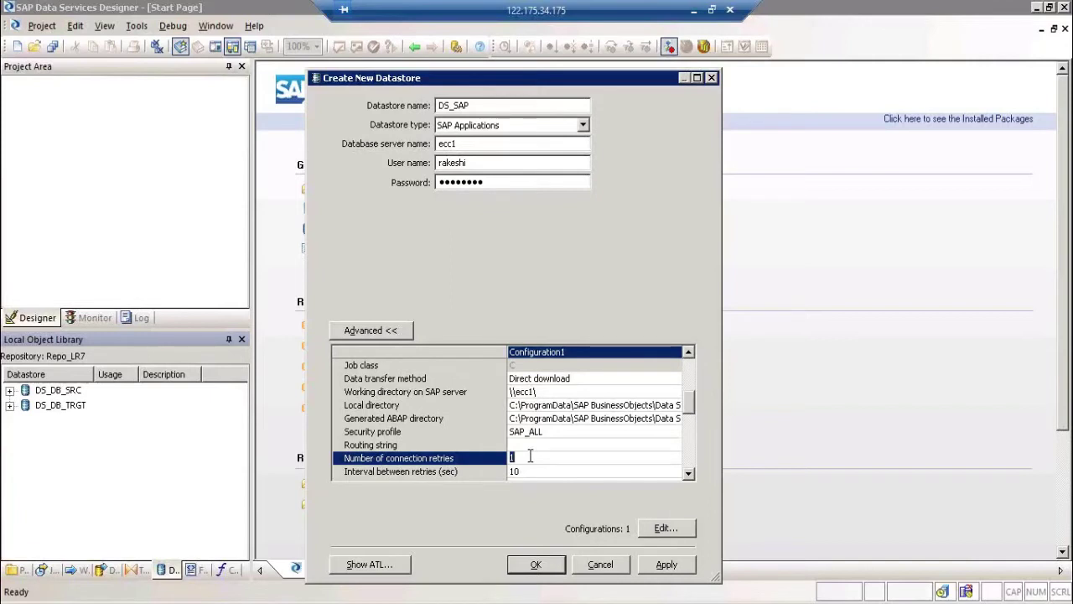
Step: Scroll through the advanced grid, reviewing Development class $TMP, client number and system number
click(687, 473)
click(688, 474)
click(687, 474)
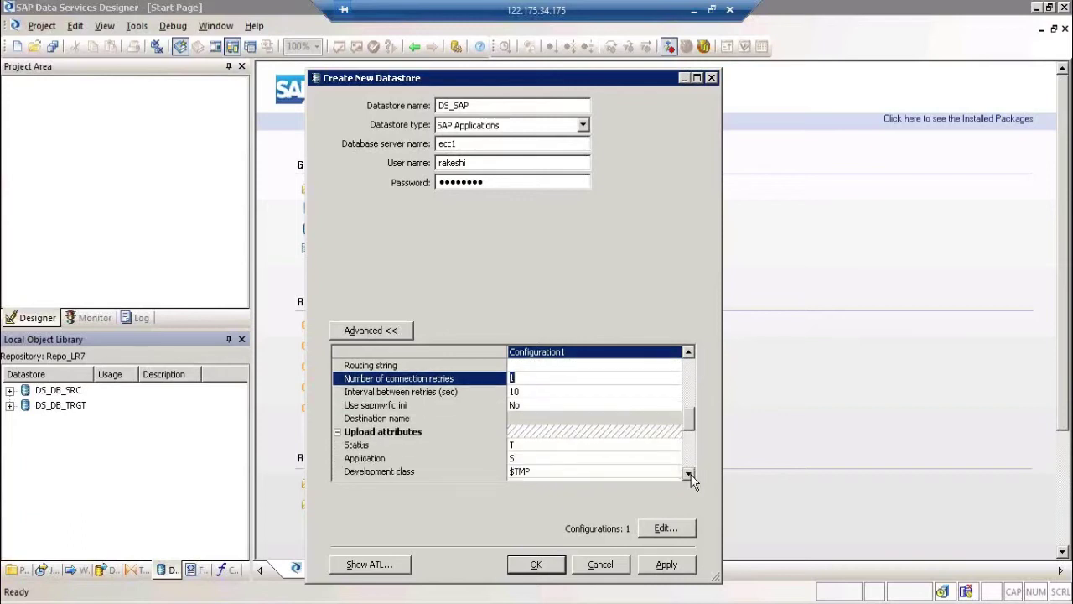
click(688, 474)
click(581, 444)
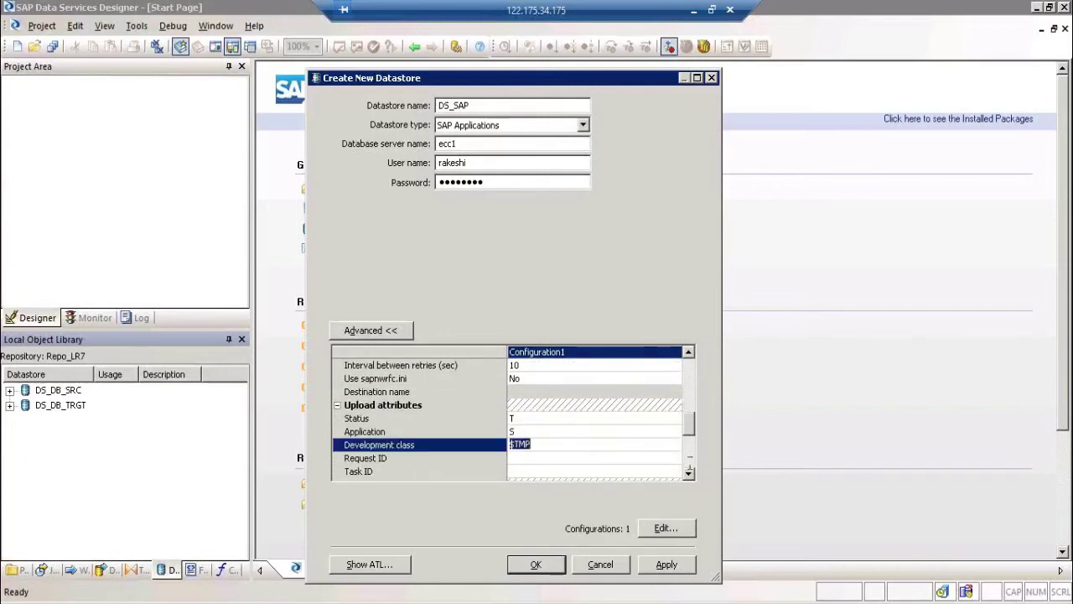
click(687, 473)
click(687, 474)
click(688, 473)
click(687, 473)
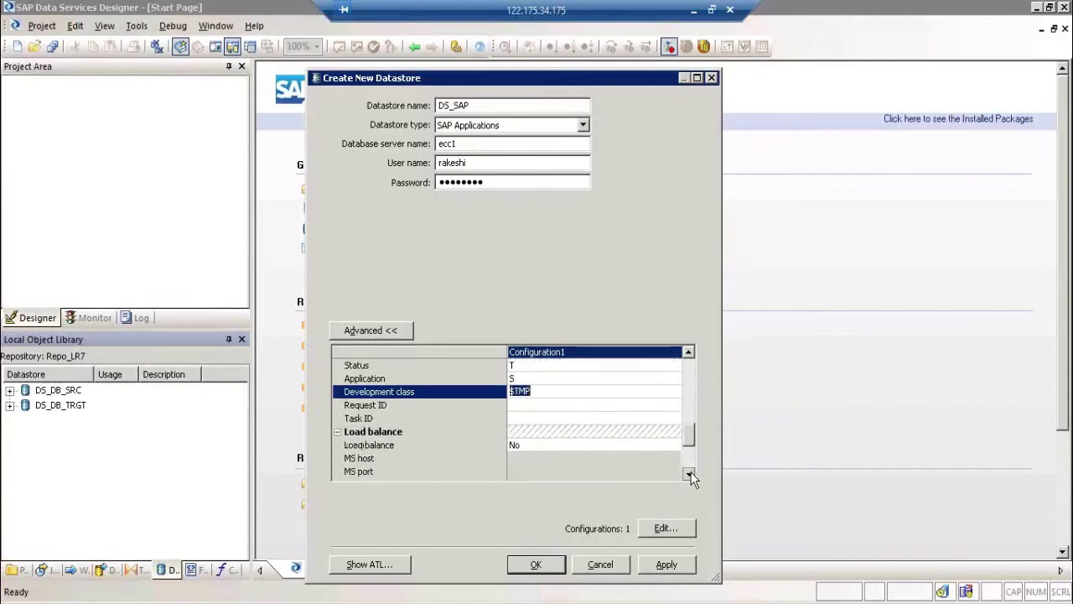
click(687, 474)
click(687, 473)
click(687, 473)
click(687, 473)
click(687, 474)
click(687, 474)
click(687, 474)
click(688, 474)
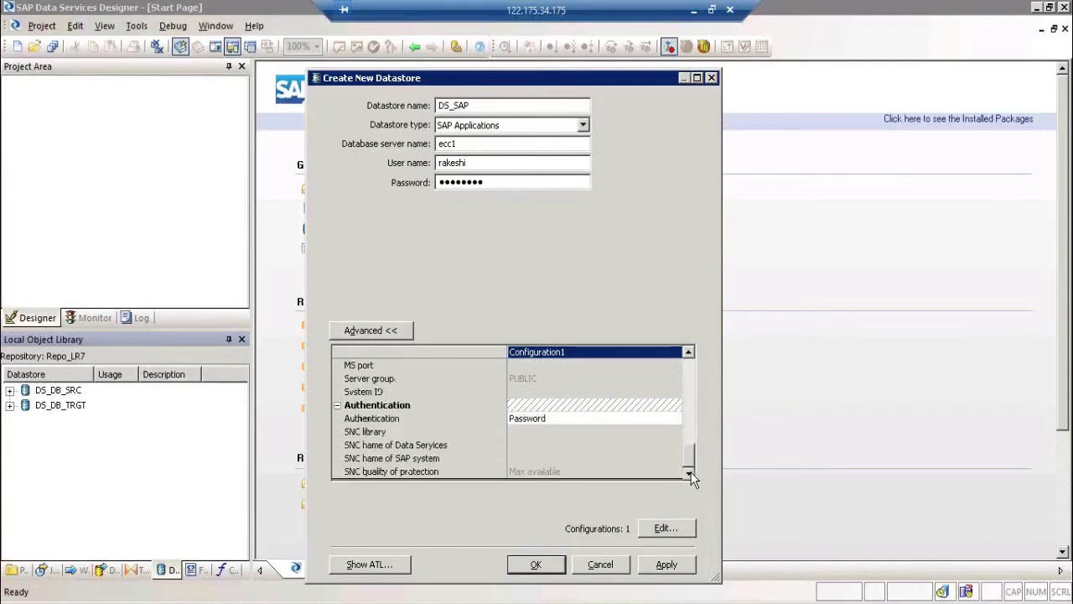
click(685, 382)
click(686, 381)
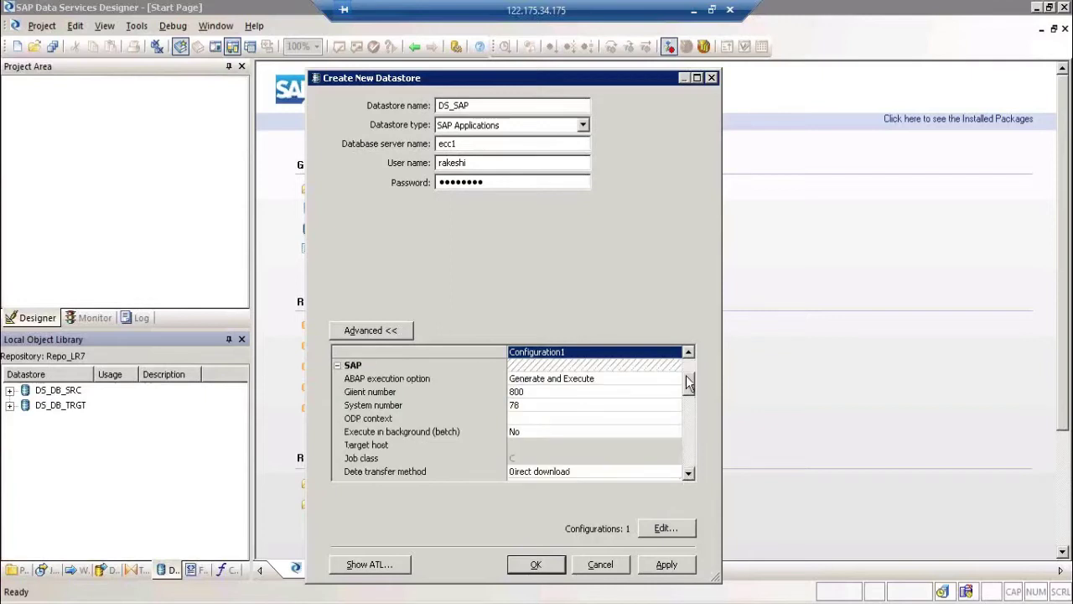
click(596, 392)
click(594, 404)
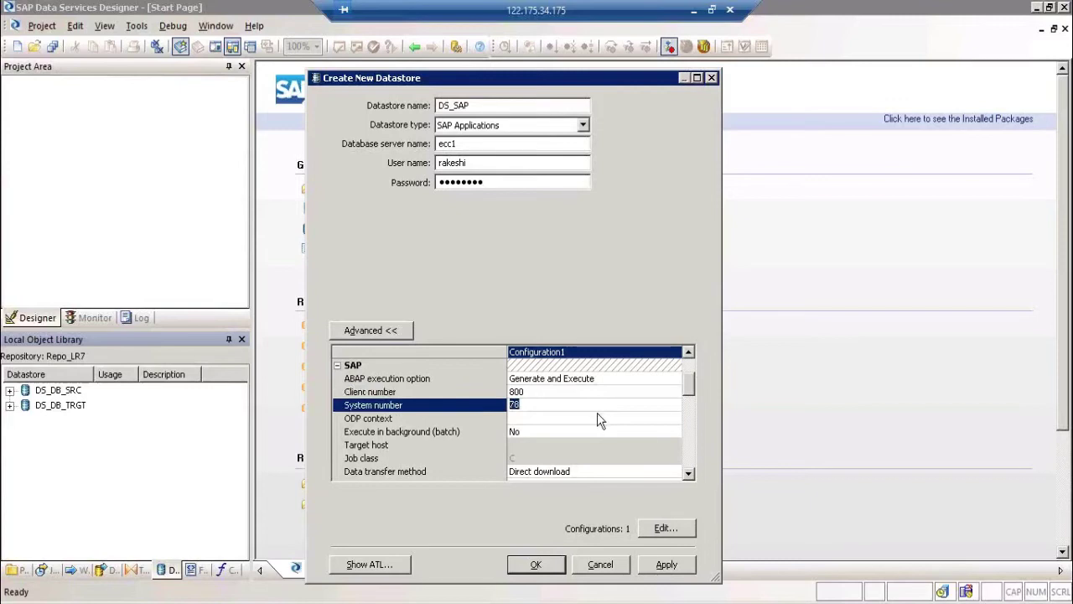
Step: Leave the working directory, ABAP directory and 1 connection retry unchanged, then apply the settings
click(688, 474)
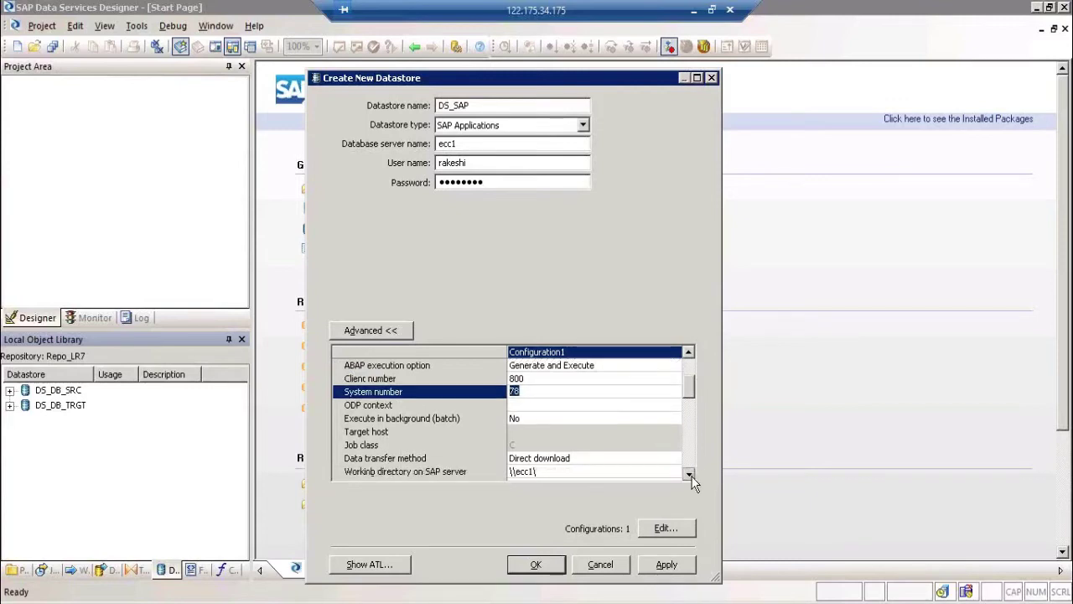
click(688, 473)
click(688, 473)
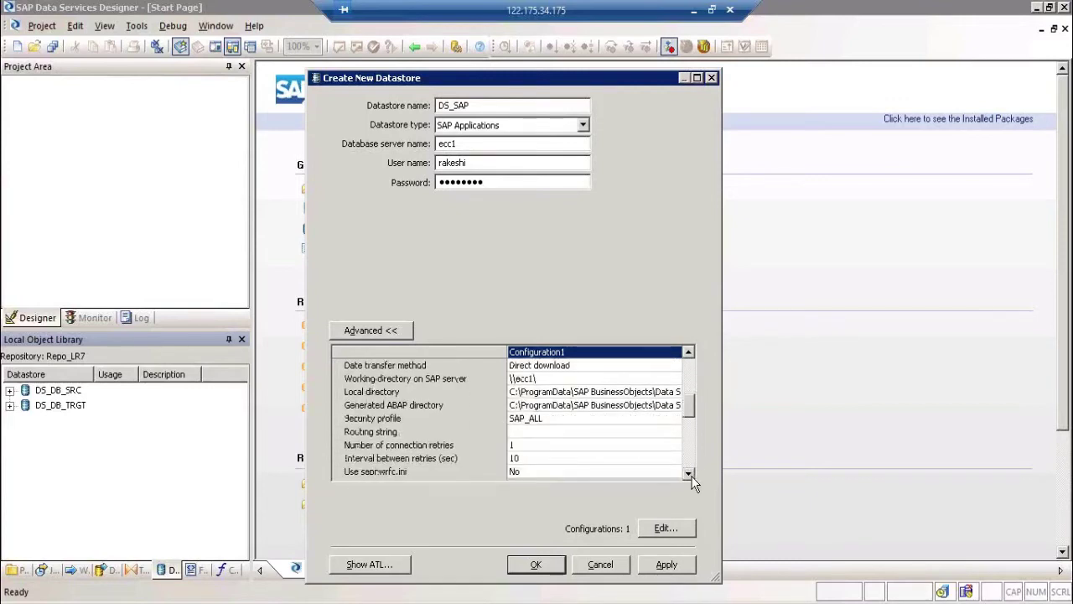
click(550, 378)
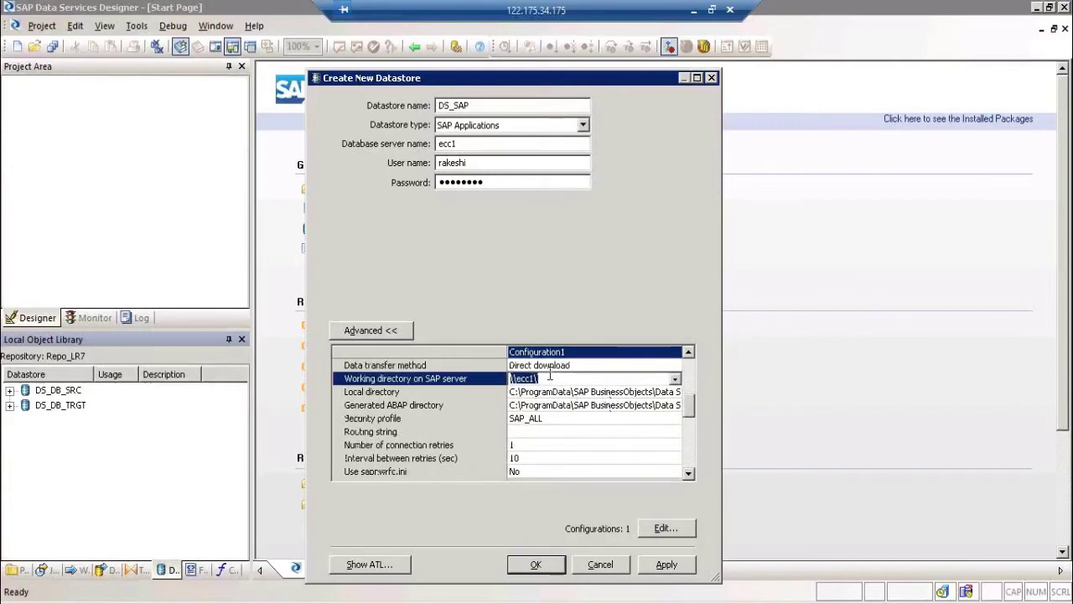
key(Return)
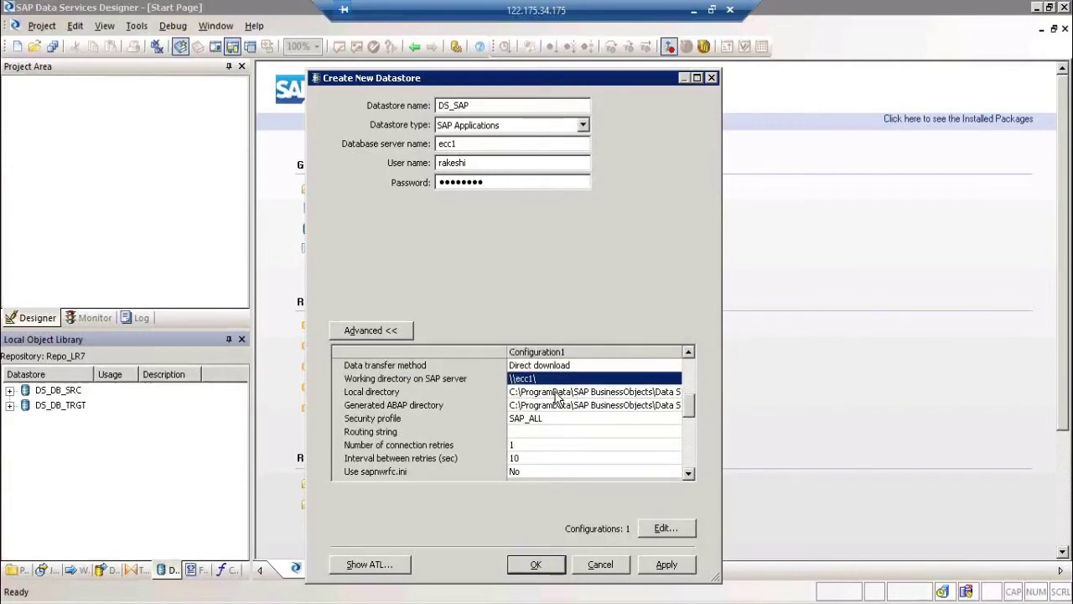
click(560, 404)
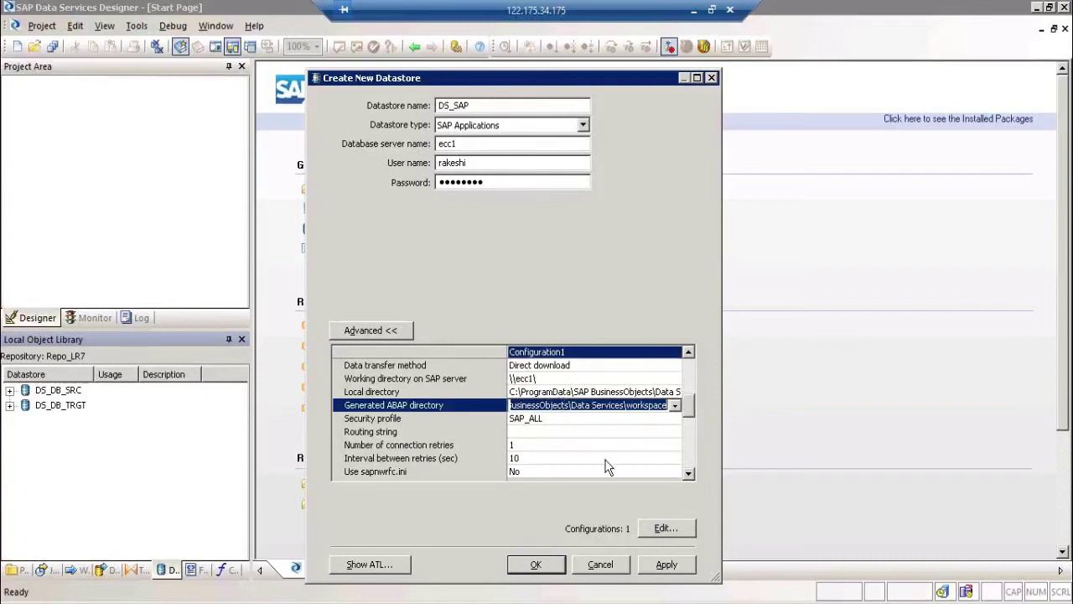
key(Return)
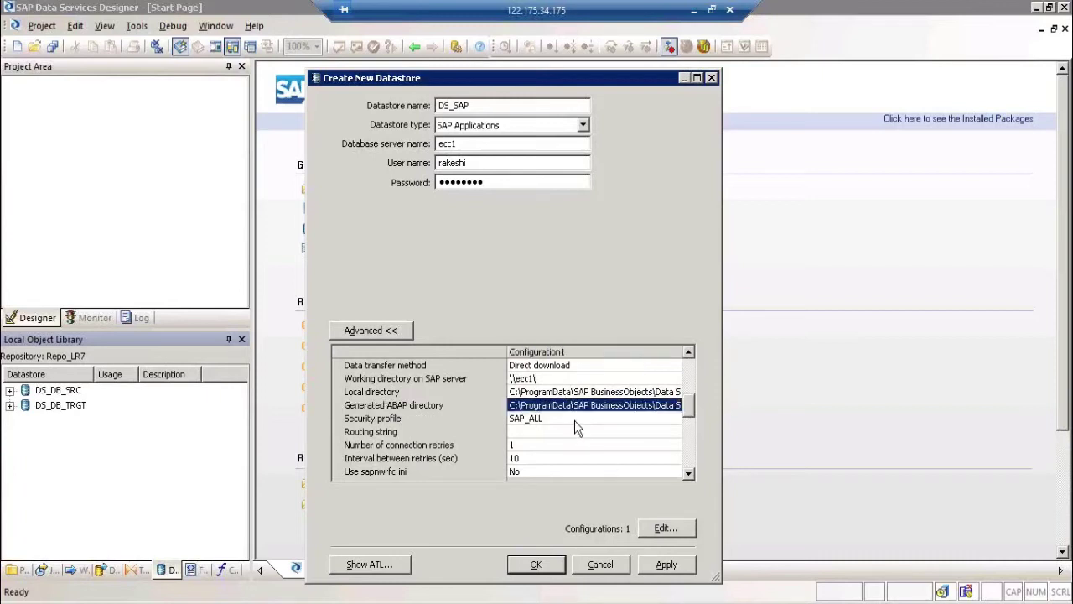
click(534, 445)
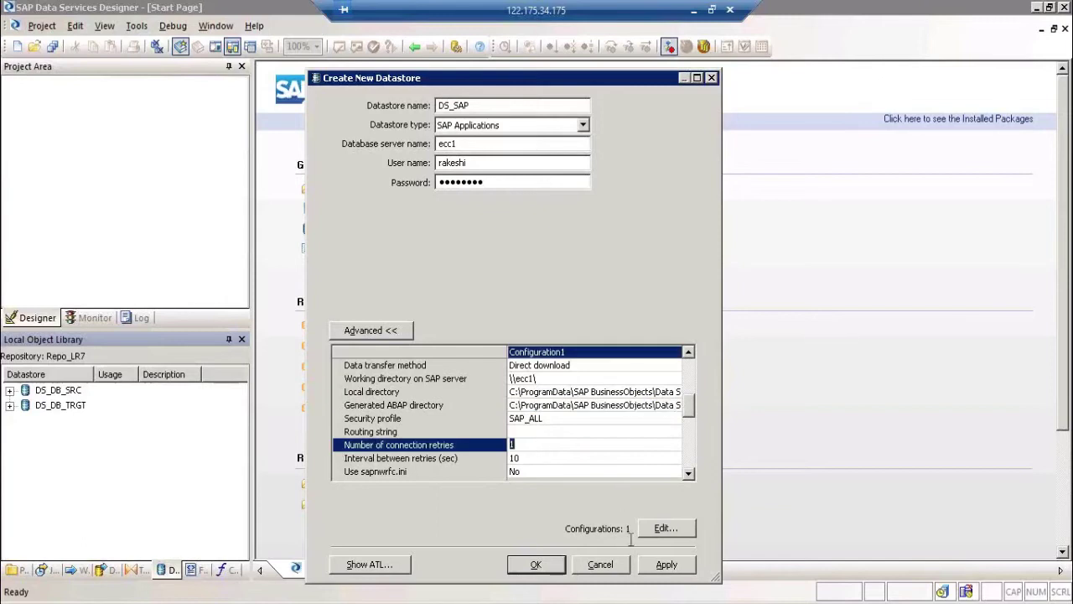
click(665, 566)
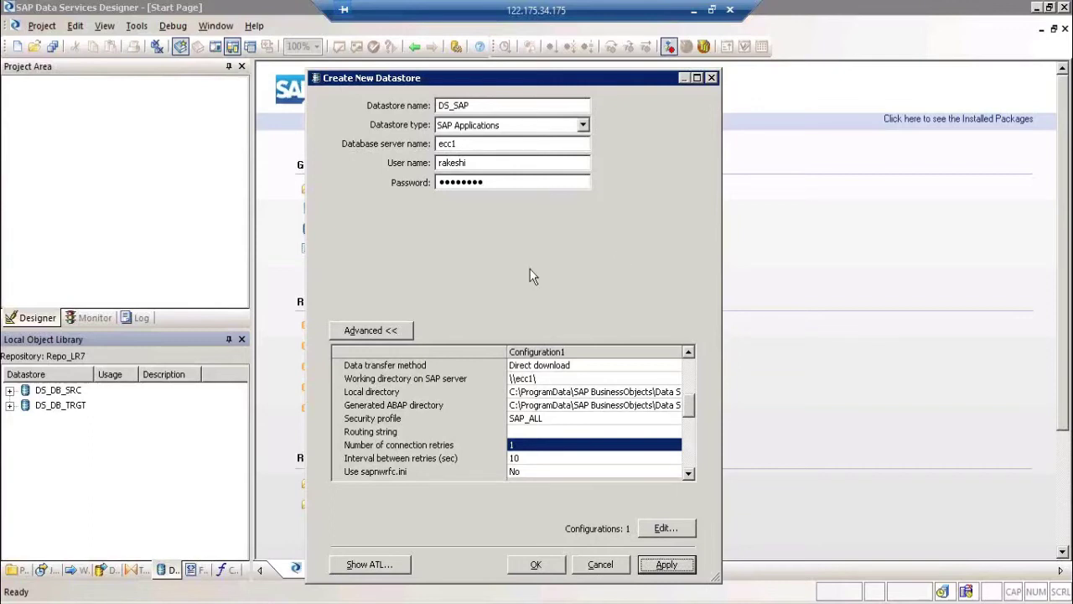
Step: Confirm the new DS_SAP SAP Applications datastore and select it in the Local Object Library
click(534, 569)
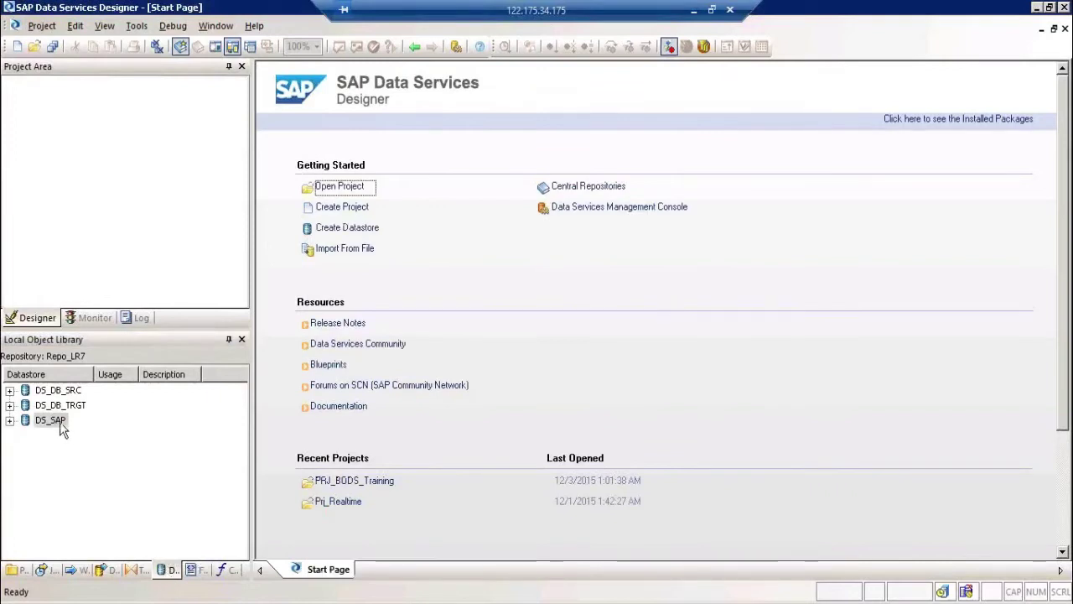
click(51, 420)
Step: Run a DS_SAP search of External Data for tables whose name contains MARA
right_click(61, 428)
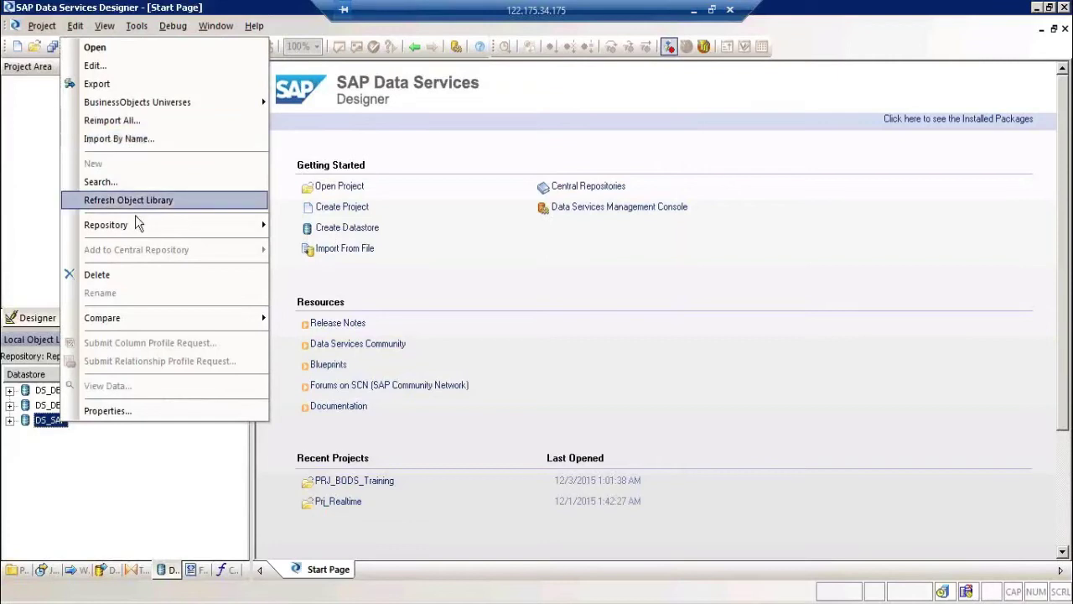
click(97, 182)
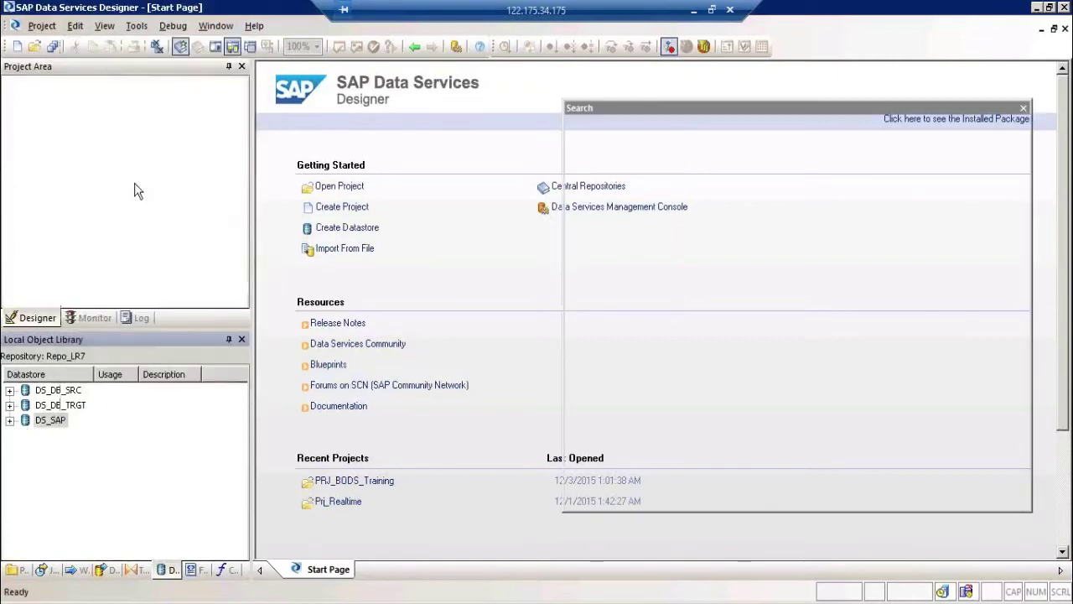
click(875, 143)
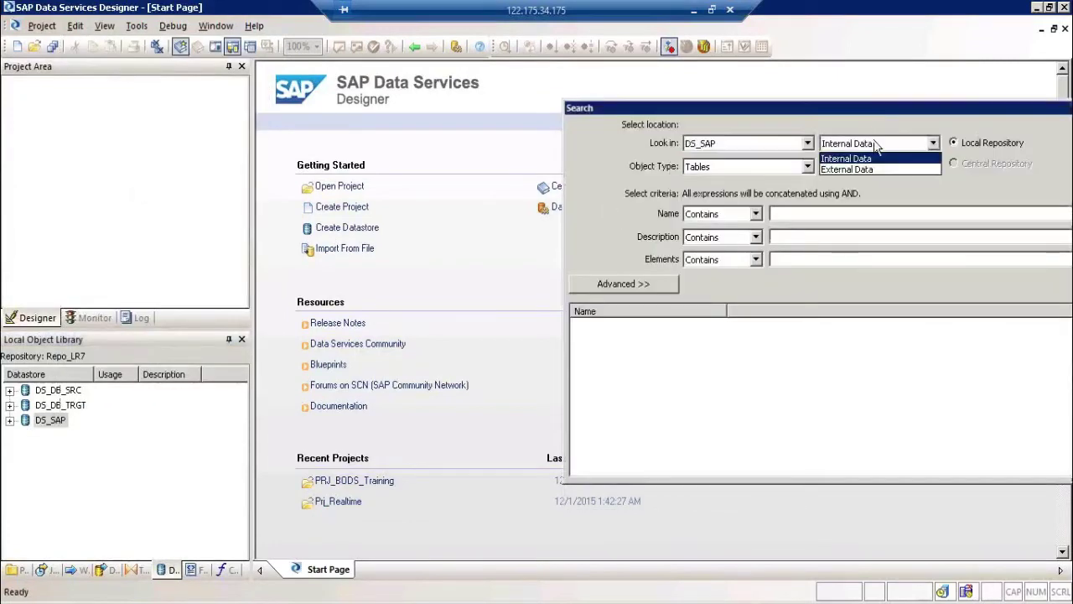
click(876, 169)
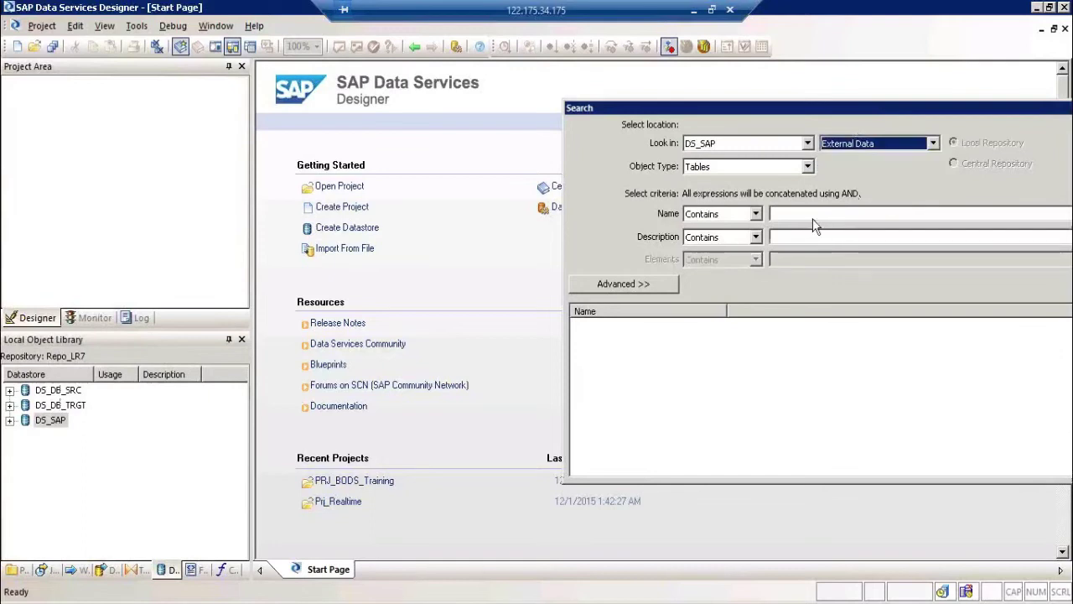
click(815, 214)
text(MARA)
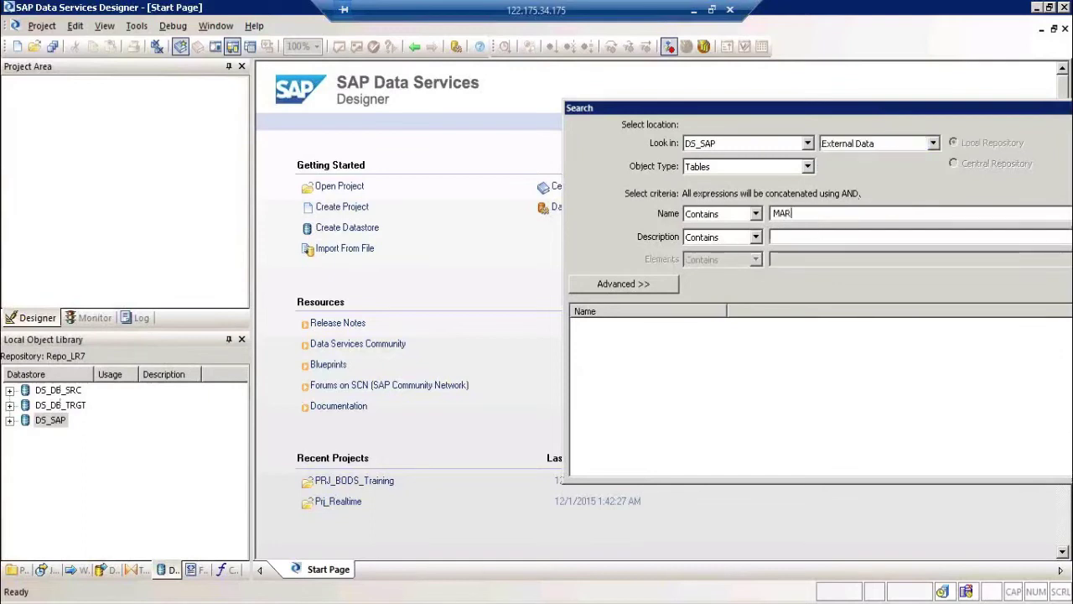
drag(897, 114, 797, 104)
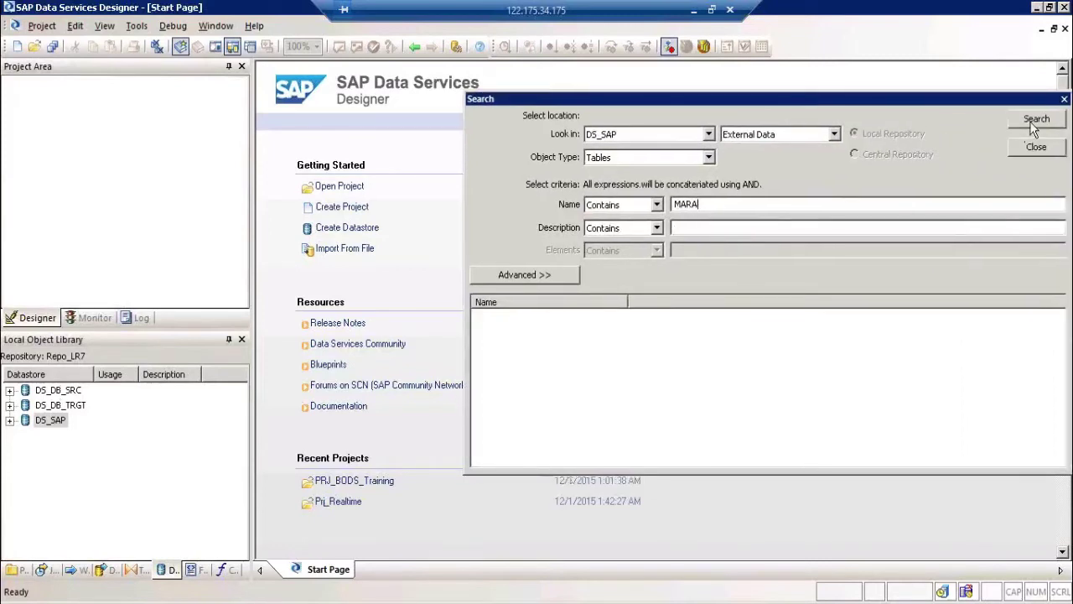
click(1036, 120)
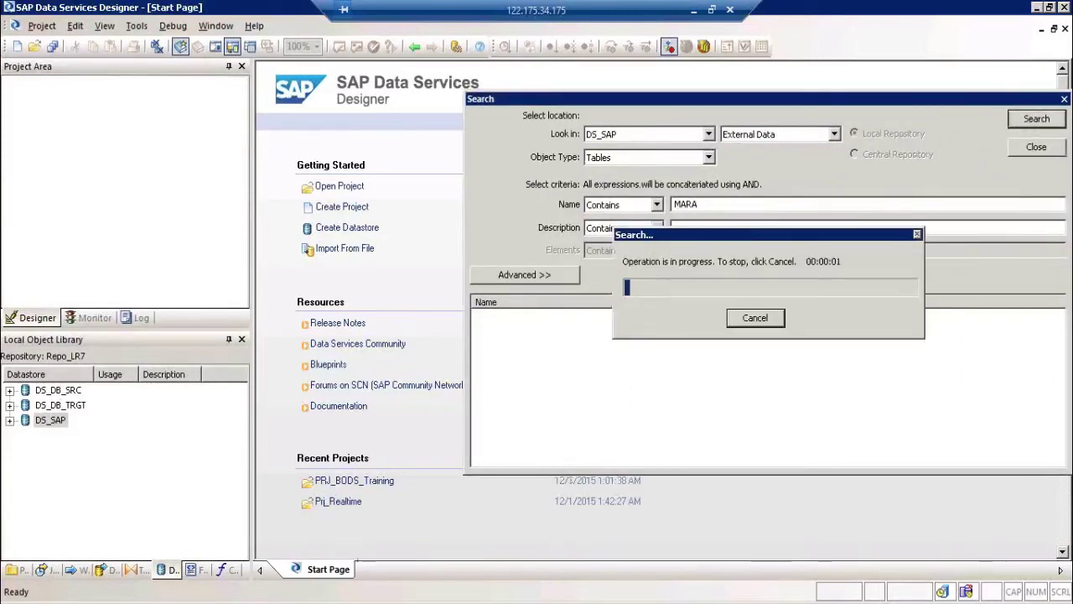
click(108, 570)
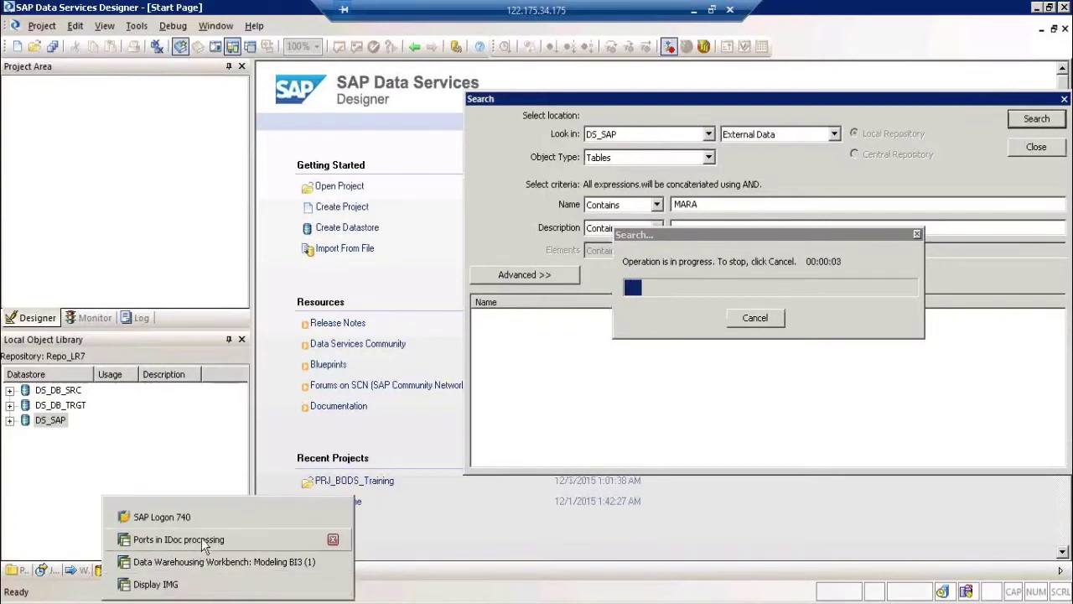
Step: In SAP GUI, return to the start screen with /n and launch transaction SE11
click(203, 543)
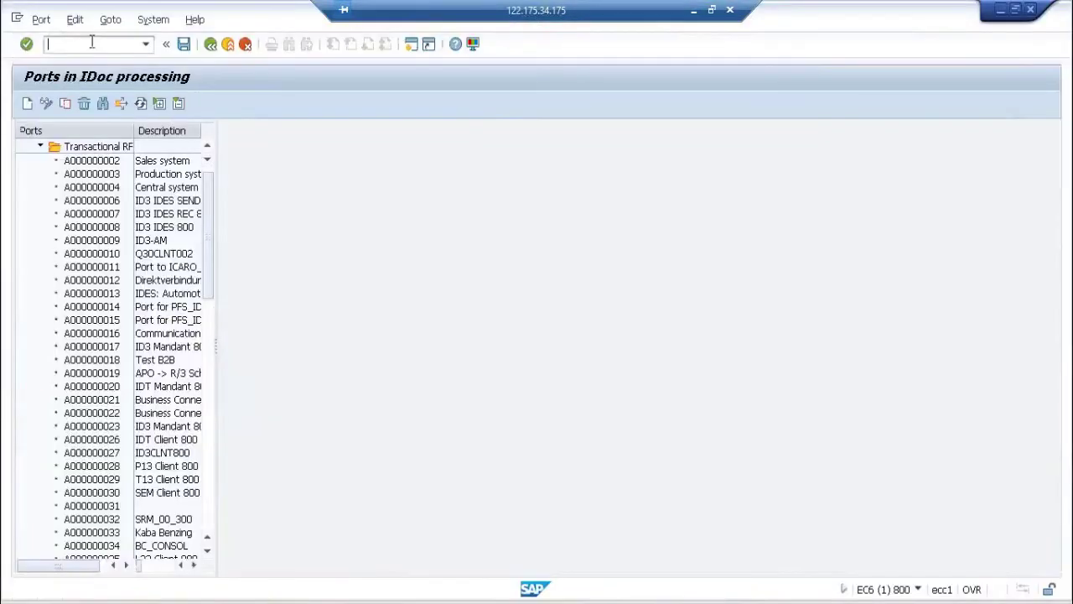
text(/bn)
key(BackSpace)
key(BackSpace)
text(n)
key(Return)
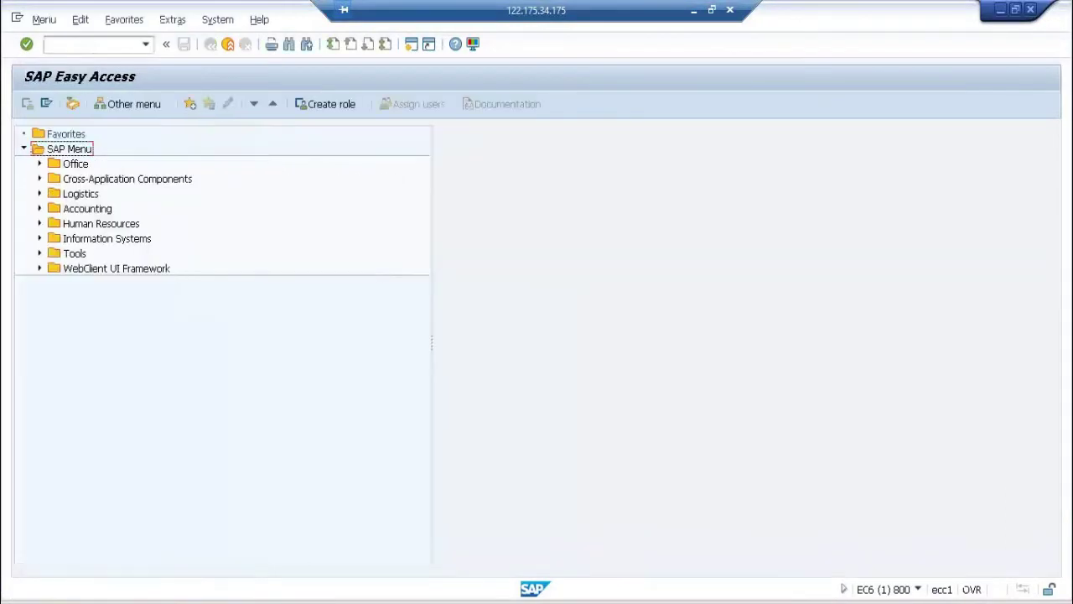
click(93, 44)
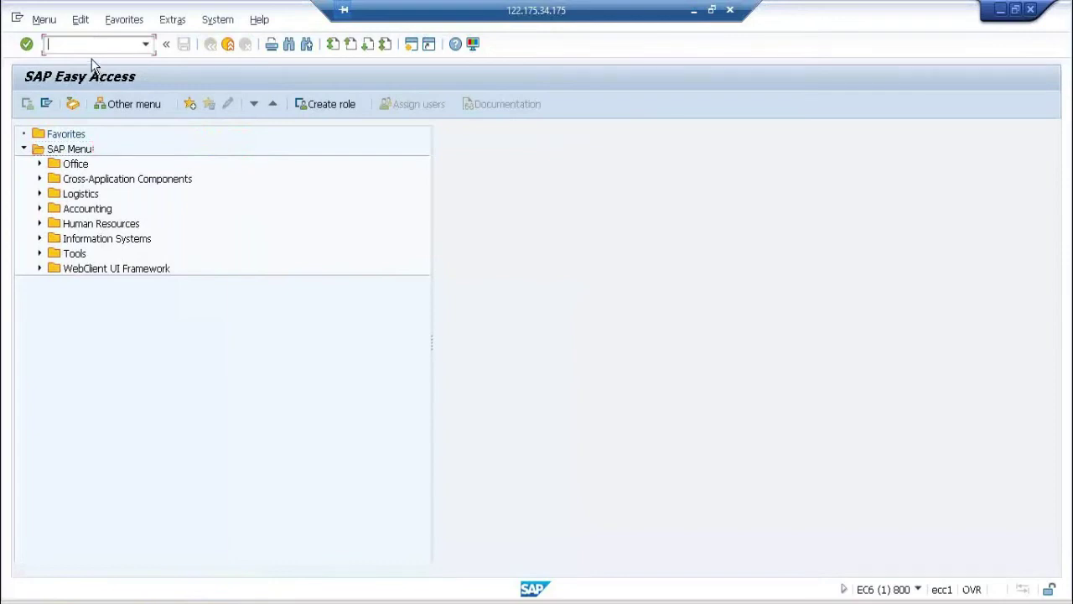
text(se11)
key(Return)
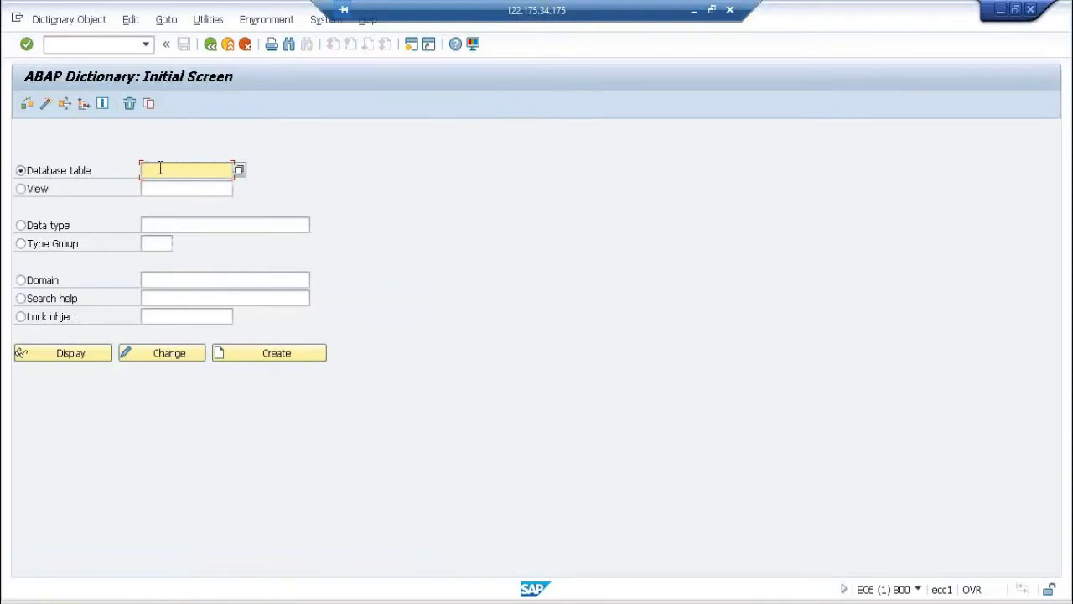
Step: Display table MARA's definition and list its entries, then switch back to Data Services
text(zk)
key(BackSpace)
key(BackSpace)
text(mARA)
click(91, 353)
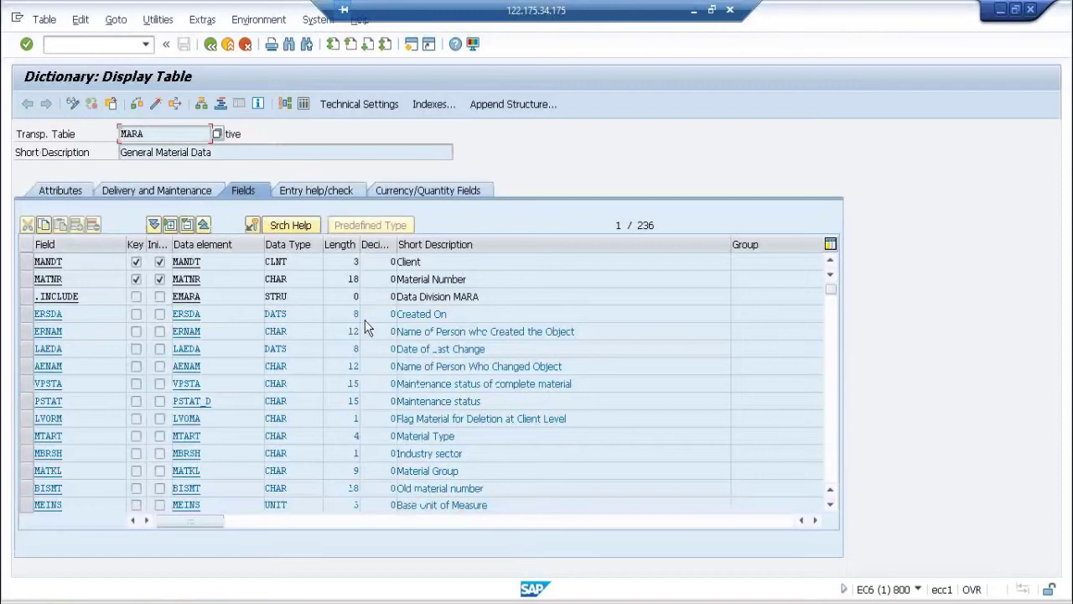
drag(225, 152, 109, 154)
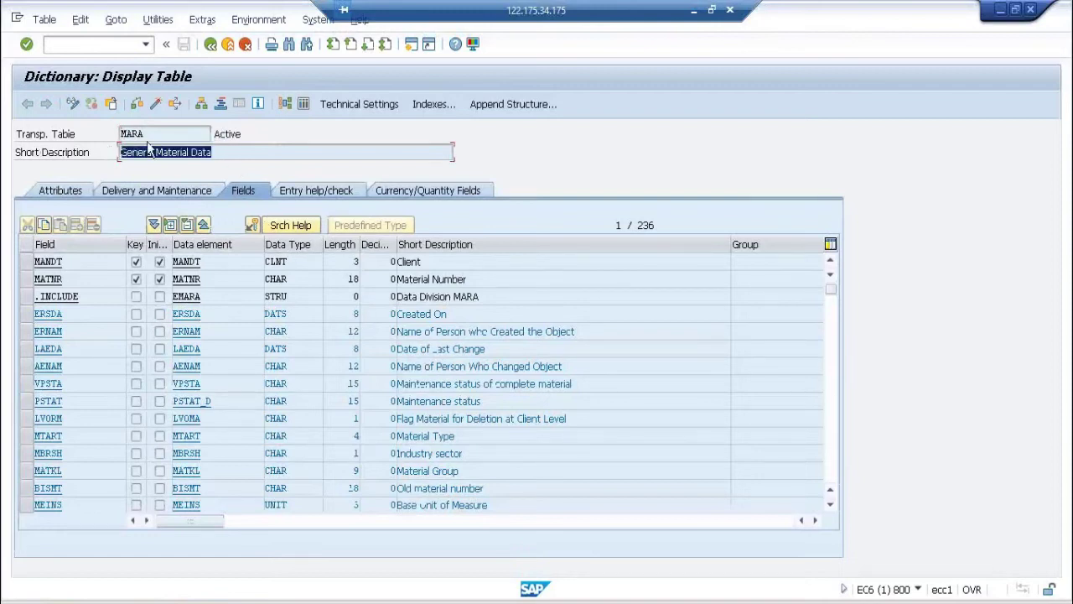
click(301, 107)
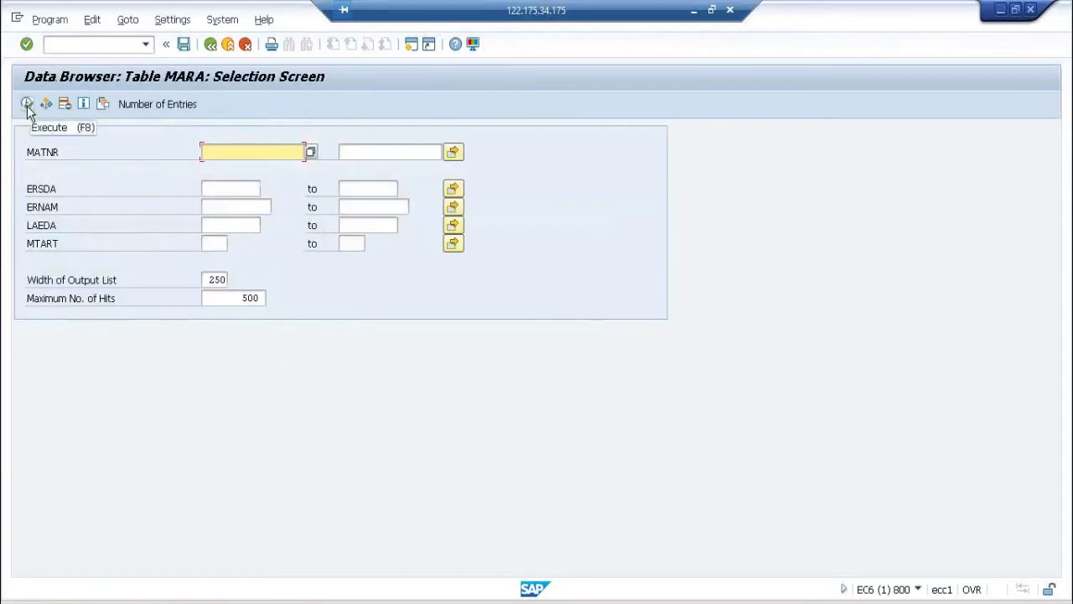
click(27, 106)
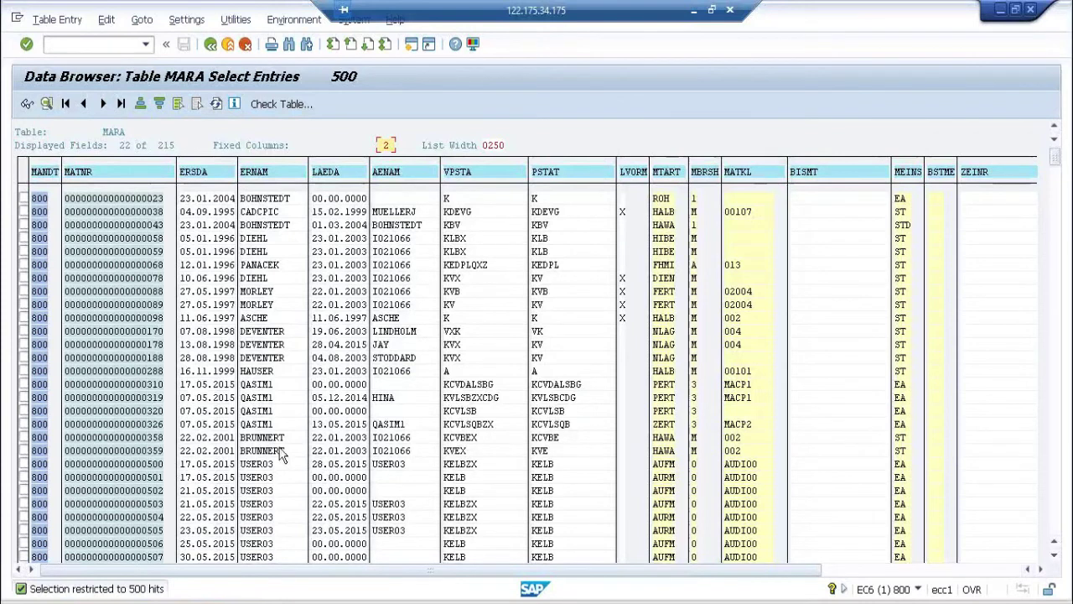
key(alt+Tab)
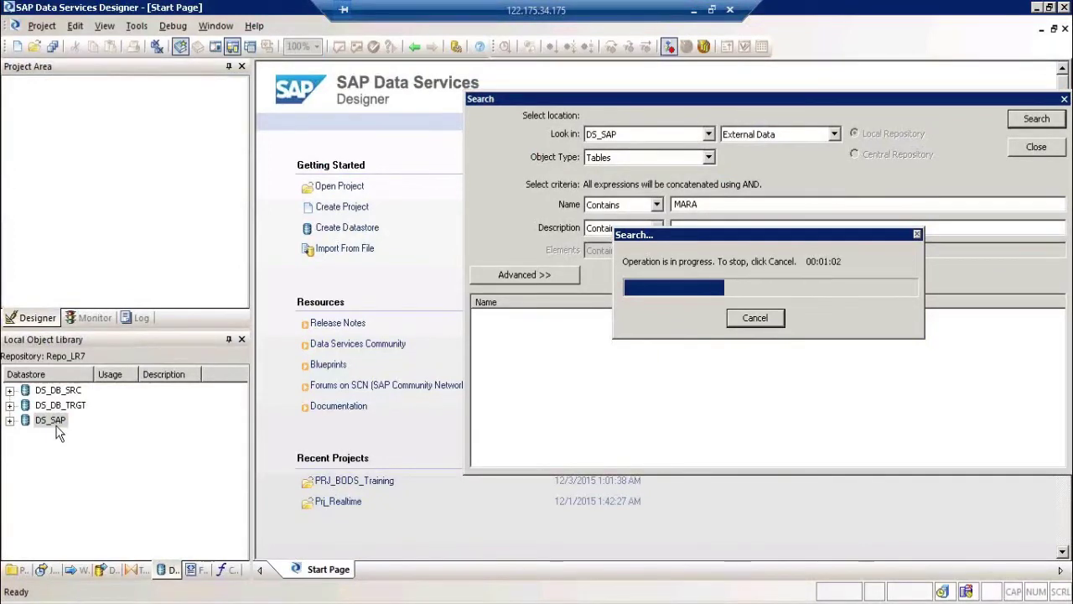
Step: Locate MARA (General Material Data) in the search results and import it into DS_SAP
drag(737, 238, 740, 307)
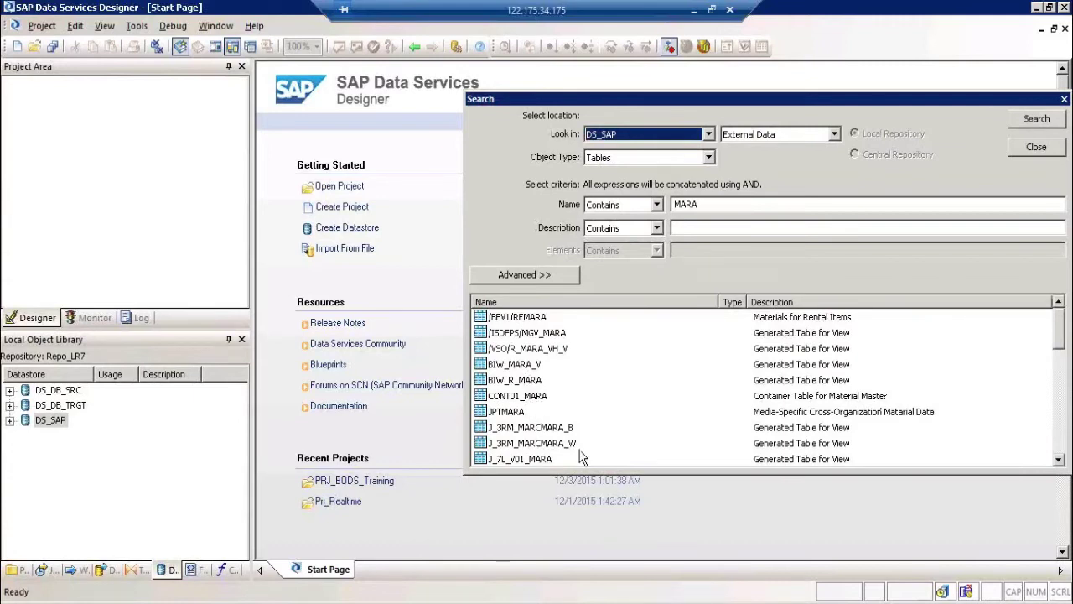
click(1062, 451)
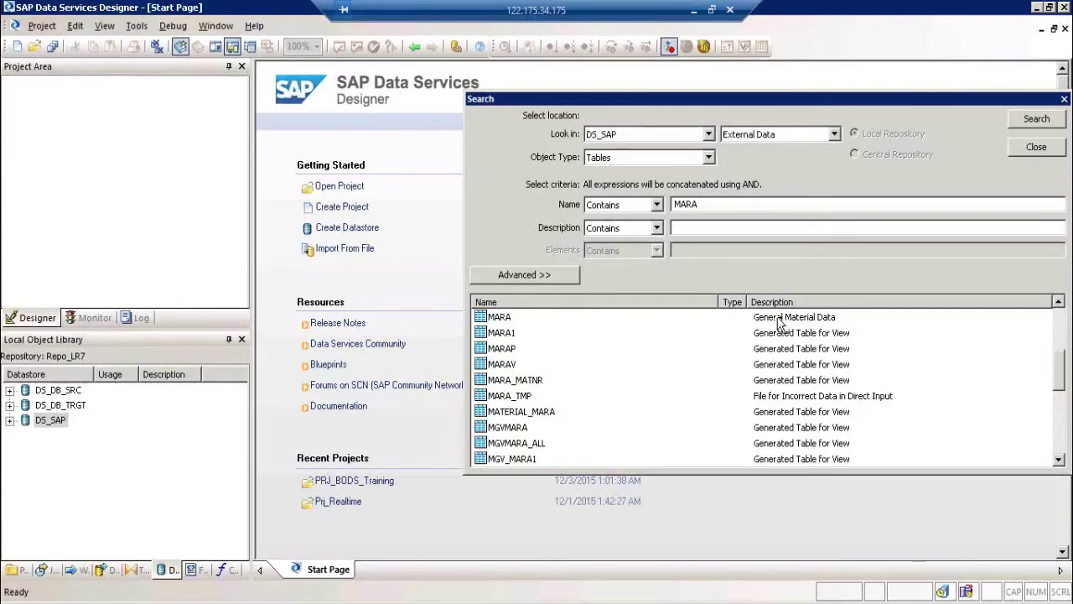
click(508, 318)
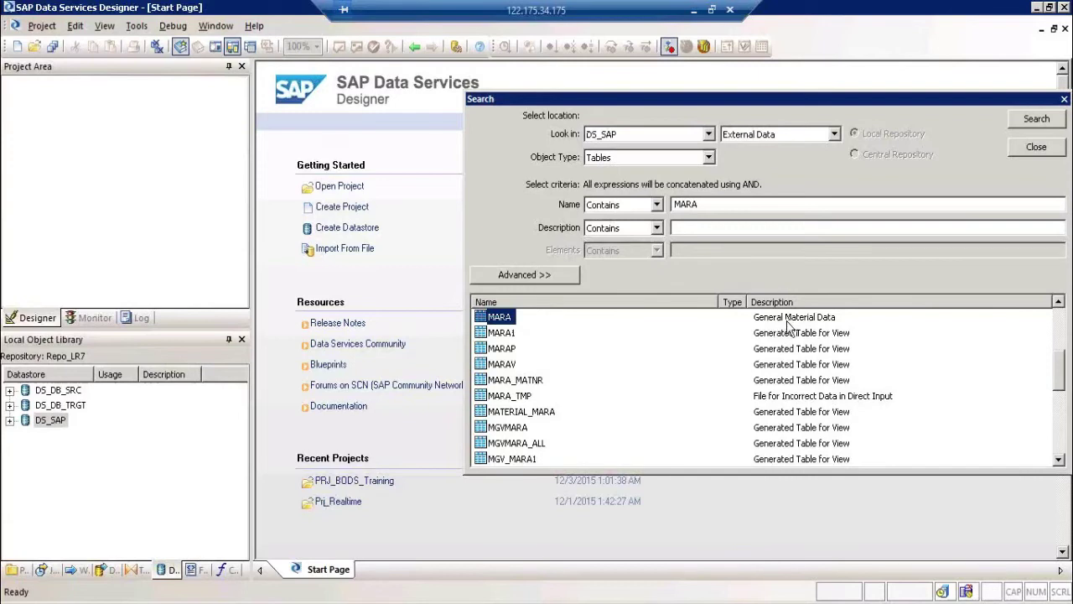
right_click(513, 324)
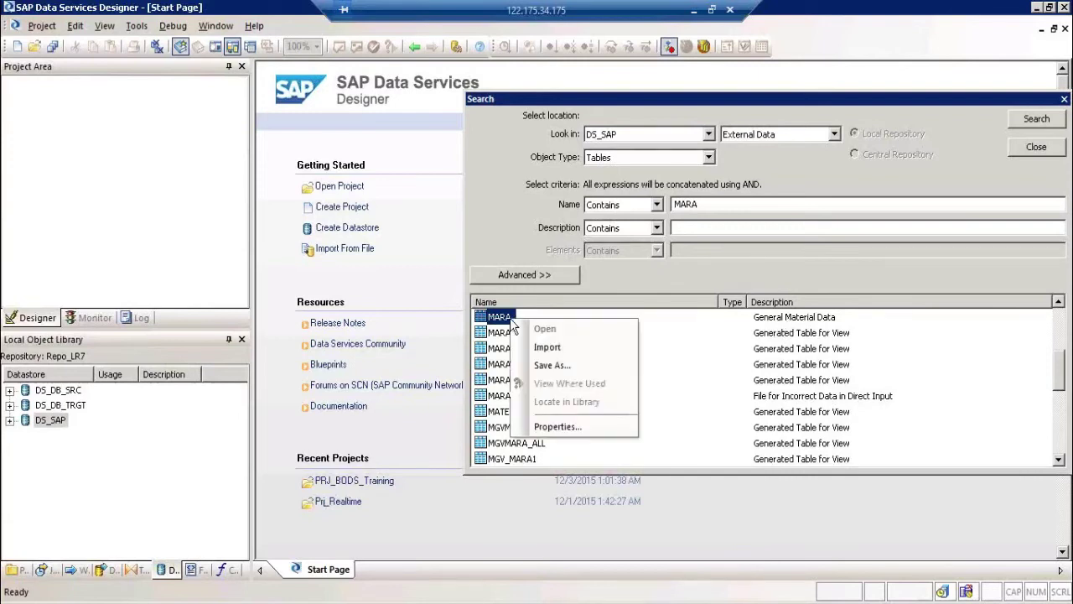
click(569, 347)
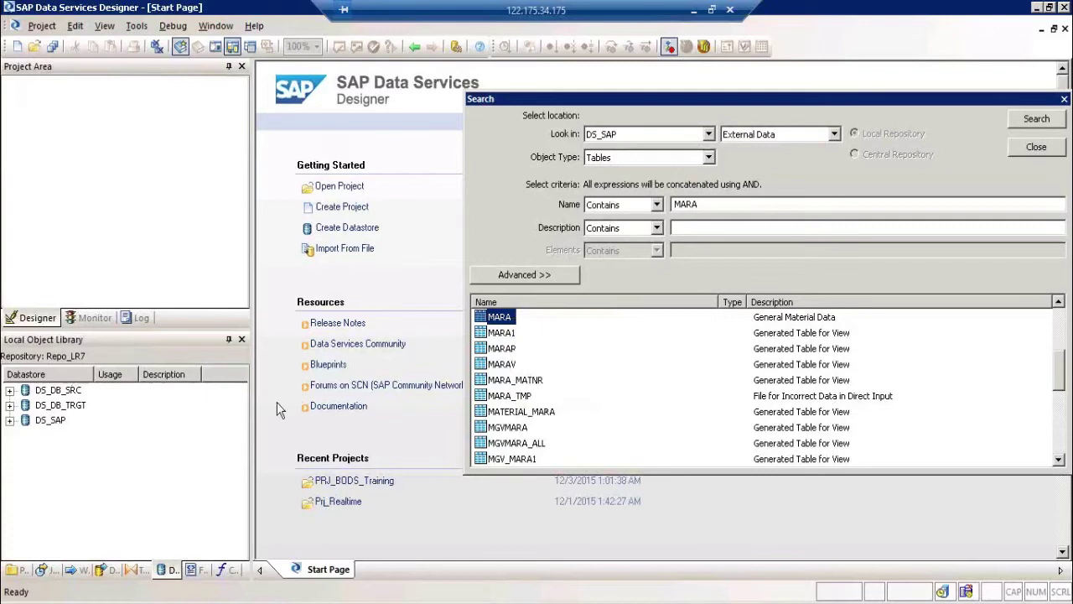
Step: Close the search and expand DS_SAP's Tables category to find the imported MARA table
click(1036, 148)
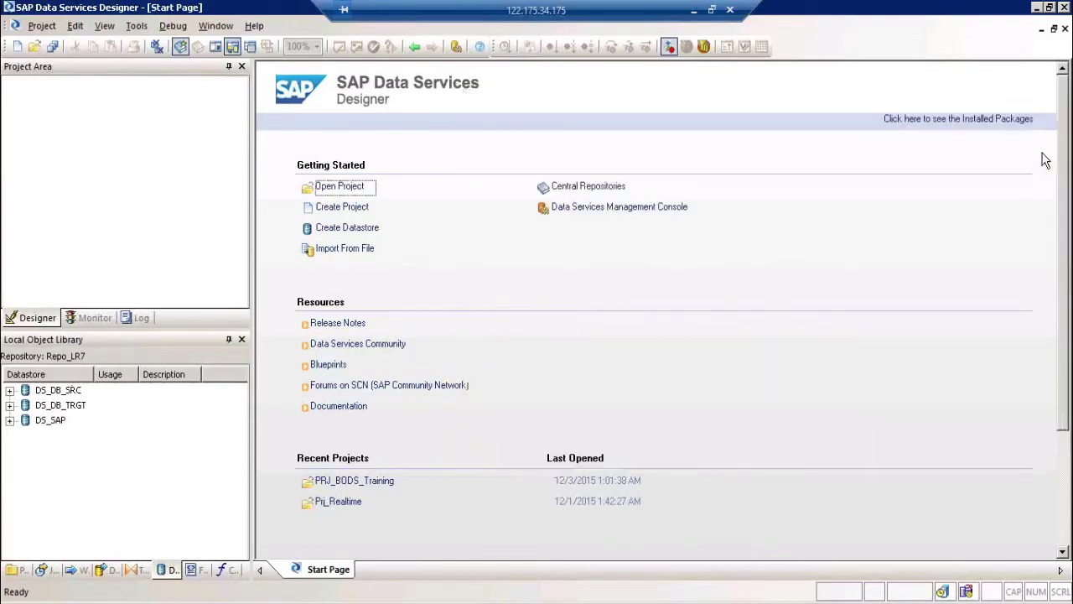
click(9, 422)
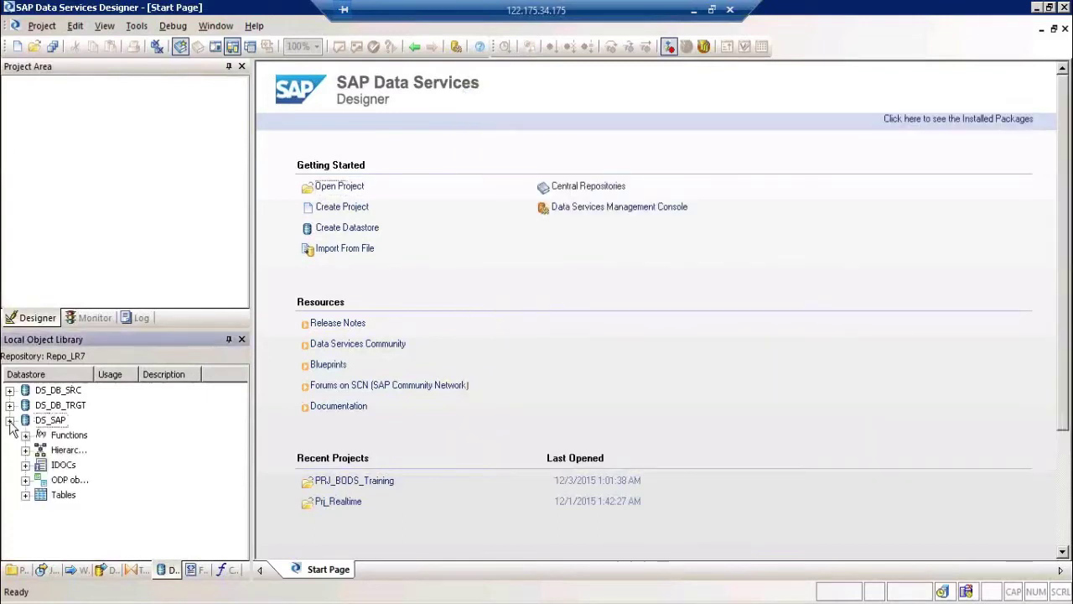
click(9, 405)
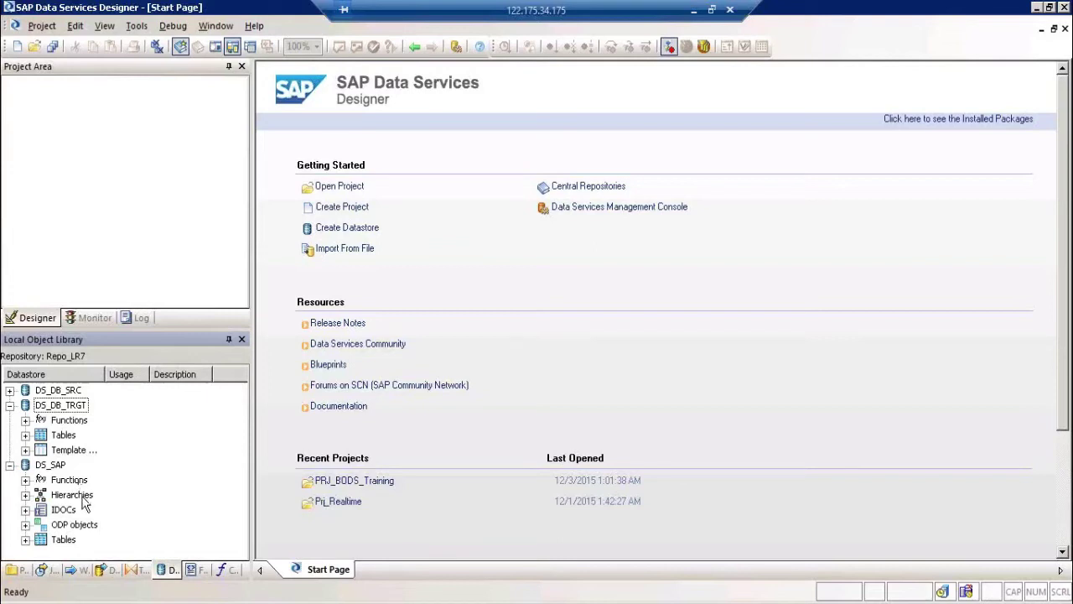
click(72, 495)
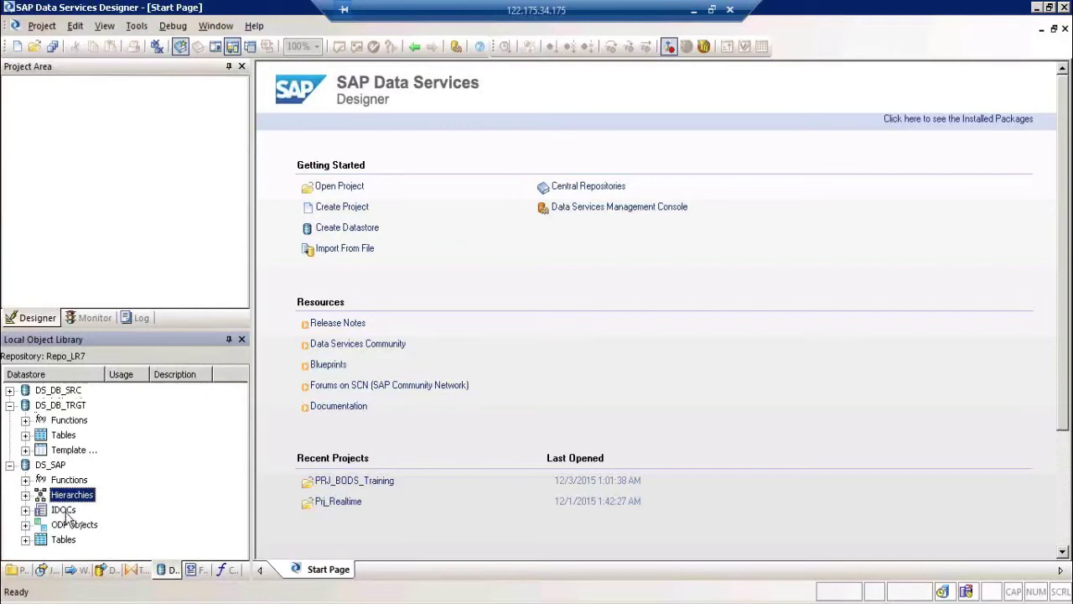
click(66, 514)
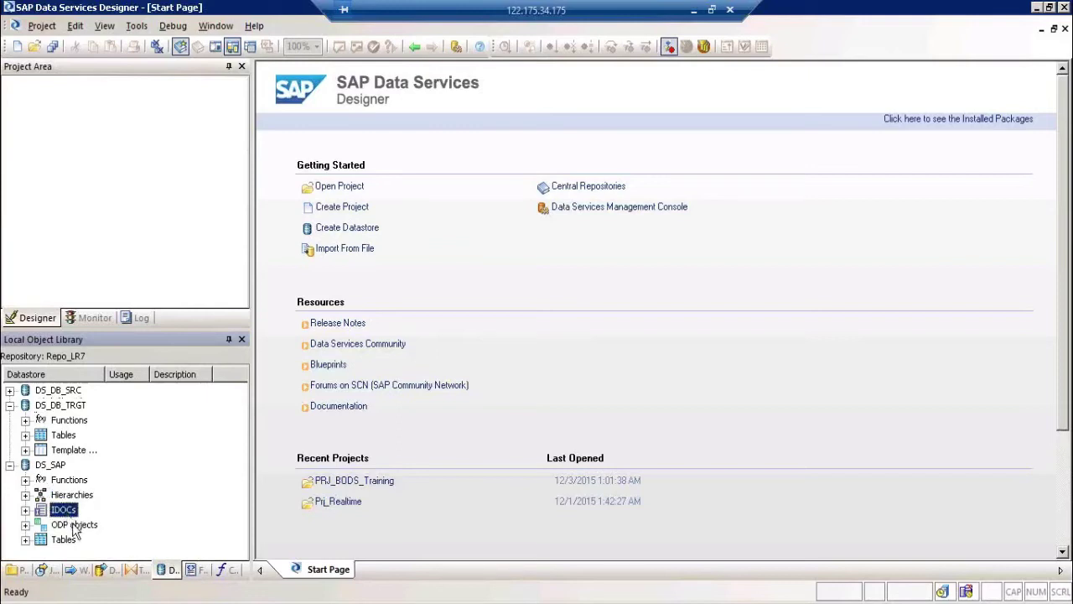
click(75, 526)
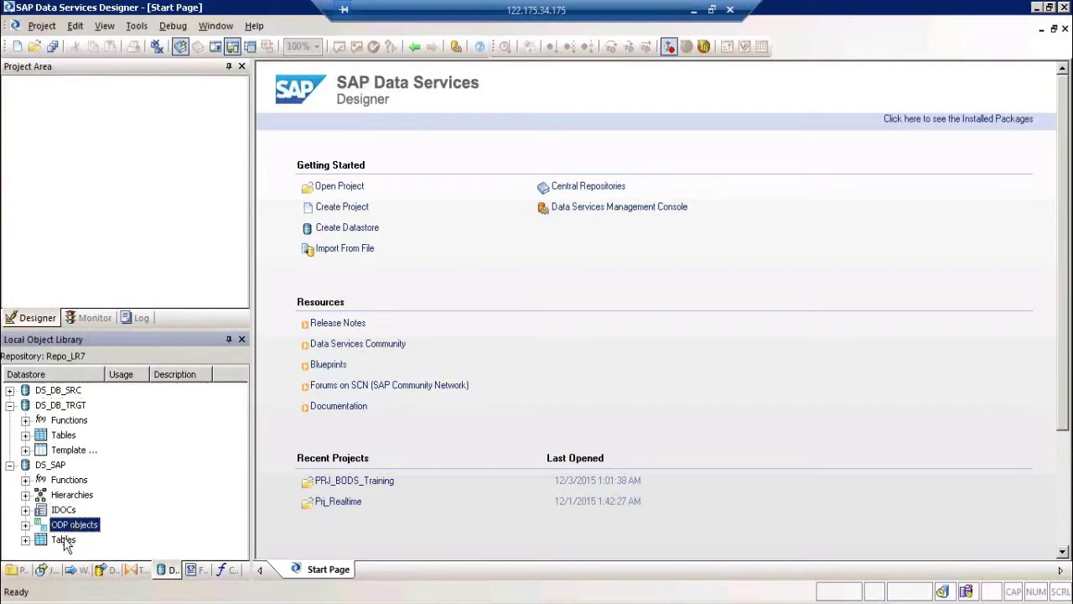
click(65, 541)
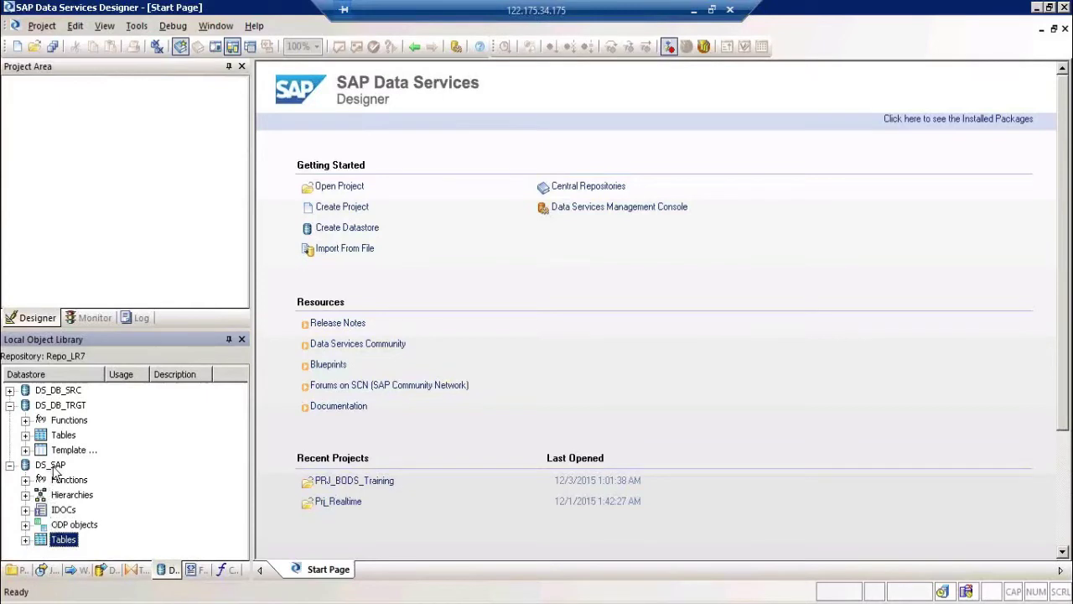
right_click(52, 465)
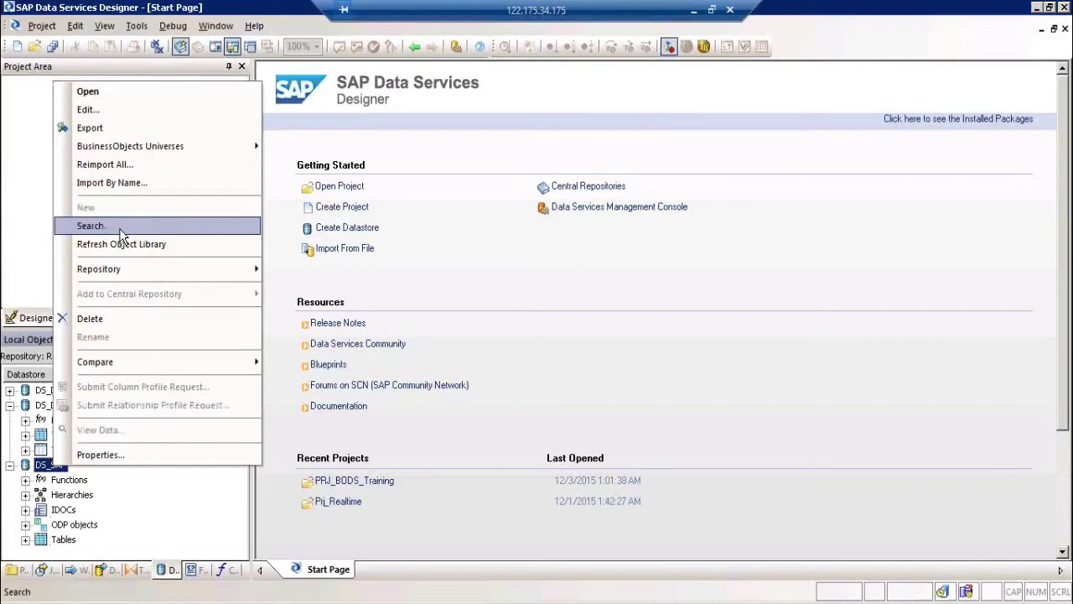
click(25, 243)
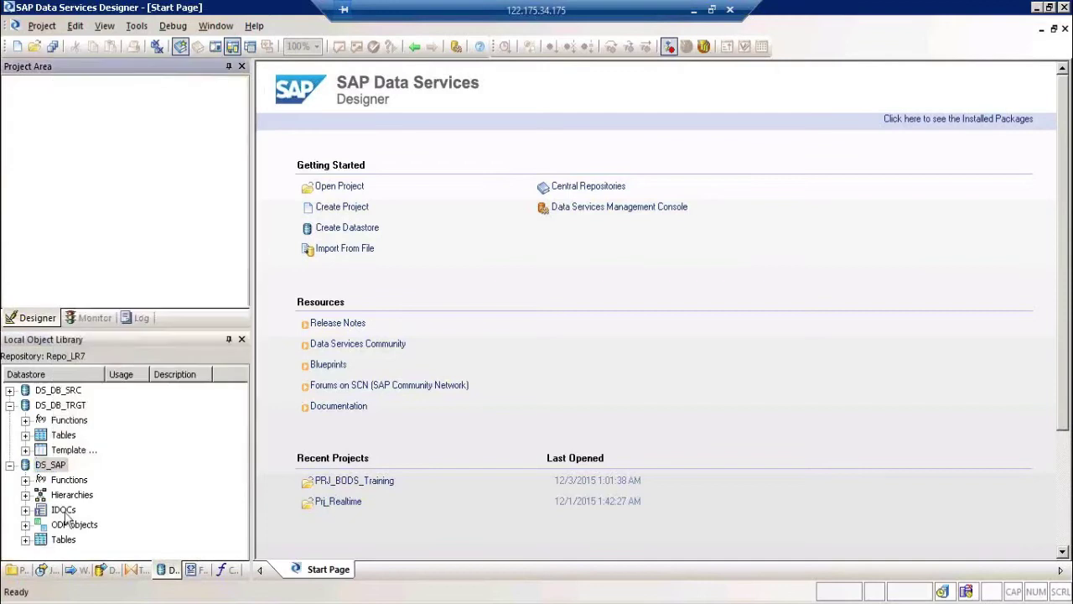
click(25, 543)
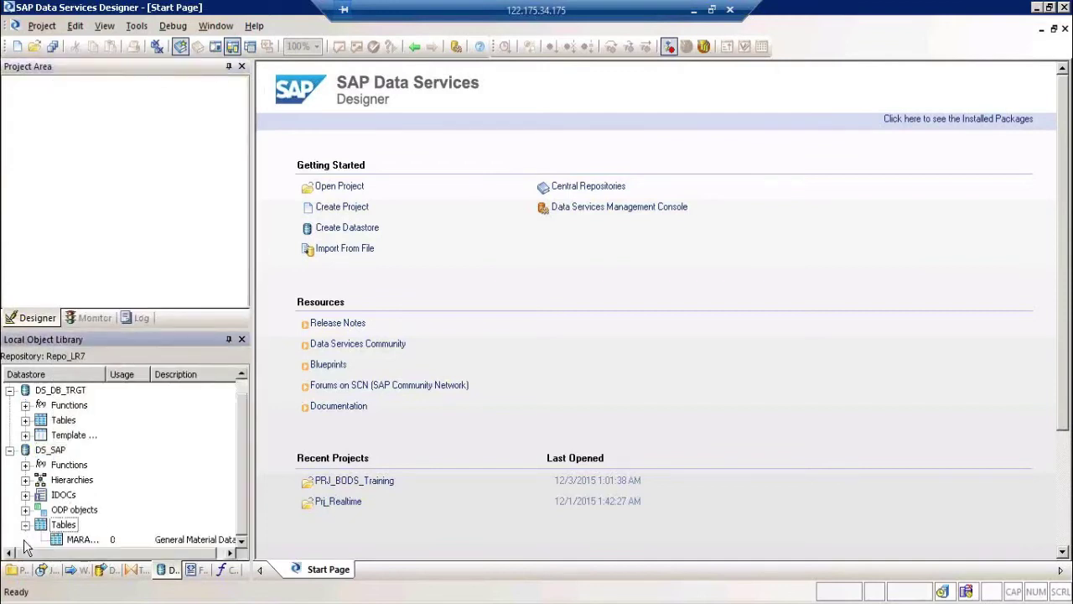
click(70, 541)
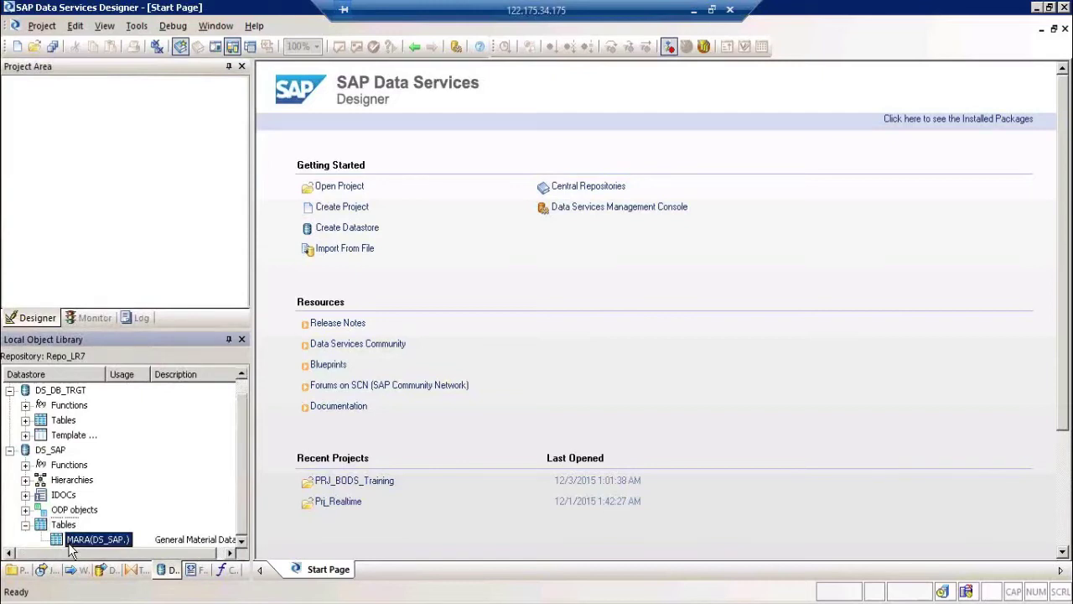
Step: Open the PRJ_BODS_Training project from the Project library into the project area
click(18, 571)
click(92, 394)
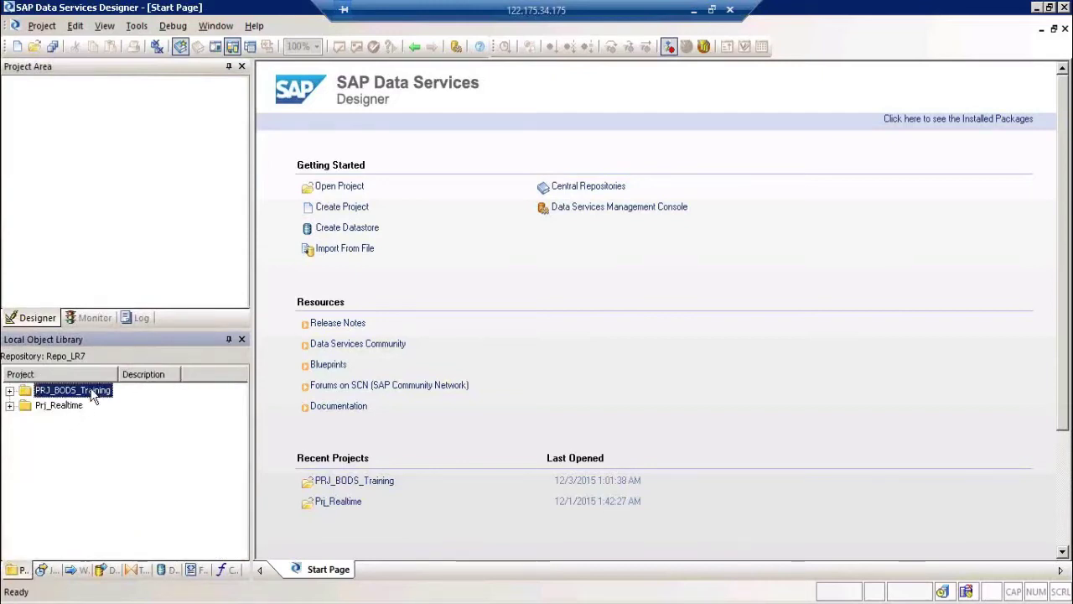
double_click(92, 394)
click(88, 88)
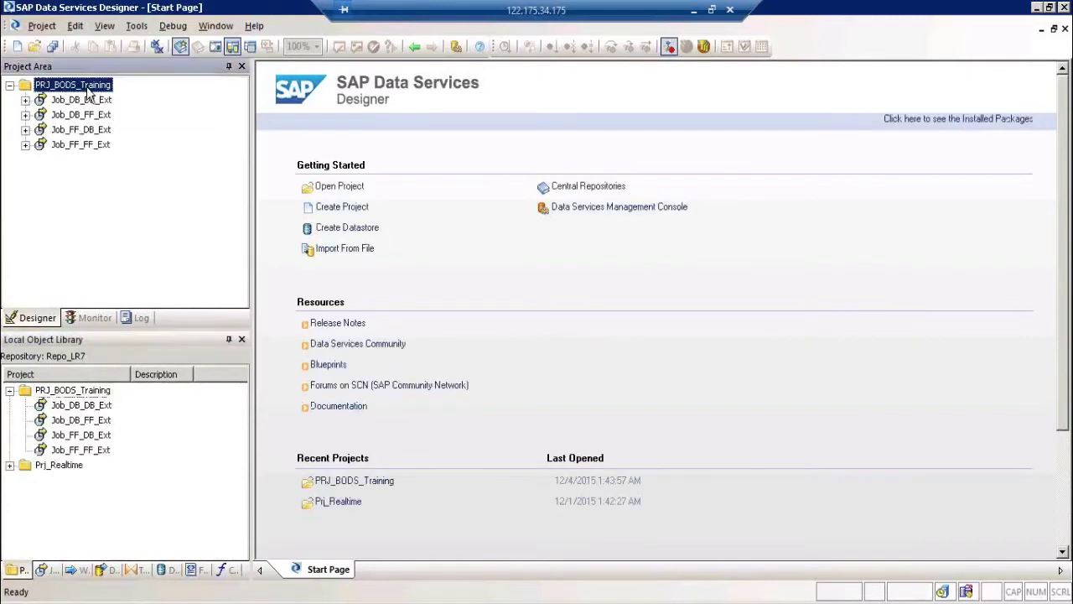
right_click(88, 90)
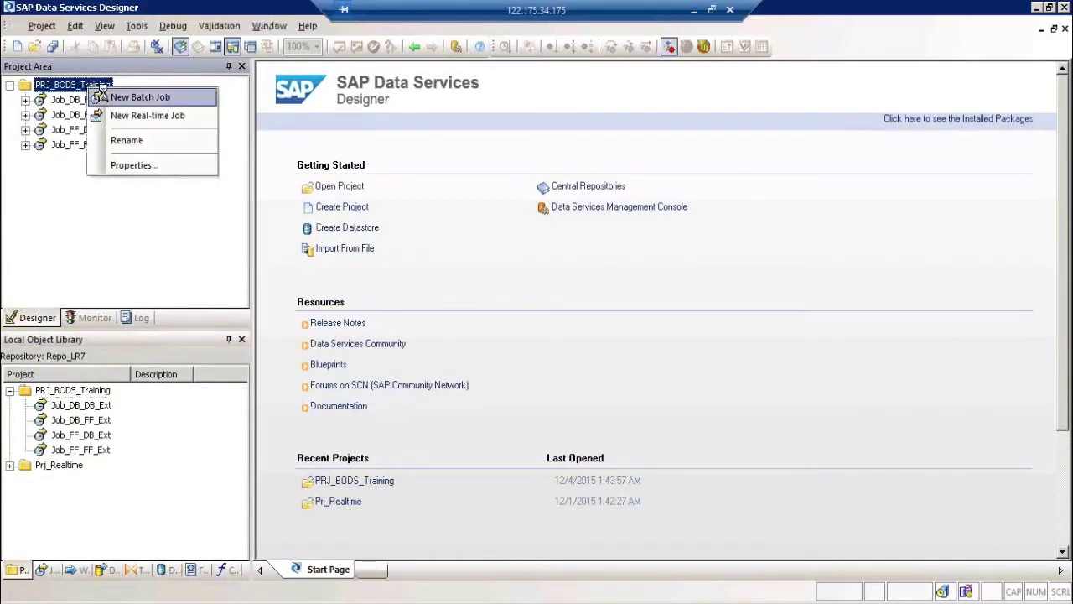
Step: Create a new batch job named Job_ECC_DB_FF_Ext in PRJ_BODS_Training
click(105, 98)
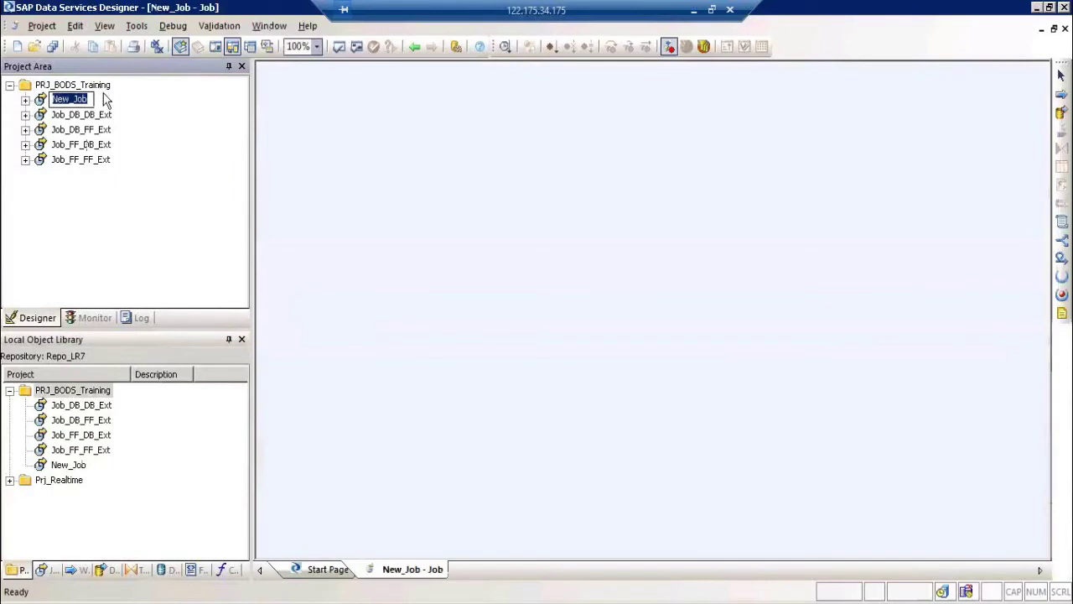
text(Job)
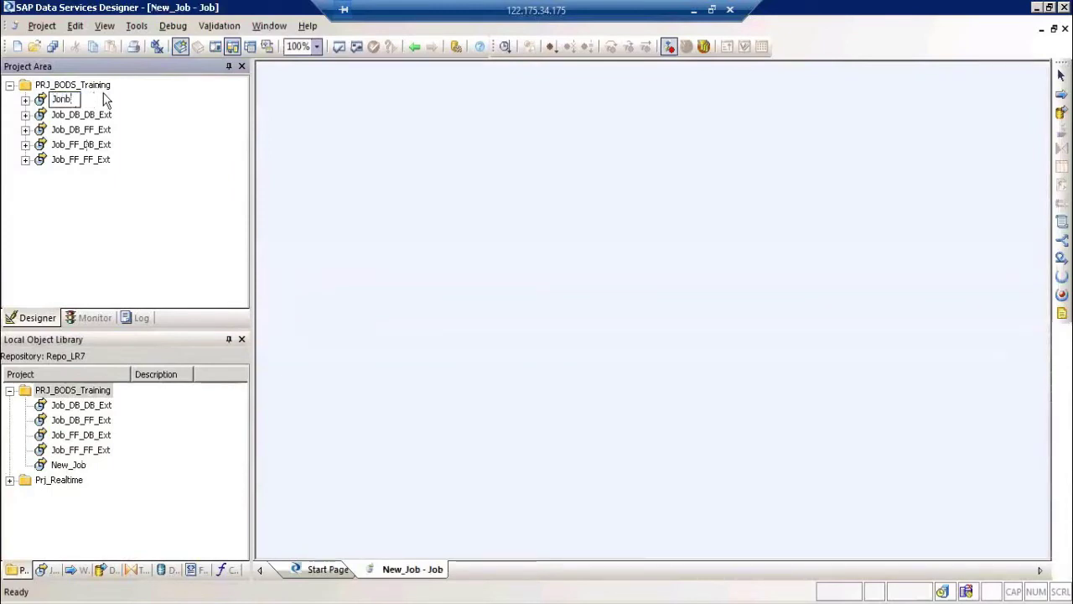
text(_)
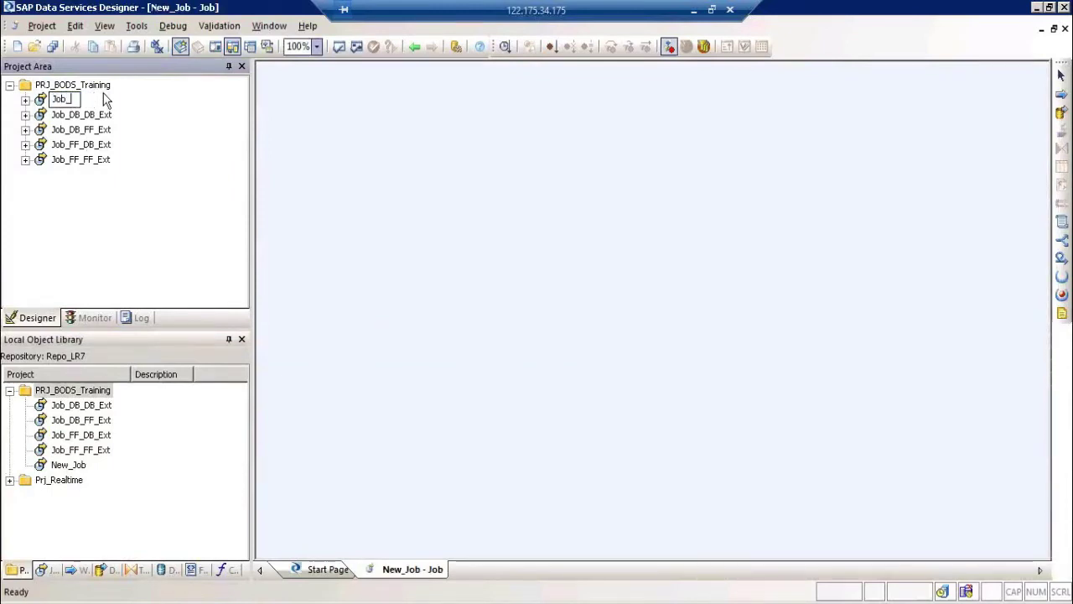
text(ECC_D)
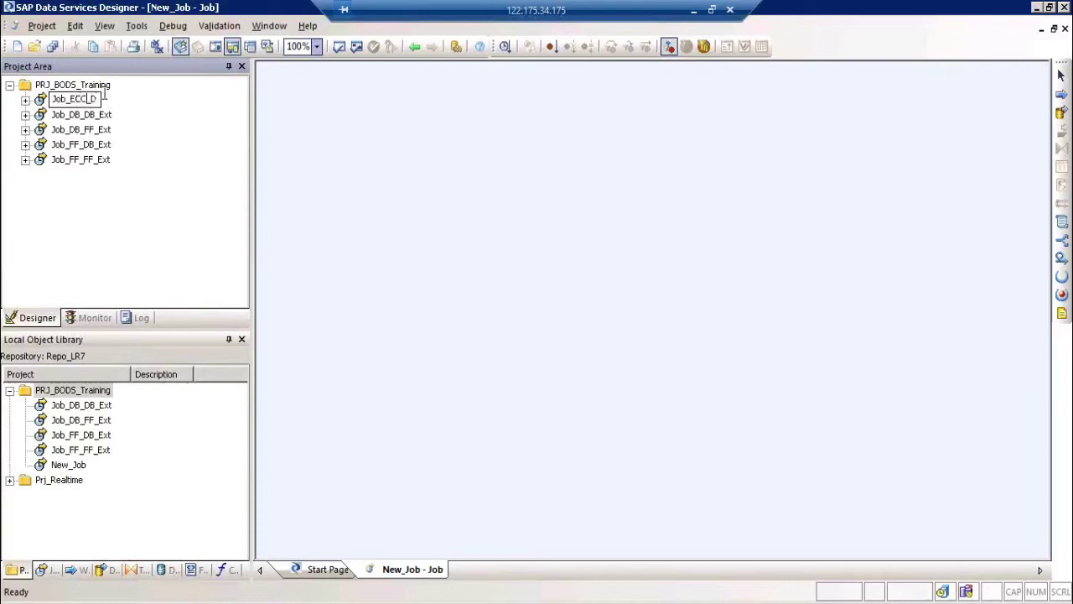
text(B_FF_Ext)
click(355, 221)
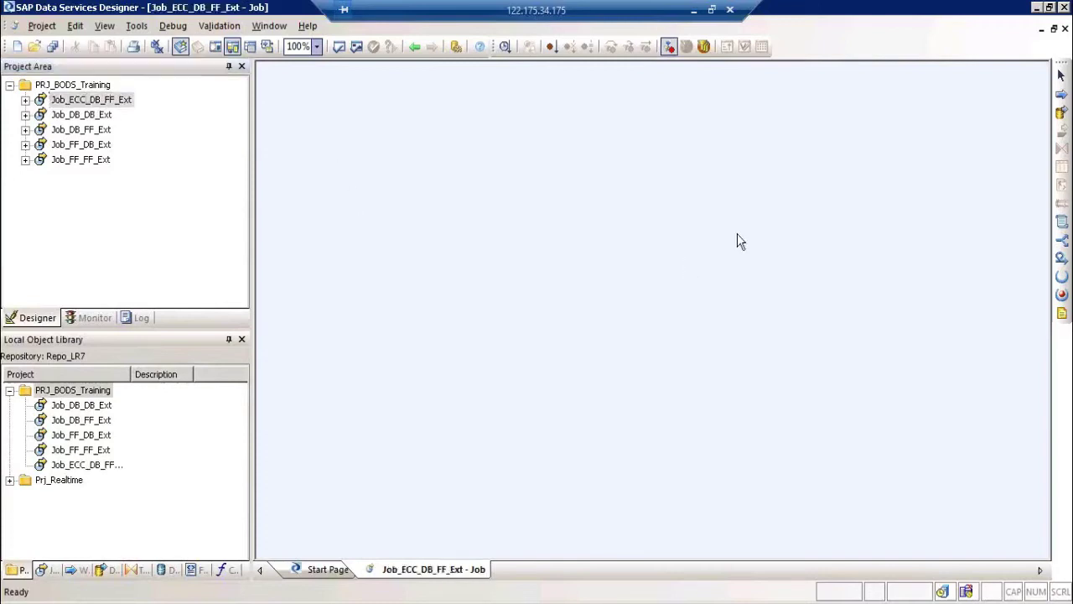
Step: Add a data flow named DF_ECC_DB_FF_Ext to the job
click(1061, 112)
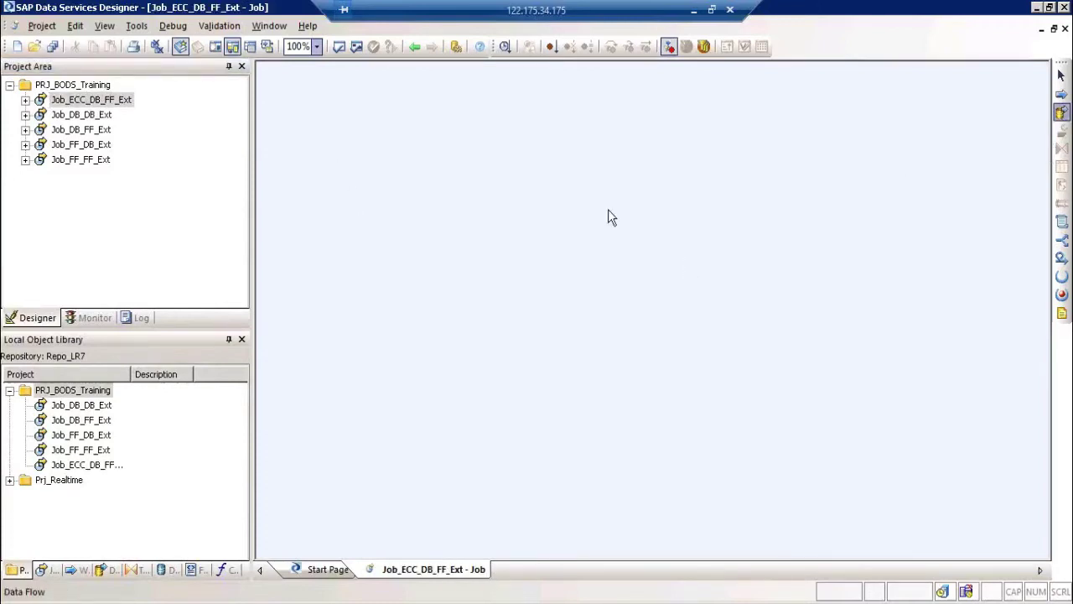
click(489, 192)
text(D)
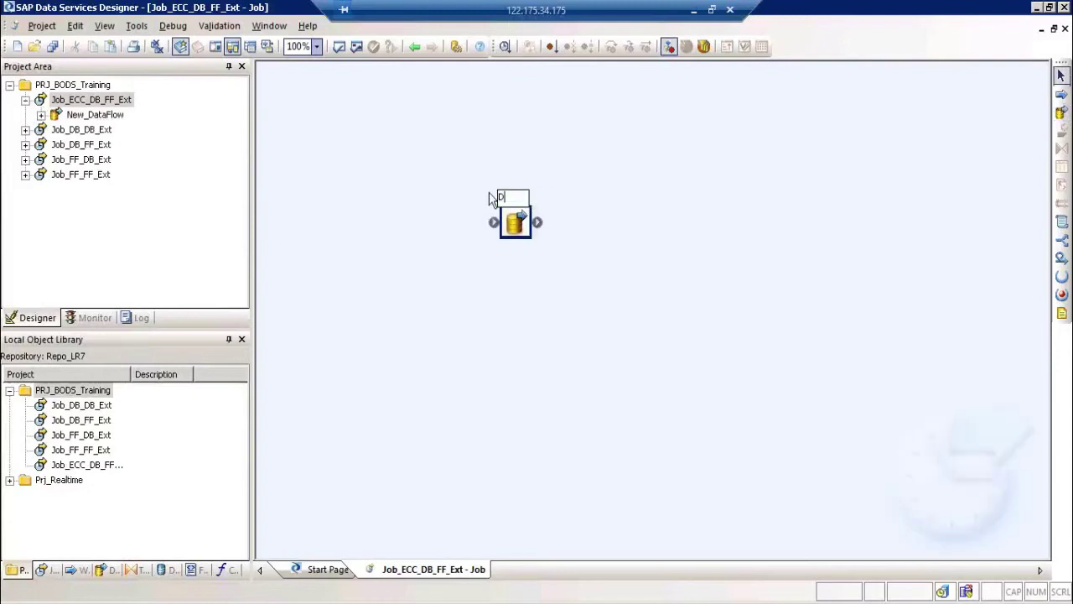
text(F_ECC_DB_FF_Ext)
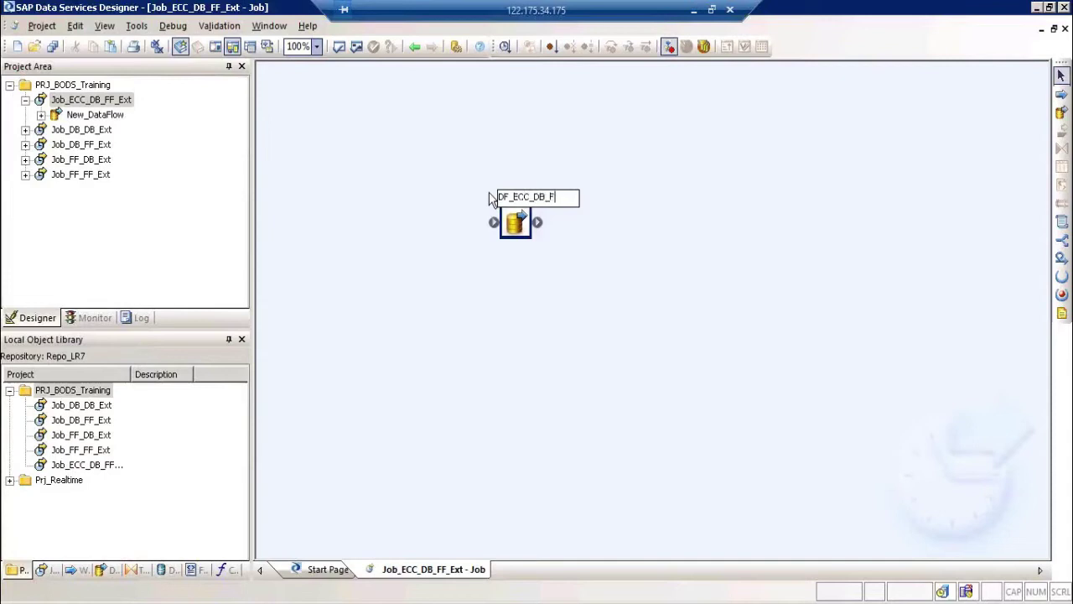
click(626, 293)
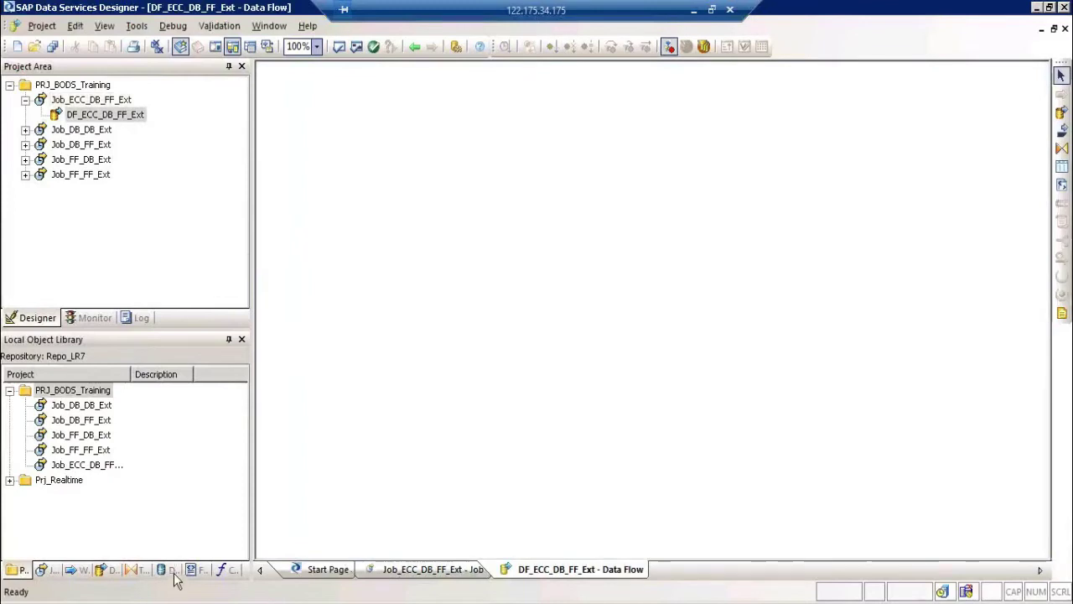
Step: Drag MARA from DS_SAP into the data flow as source, cancelling an accidental Order Details drop
click(171, 570)
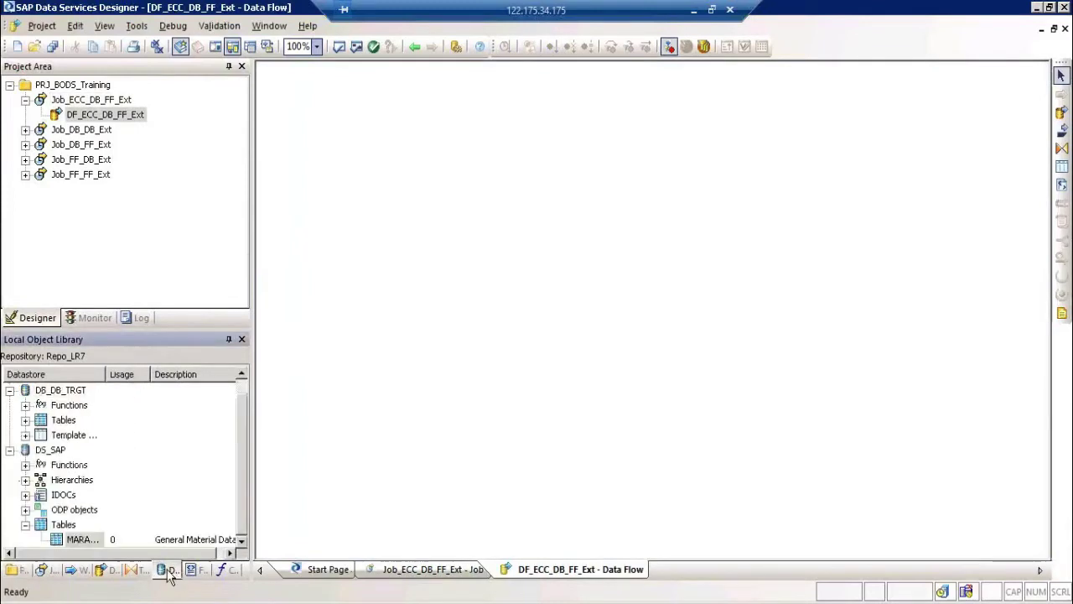
click(80, 541)
drag(81, 543, 301, 174)
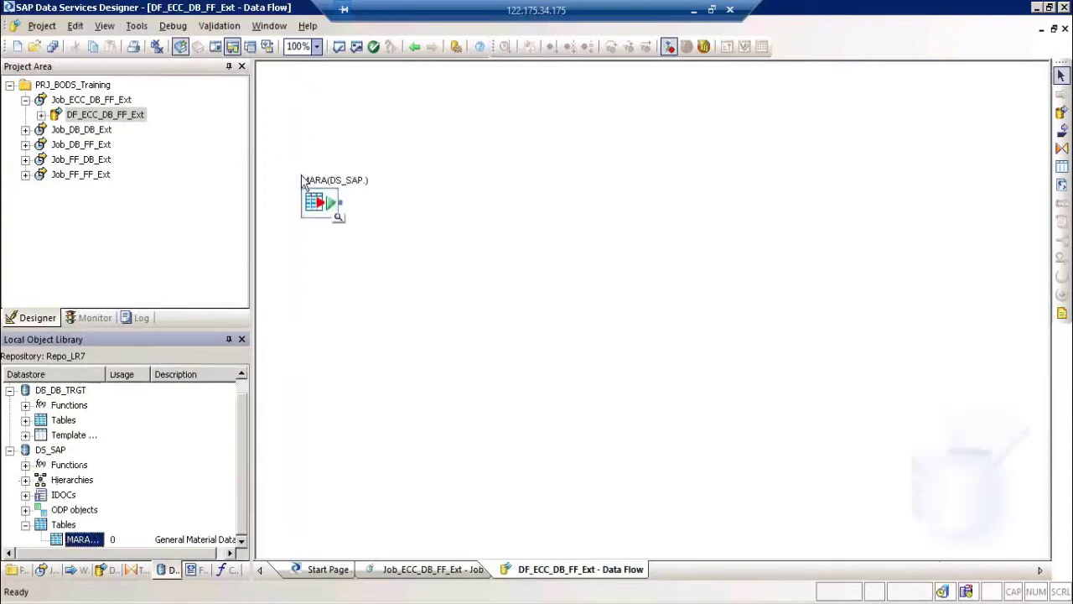
click(11, 390)
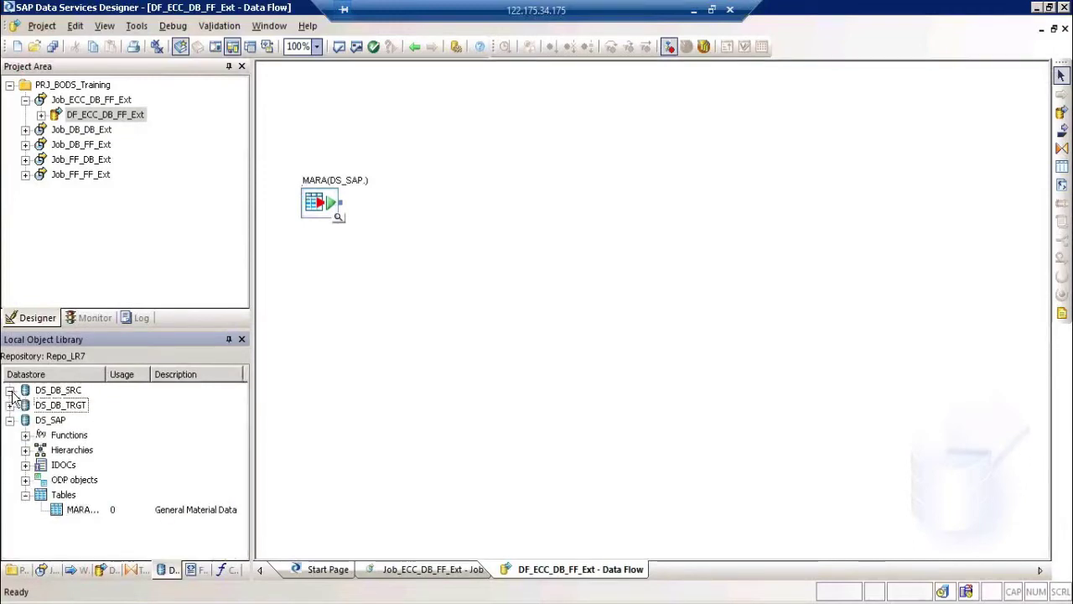
click(10, 391)
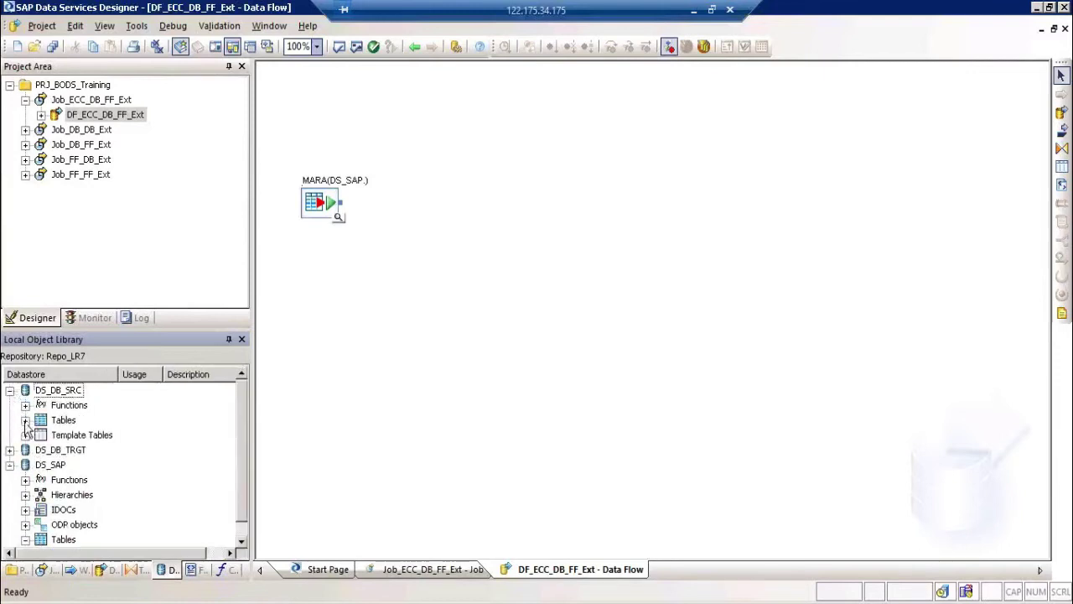
click(26, 420)
drag(74, 438, 445, 314)
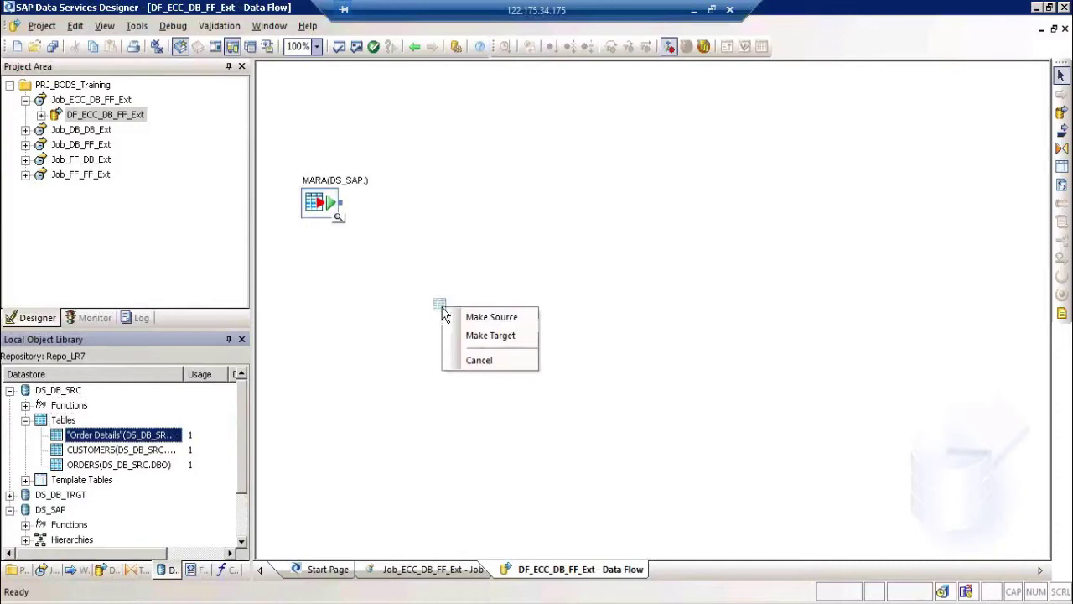
click(493, 361)
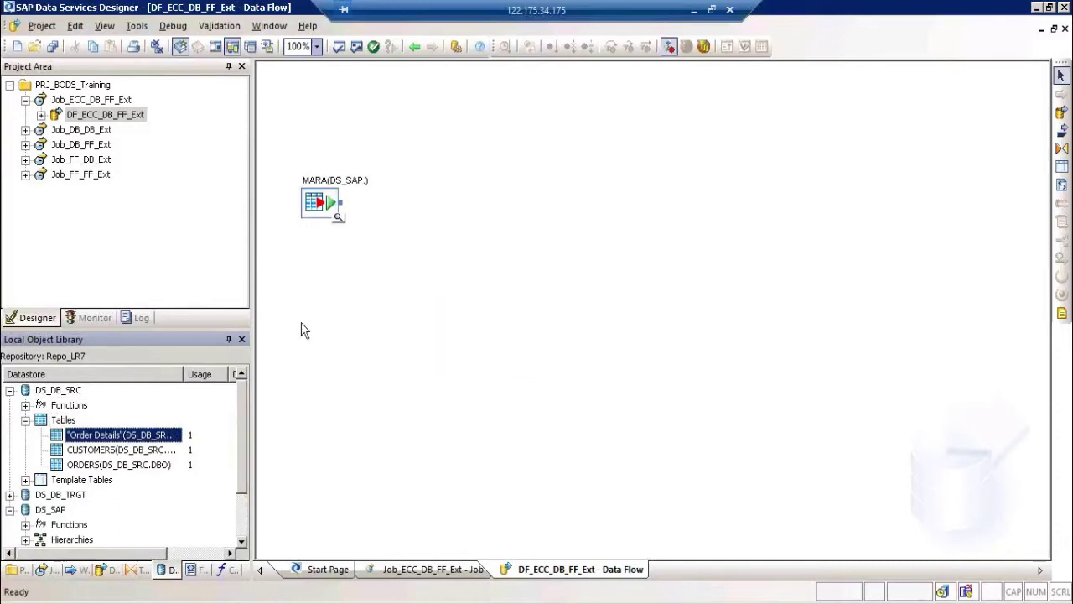
click(9, 391)
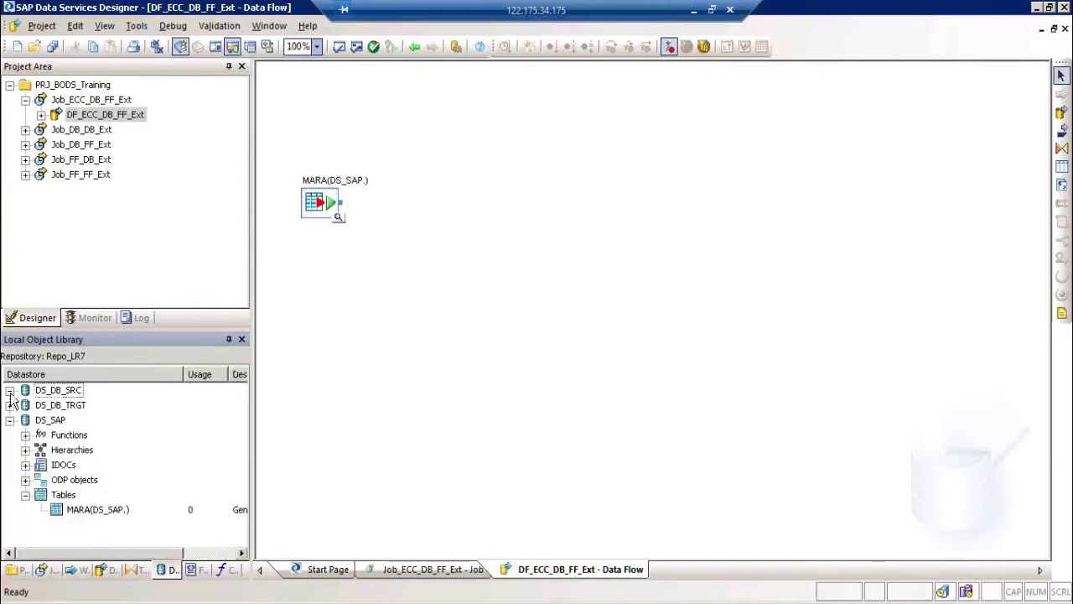
double_click(323, 180)
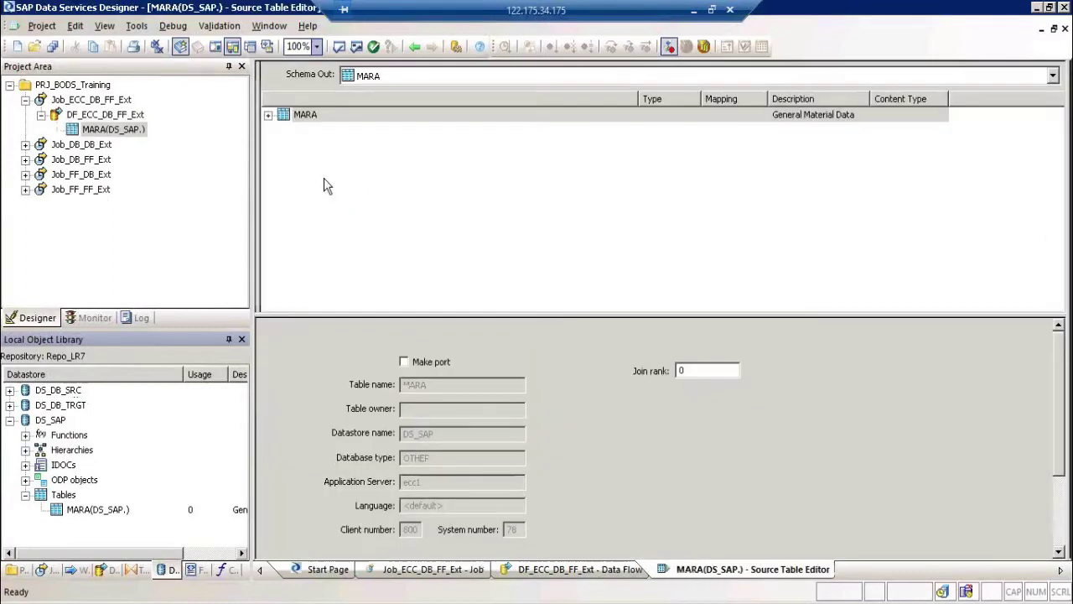
click(268, 115)
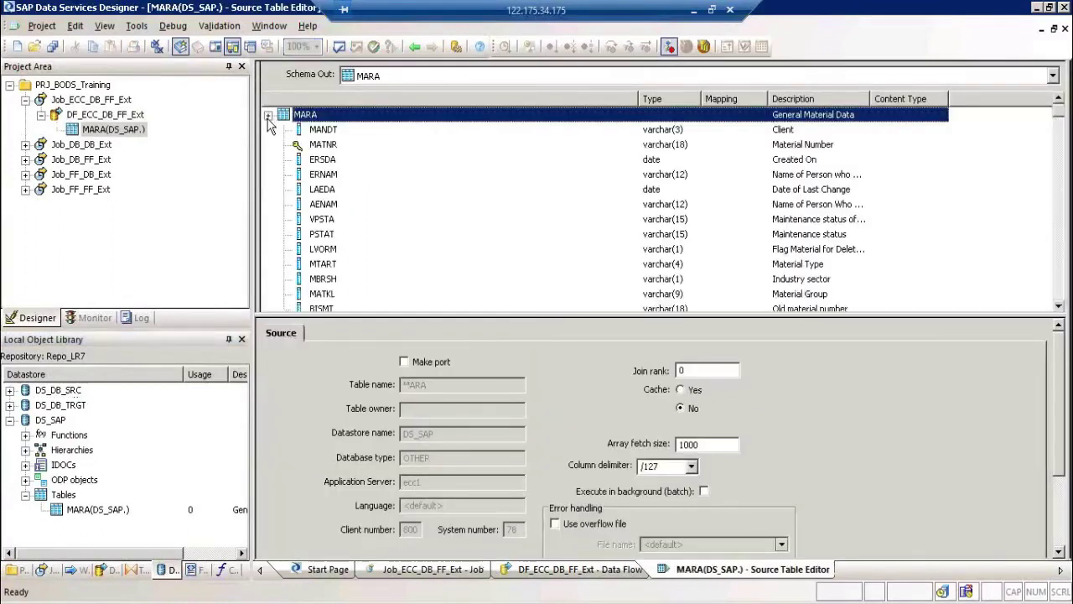
key(Down)
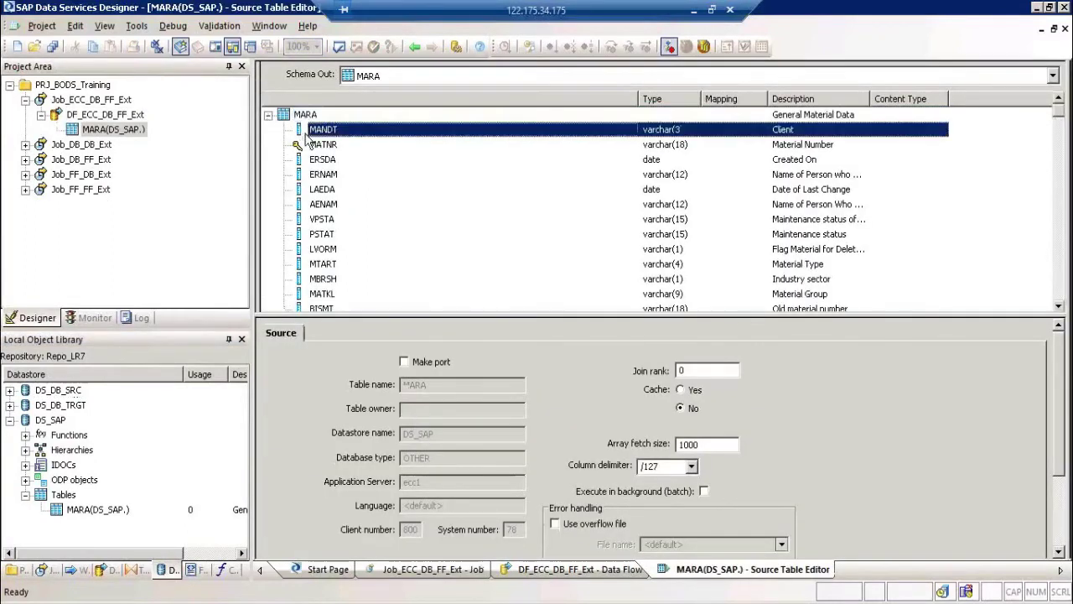
key(shift+Down)
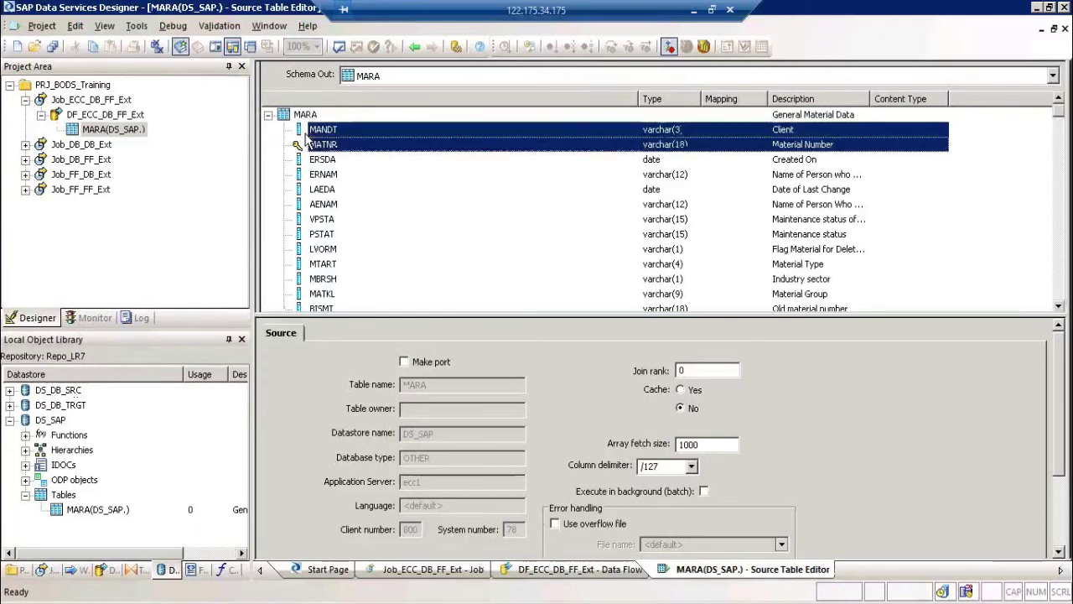
key(shift+Down)
key(shift+Down)
key(shift+Down)
key(shift+Down)
key(shift+Down)
key(shift+Down)
key(shift+Down)
key(shift+Down)
key(shift+Down)
key(shift+Down)
key(shift+Down)
key(shift+Down)
key(shift+Down)
key(shift+Down)
key(shift+Down)
key(shift+Down)
key(shift+Down)
key(shift+Down)
key(shift+Down)
key(shift+Down)
key(shift+Down)
key(shift+Down)
key(shift+Down)
key(shift+Down)
key(shift+Down)
key(shift+Down)
key(shift+Down)
key(shift+Down)
key(shift+Down)
key(shift+Down)
key(shift+Down)
key(shift+Down)
key(shift+Down)
key(shift+Down)
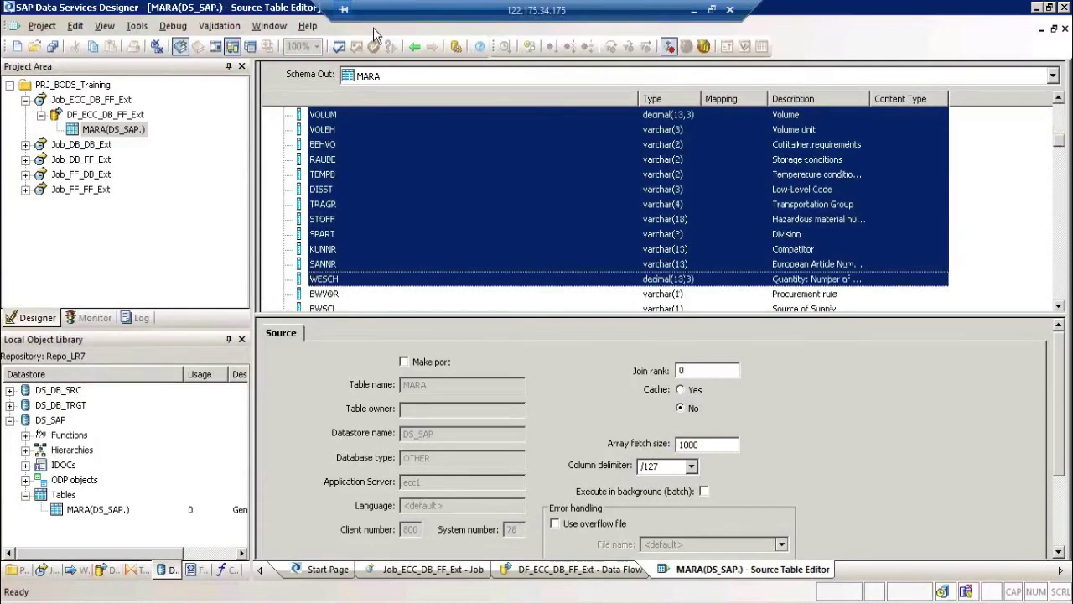
click(415, 47)
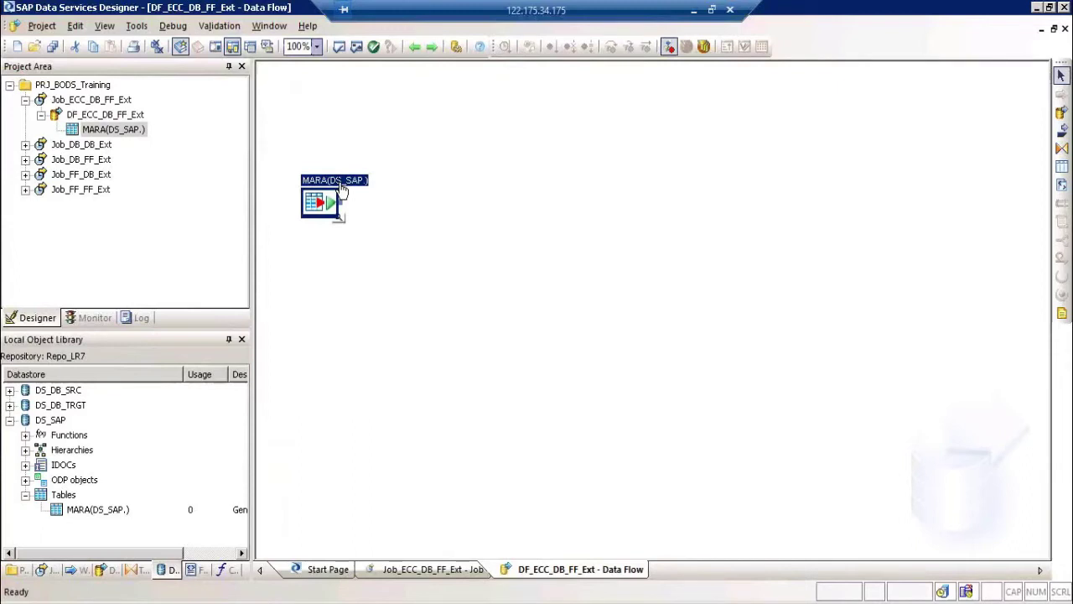
Step: Place a Query transform from the Transforms library beside MARA and name it QRY_EXT
click(1062, 150)
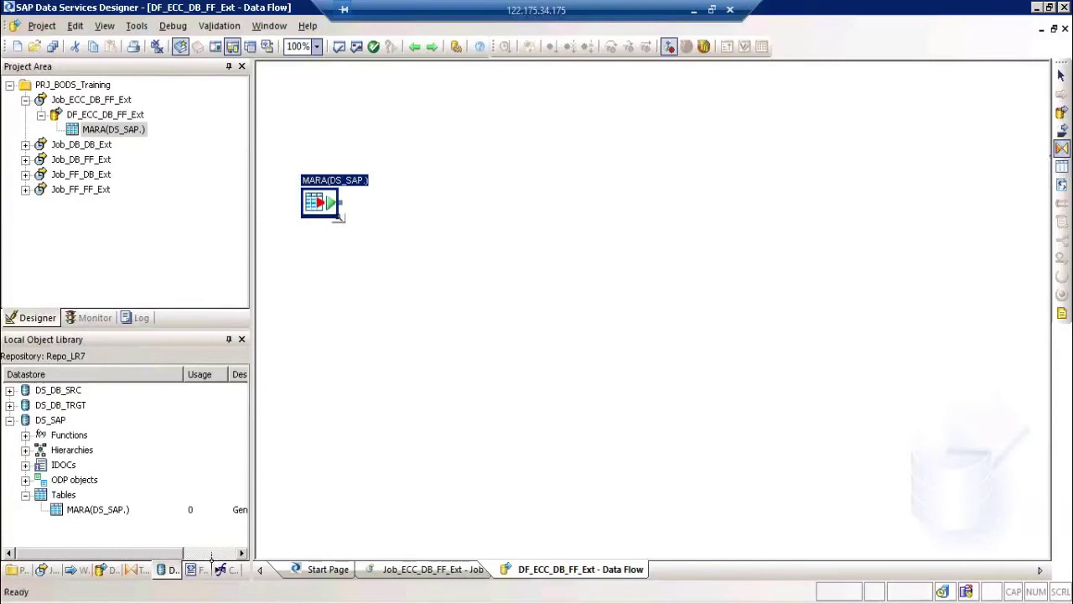
click(133, 572)
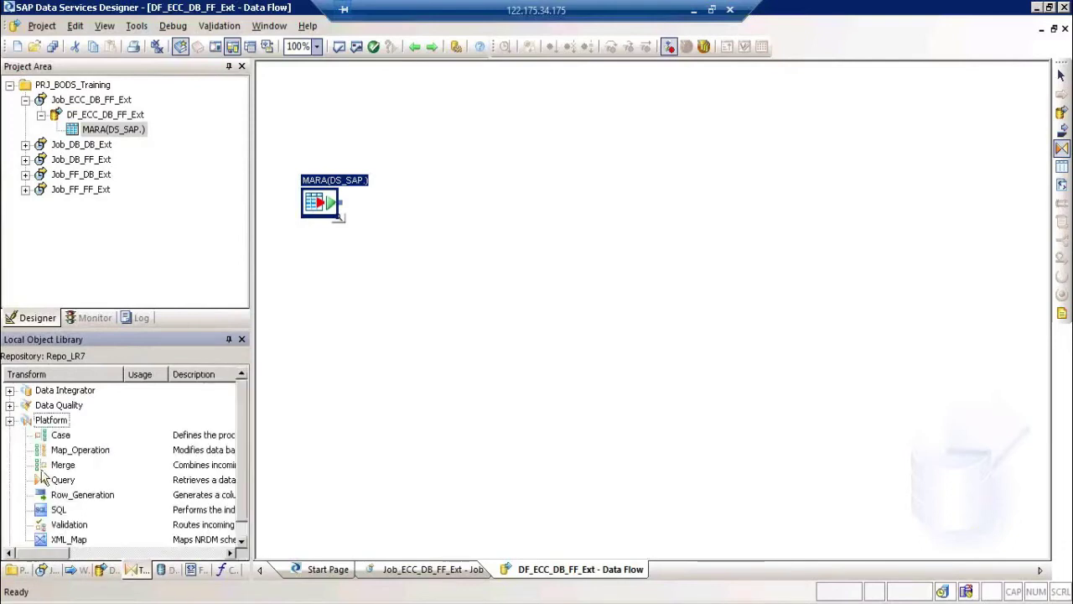
click(57, 481)
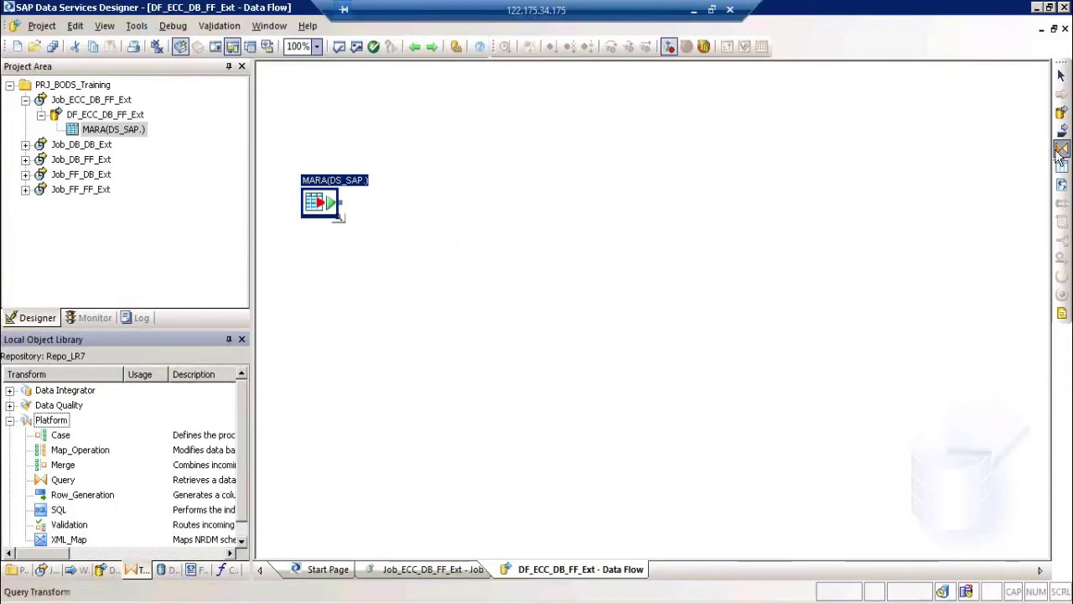
click(479, 209)
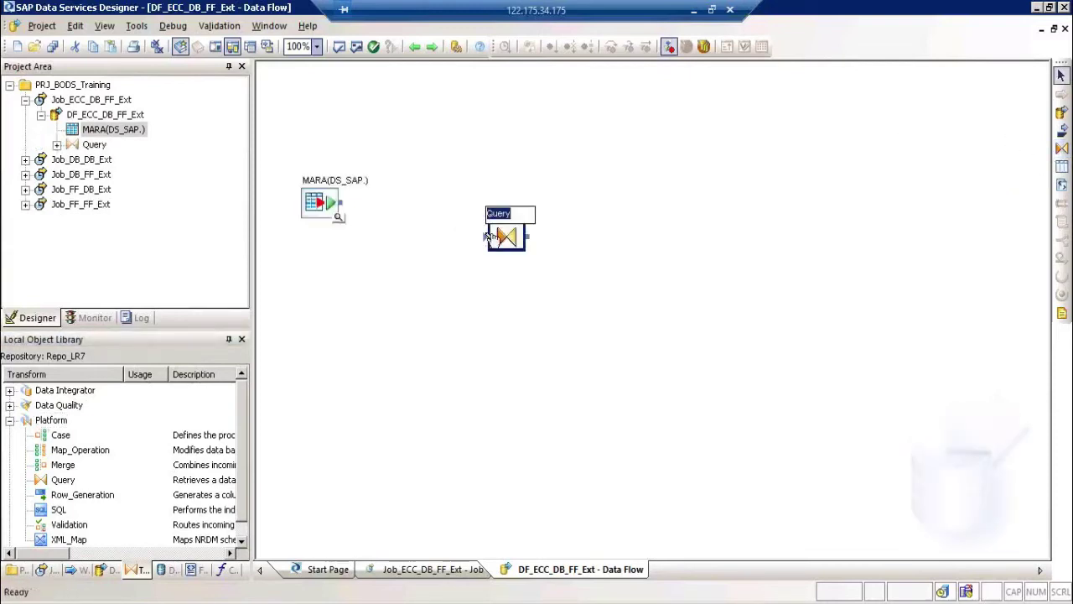
text(QRY_EXT)
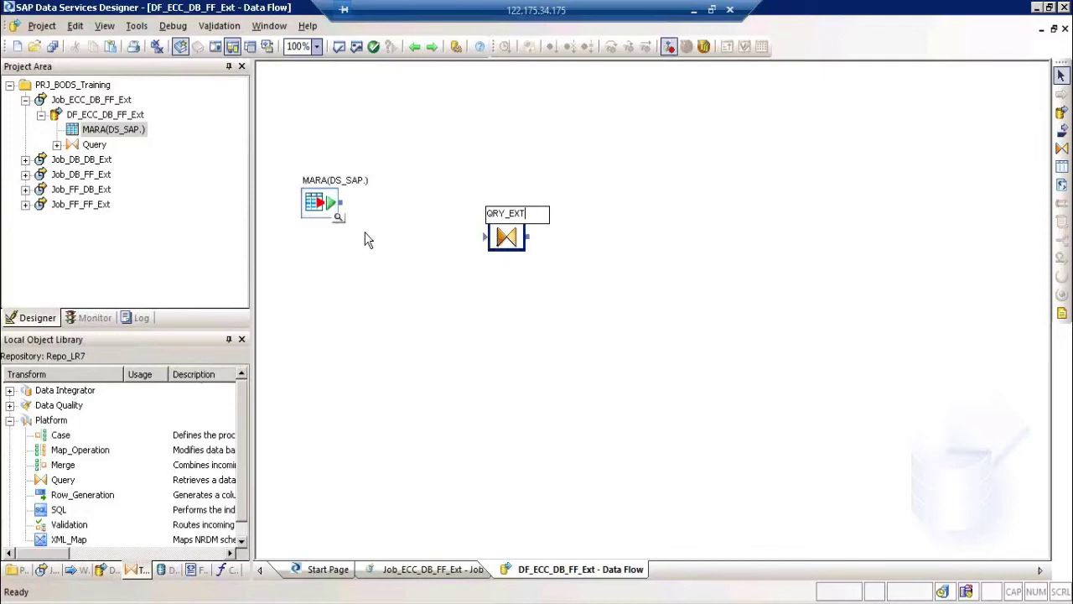
Step: Link MARA's output to the query's input and rename the query QT_Ext
drag(342, 203, 486, 243)
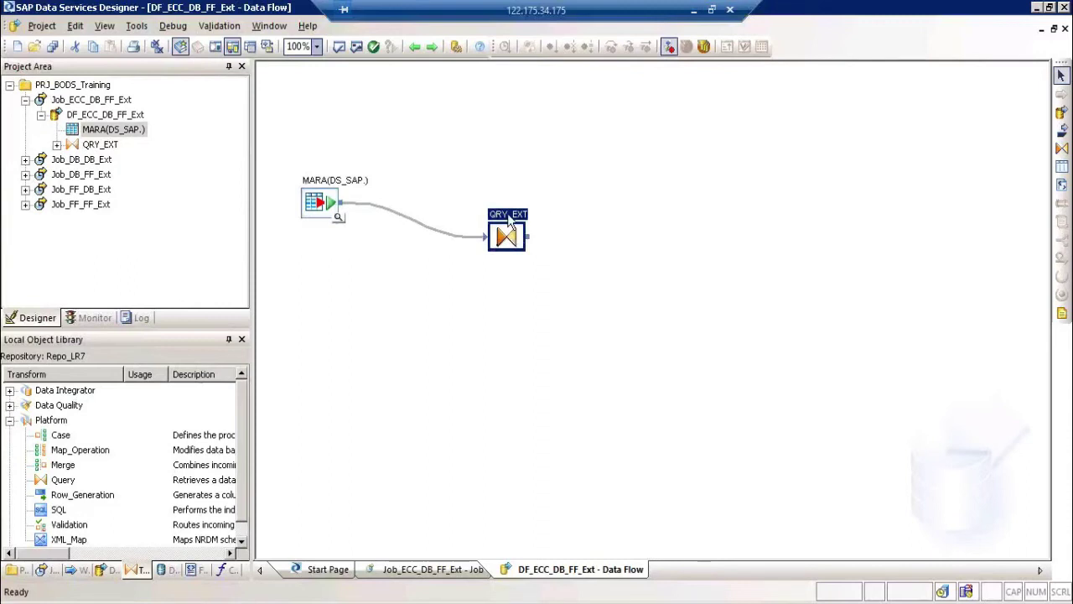
click(509, 215)
text(QT_)
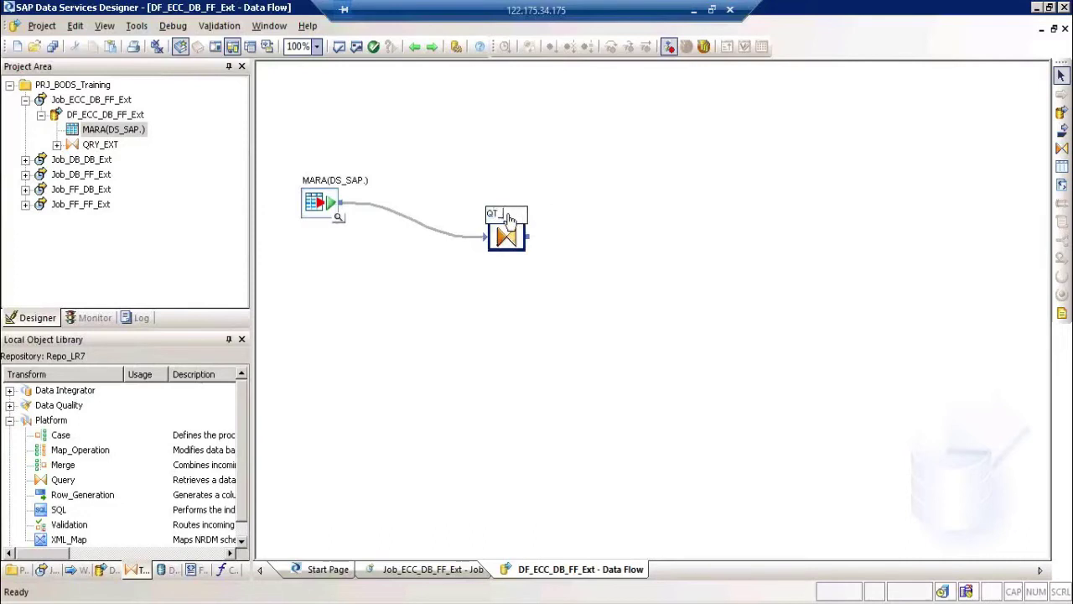
text(GroupBy)
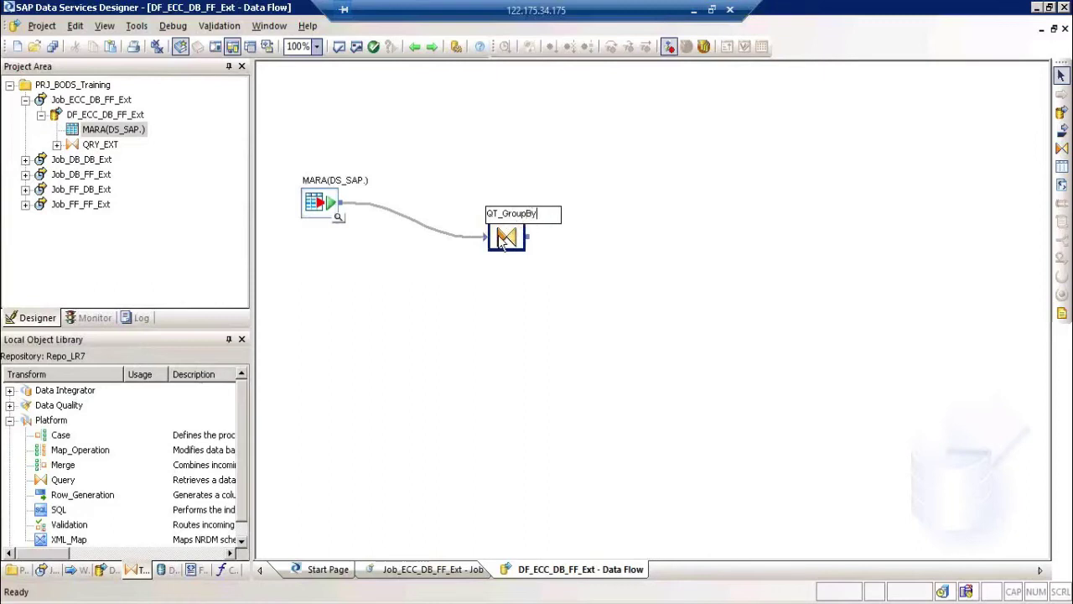
key(BackSpace)
key(BackSpace)
key(BackSpace)
key(BackSpace)
key(BackSpace)
key(BackSpace)
key(BackSpace)
text(Ext)
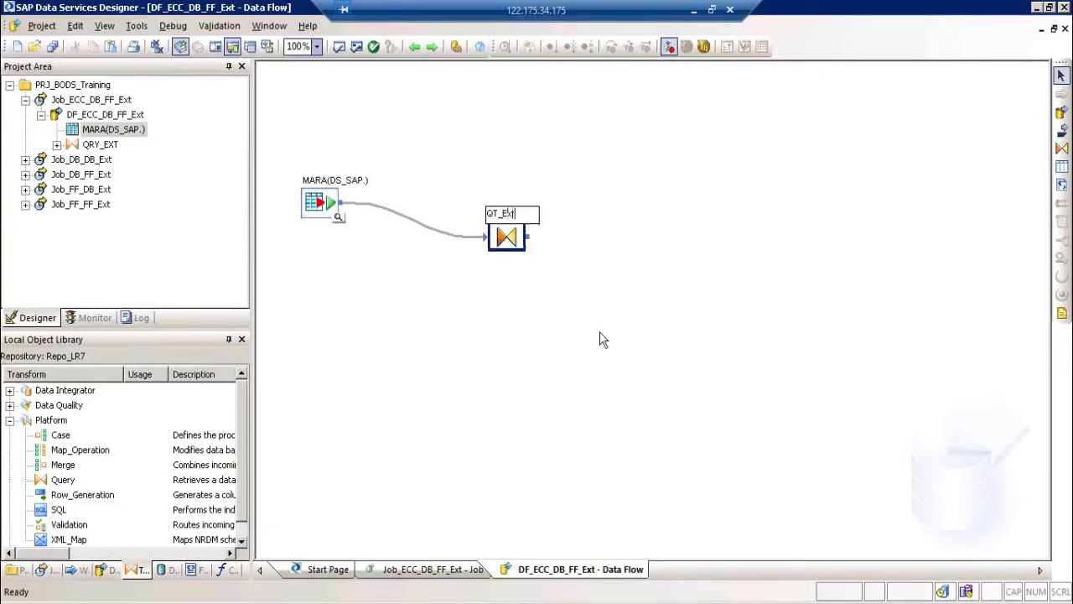
click(600, 336)
Step: Open QT_Ext in the Query Editor and expand MARA's columns in Schema In
double_click(508, 220)
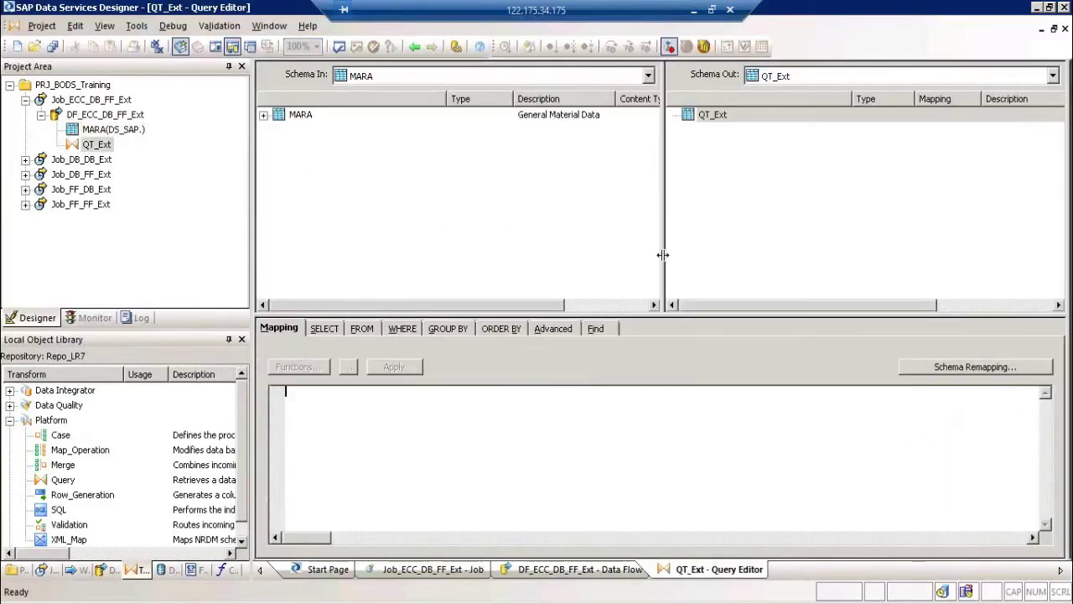
drag(658, 253, 574, 242)
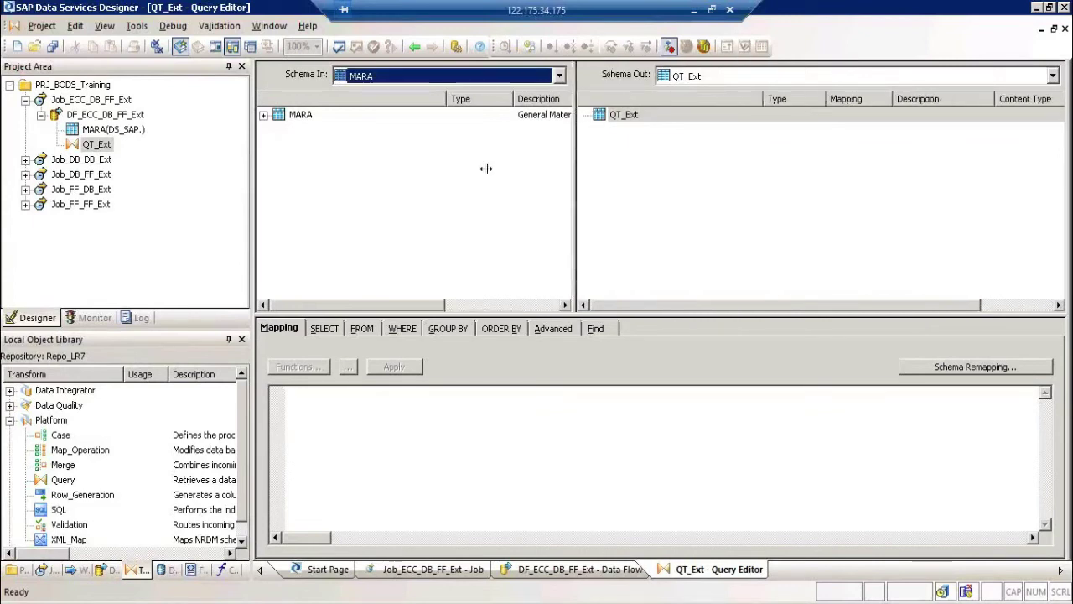
click(264, 115)
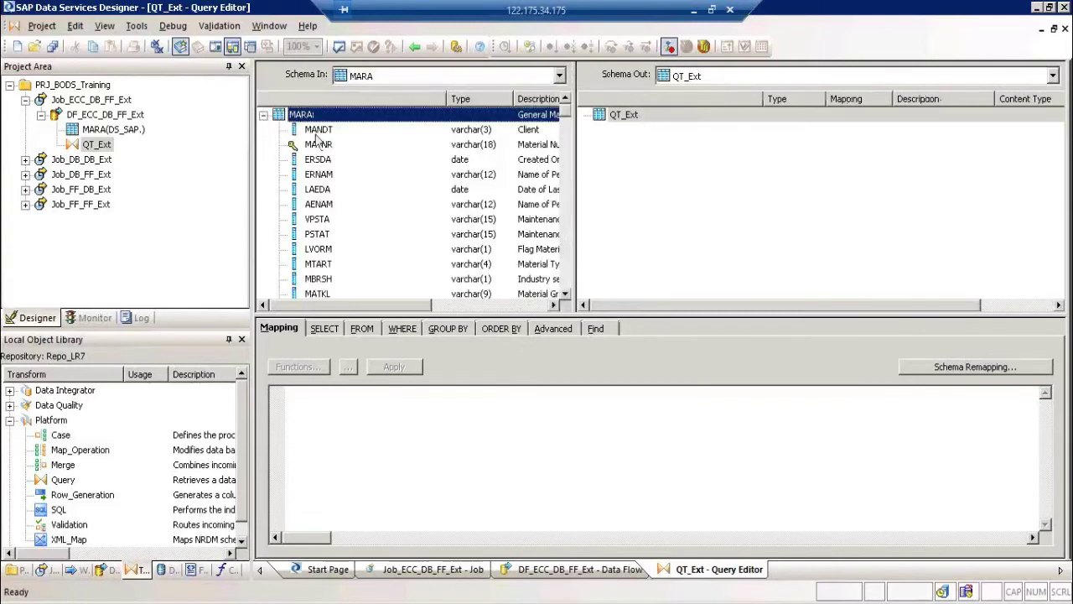
click(318, 130)
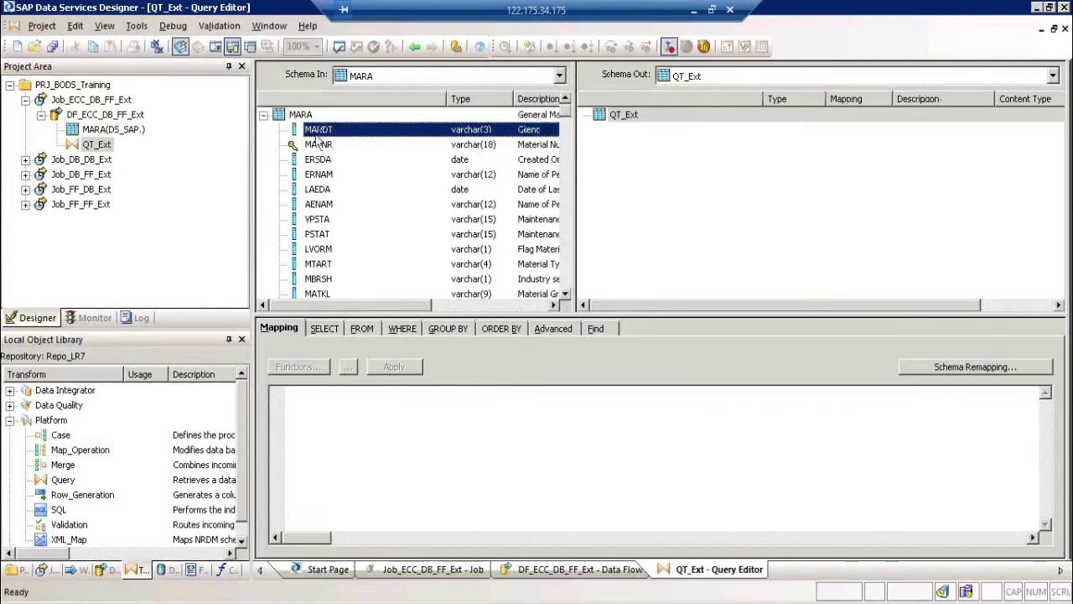
click(319, 145)
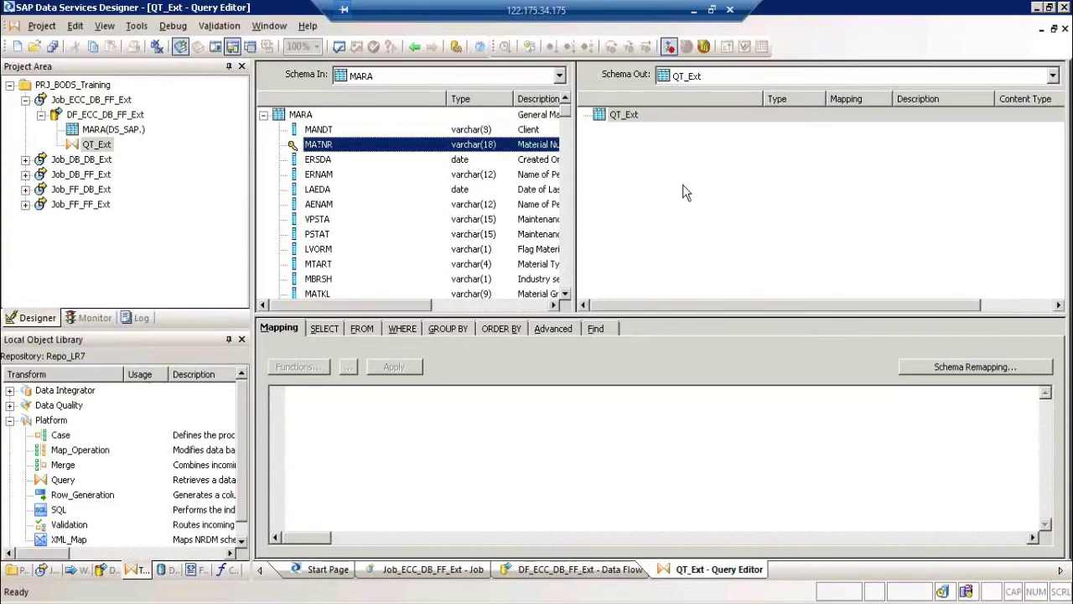
shift+click(324, 176)
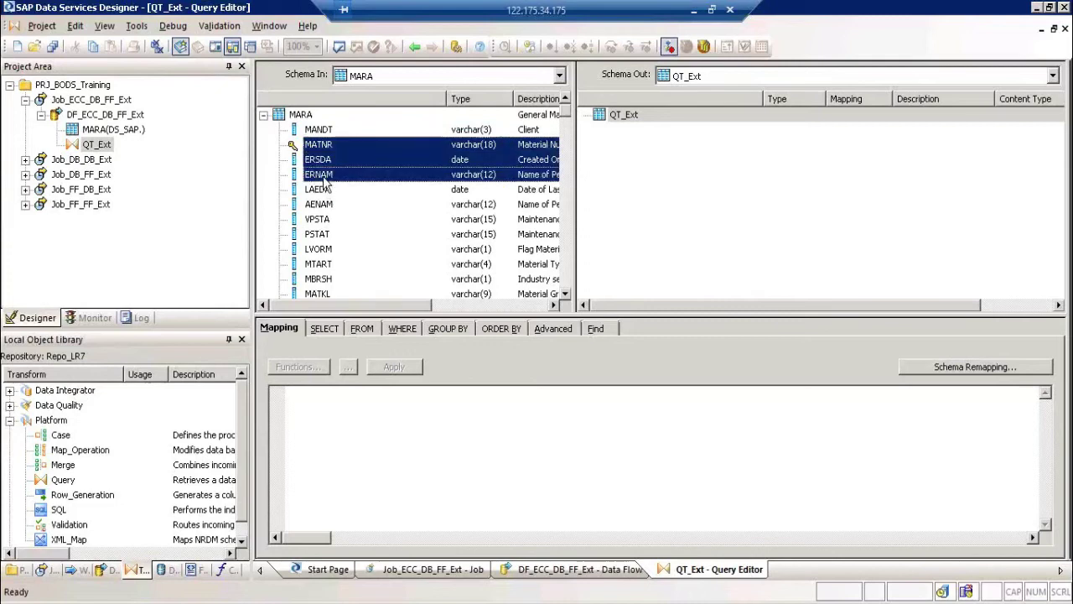
click(325, 130)
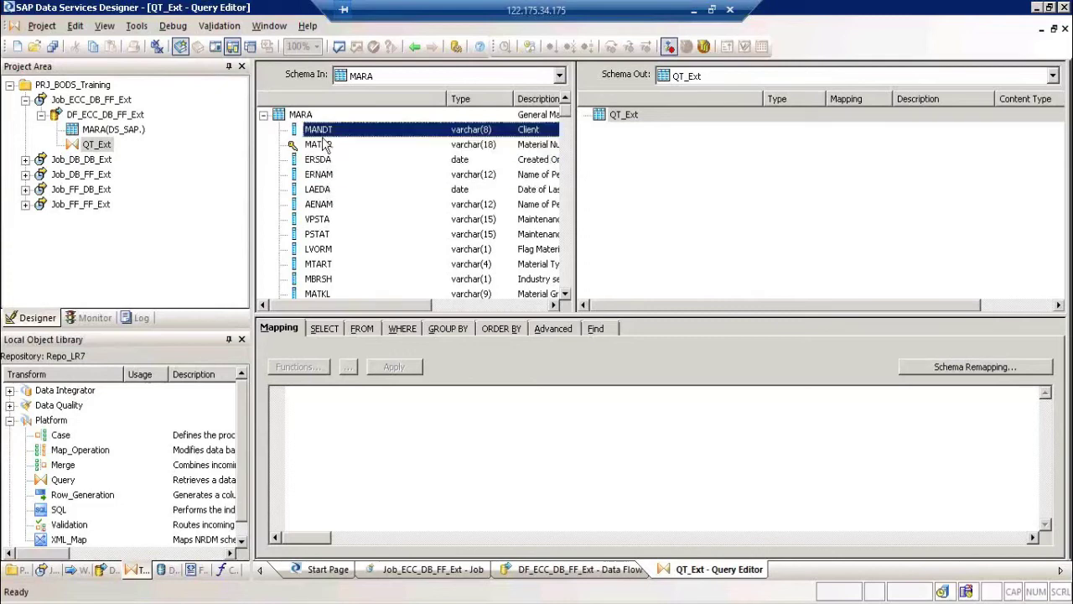
shift+click(328, 263)
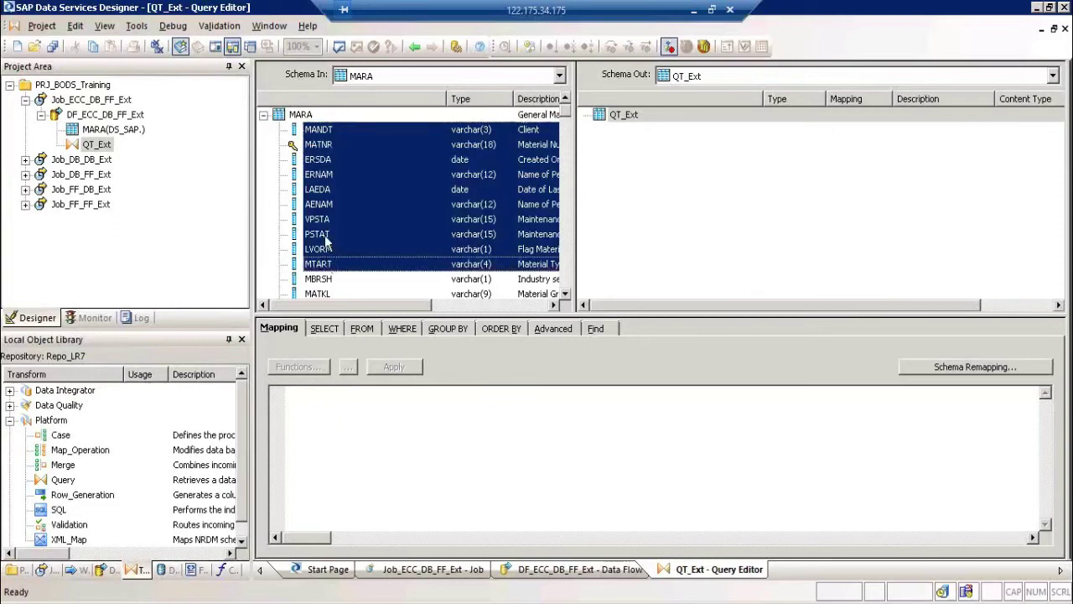
Step: Map MATNR, ERNAM, PSTAT, LVORM, MTART, MBRSH and MATKL to the QT_Ext output
click(329, 146)
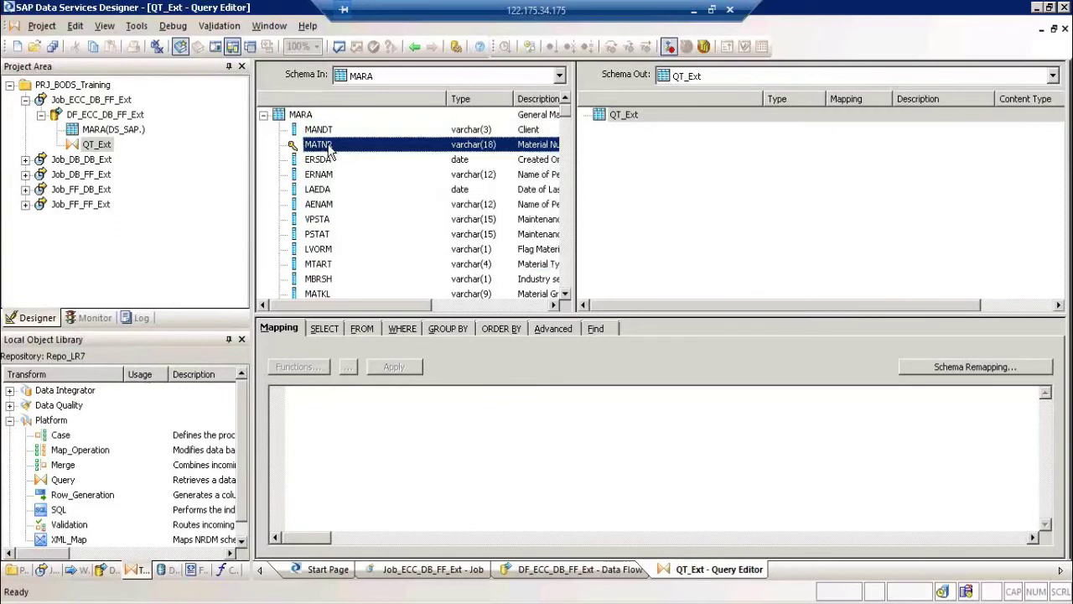
ctrl+click(328, 178)
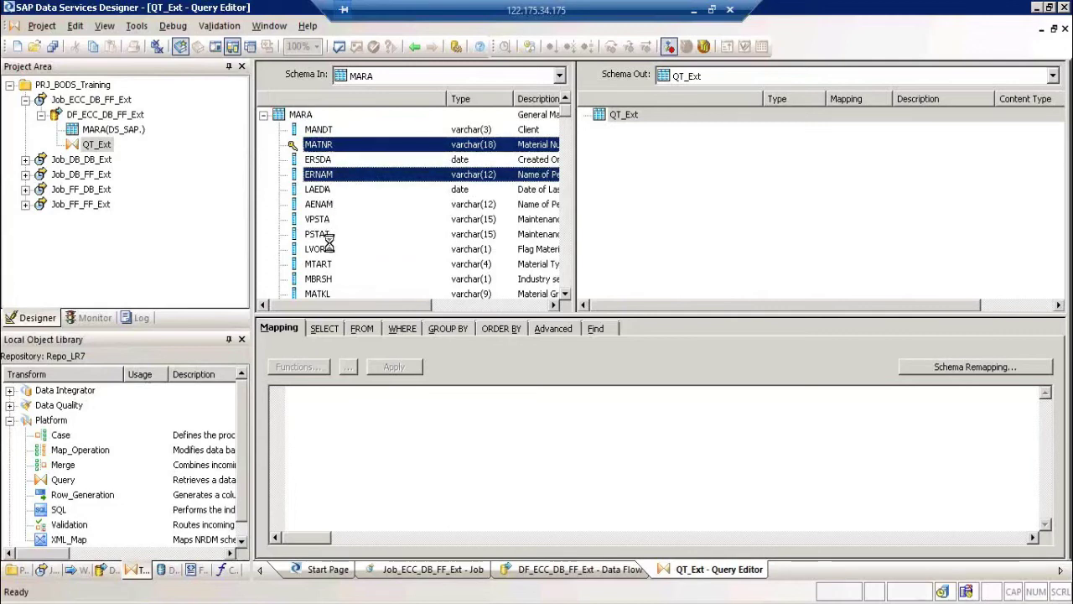
ctrl+click(329, 236)
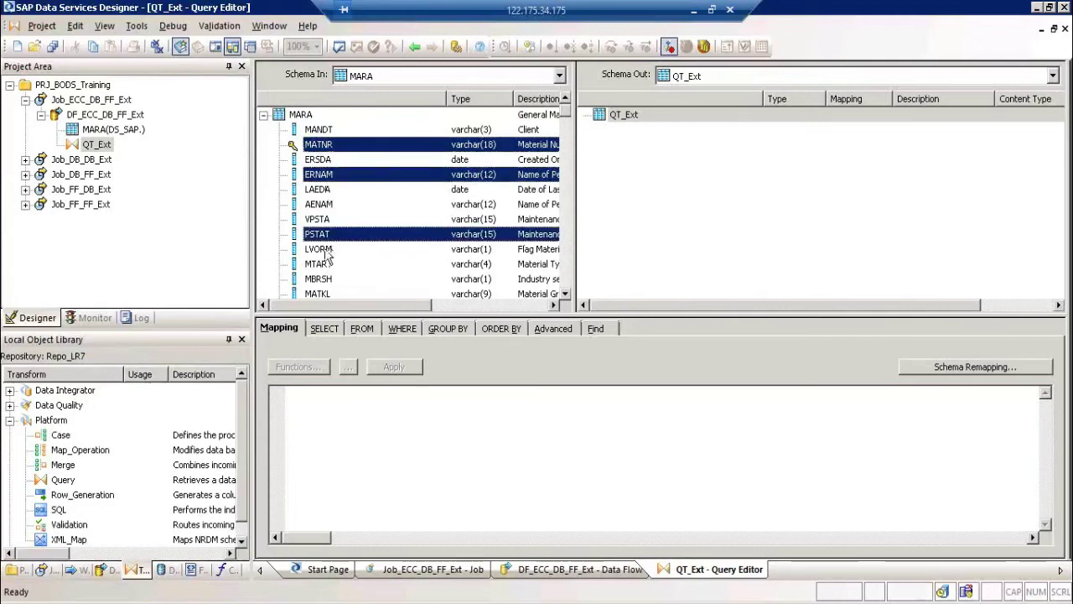
ctrl+click(328, 251)
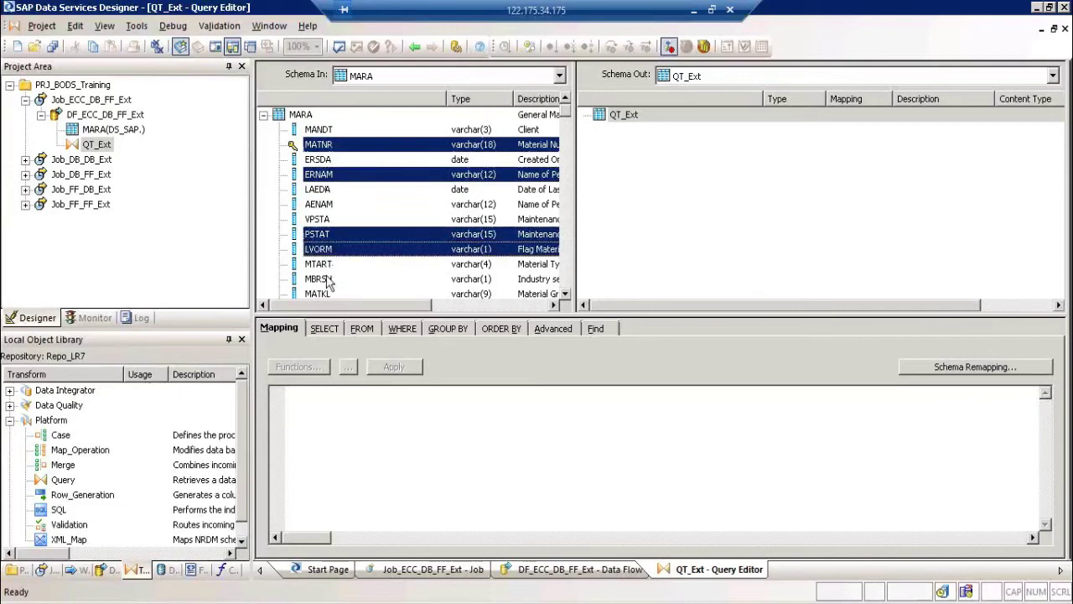
ctrl+click(329, 266)
ctrl+click(328, 279)
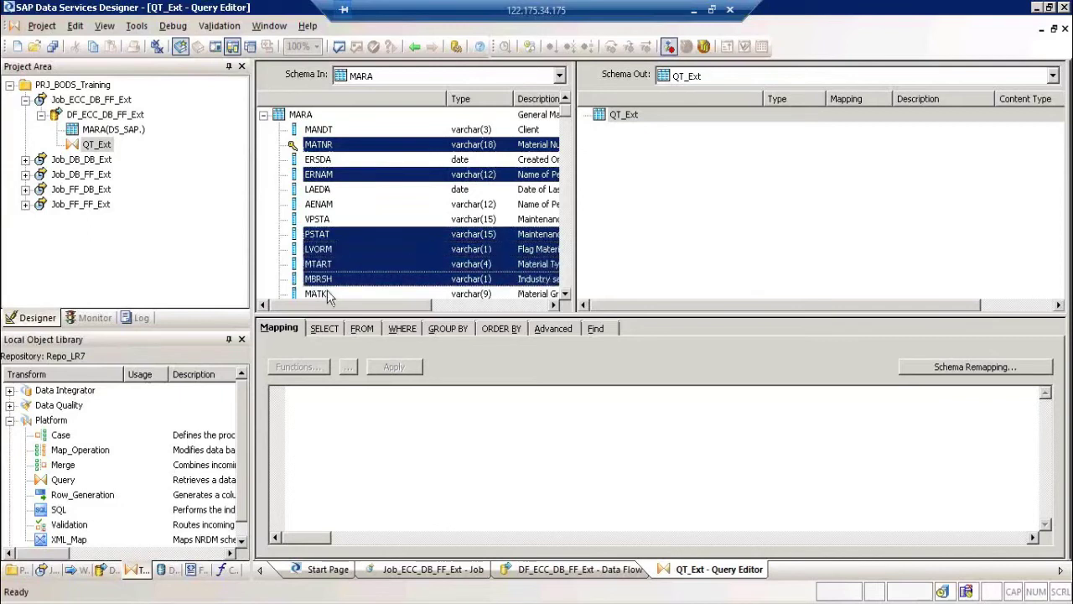
ctrl+click(328, 293)
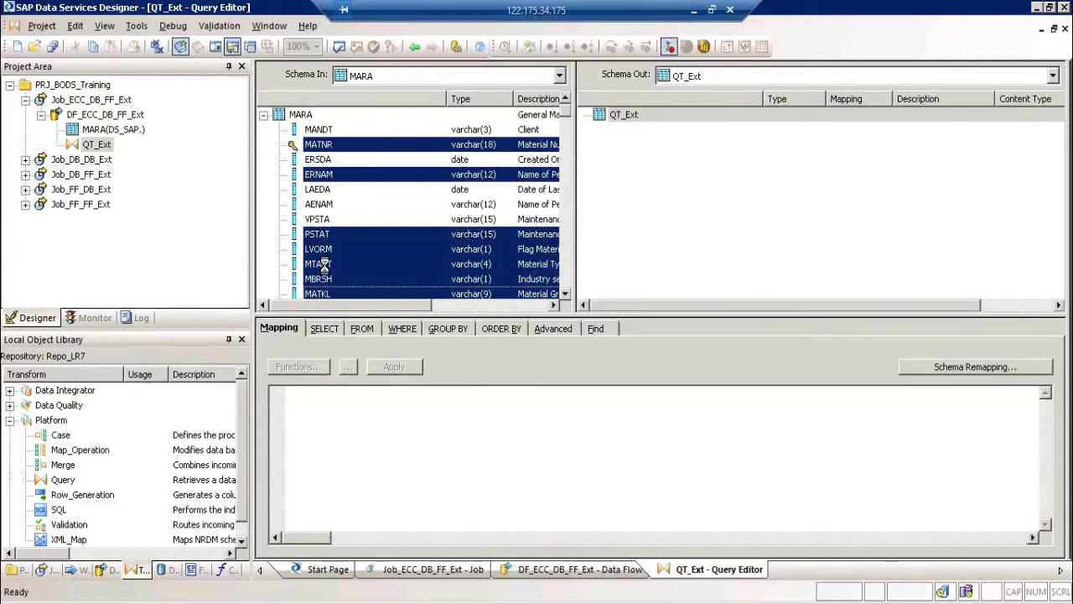
right_click(427, 252)
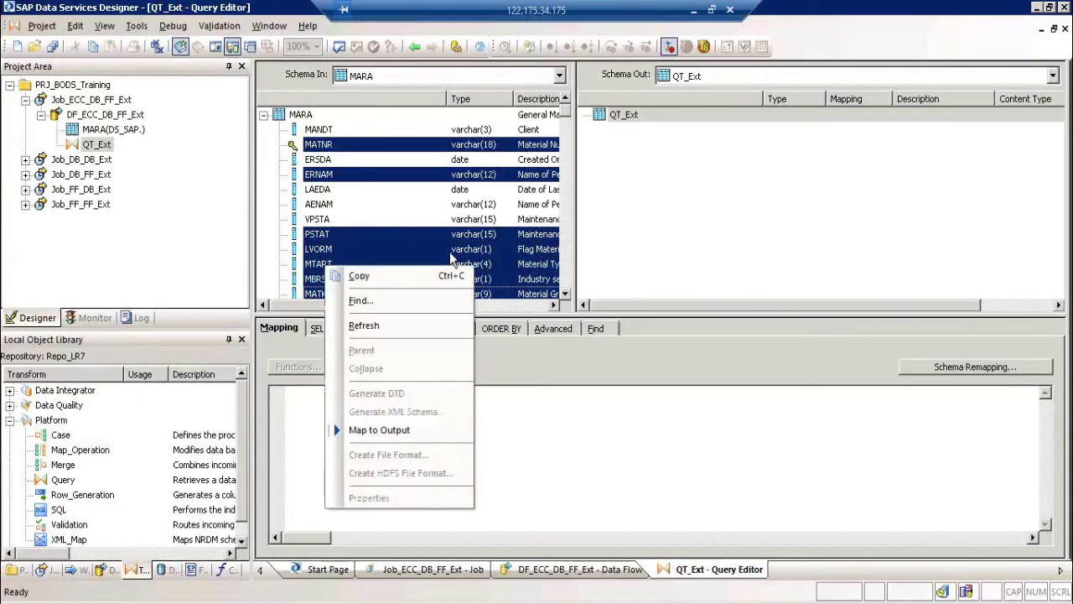
click(429, 434)
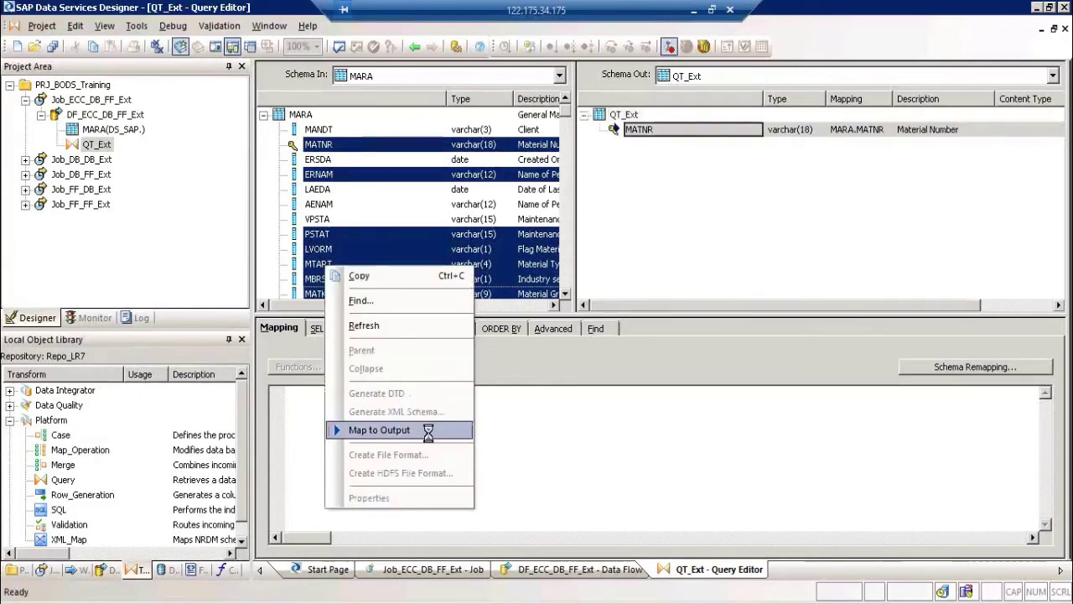
Step: Map MEINS to the end of QT_Ext's output and insert BSTME directly below MTART
click(569, 278)
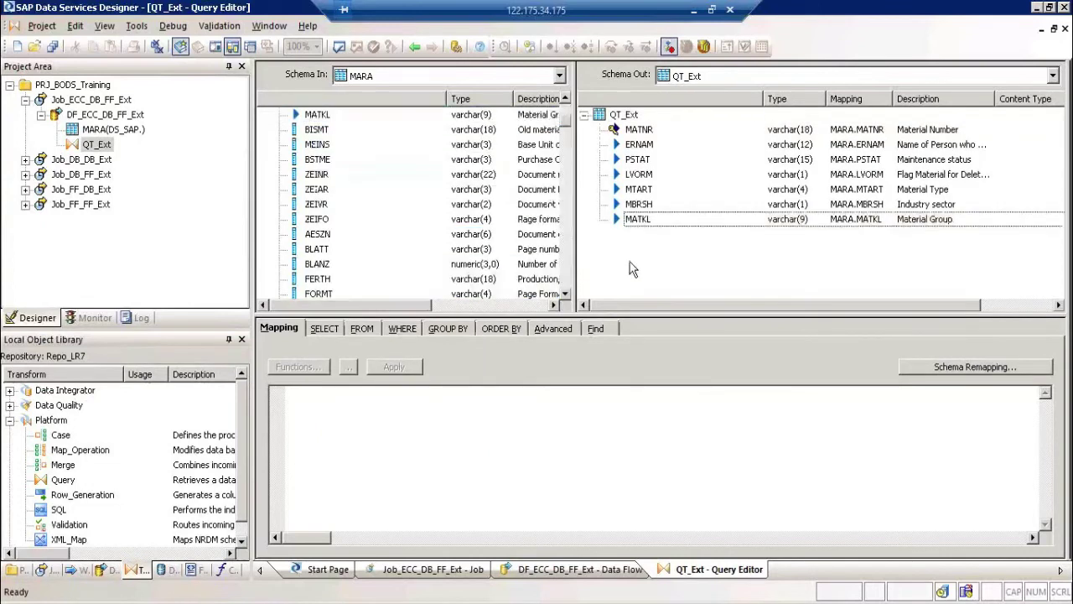
click(318, 145)
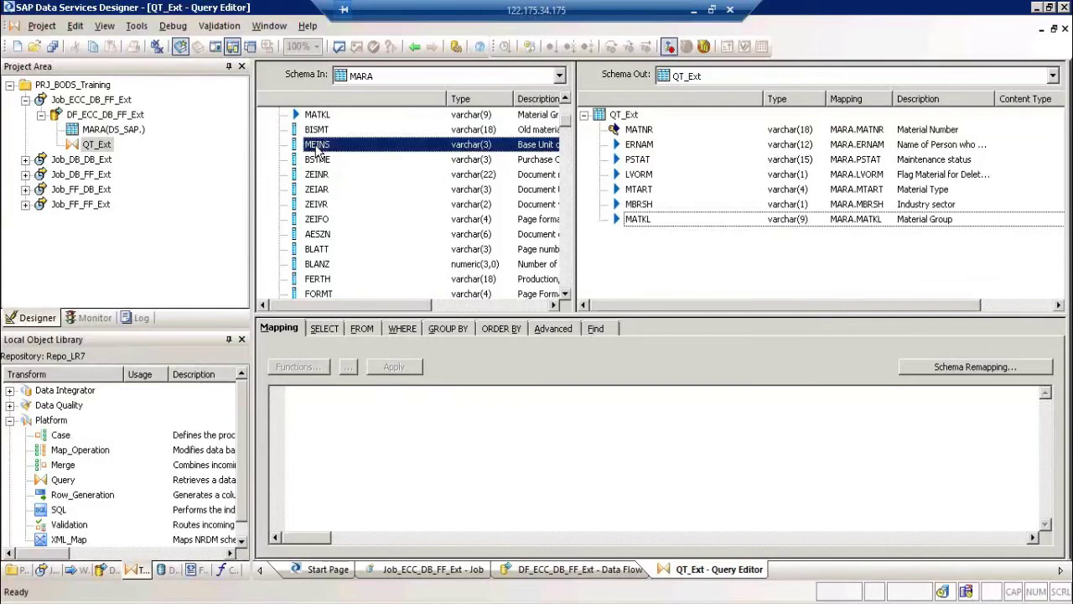
drag(612, 321, 633, 259)
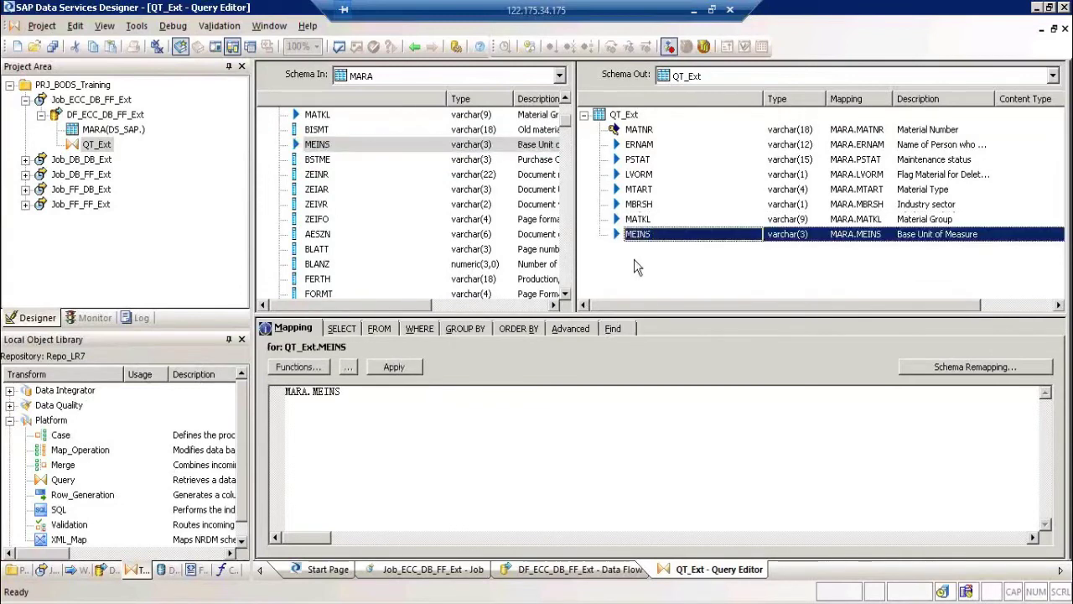
click(321, 161)
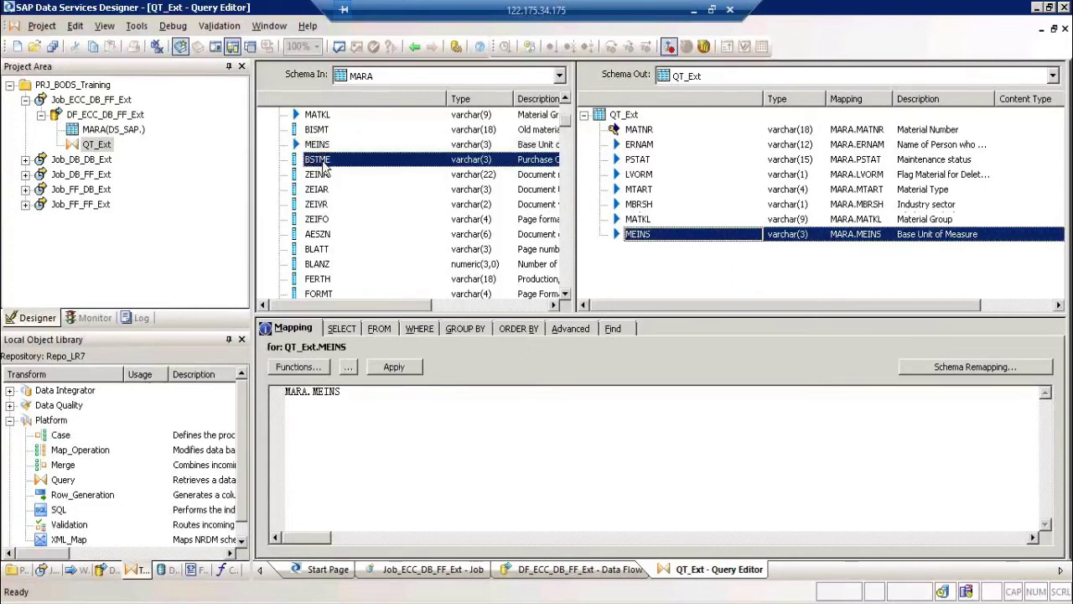
drag(324, 169, 647, 196)
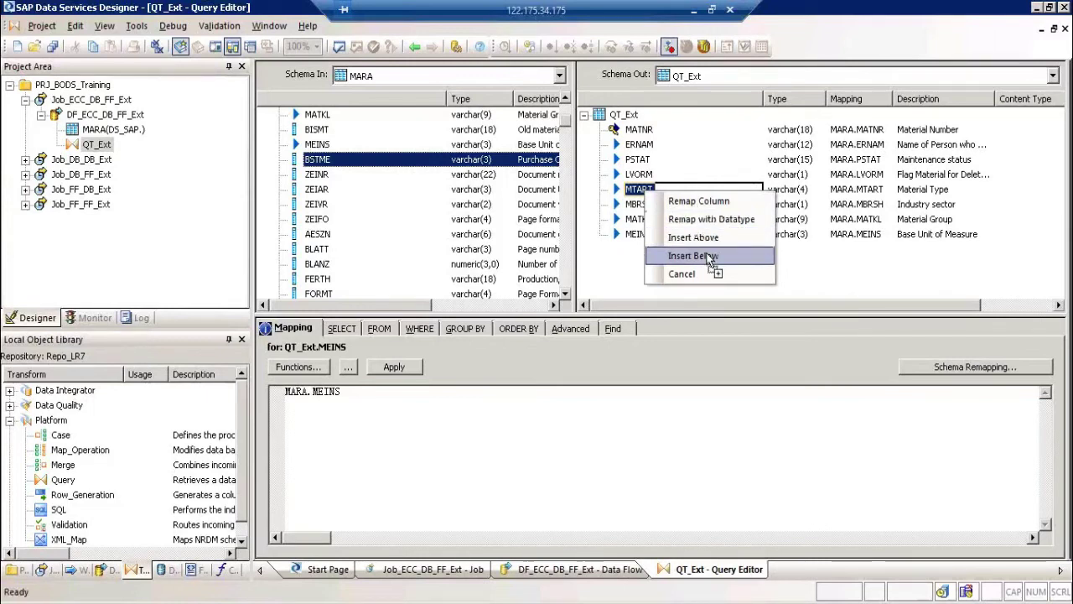
click(710, 257)
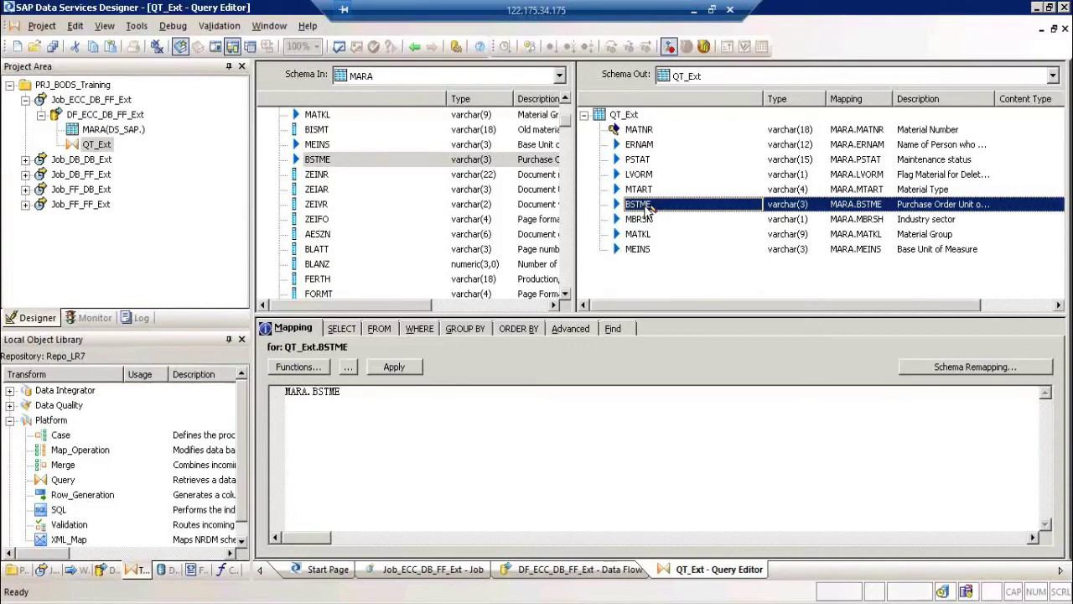
double_click(637, 130)
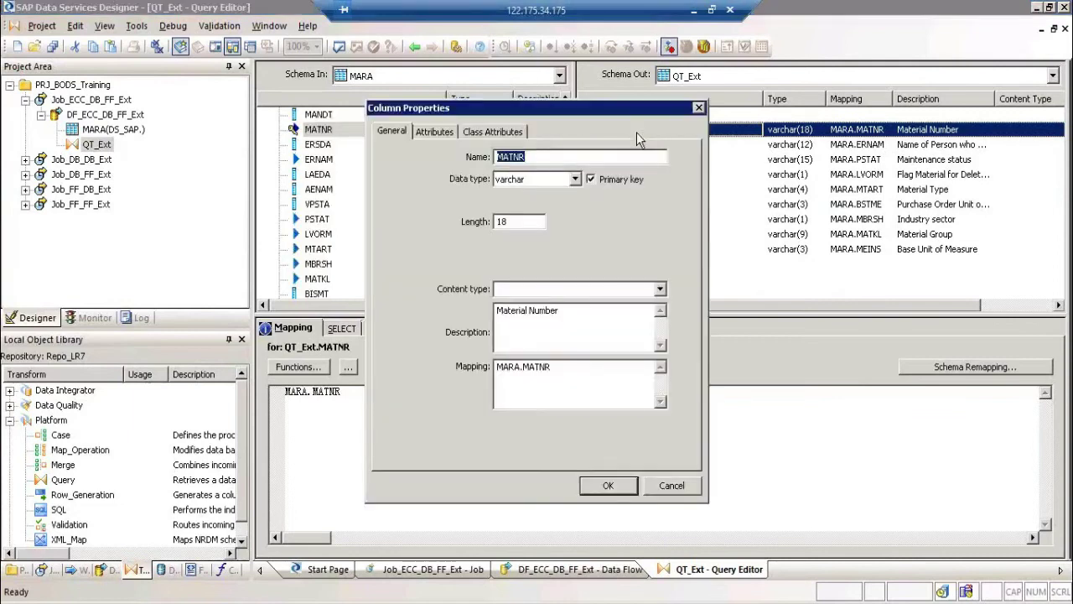
Step: Rename the MATNR output column to Material_Number
text(Matl)
text(ial)
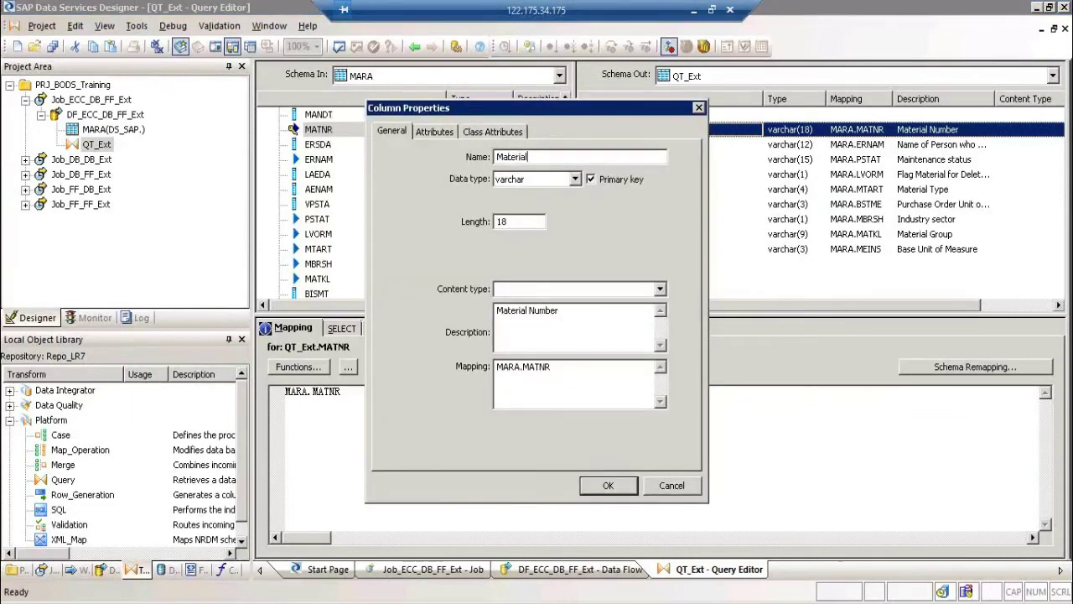
text(_Number)
click(610, 486)
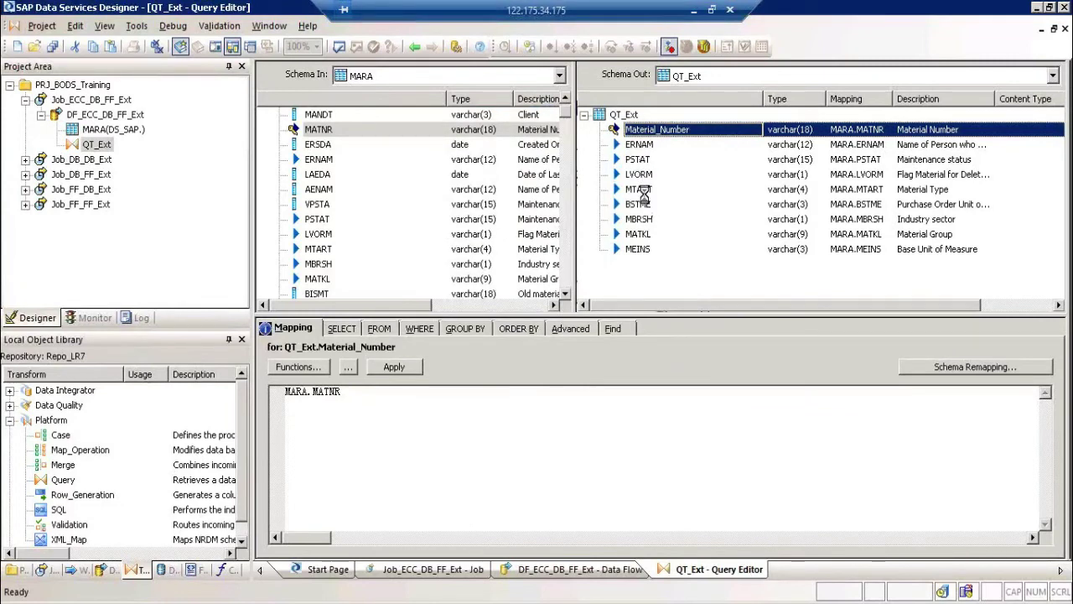
Step: Rename the MTART output column to Material Type
click(643, 191)
double_click(644, 192)
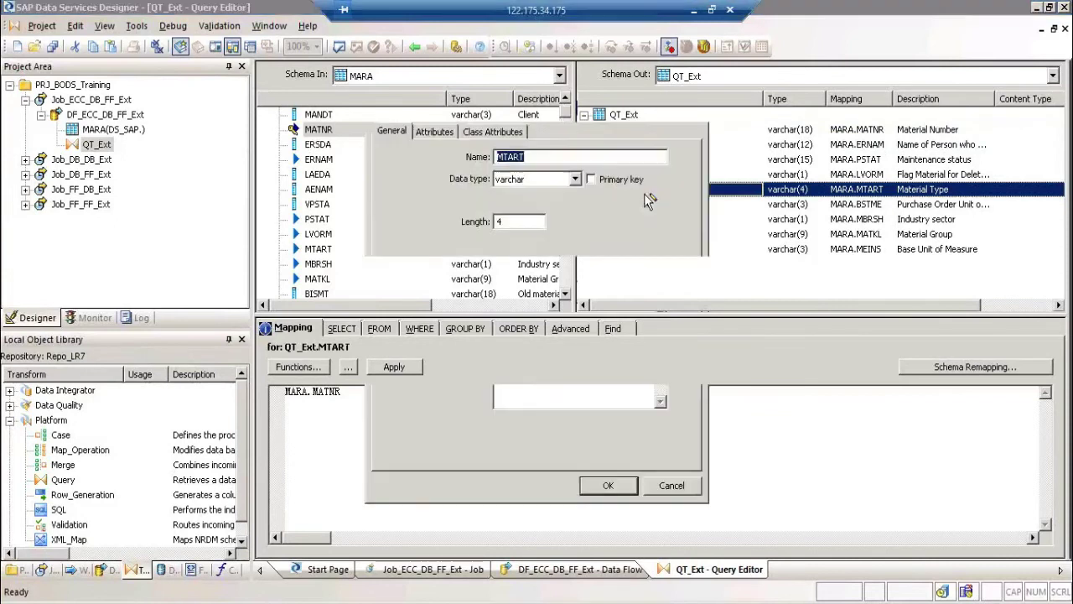
text(Mate)
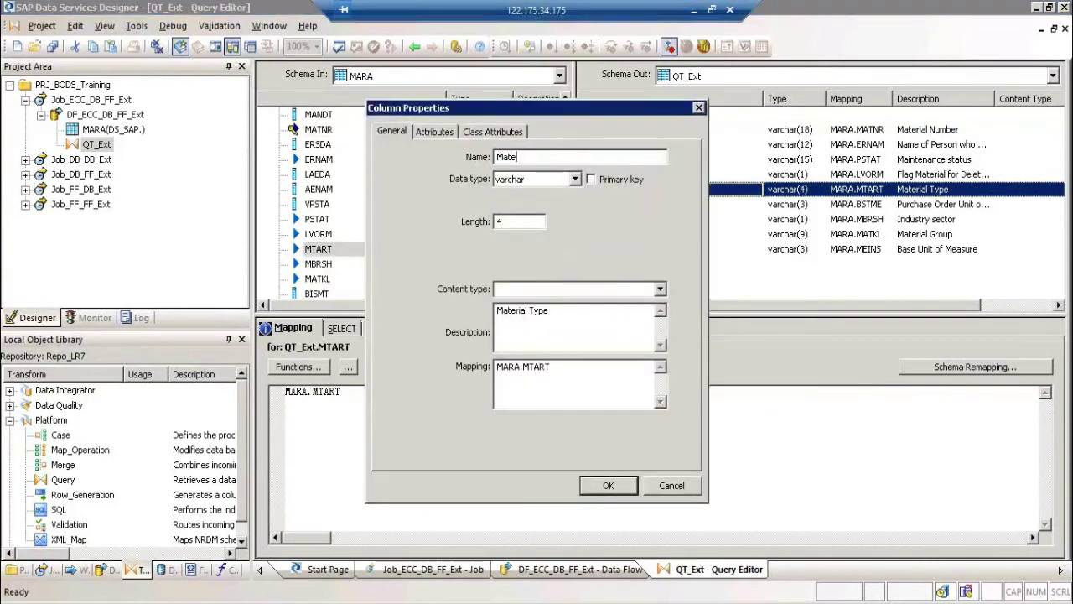
text(rial Type)
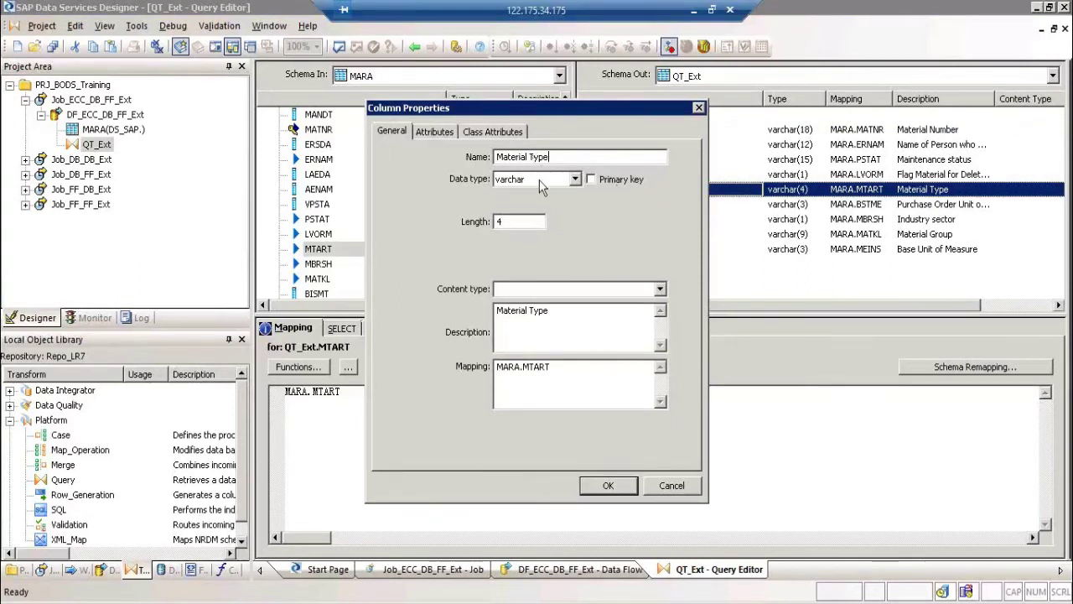
click(609, 485)
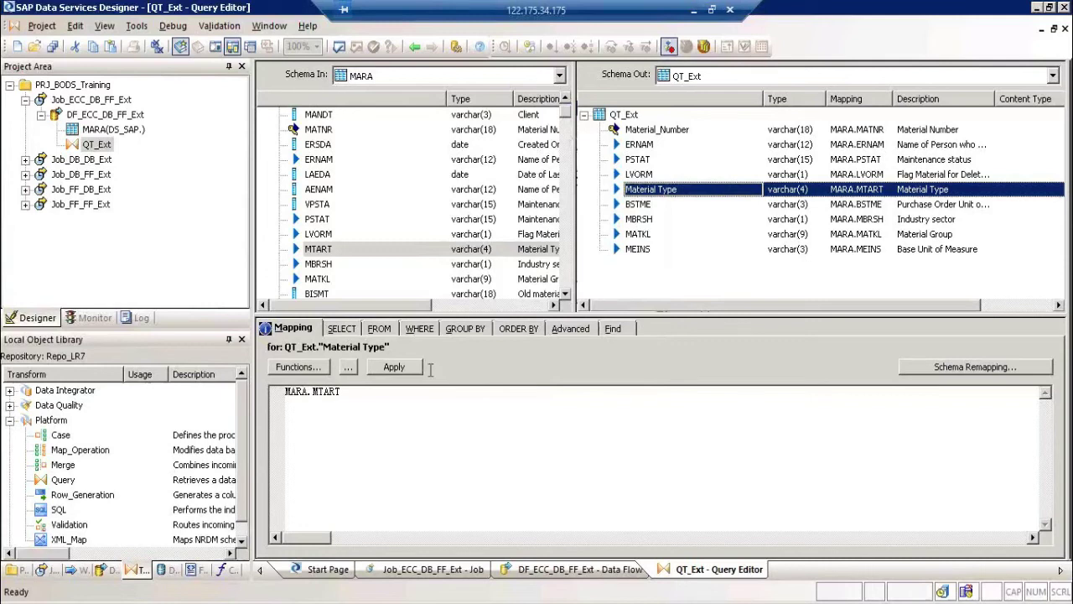
click(419, 327)
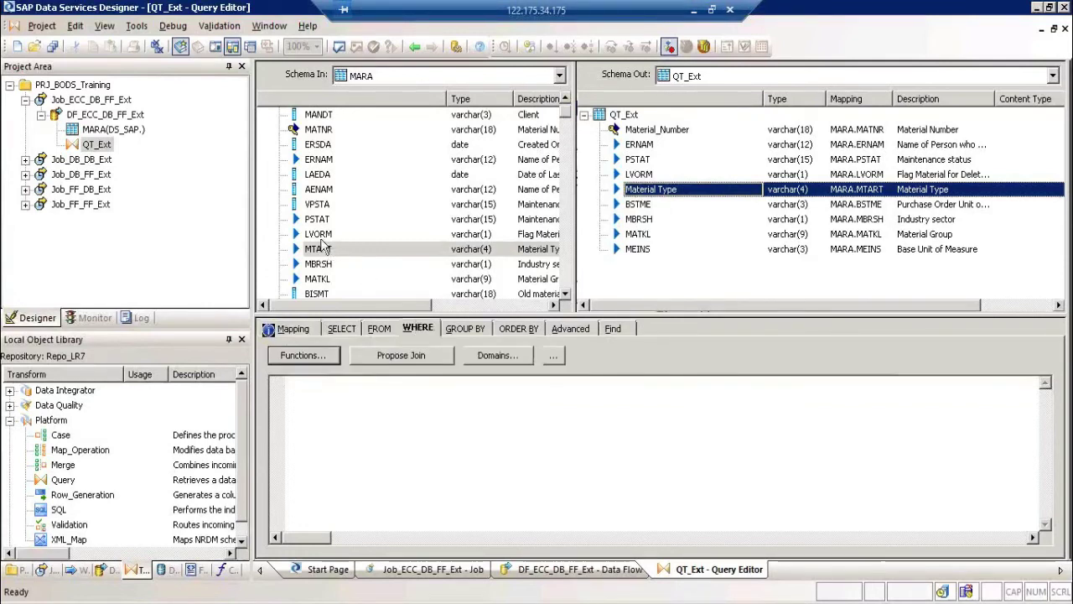
Step: Add the WHERE condition MARA.LVORM <> 'X' to QT_Ext and return to the data flow
drag(323, 236, 372, 410)
drag(372, 453, 372, 453)
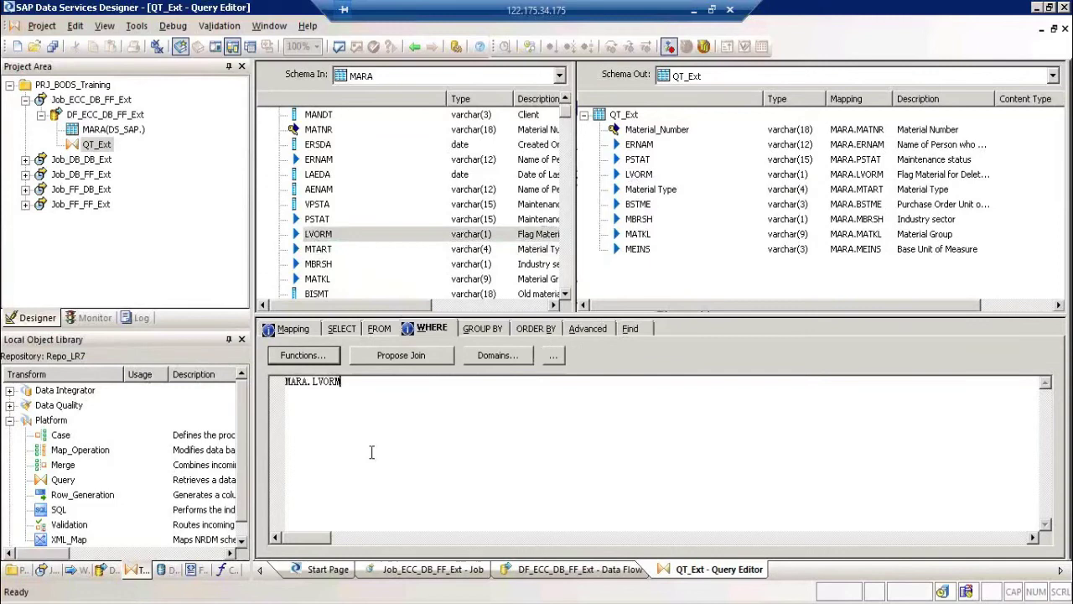
text(<> 'X')
click(414, 48)
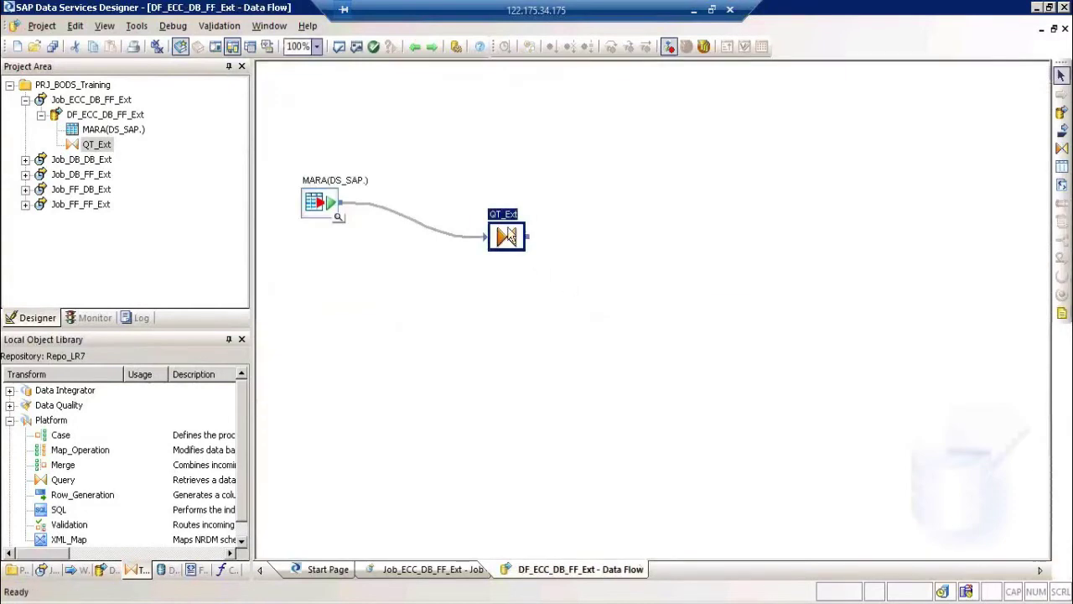
Step: Reopen QT_Ext to verify the saved LVORM filter, then go back to the diagram
double_click(504, 217)
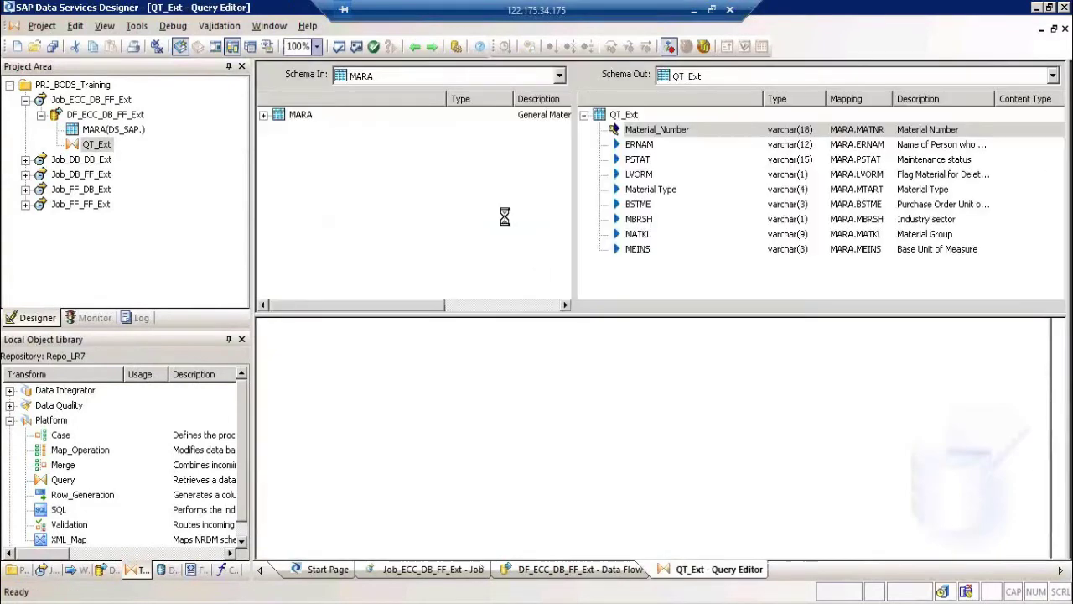
click(263, 114)
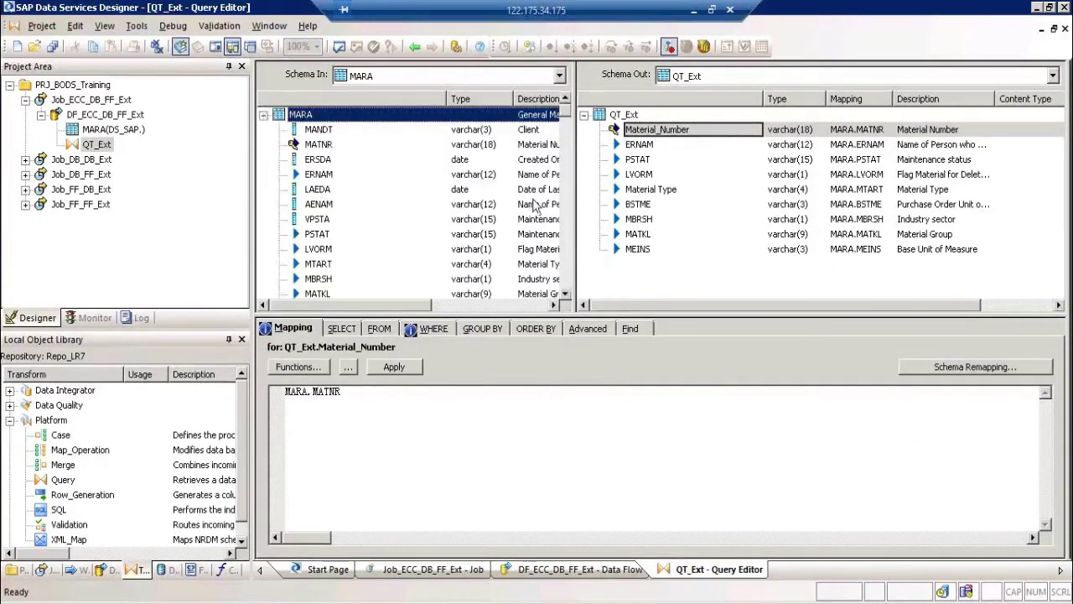
click(436, 329)
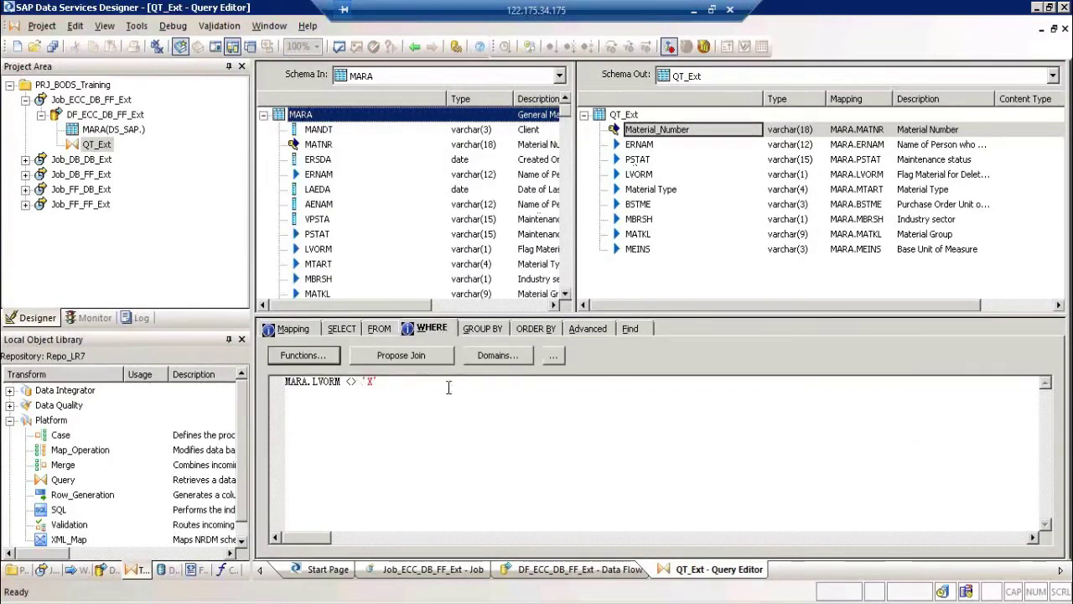
click(413, 47)
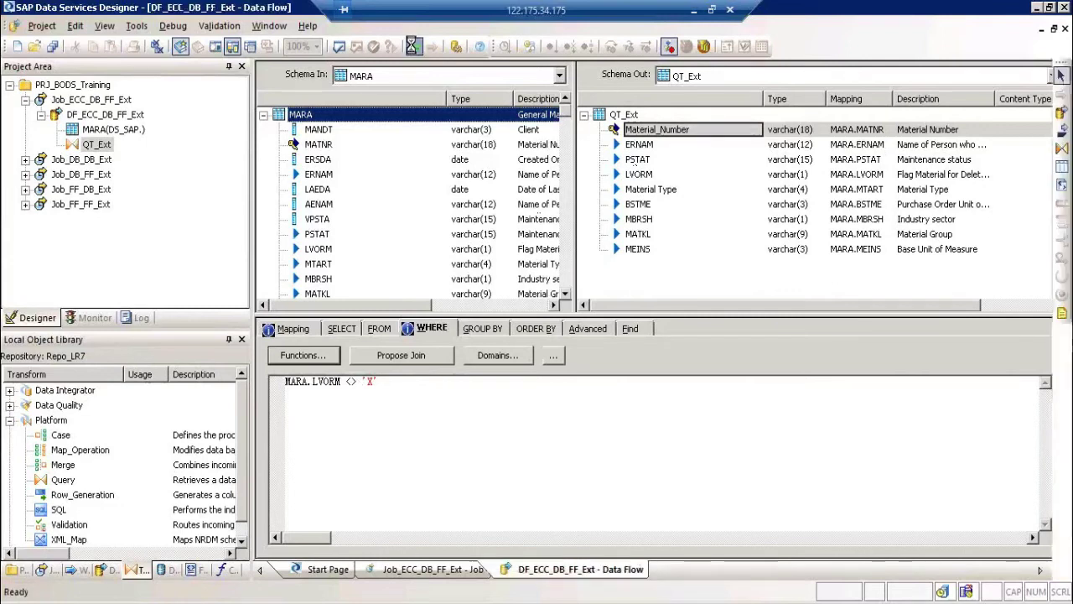
click(1060, 168)
Step: Create template table Stg_MARA in DS_DB_TRGT and connect QT_Ext's output to it
click(788, 223)
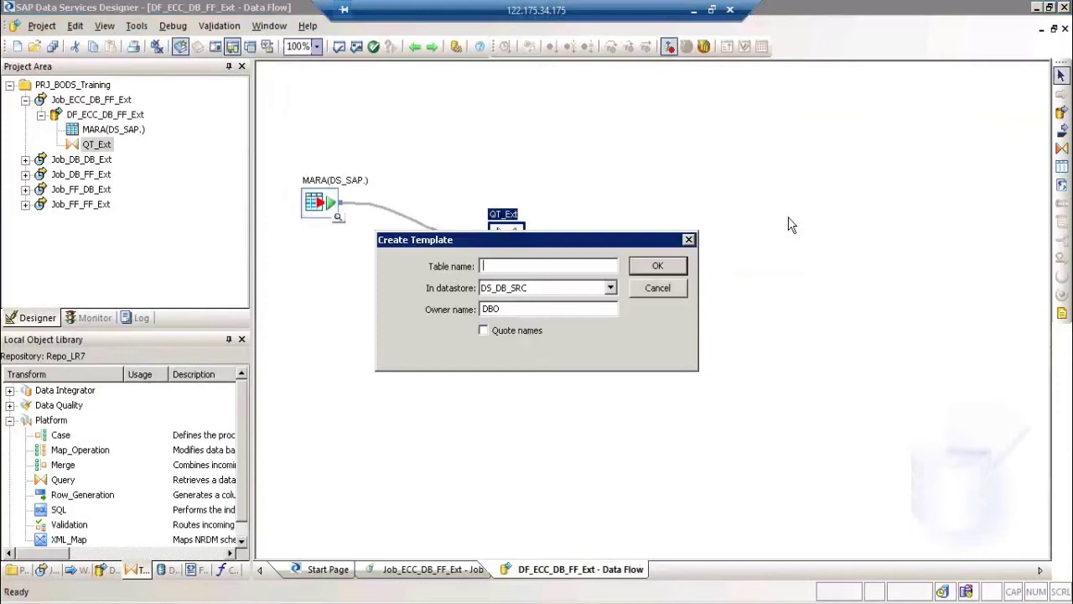
text(Stg_MARA)
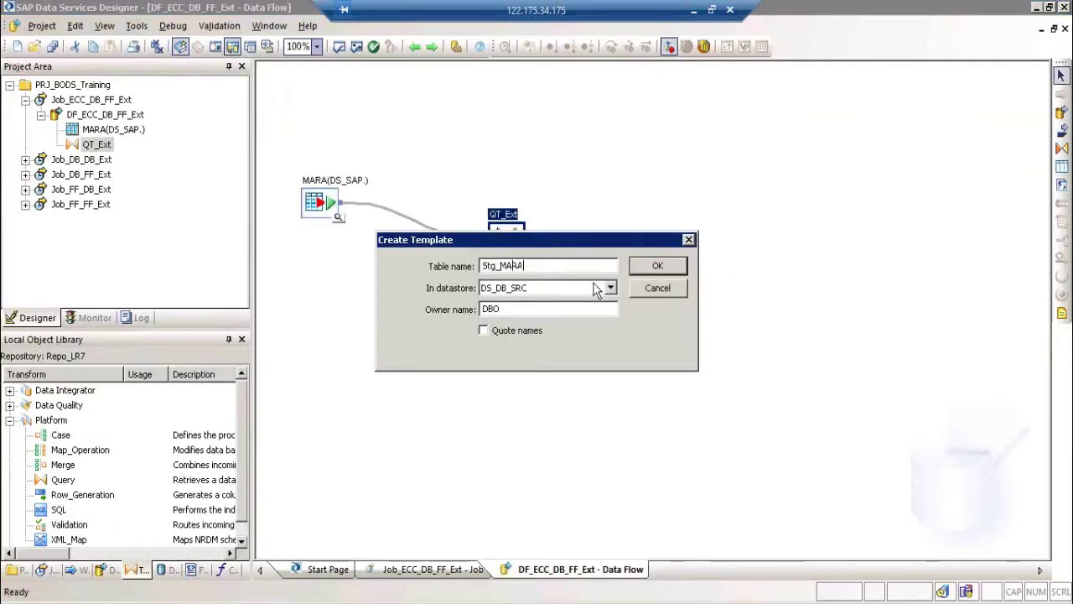
click(600, 290)
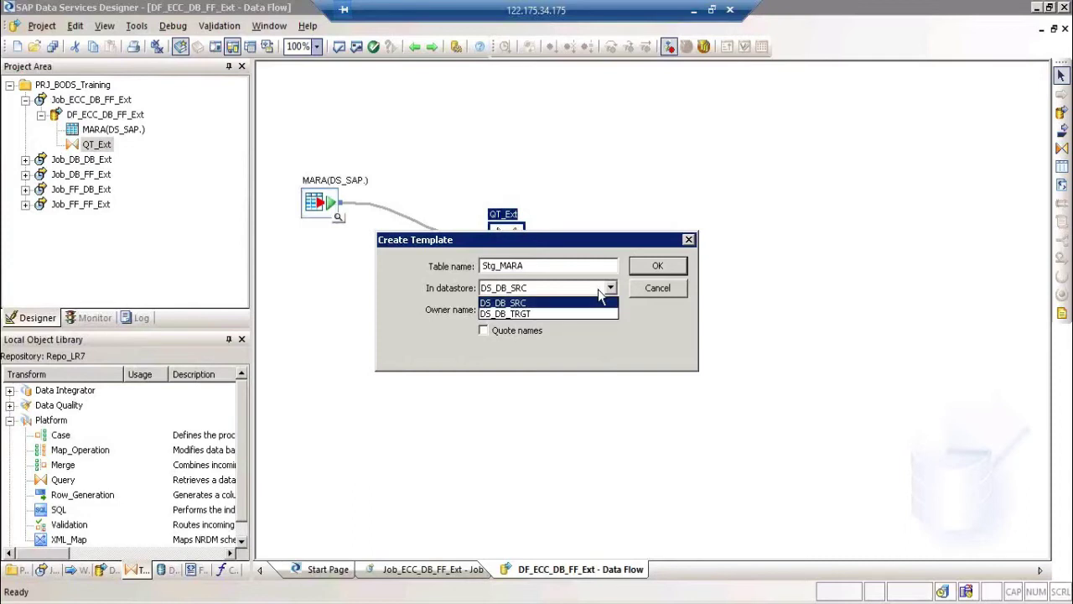
click(544, 315)
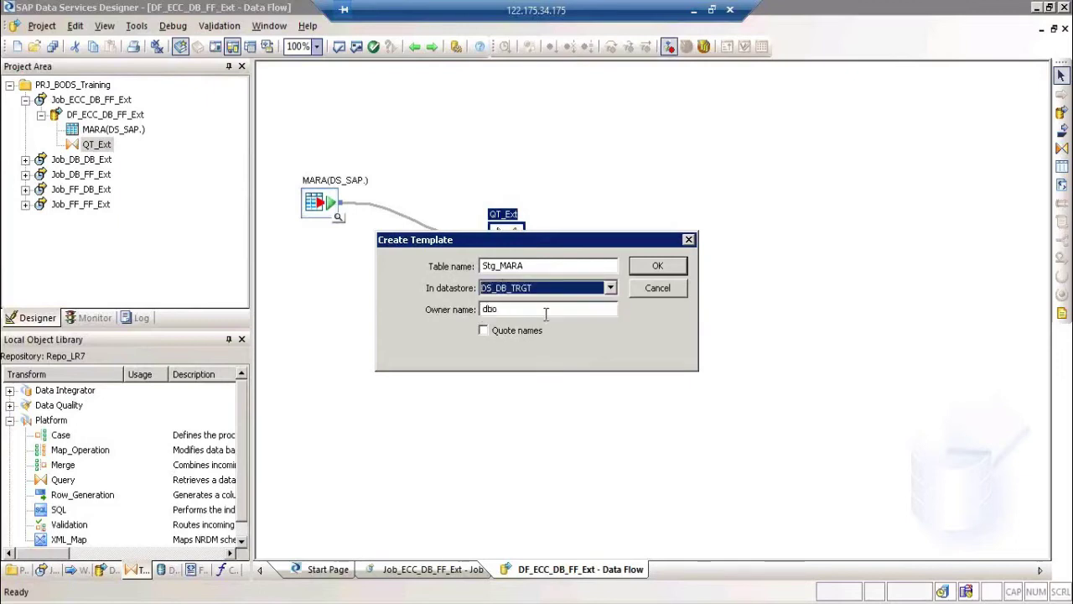
click(658, 266)
mouse_move(530, 237)
mouse_down()
mouse_move(791, 228)
mouse_move(795, 251)
mouse_up()
Step: Validate the data flow, then execute Job_ECC_DB_FF_Ext, saving all changes when prompted
click(357, 47)
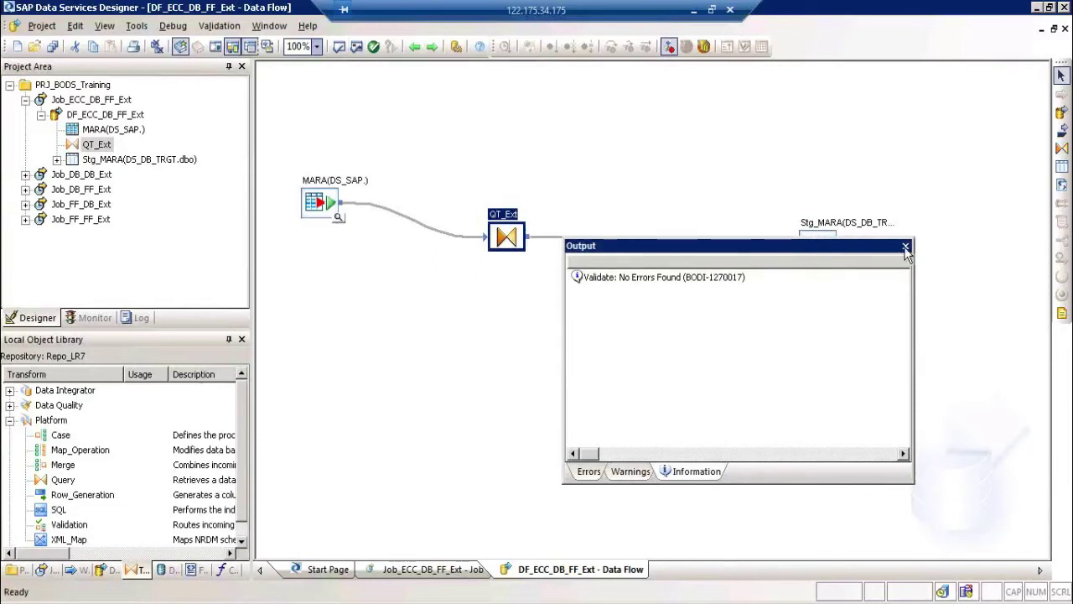
click(905, 245)
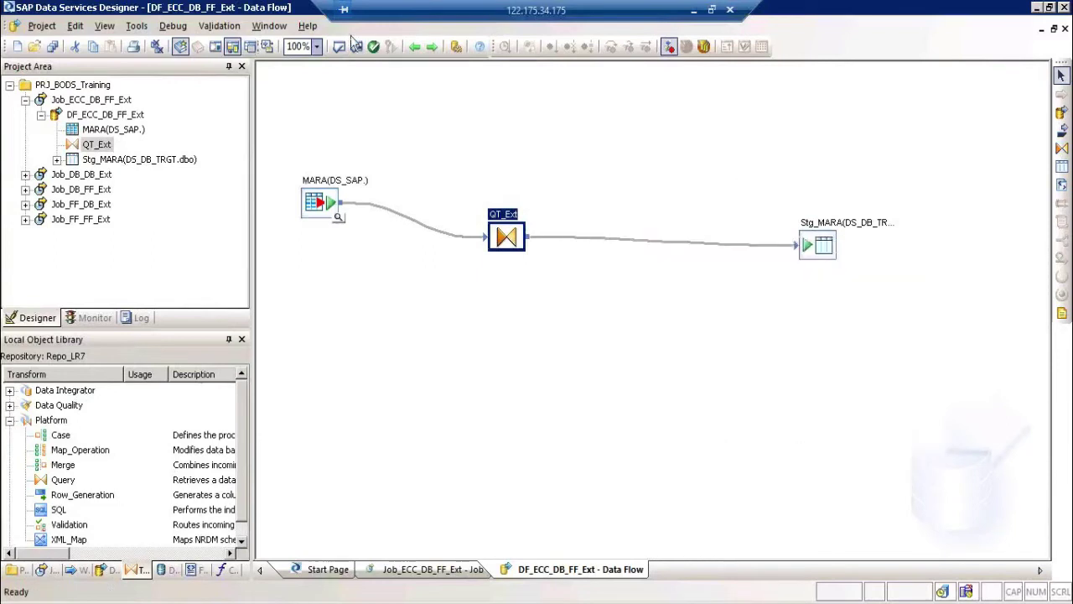
click(89, 99)
right_click(90, 99)
click(102, 102)
key(Return)
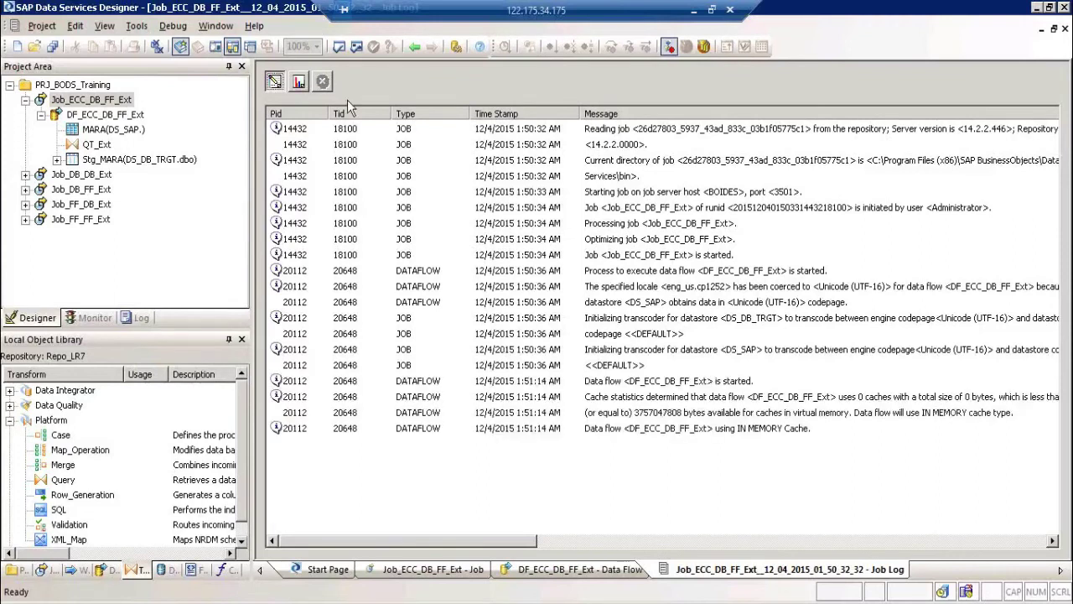
Step: Check the job log for 16925 rows into Stg_MARA and successful completion, then reopen DF_ECC_DB_FF_Ext
click(299, 82)
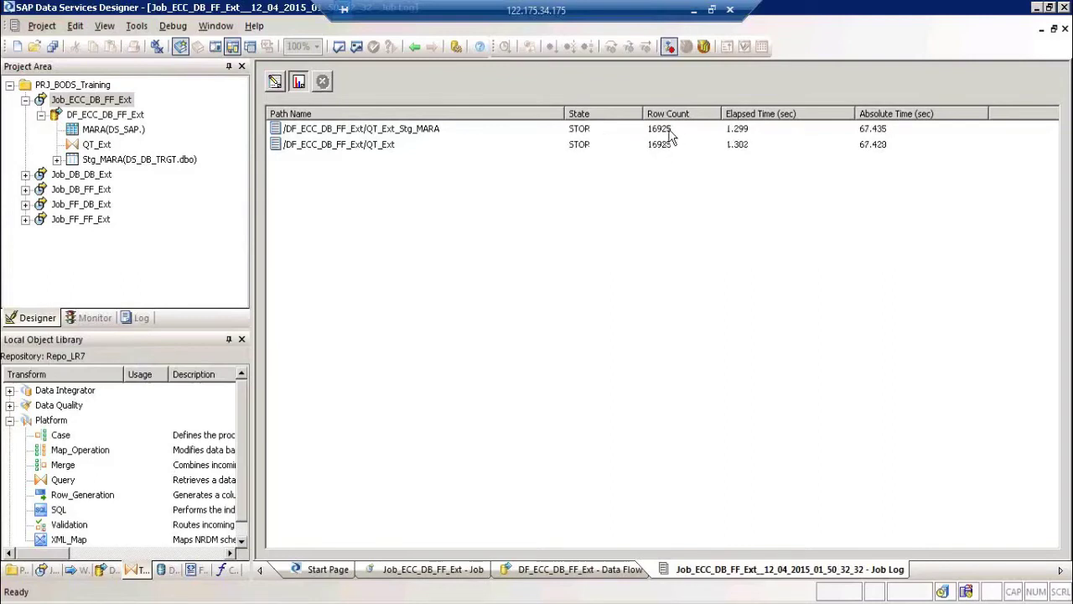
click(669, 132)
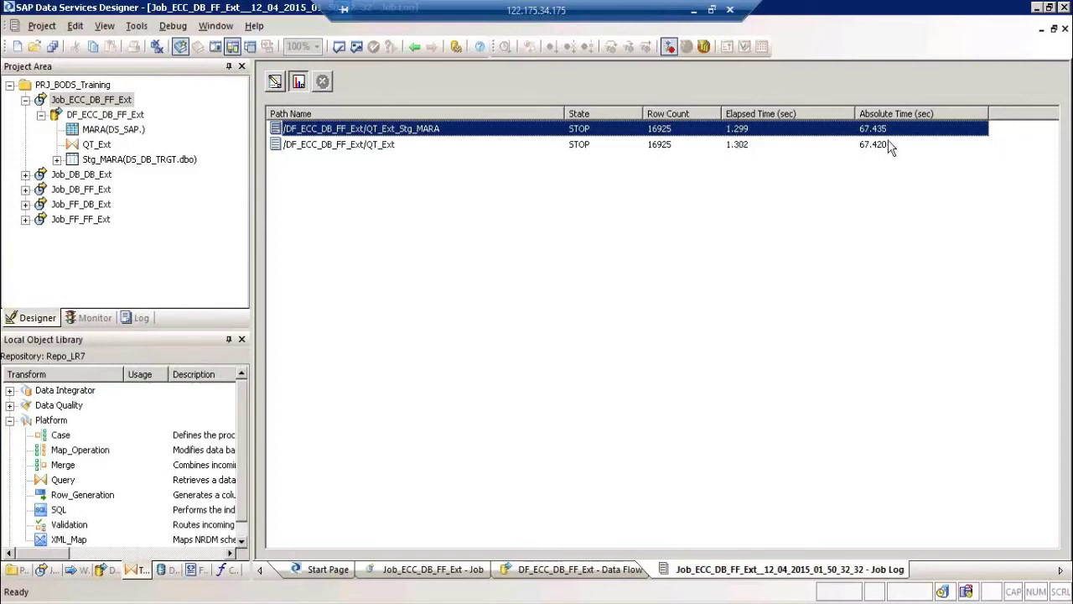
click(277, 82)
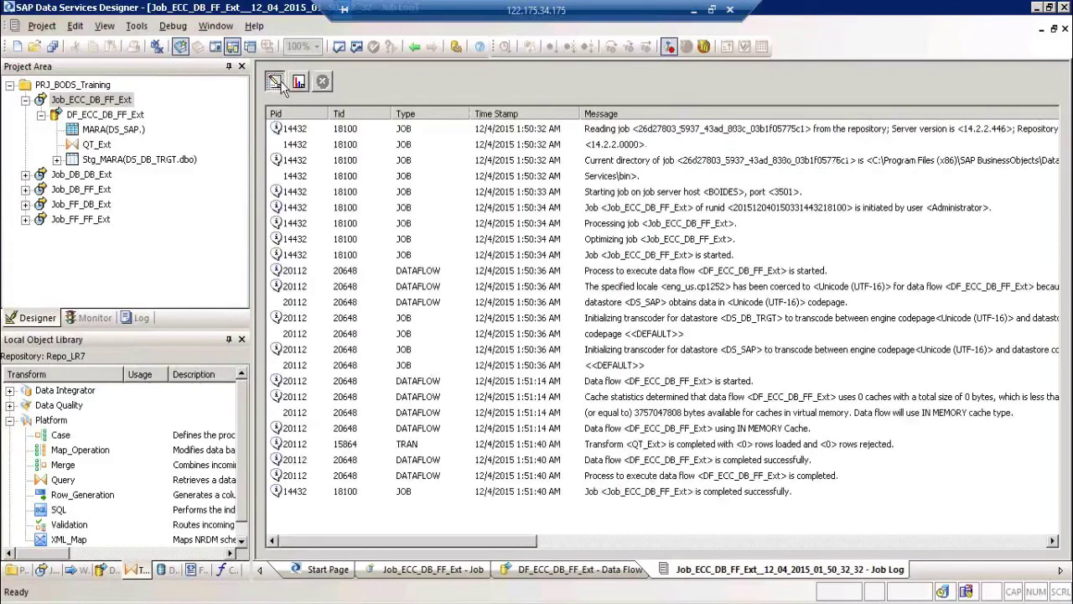
click(673, 491)
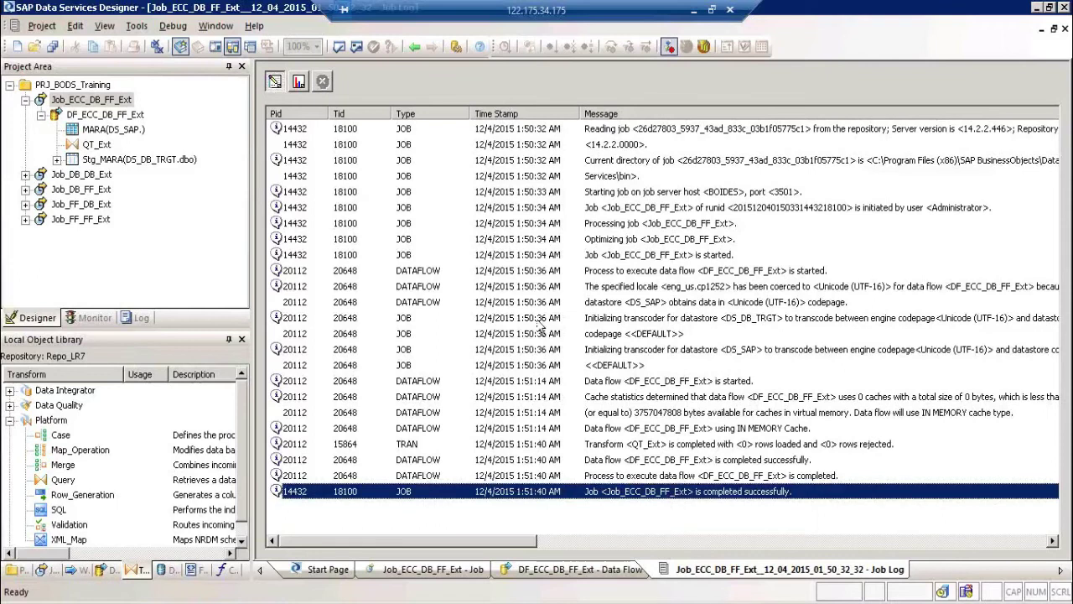
click(298, 83)
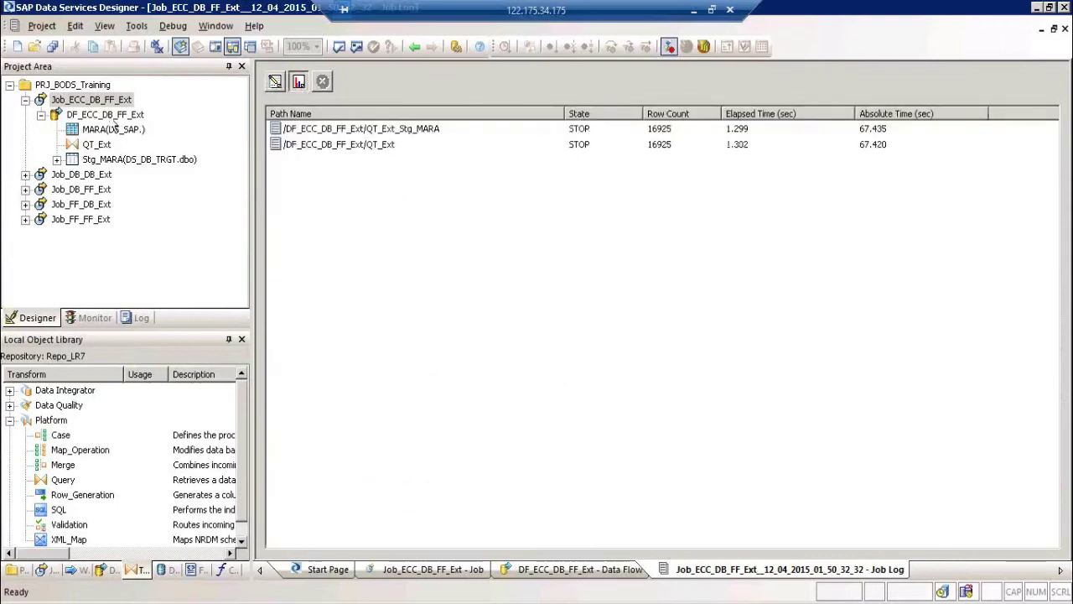
click(107, 112)
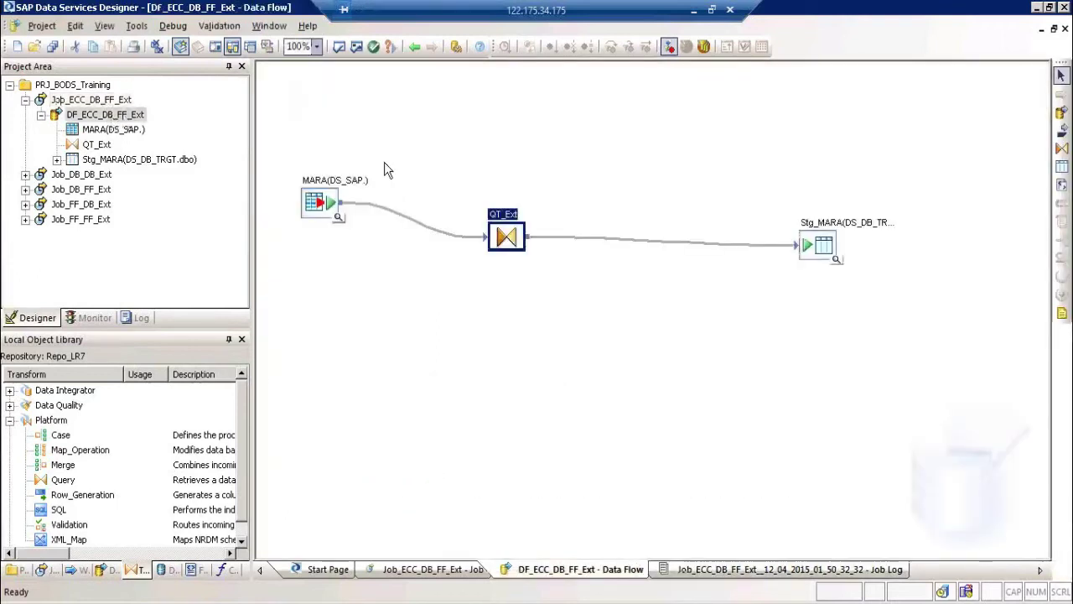
Step: Preview Stg_MARA's loaded rows, profile its record count of 16925, and compare against source MARA data
click(836, 260)
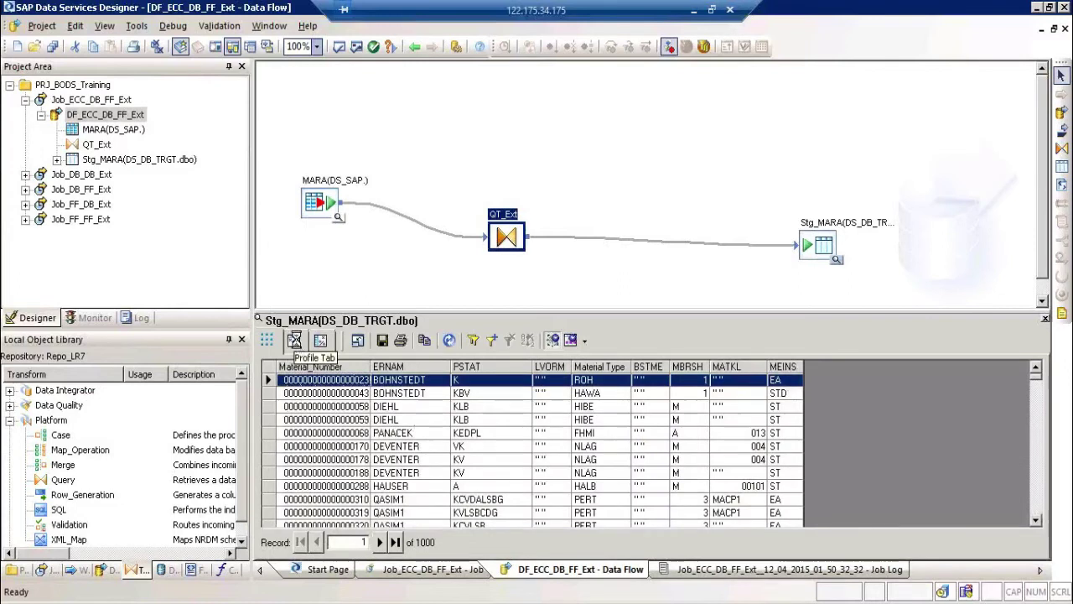
click(294, 338)
click(457, 342)
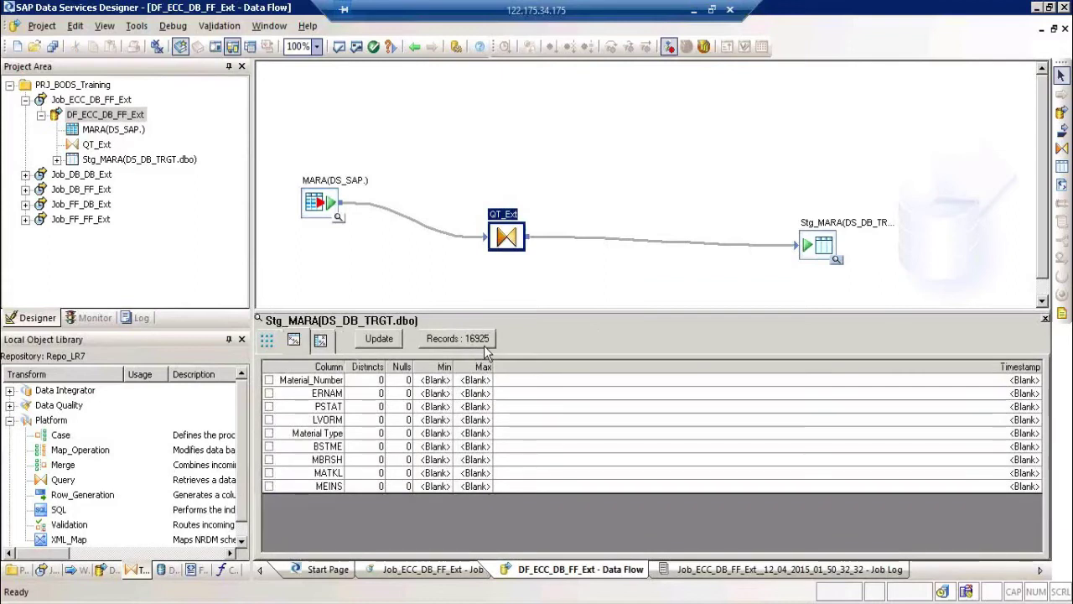
click(339, 217)
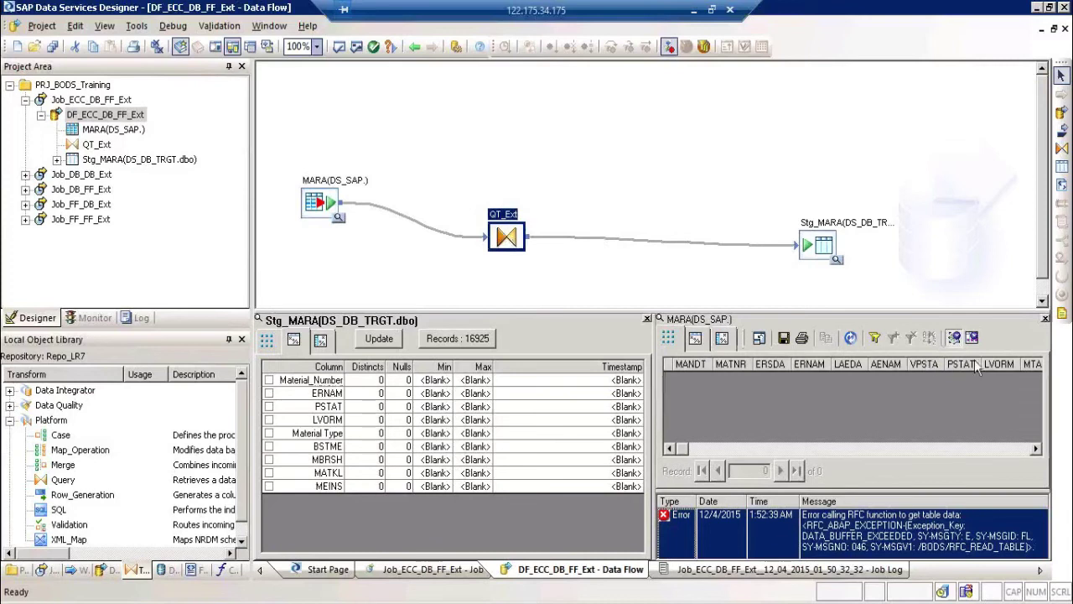
click(1045, 320)
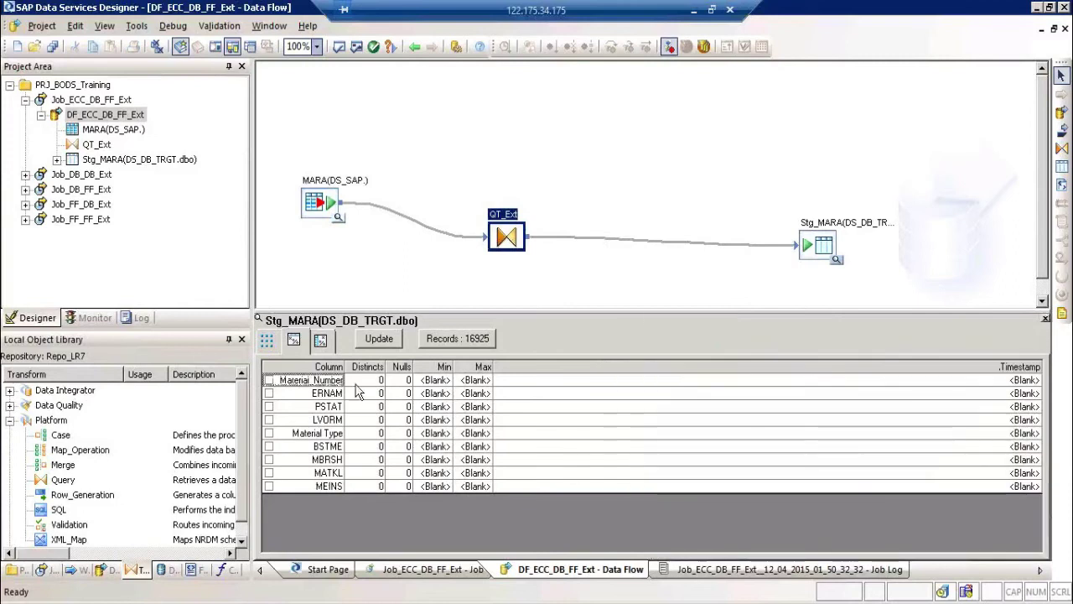
click(267, 342)
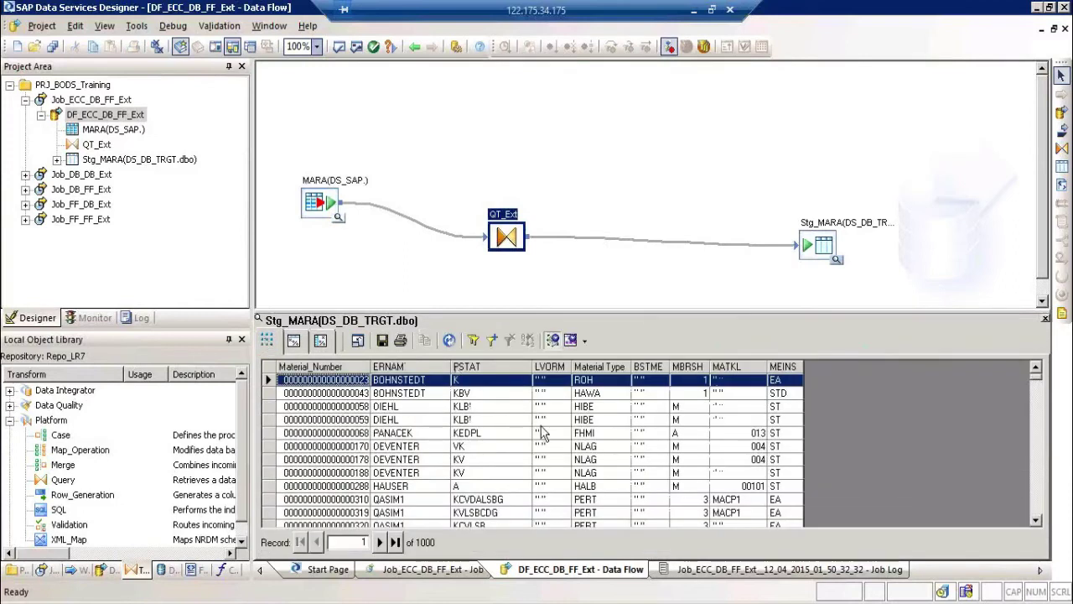
click(545, 394)
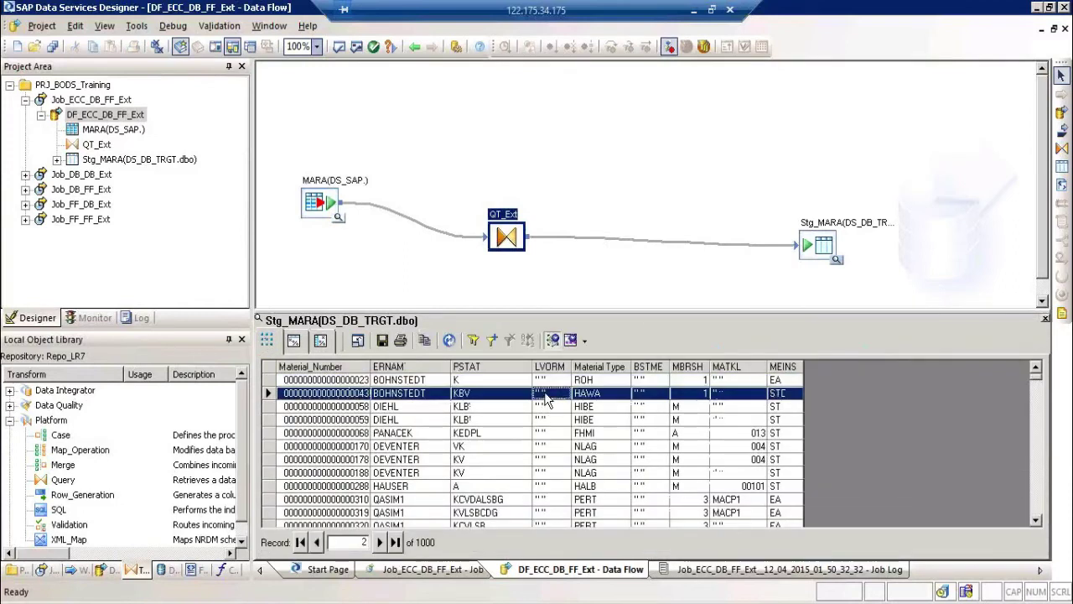
Step: Start a filter on the Stg_MARA data view using the LVORM column
right_click(545, 399)
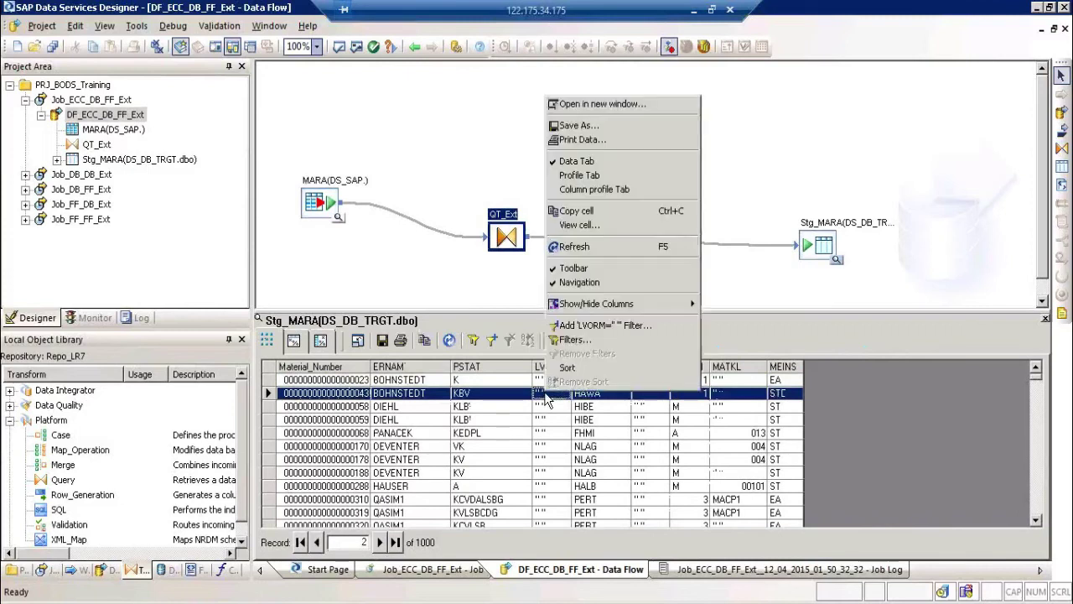
click(545, 399)
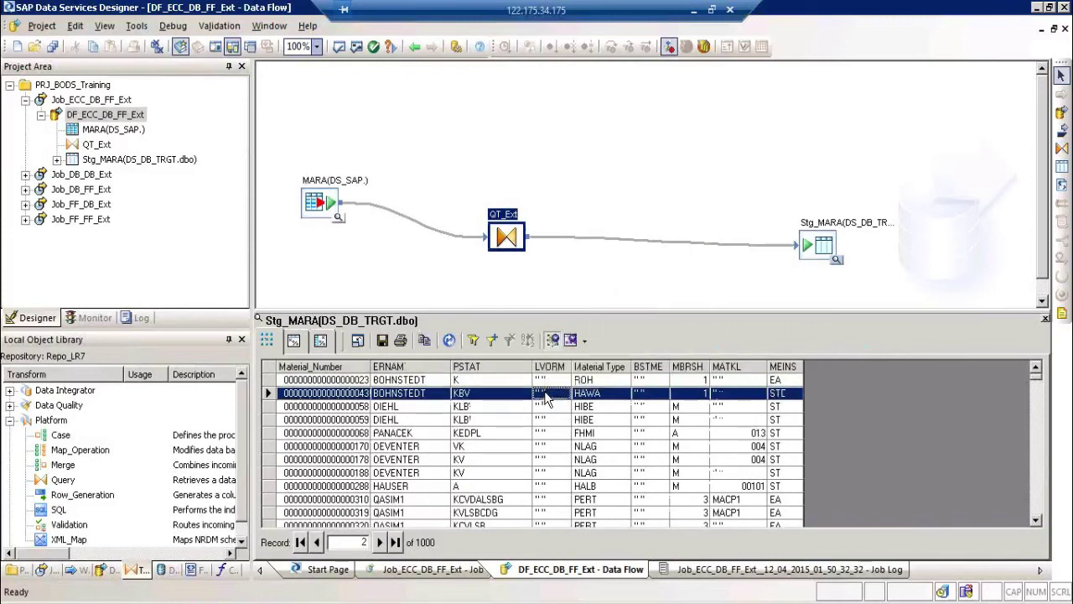
click(474, 340)
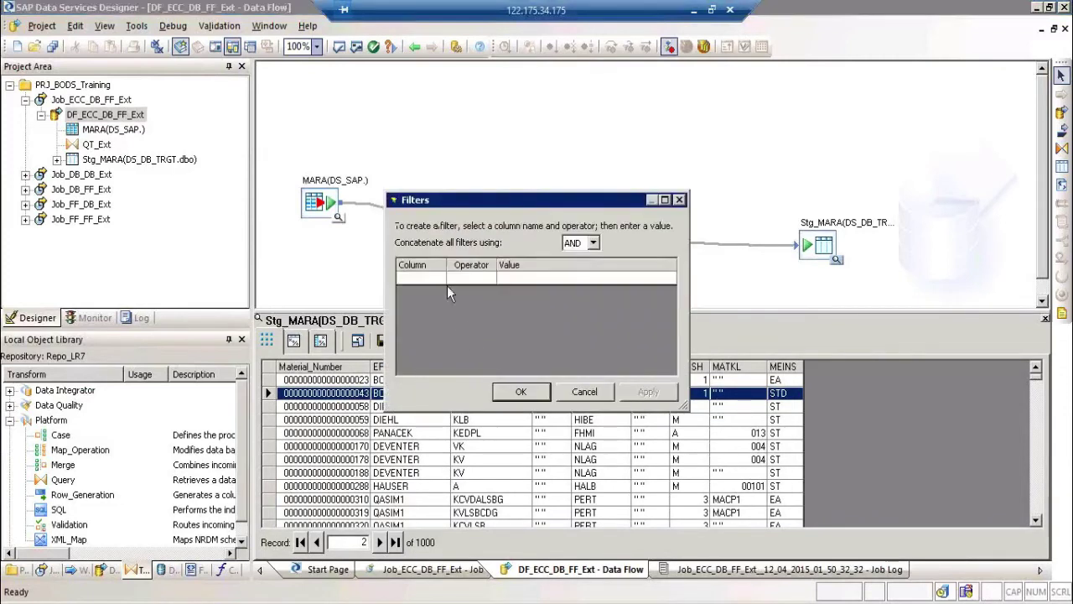
click(439, 280)
click(440, 279)
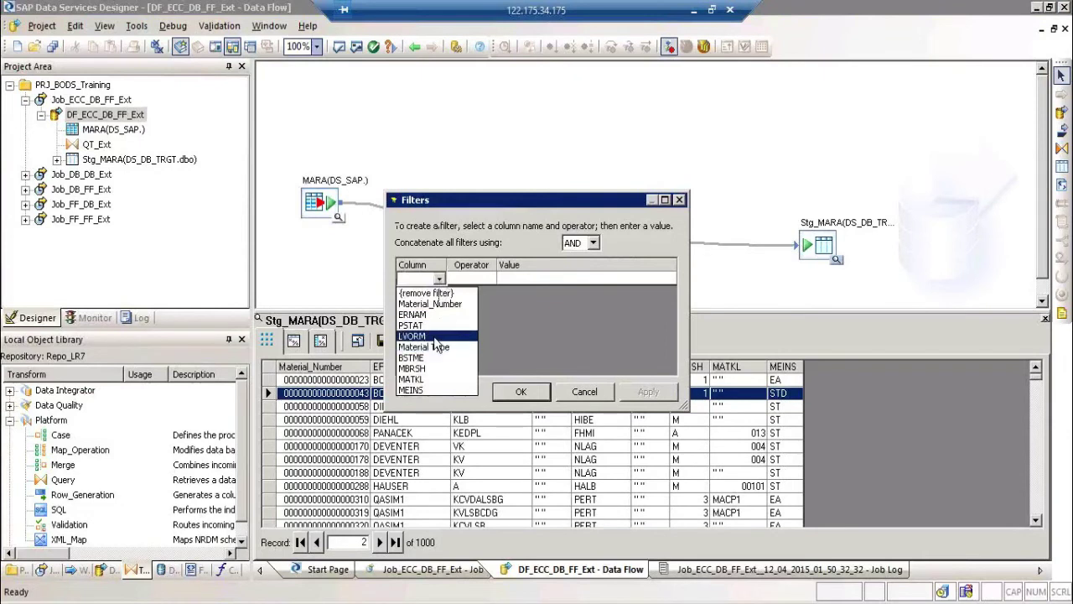
click(437, 337)
click(467, 280)
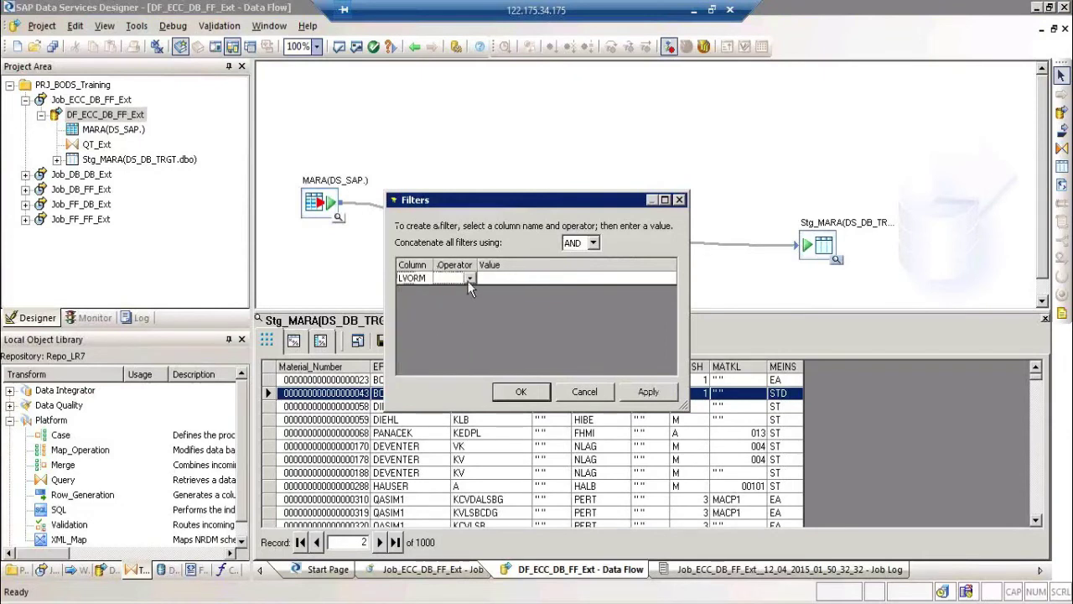
click(468, 280)
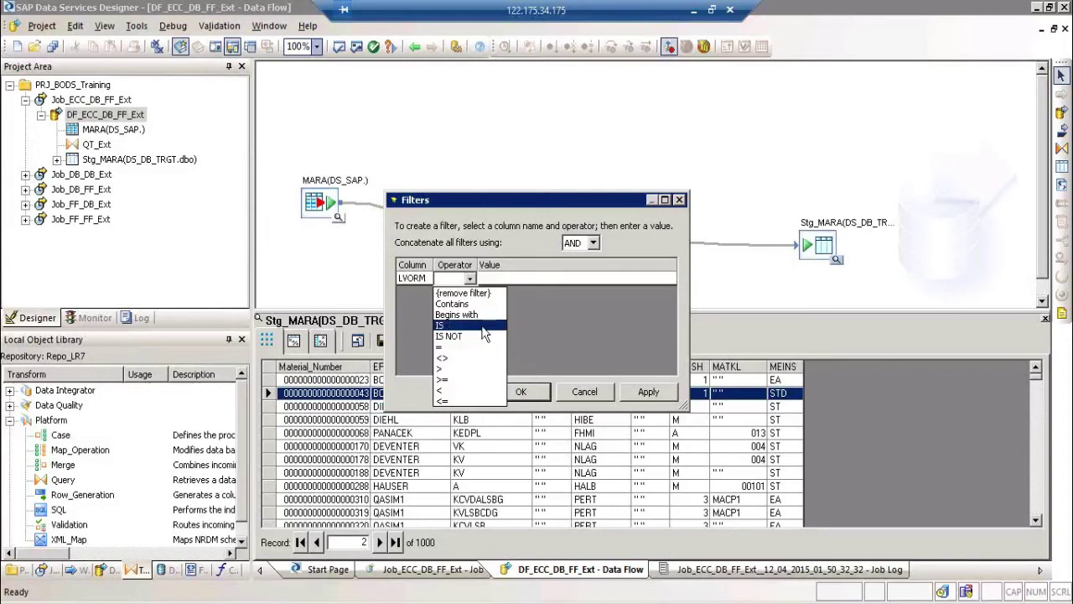
click(484, 327)
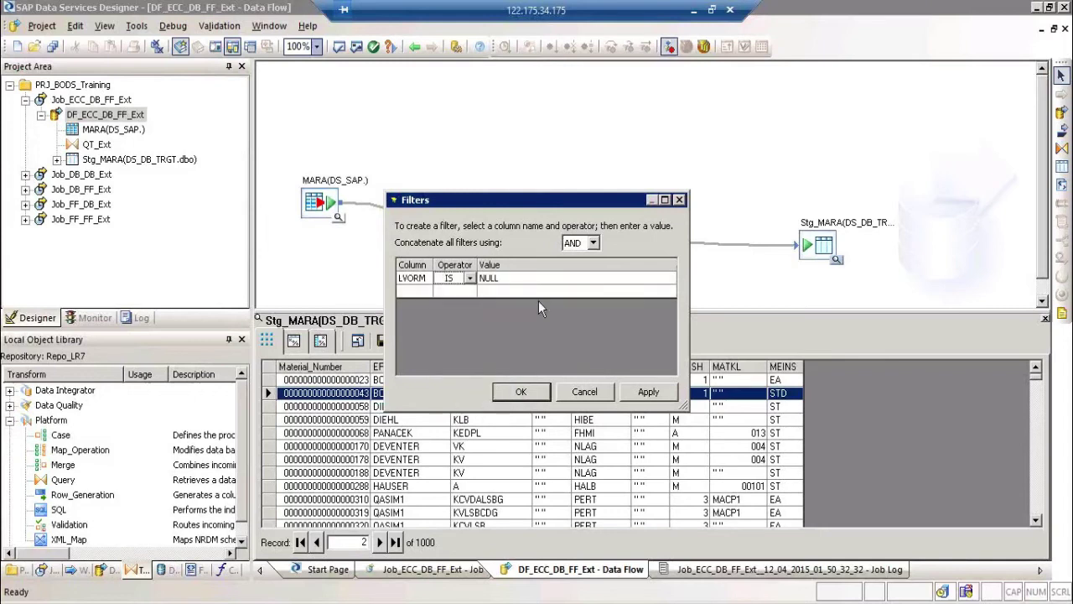
Step: Apply the filter LVORM = X, which returns zero rows, then remove it
click(469, 279)
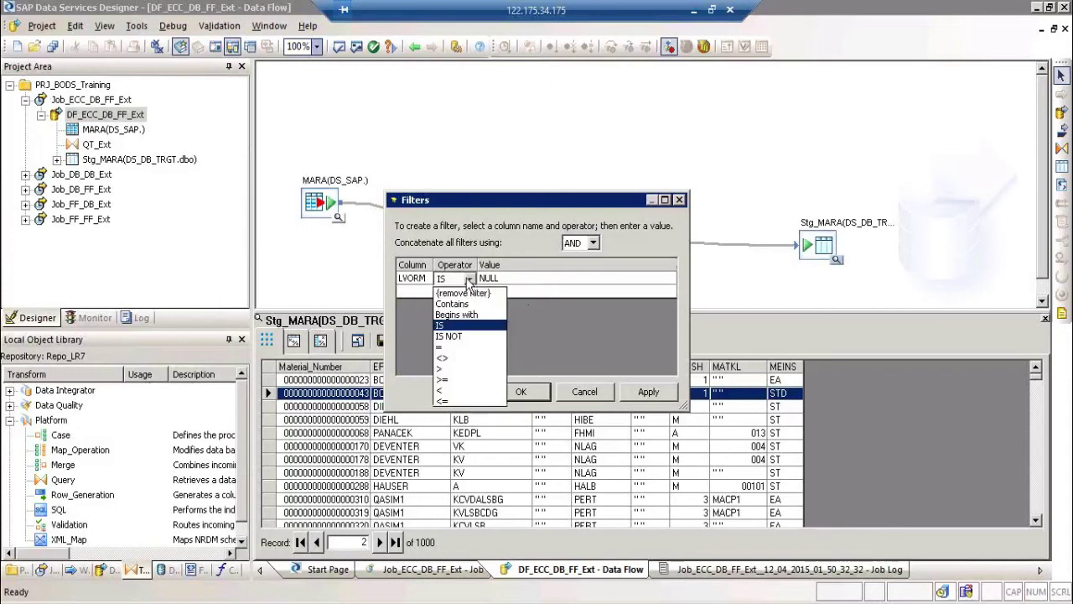
click(471, 348)
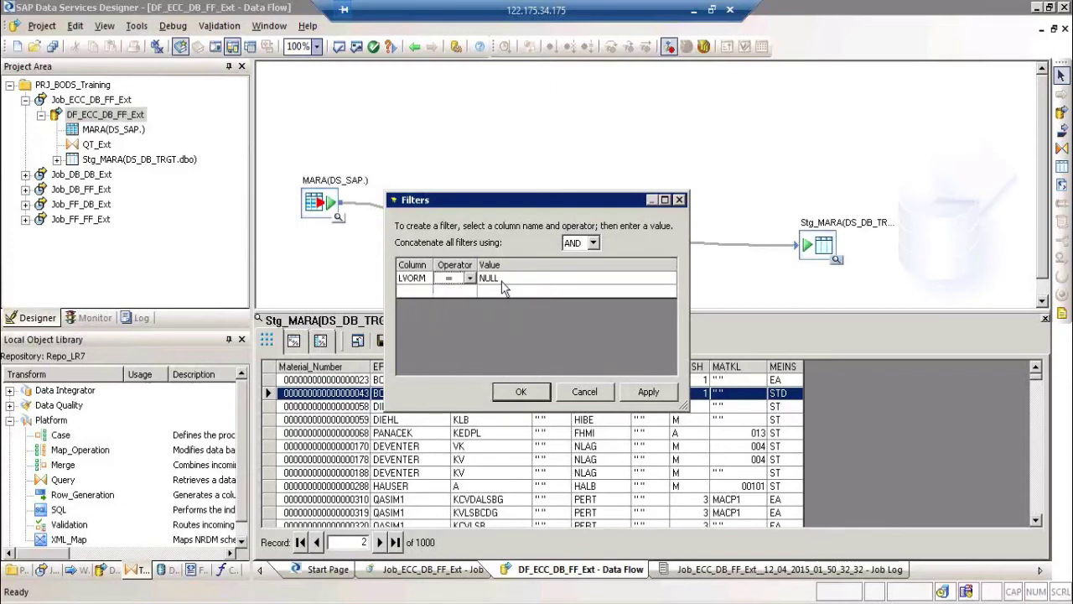
click(510, 280)
key(BackSpace)
key(BackSpace)
key(BackSpace)
key(BackSpace)
text(X)
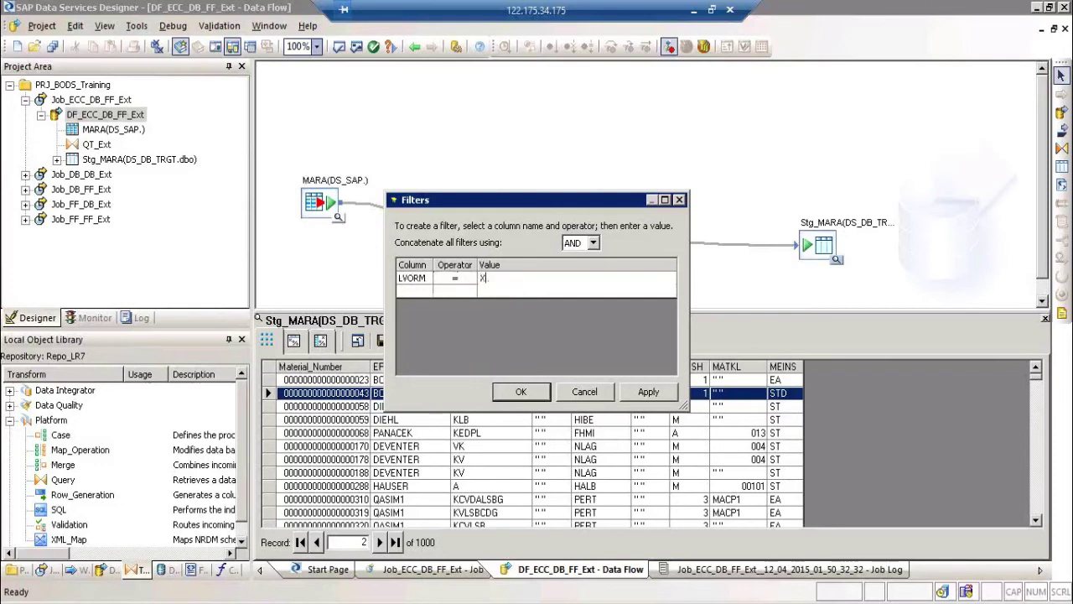
click(649, 393)
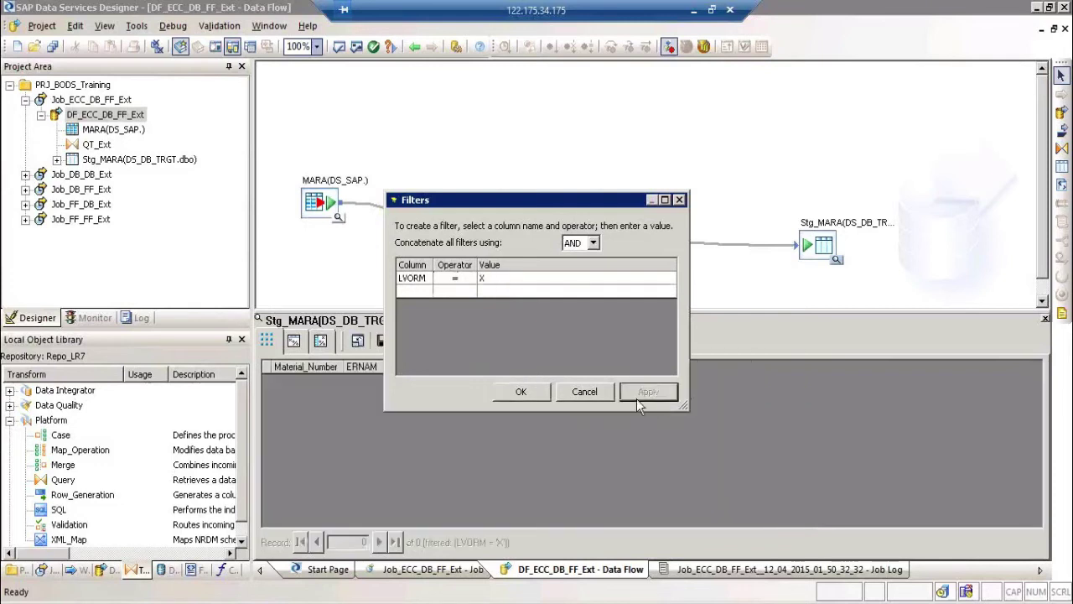
click(521, 391)
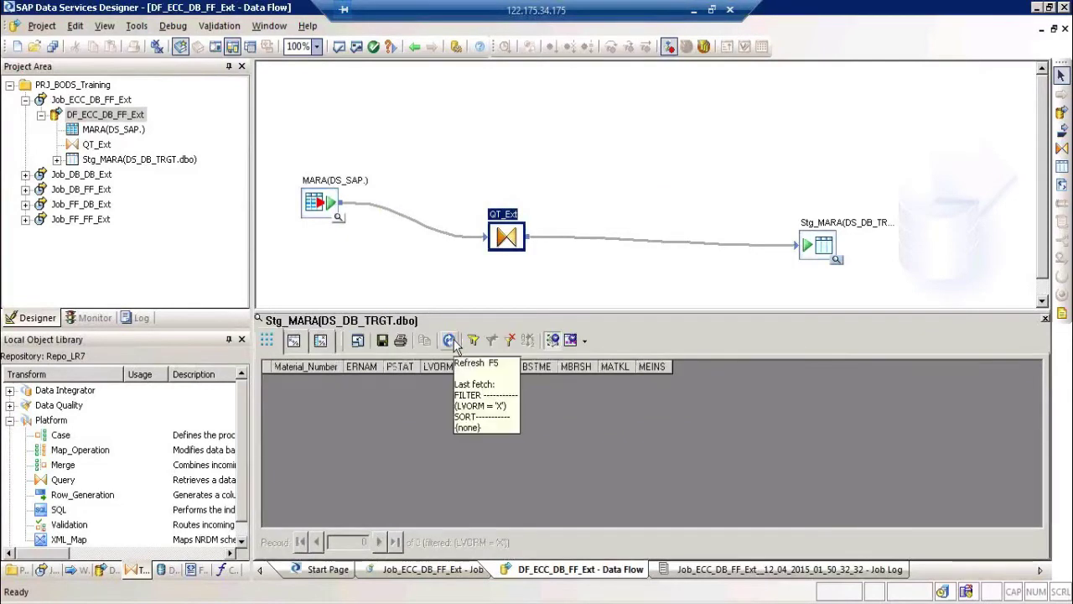
click(509, 344)
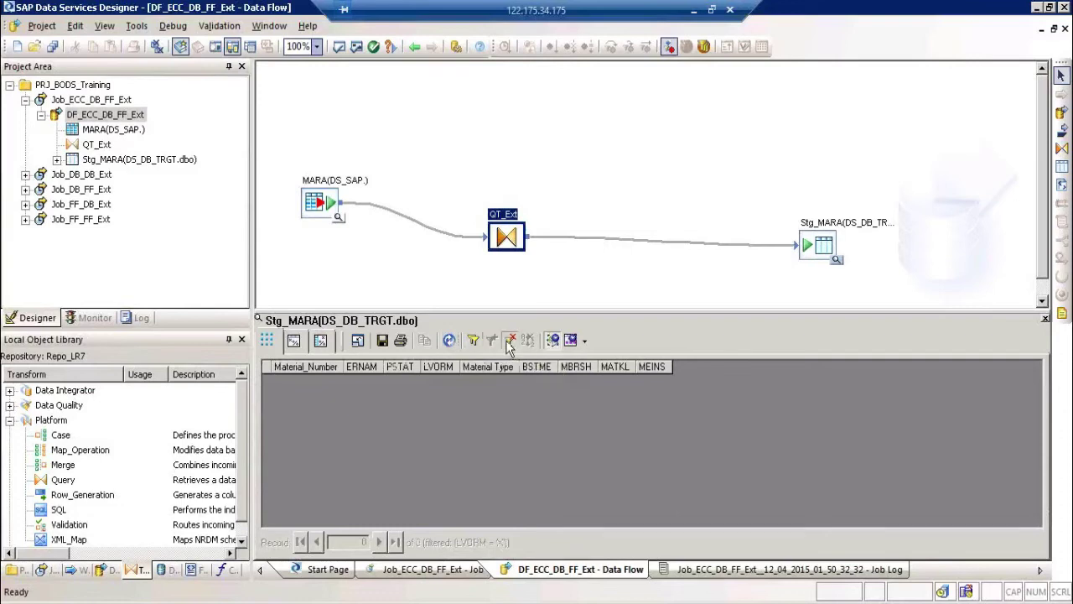
Step: Refresh the Stg_MARA preview and filter it to rows where LVORM is not empty
click(450, 340)
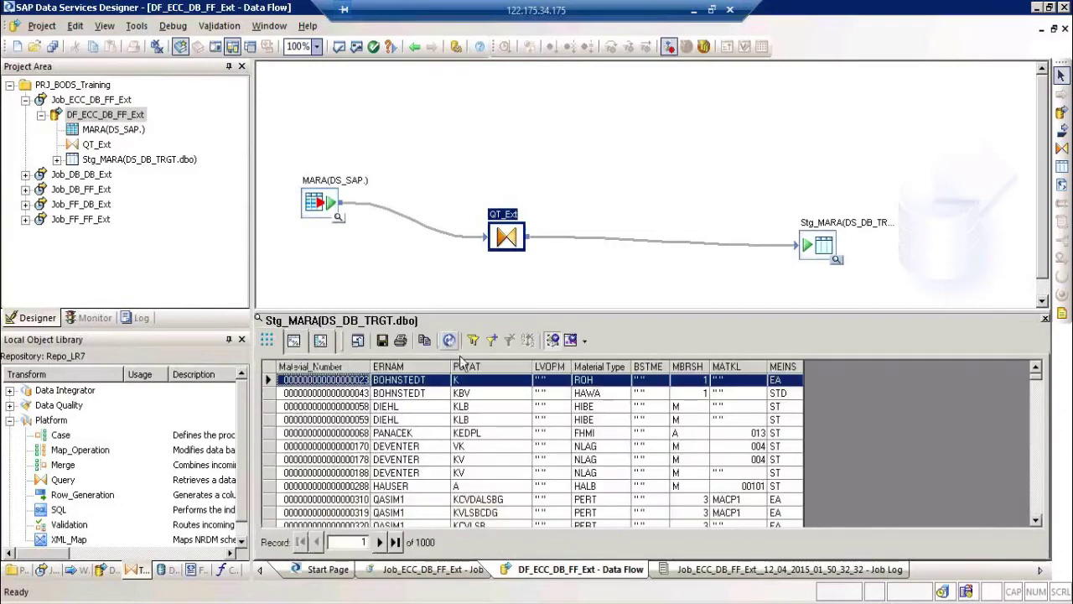
click(548, 407)
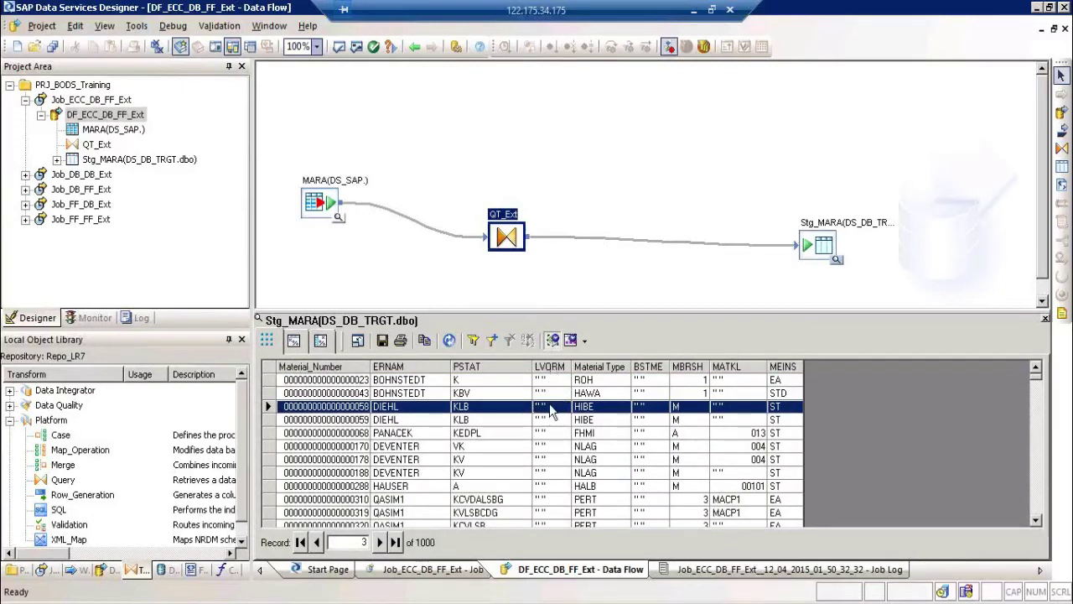
right_click(550, 406)
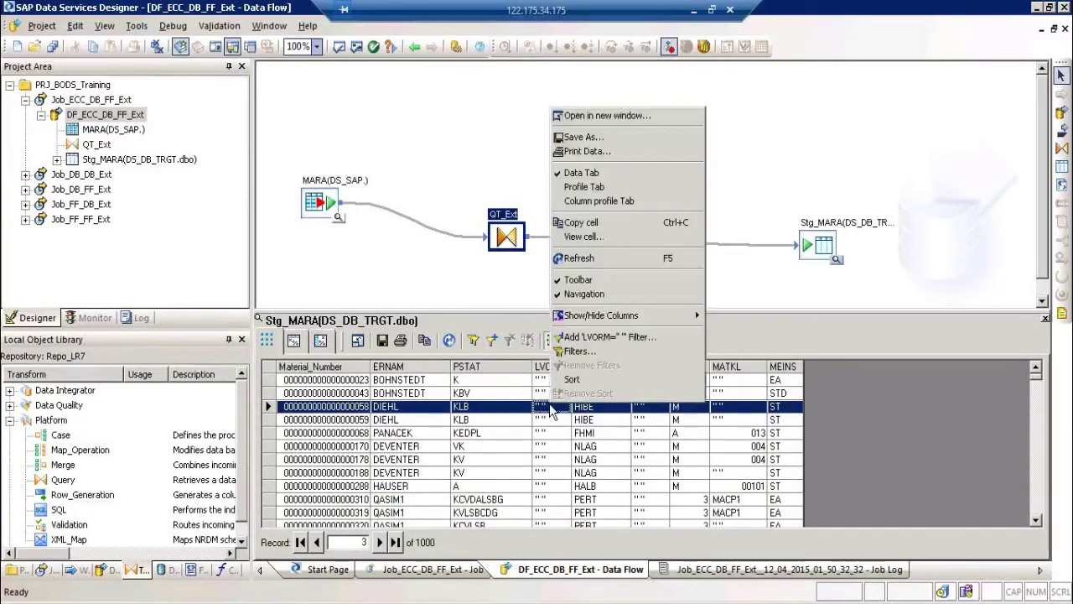
click(620, 337)
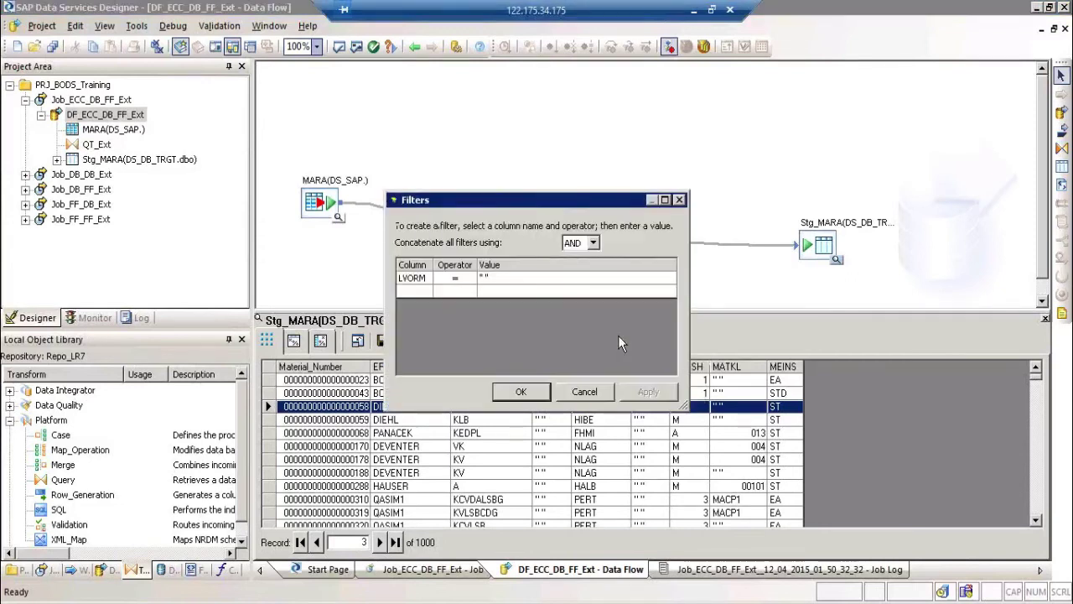
click(457, 278)
click(469, 278)
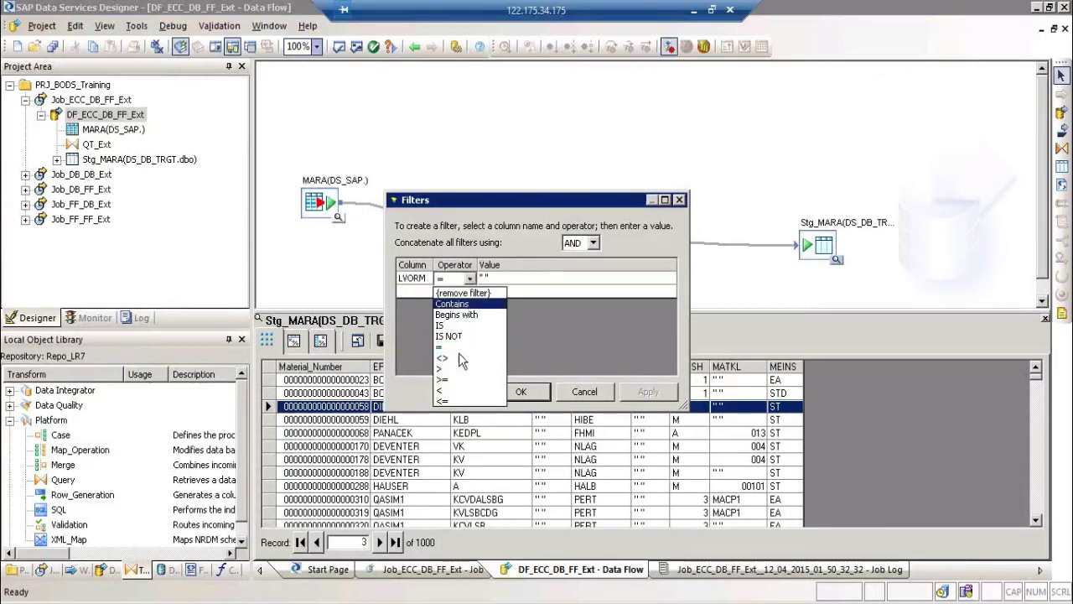
click(460, 359)
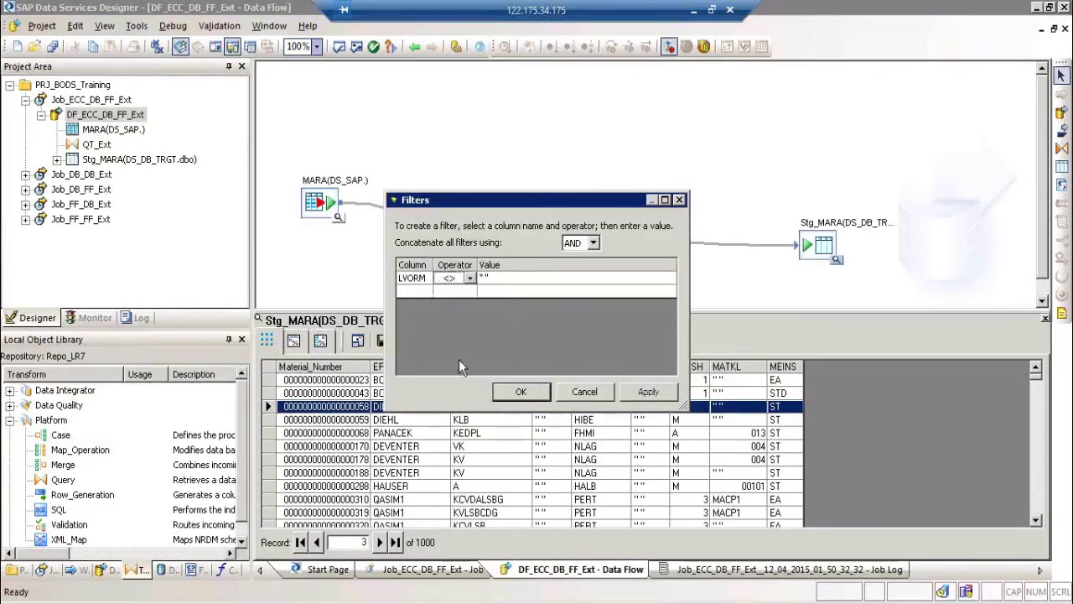
click(654, 398)
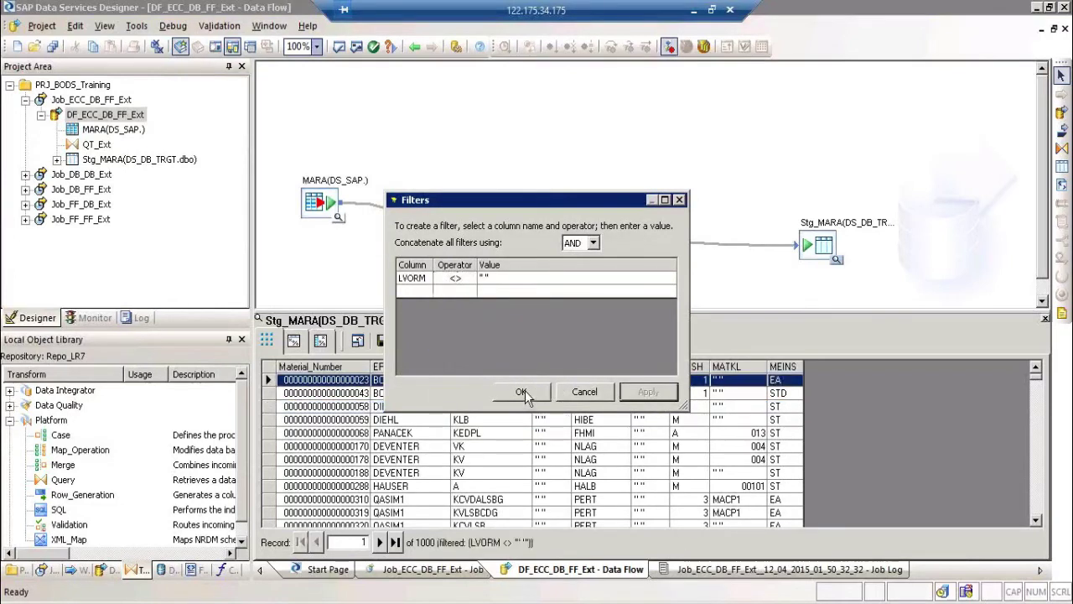
click(522, 392)
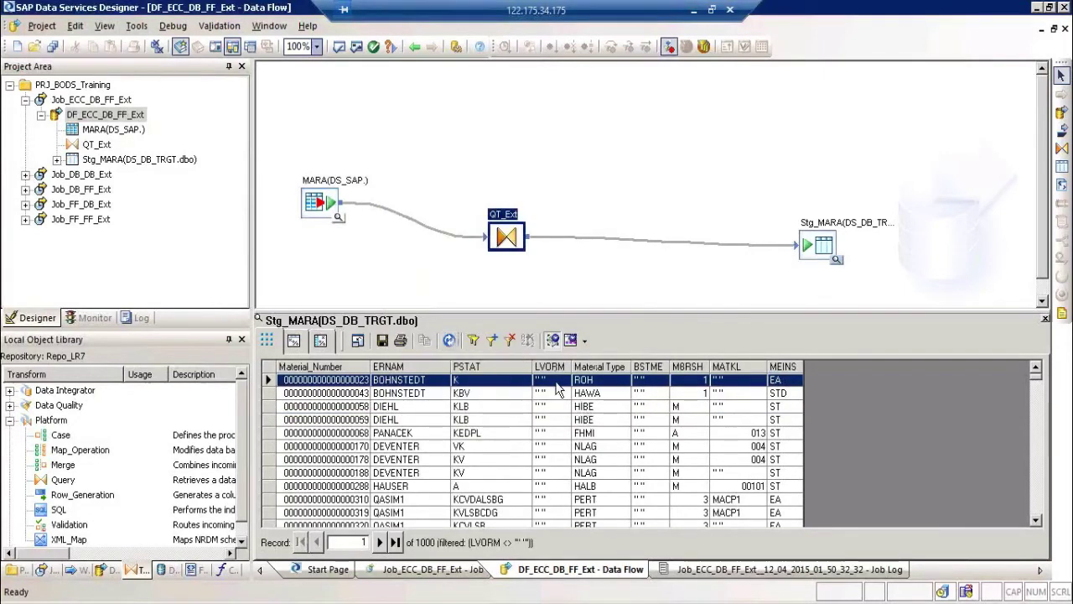
Step: Remove the LVORM filter so all 1000 sampled rows show again
click(508, 343)
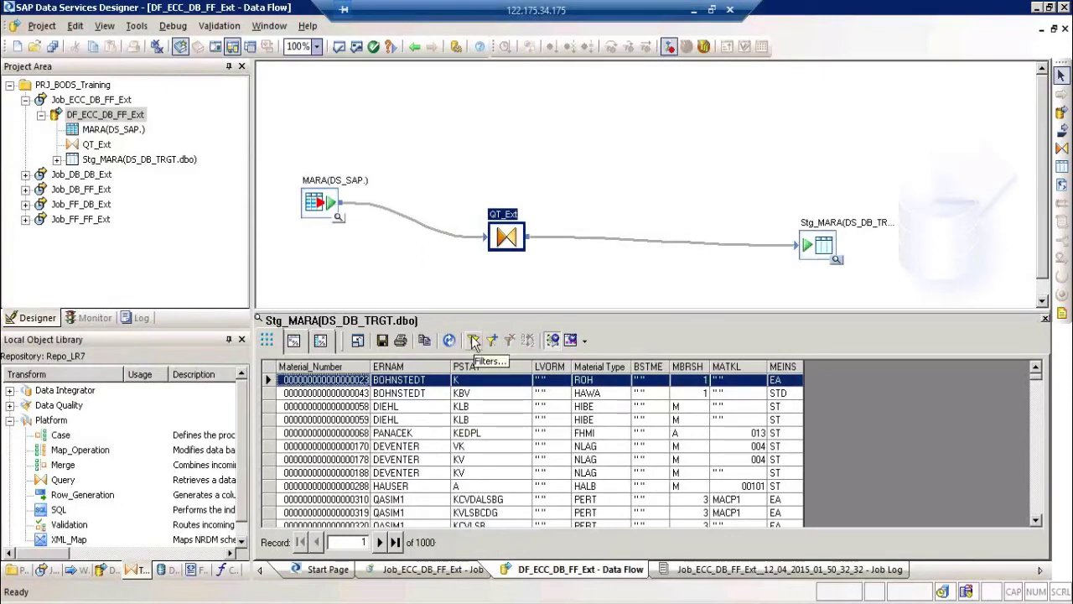
click(471, 336)
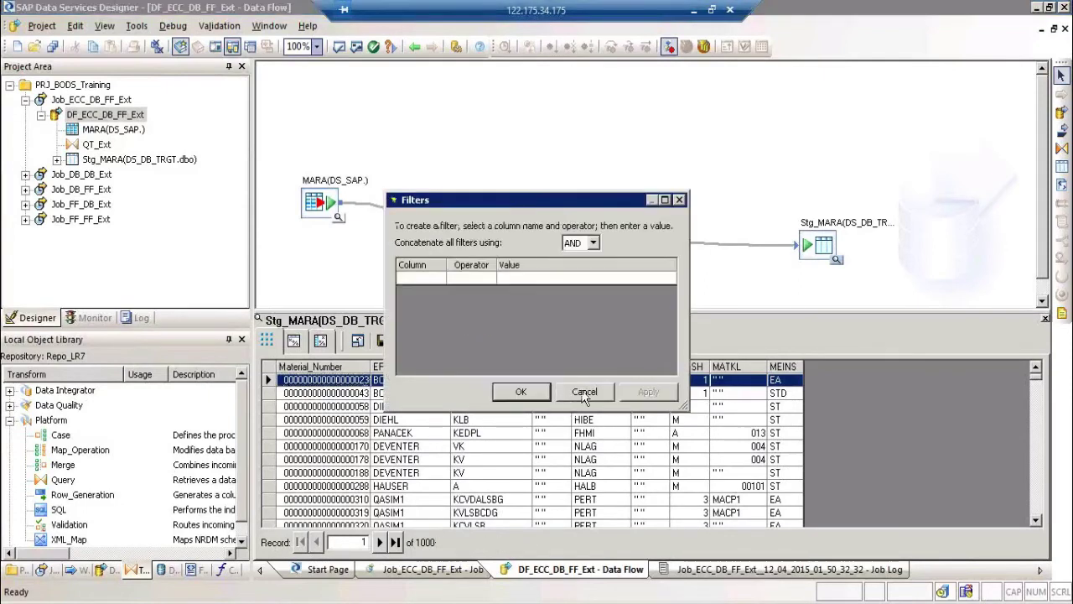
click(584, 393)
click(449, 340)
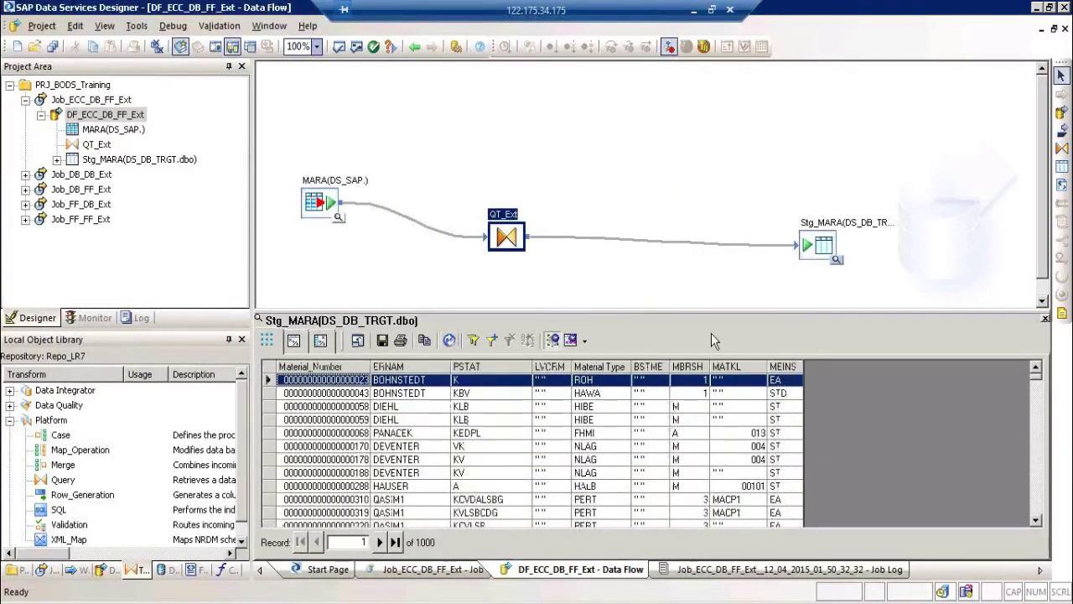
Step: Close the data viewer, shift Stg_MARA left beside QT_Ext, and select then deselect the flow
click(1045, 320)
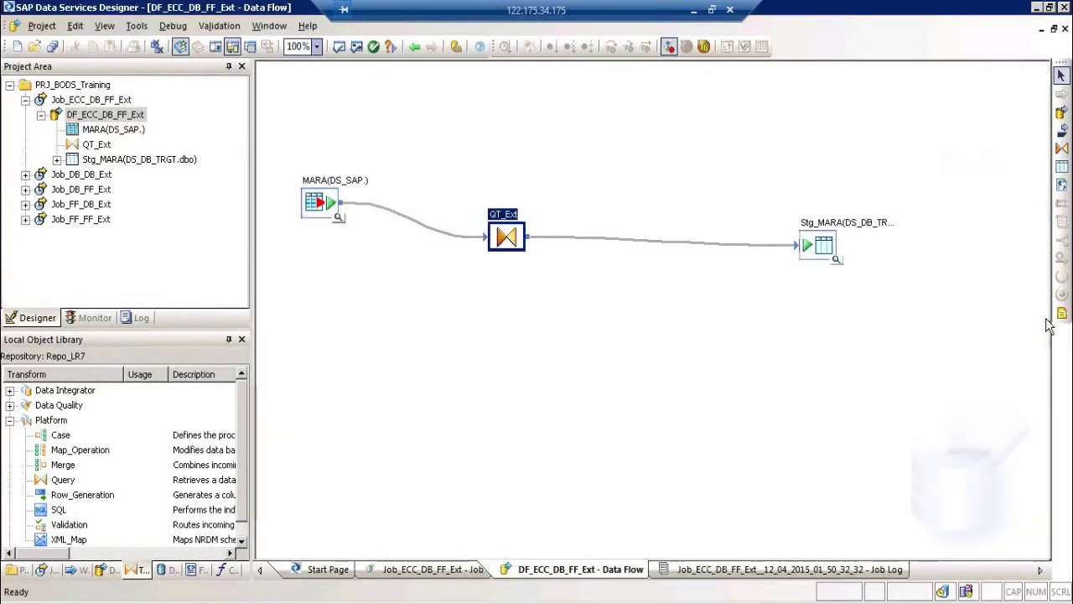
drag(824, 248, 739, 239)
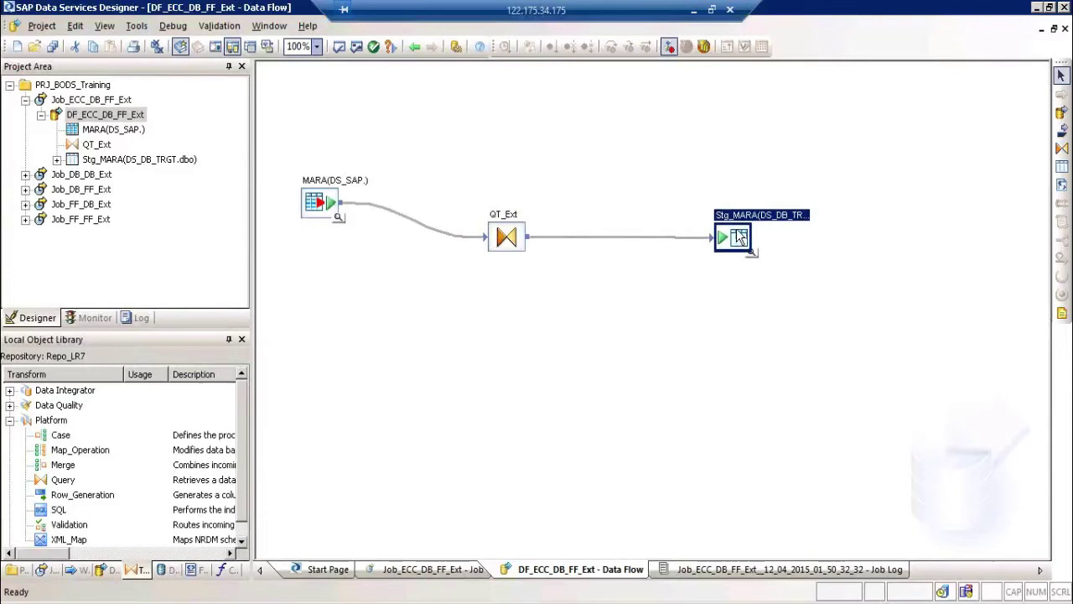
drag(738, 238, 738, 238)
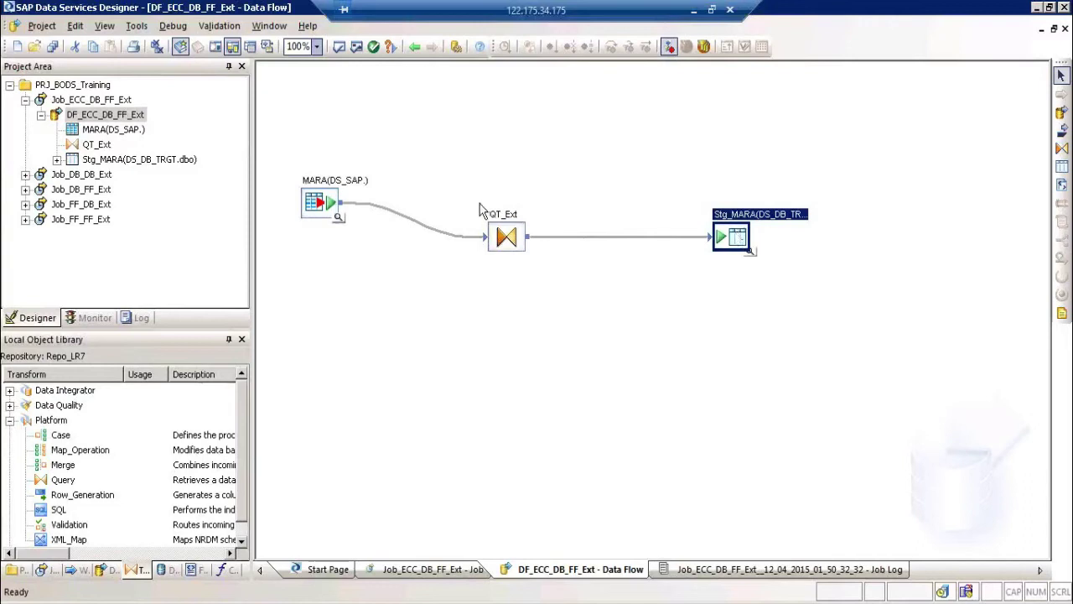
drag(300, 130, 847, 386)
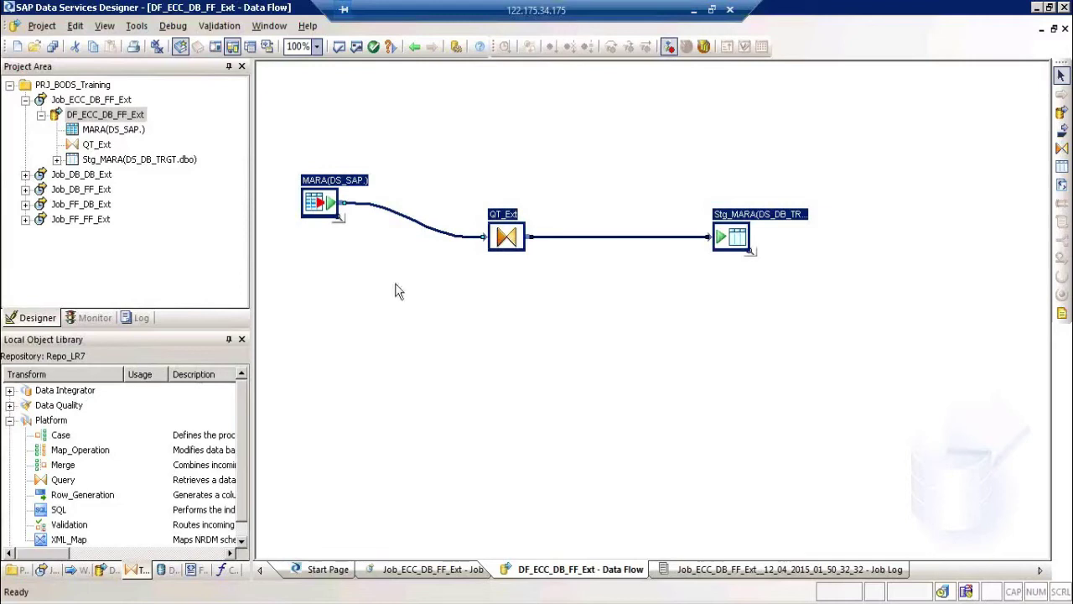
click(757, 100)
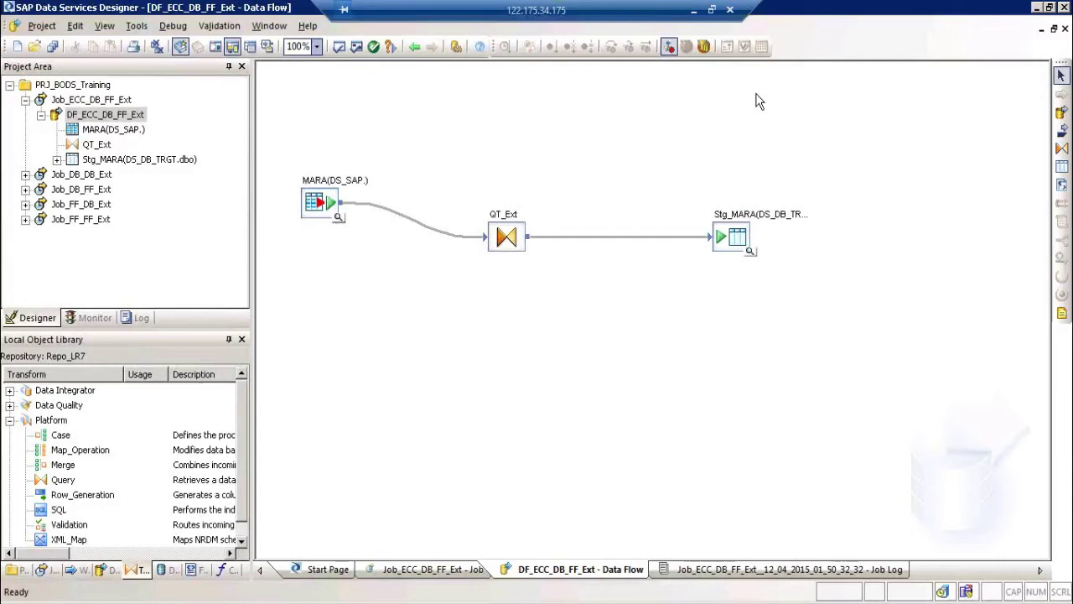
Step: Show the datastores in the object library and select DS_SAP
click(165, 570)
click(54, 421)
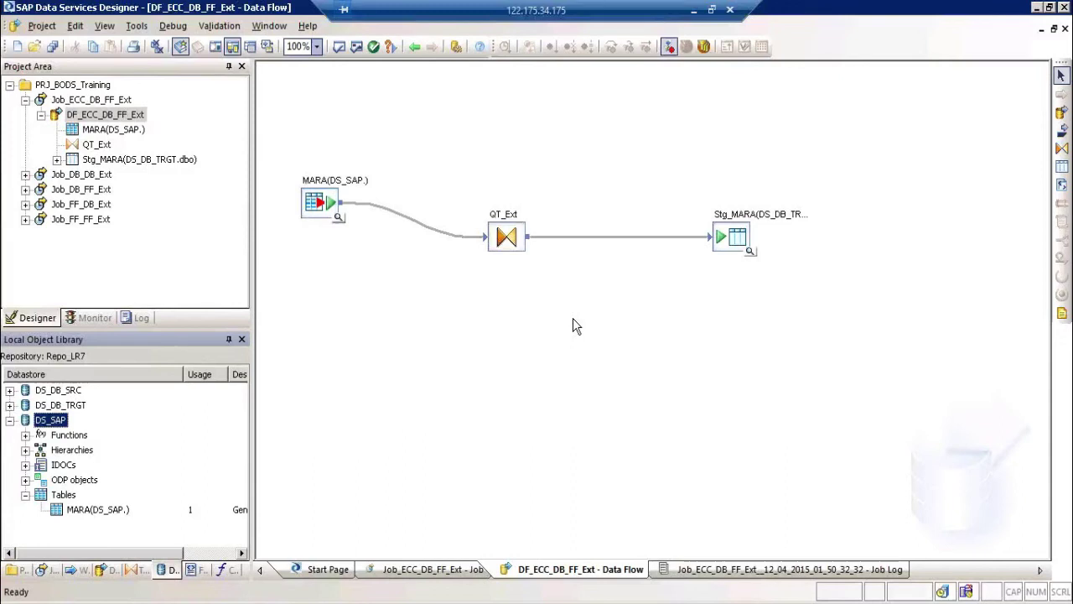
click(750, 252)
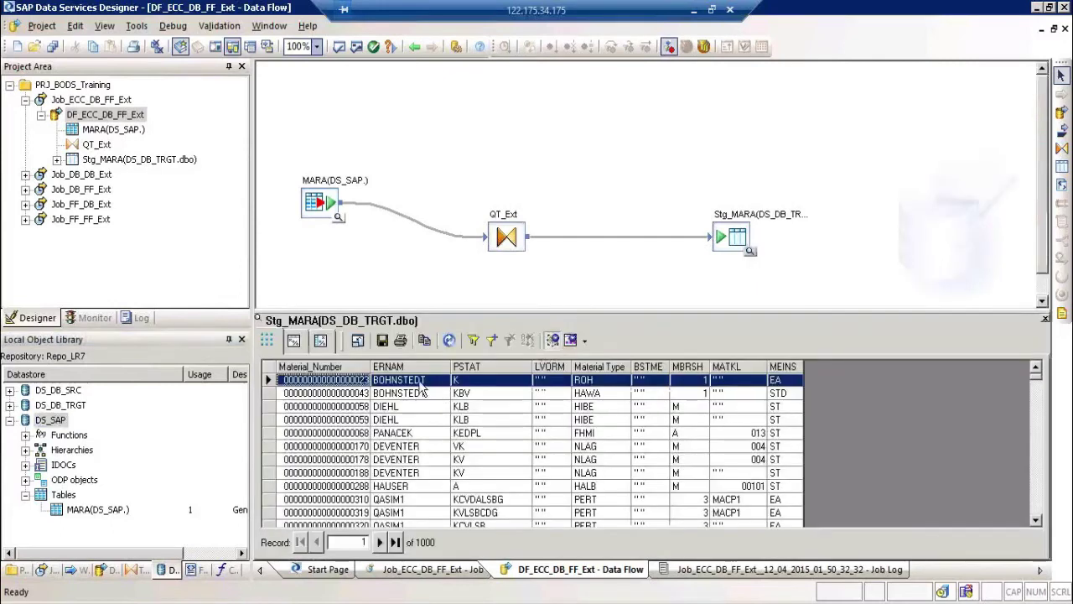
right_click(422, 382)
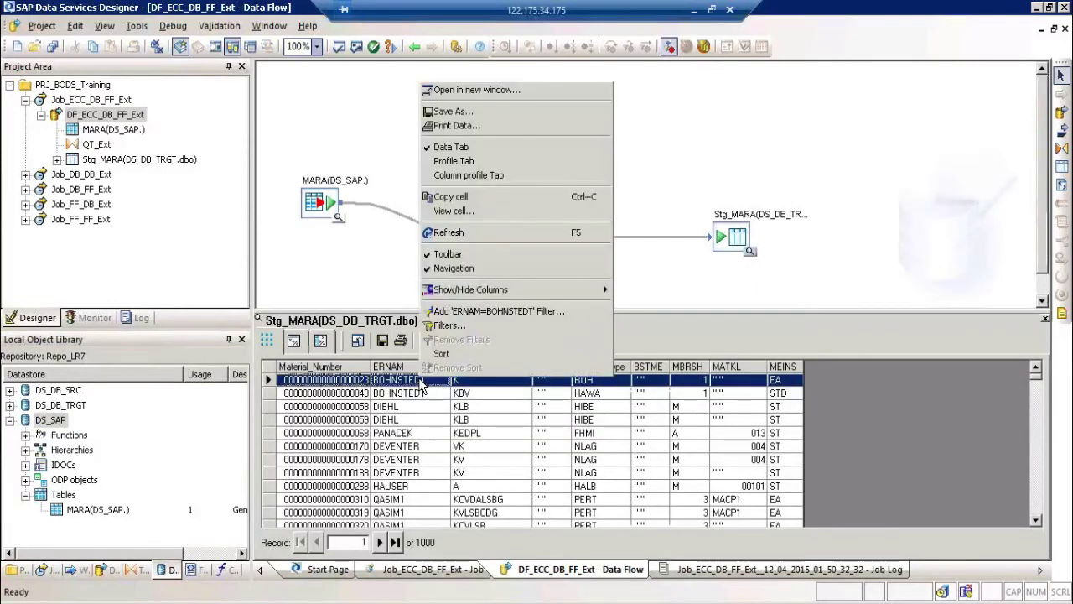
click(514, 308)
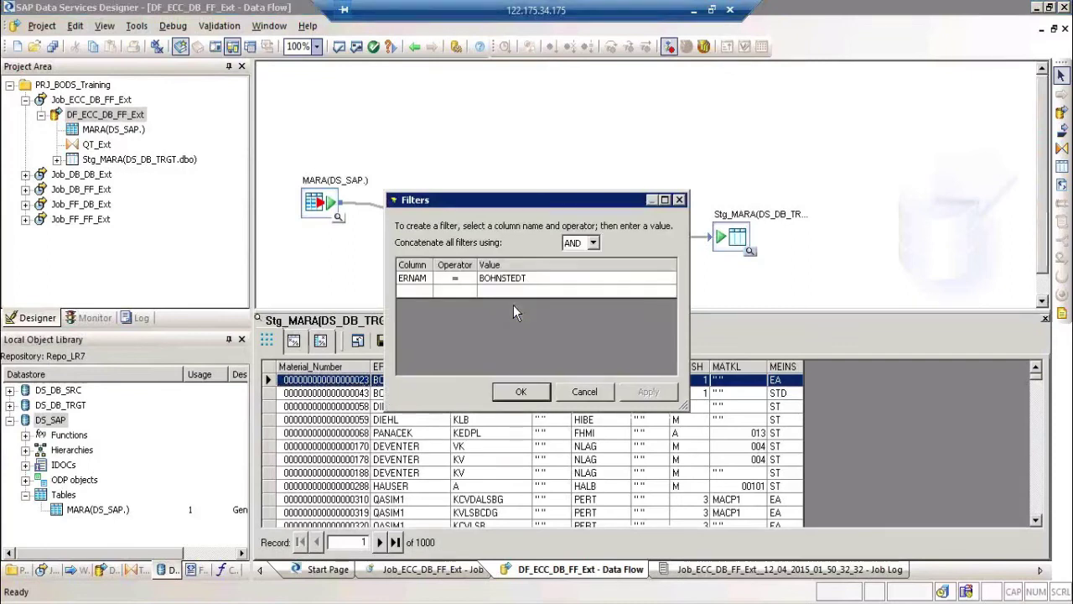
click(471, 289)
click(470, 290)
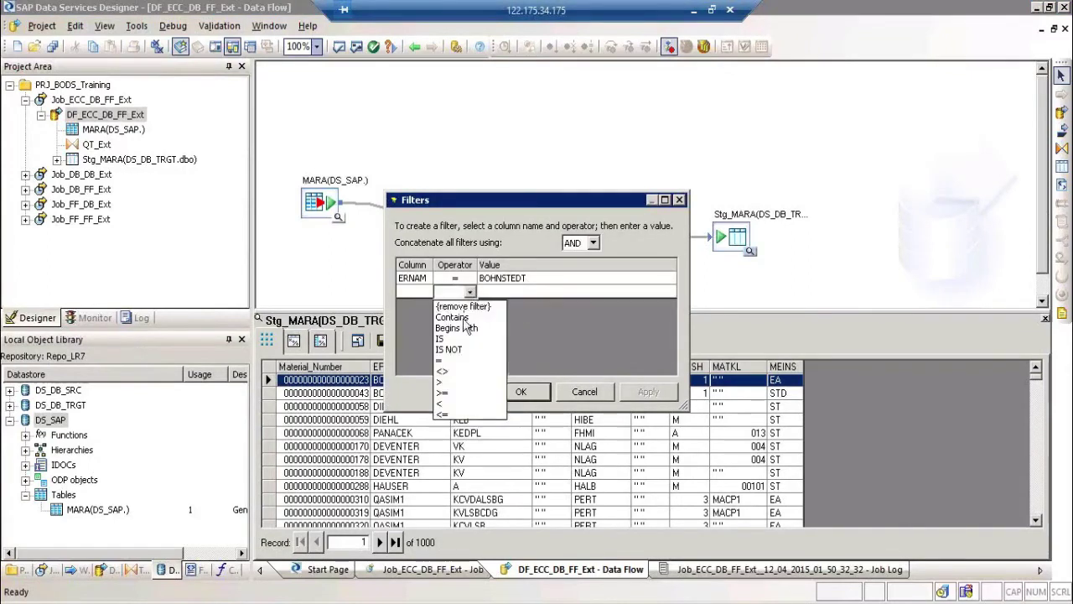
click(422, 295)
click(425, 292)
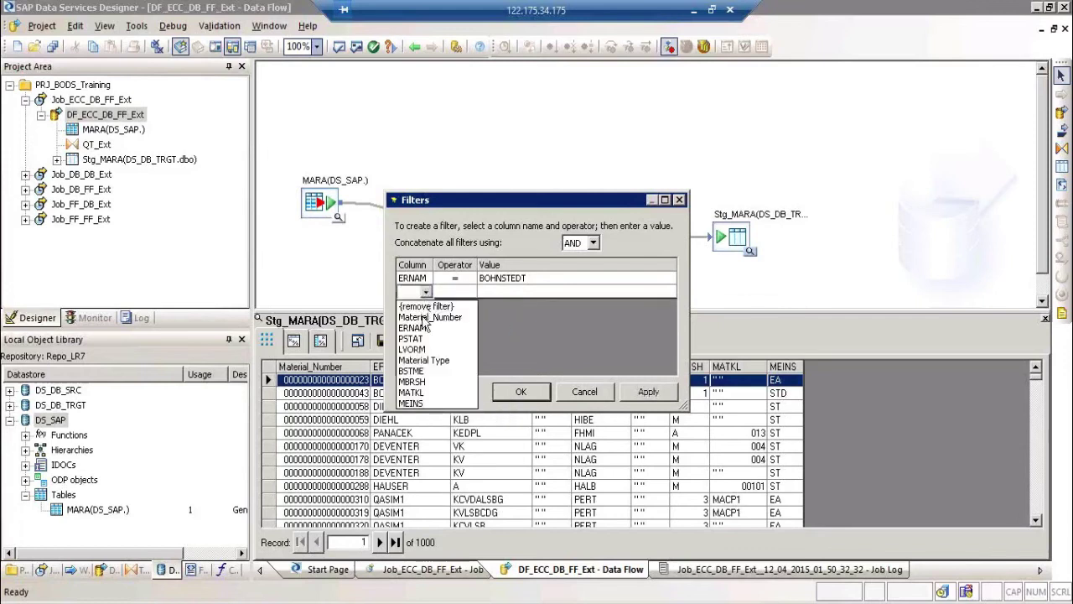
click(421, 328)
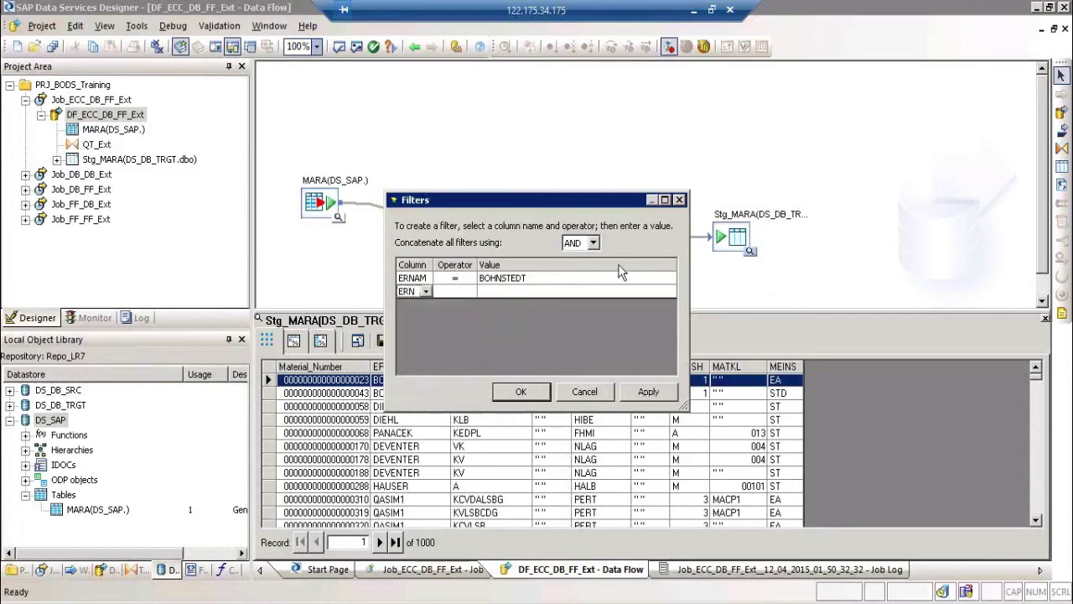
click(593, 243)
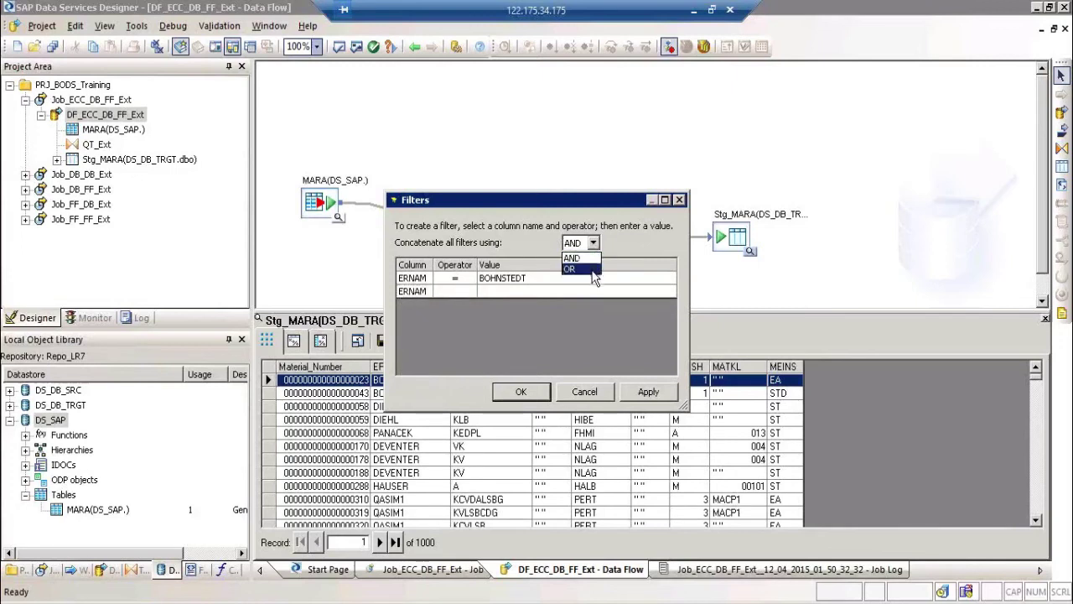
click(585, 391)
click(585, 391)
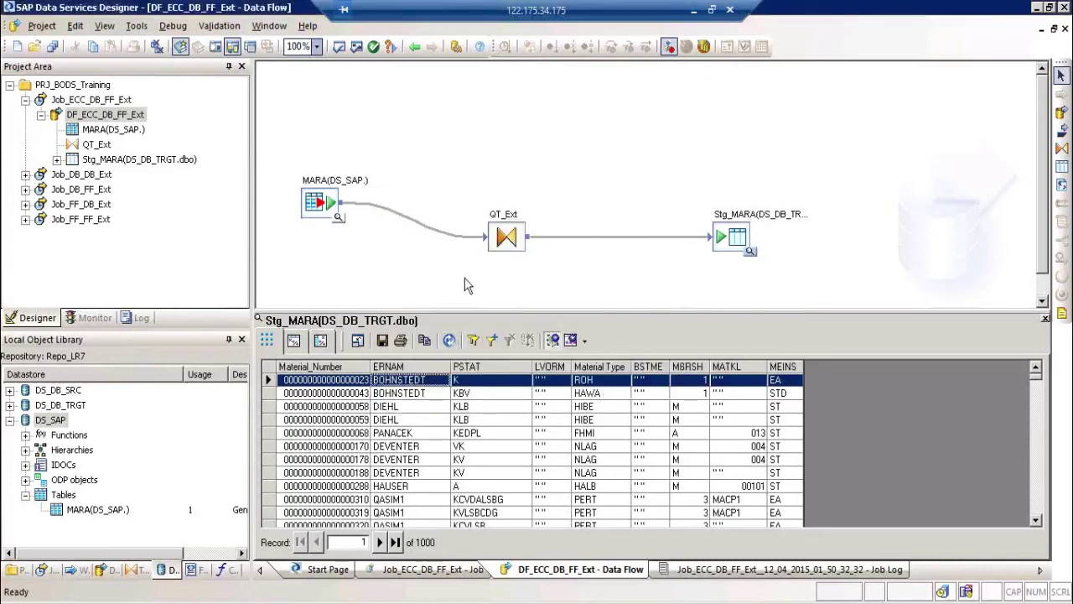
Step: Close the Stg_MARA data preview, reopen it from the target's magnifier, then close it again
click(1045, 320)
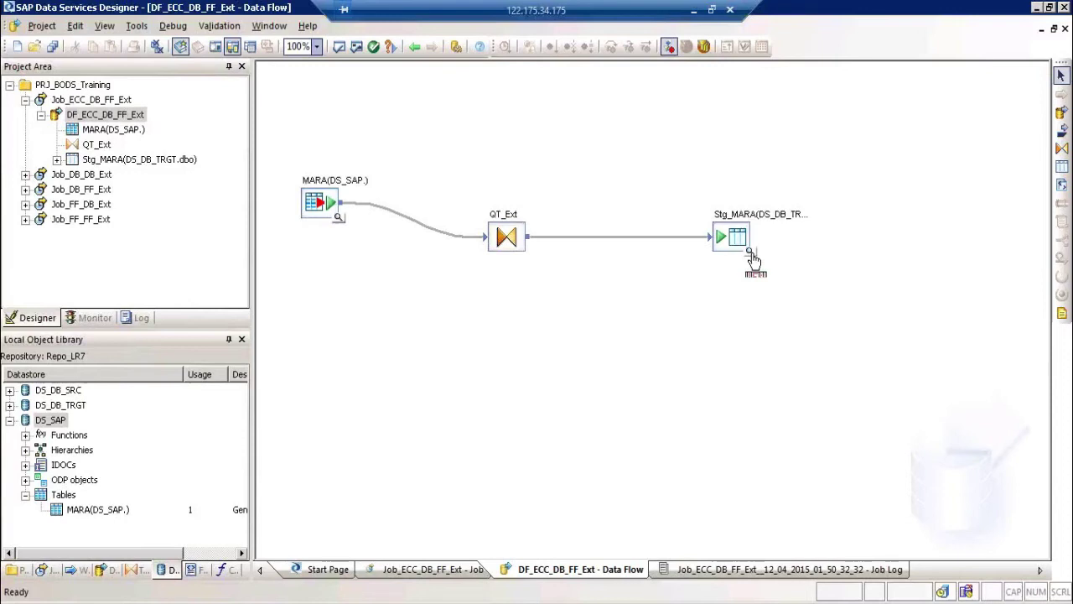
click(750, 253)
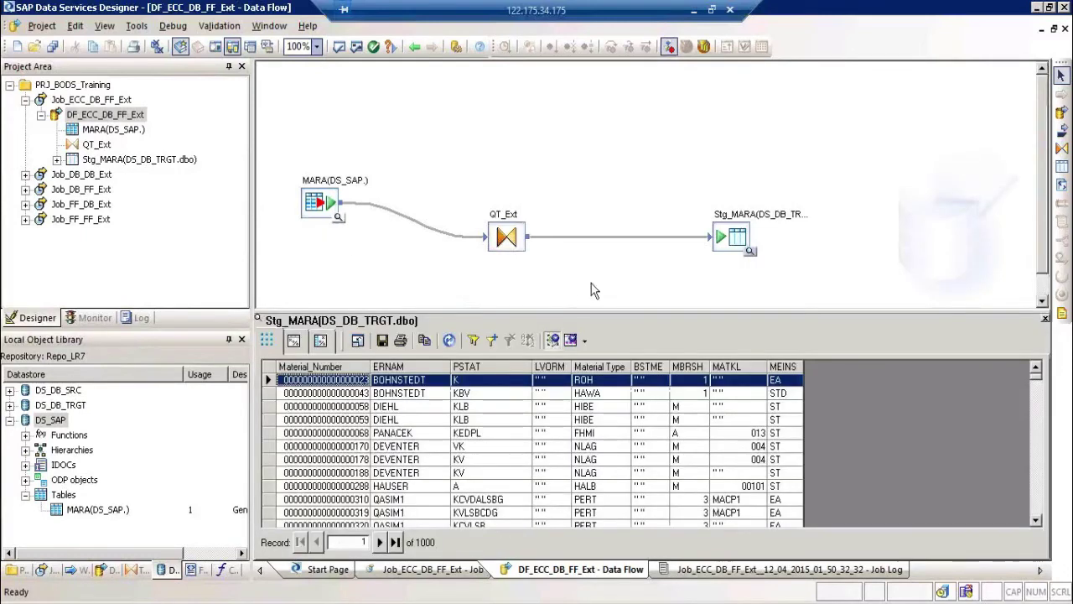
click(1045, 319)
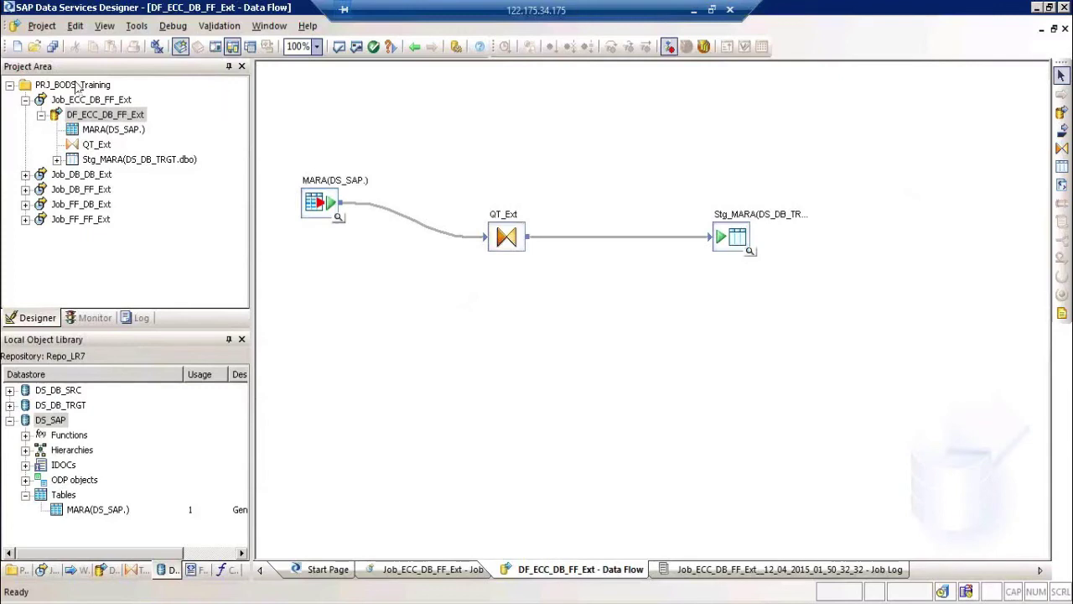
Step: Collapse DF_ECC_DB_FF_Ext and Job_ECC_DB_FF_Ext in the project tree, then marquee-select and deselect the canvas objects
click(40, 115)
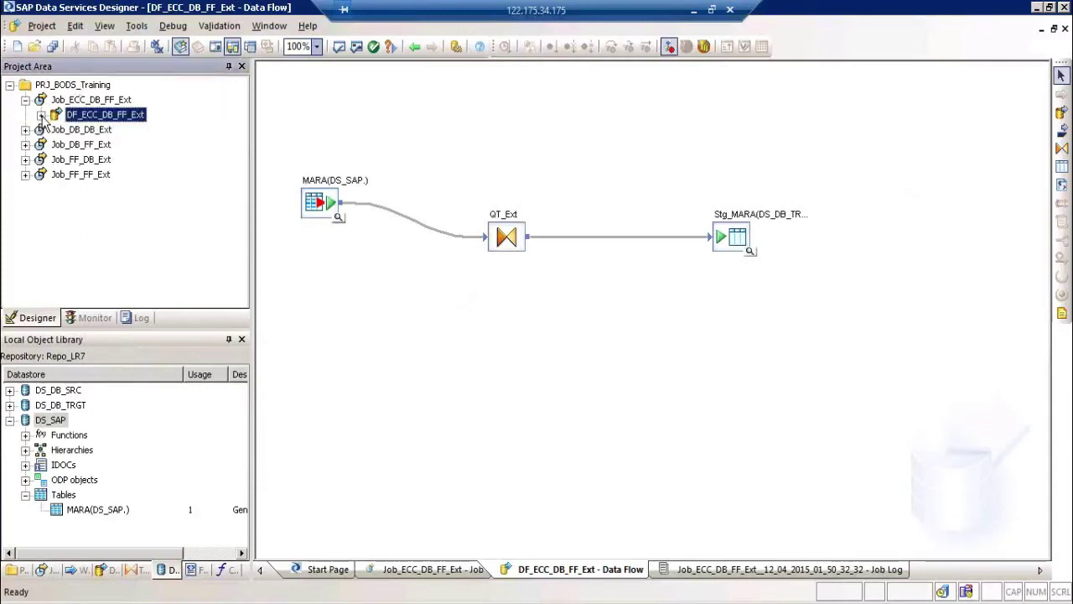
click(25, 101)
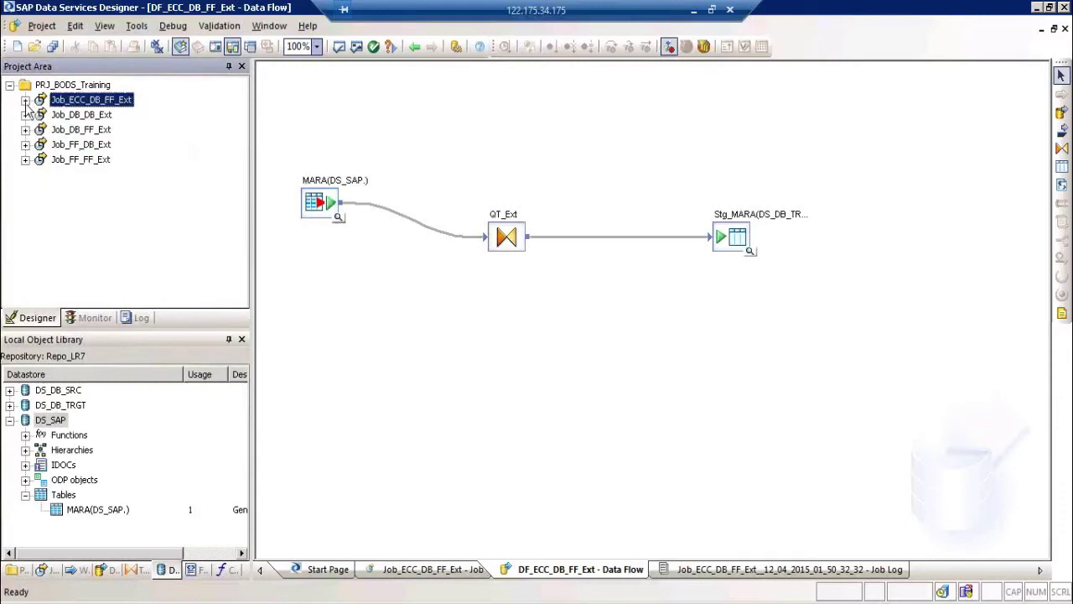
click(379, 140)
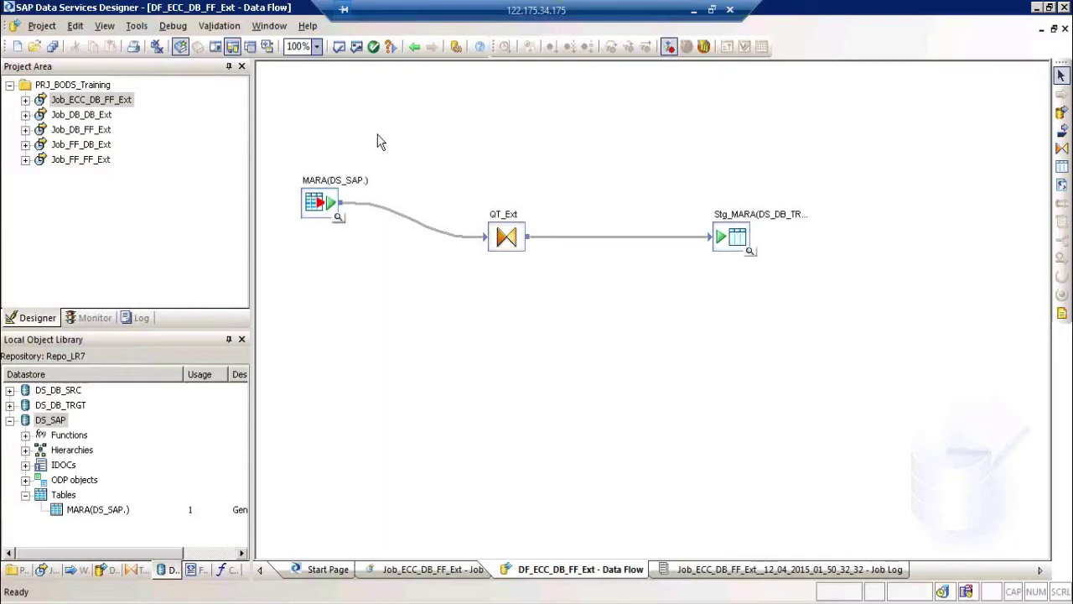
drag(306, 125, 810, 407)
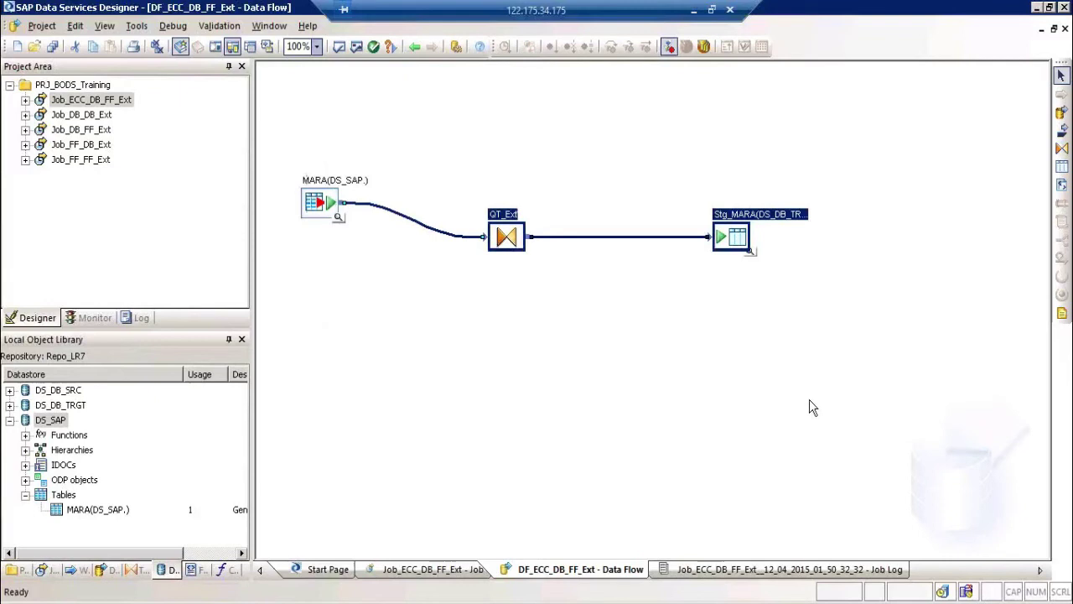
click(809, 399)
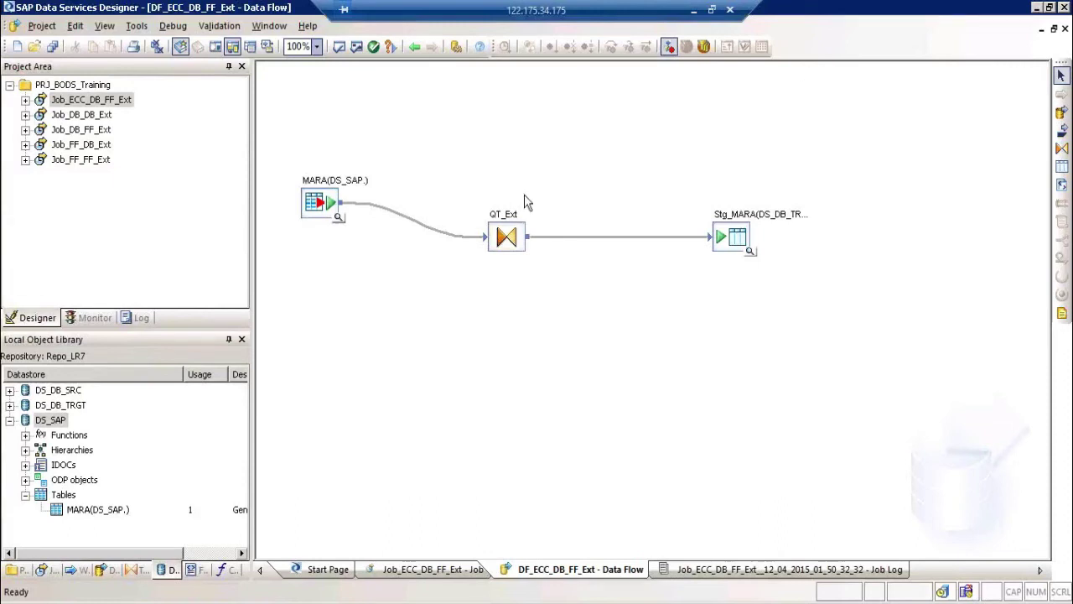
double_click(507, 211)
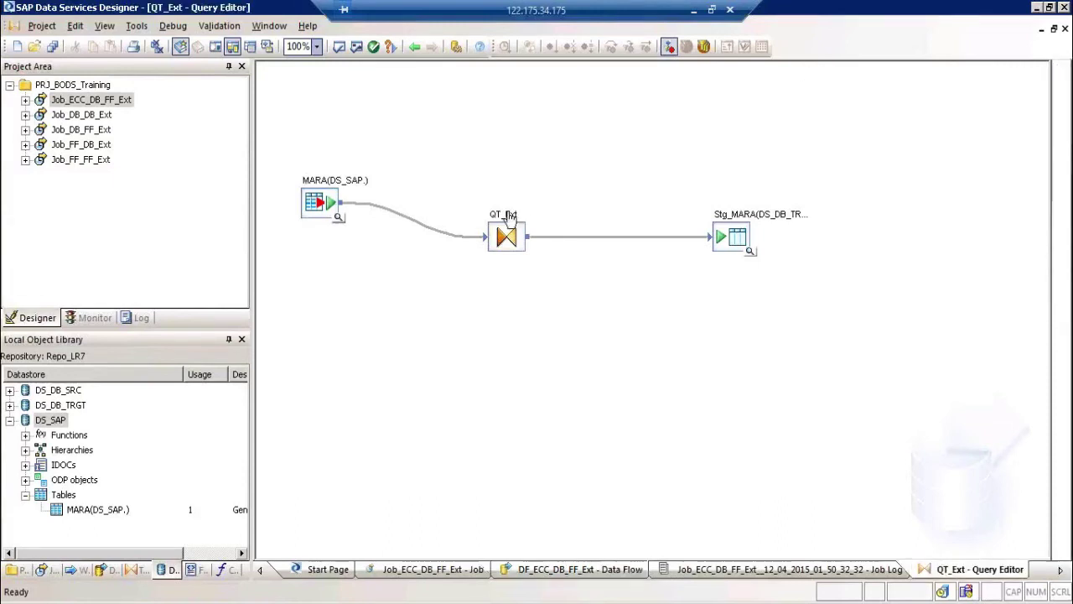
click(433, 330)
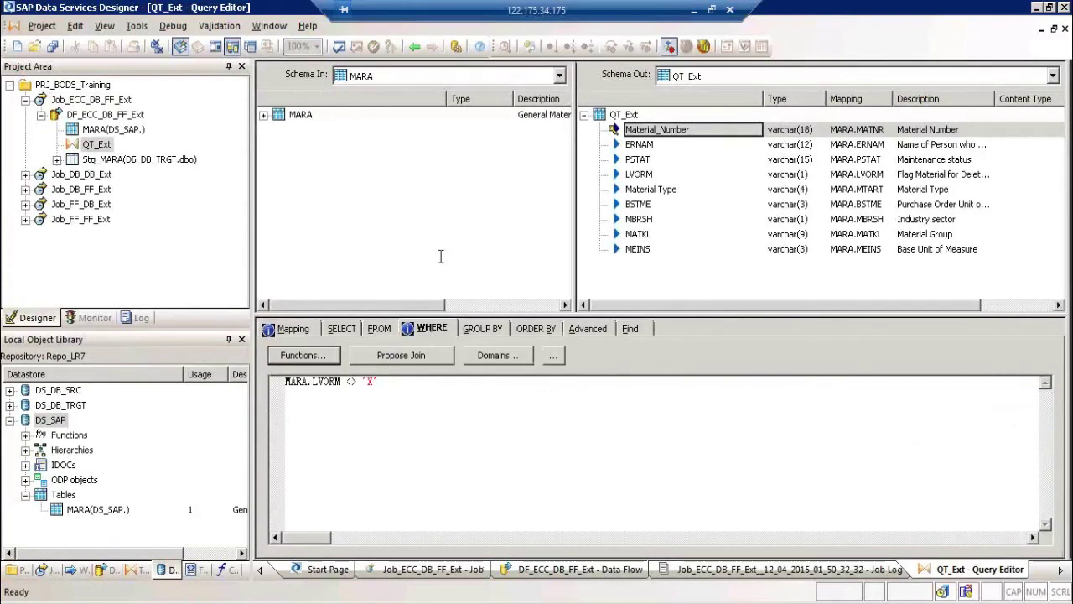
click(414, 48)
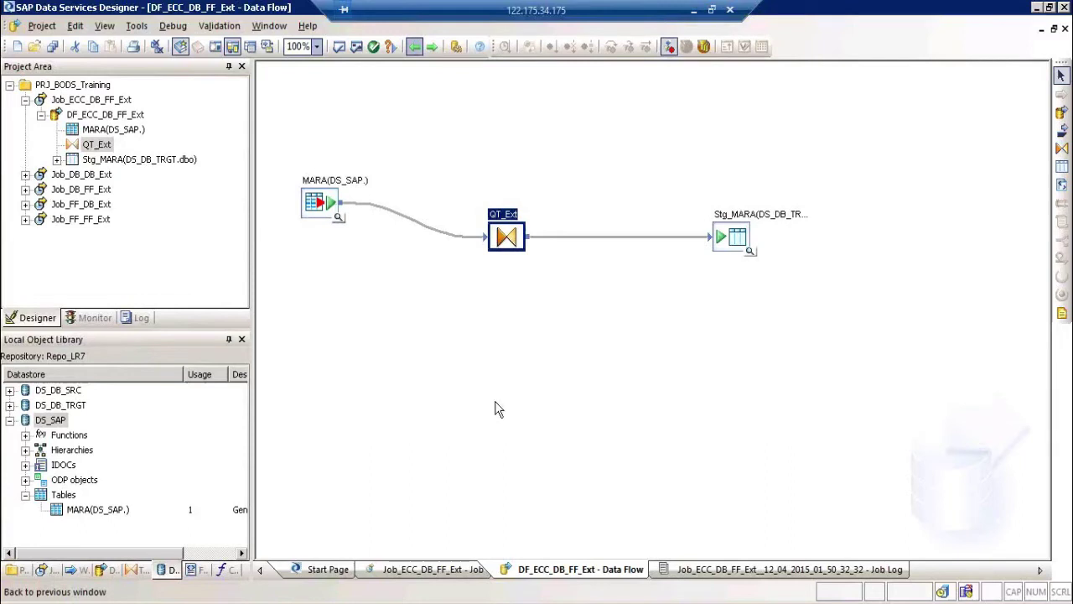
Step: Show the Transforms list, select the SQL transform, then select the Stg_MARA target
click(131, 571)
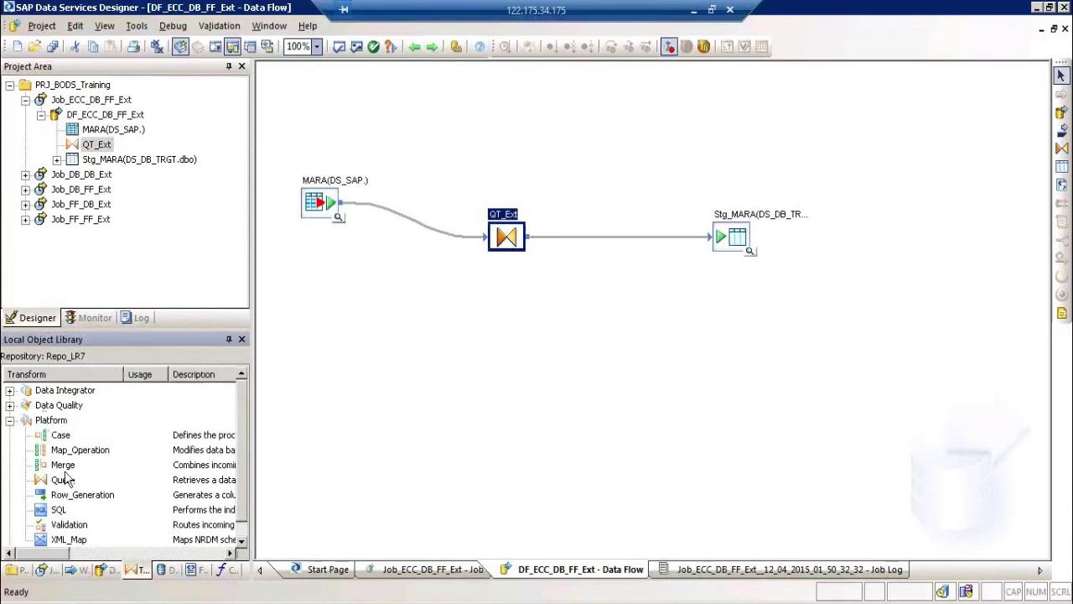
click(59, 509)
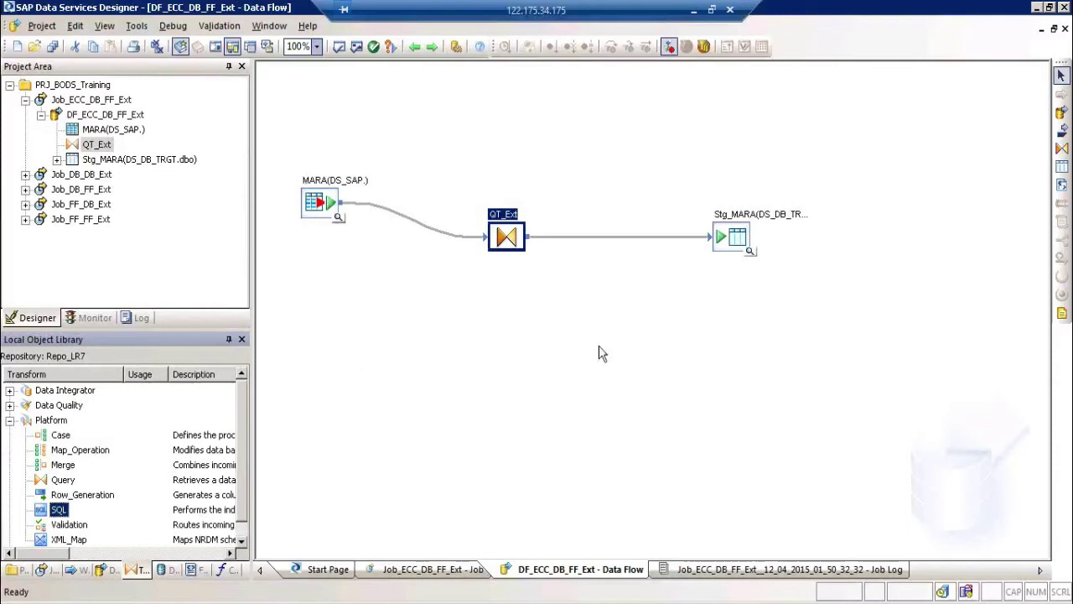
click(724, 241)
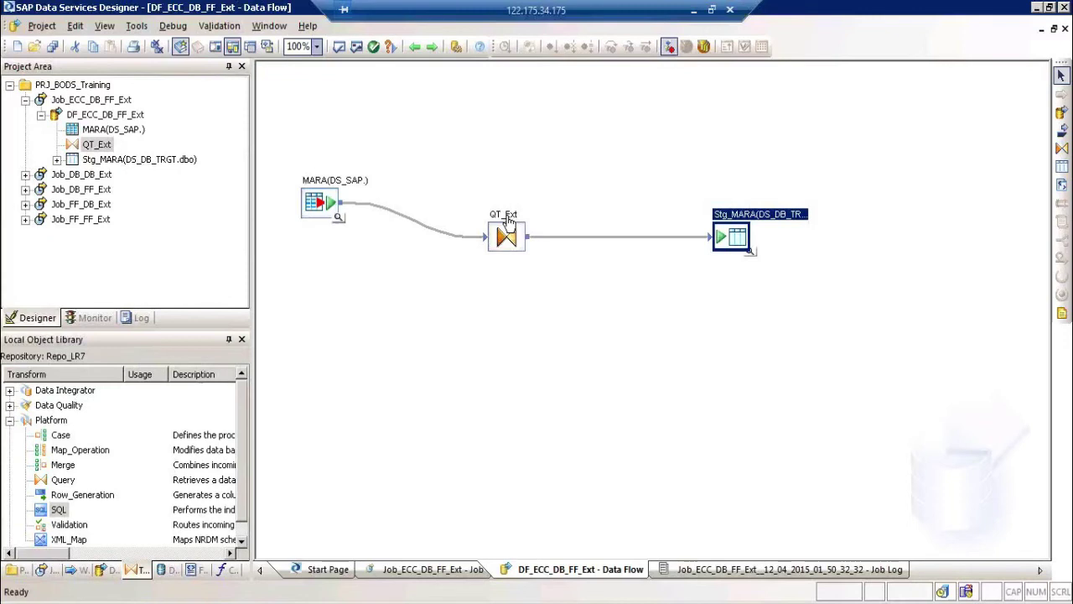
Step: Open QT_Ext in the Query Editor and right-click its QT_Ext output schema root
double_click(507, 220)
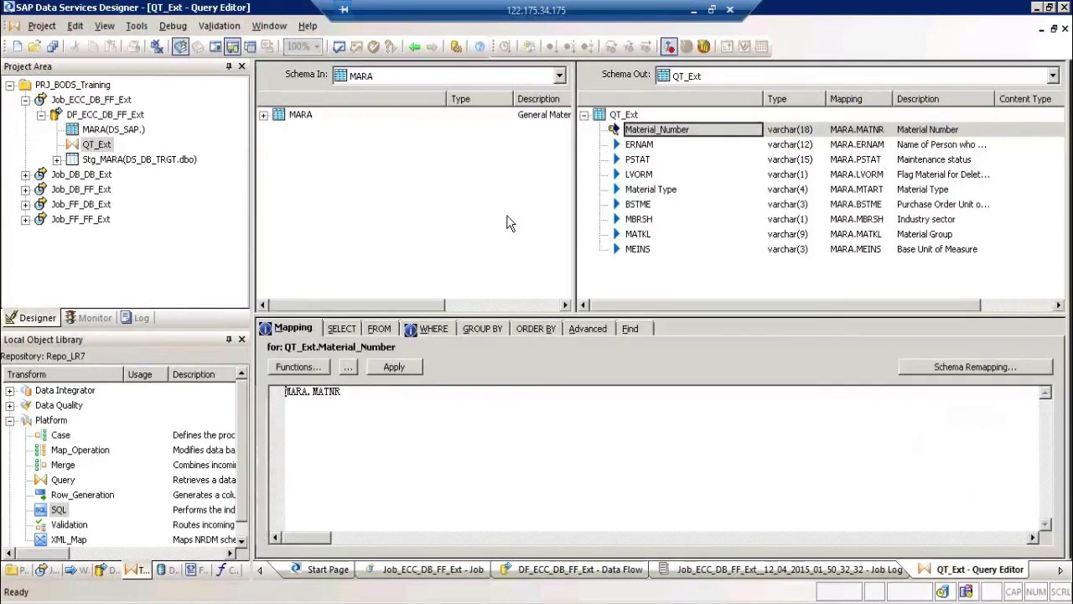
click(633, 116)
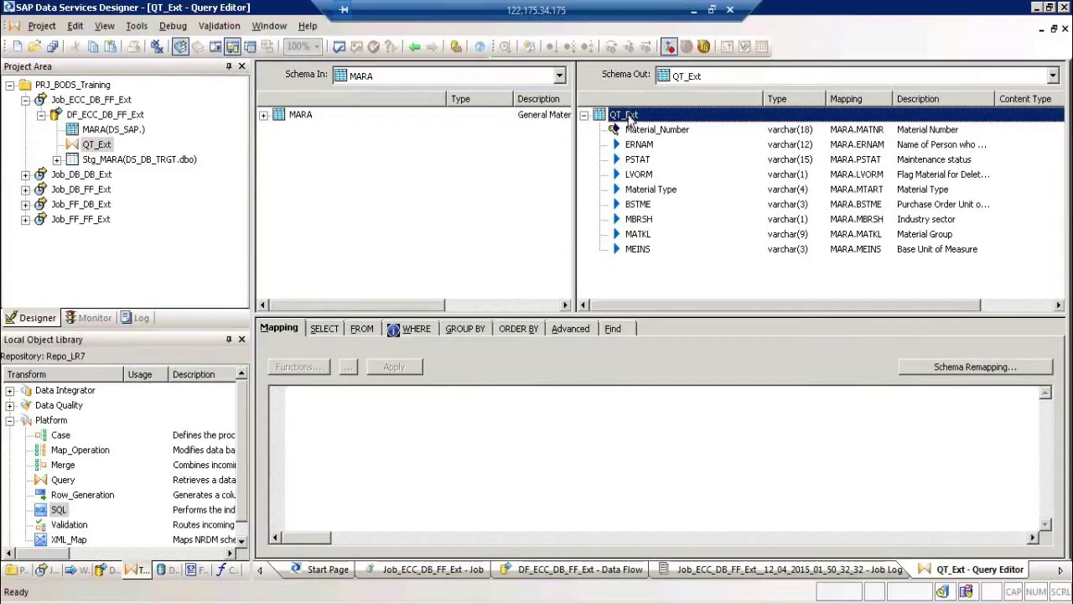
right_click(630, 119)
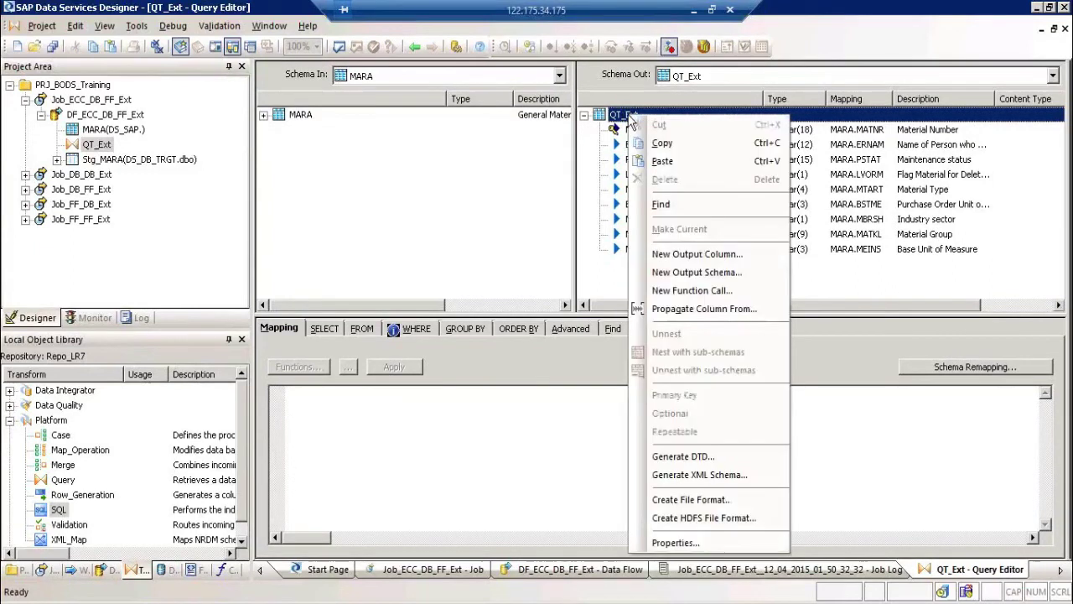
Step: Create a new file format named FF_MARA_TRGT from QT_Ext's output schema
click(750, 499)
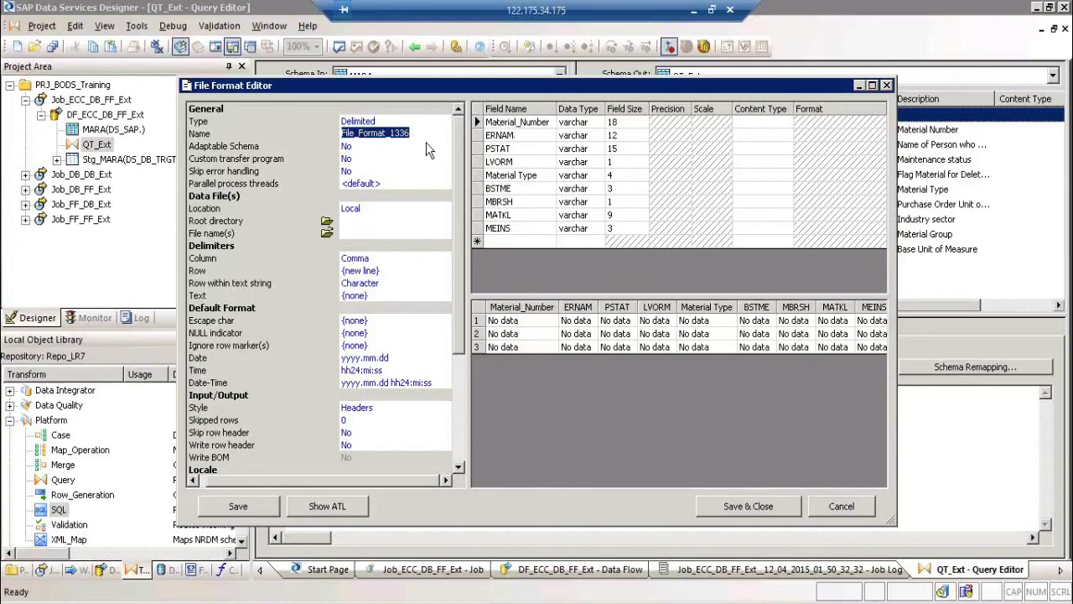
text(FF_MARA_TRGT)
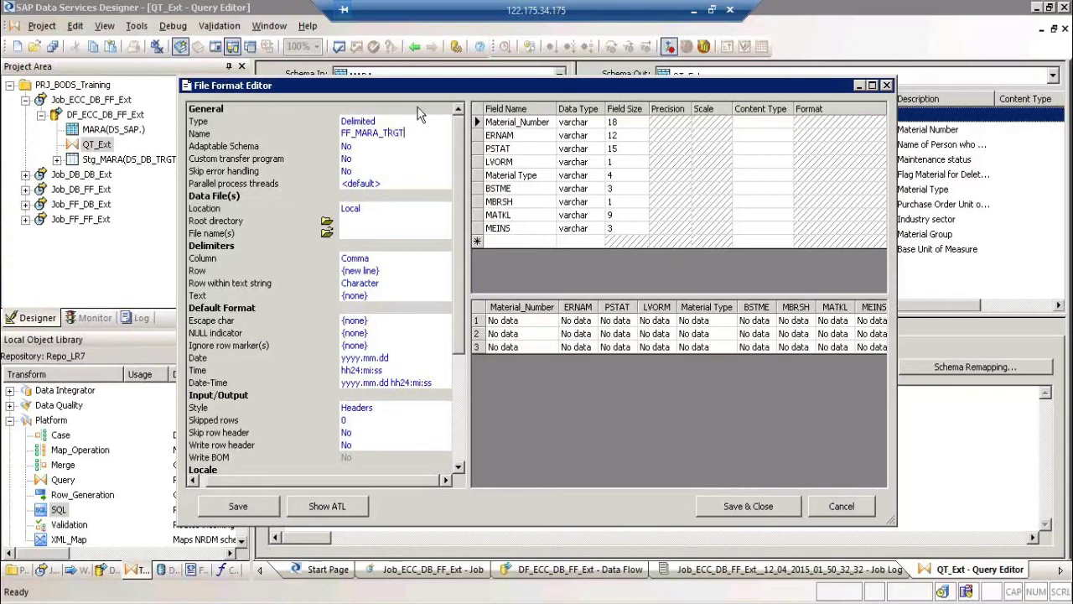
key(Return)
key(ctrl+c)
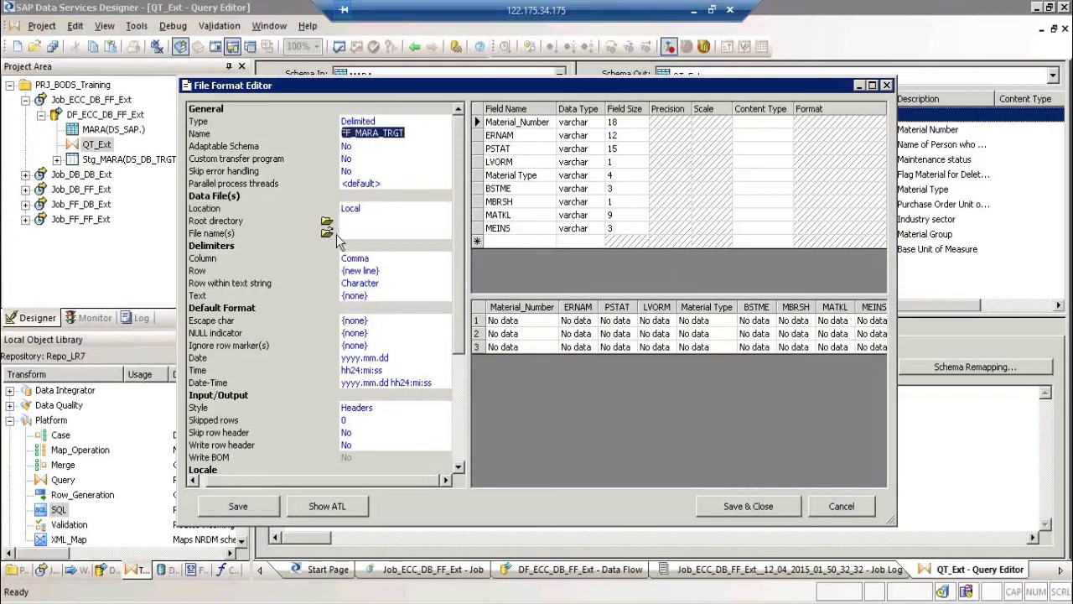
Step: Set the file format's root directory to the OutBound folder
click(327, 225)
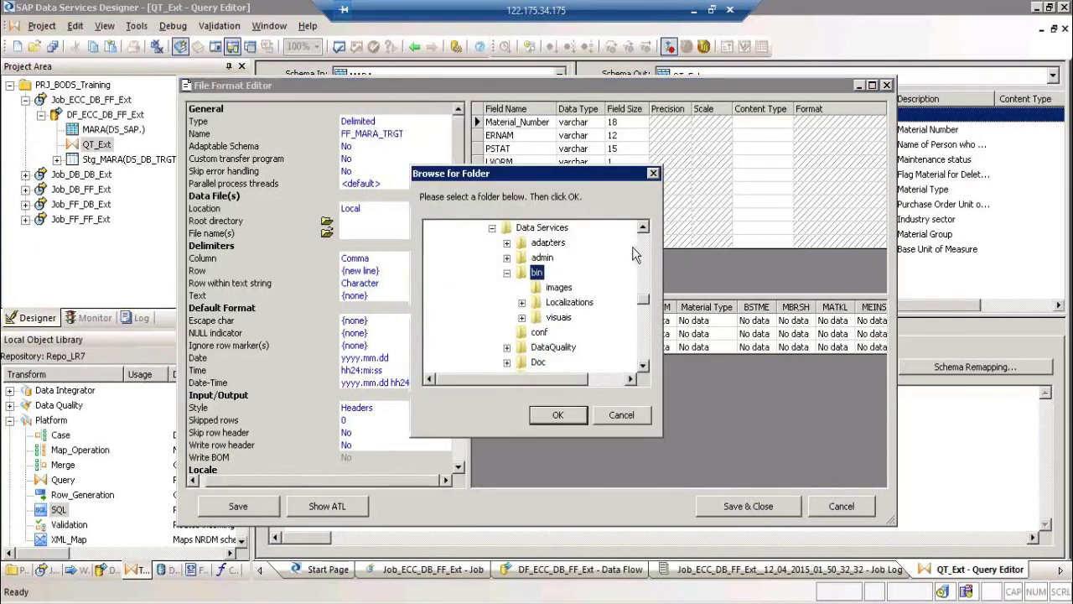
click(642, 250)
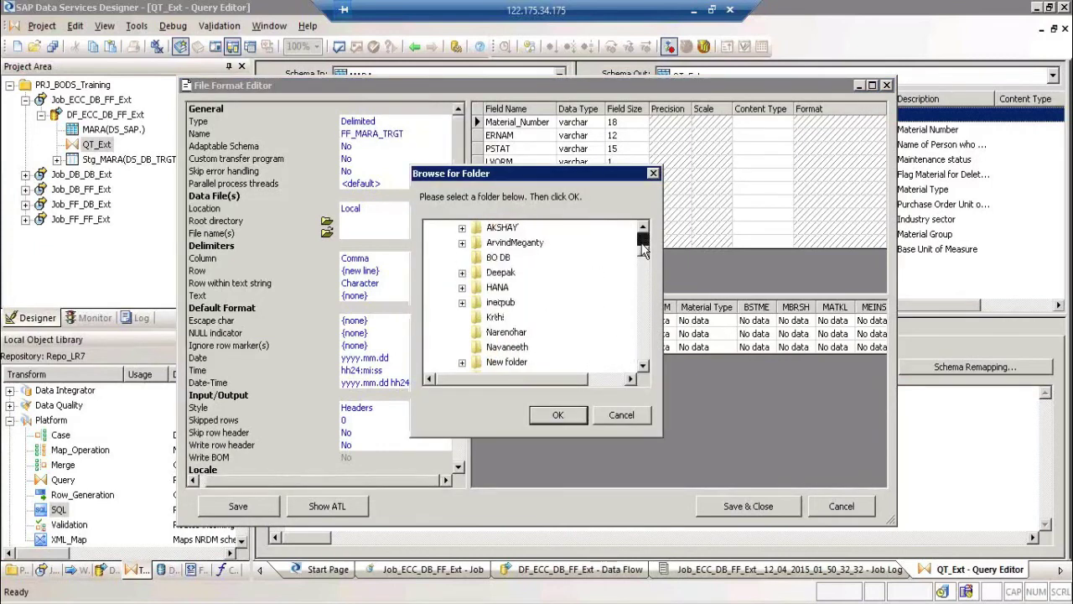
click(433, 243)
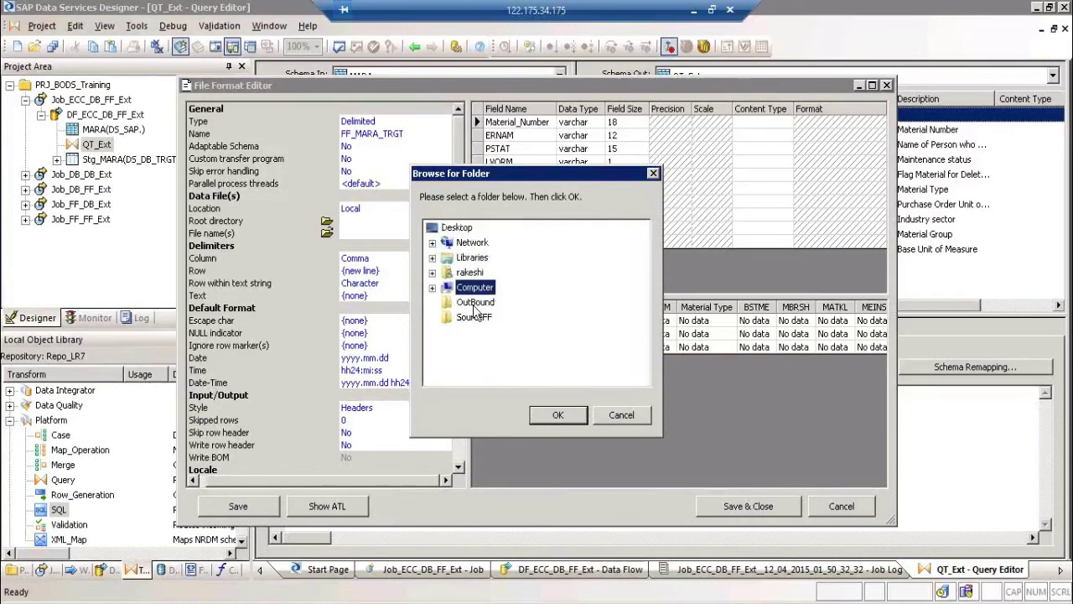
click(474, 302)
click(563, 417)
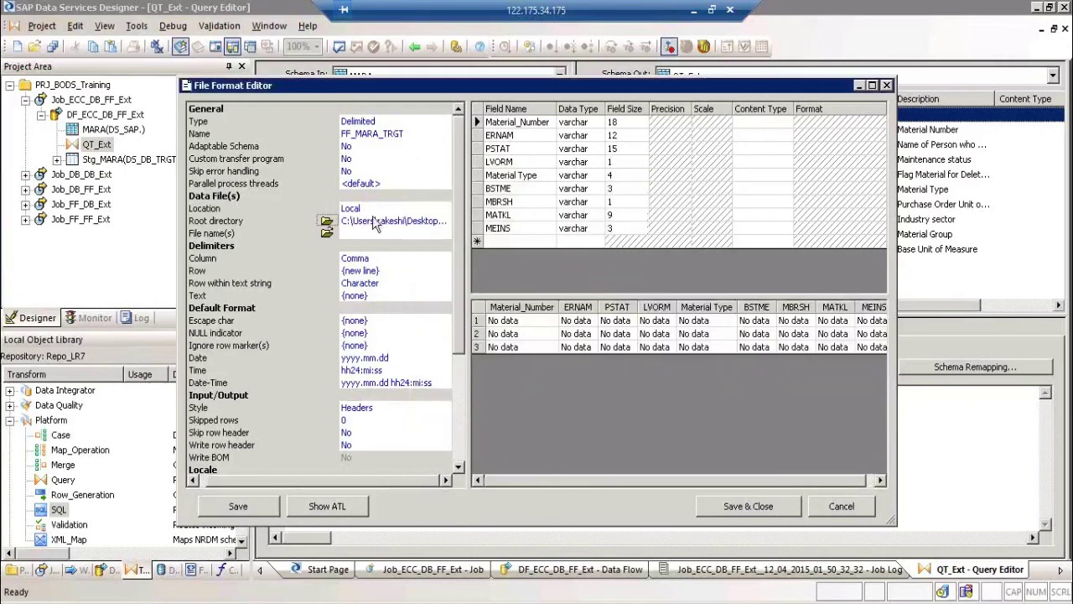
Step: Set the file name to FF_MARA_TRGT.txt and the column delimiter to |
click(367, 235)
key(ctrl+v)
text(.)
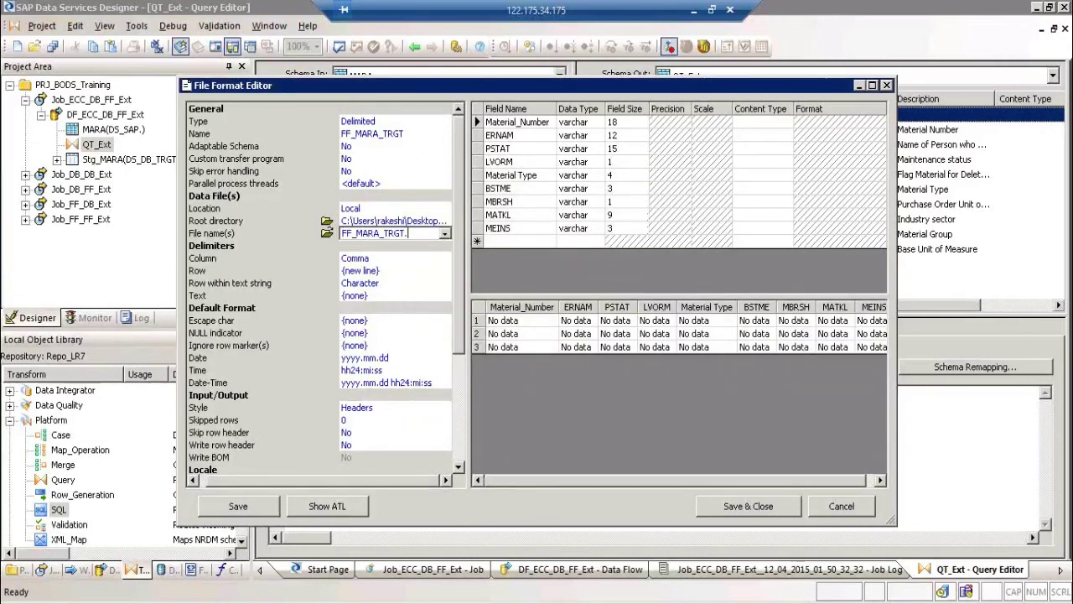
text(txt)
key(Return)
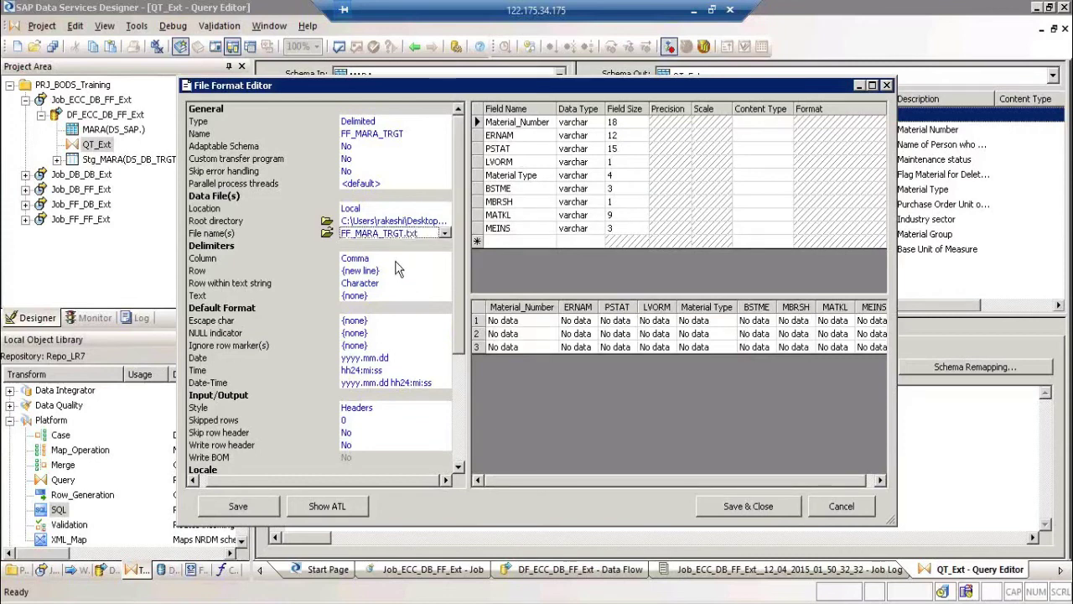
click(396, 259)
double_click(396, 261)
text(|)
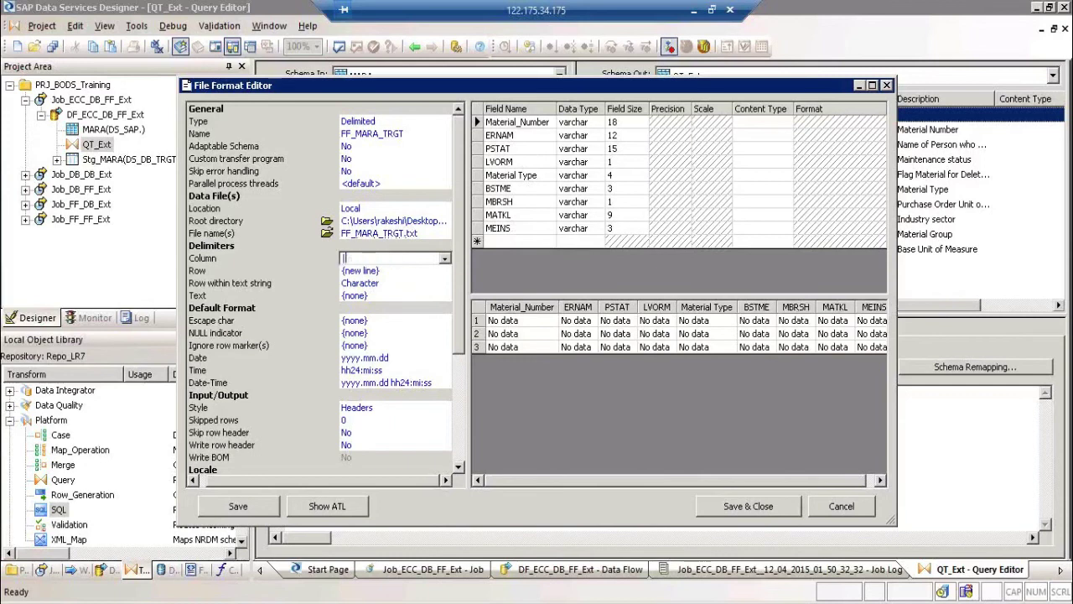
Step: Set Write row header to Yes and save the file format
click(370, 445)
click(373, 459)
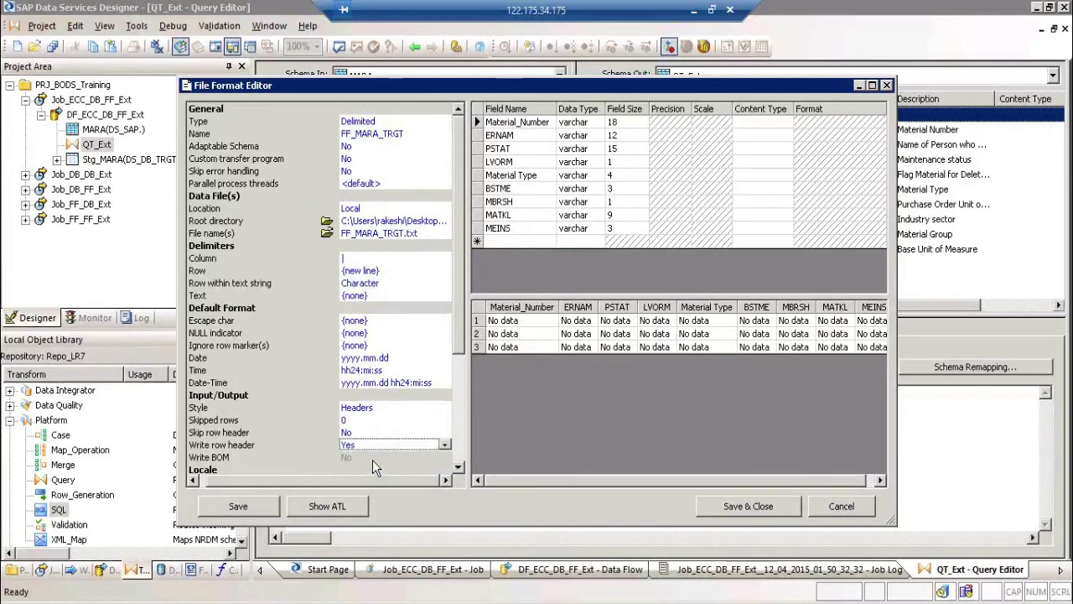
click(521, 146)
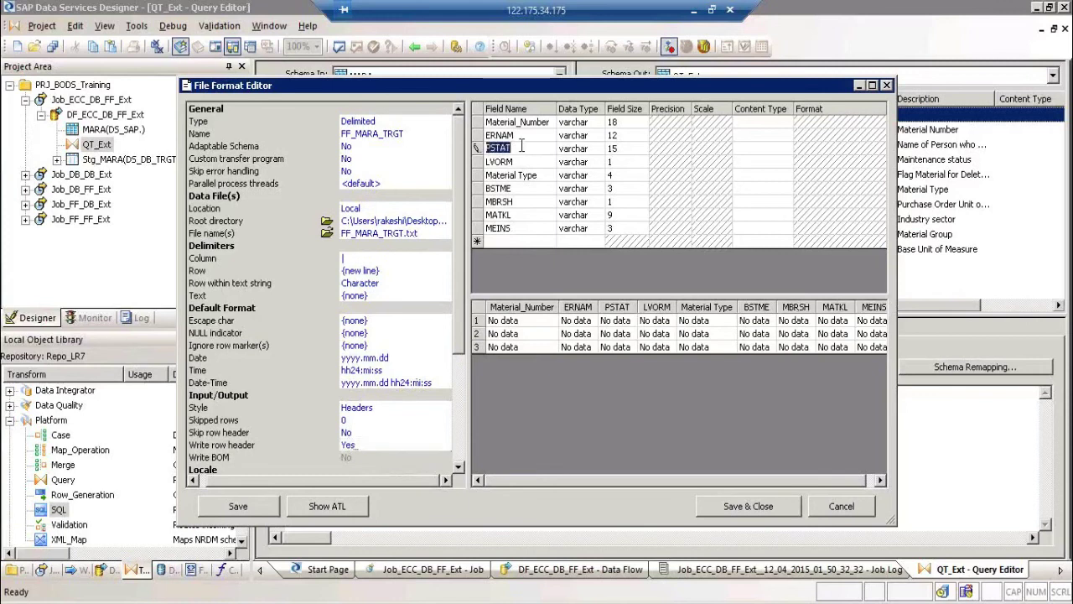
click(532, 147)
click(746, 507)
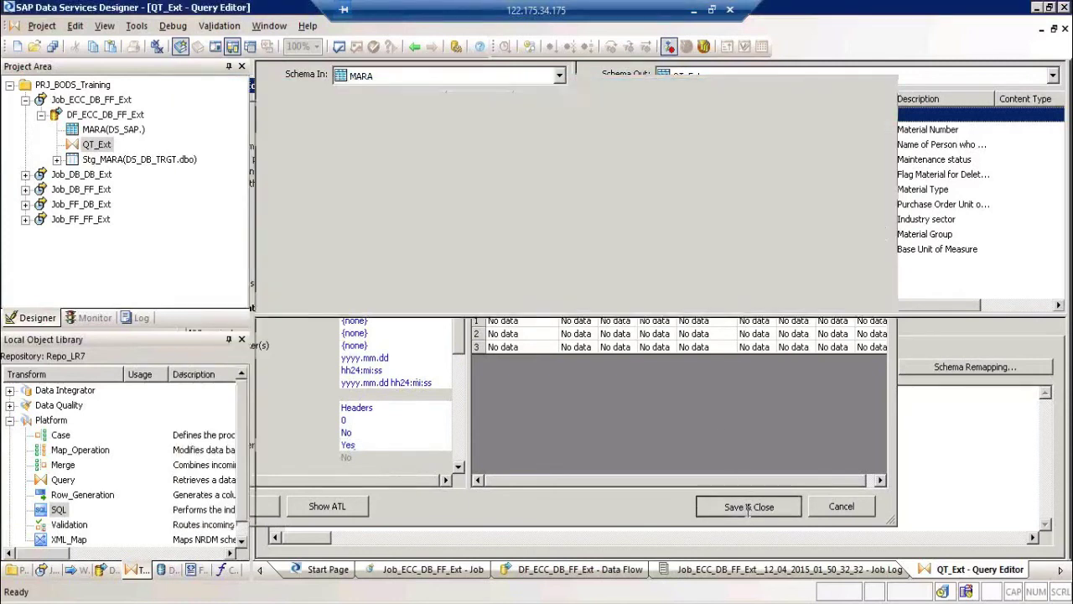
Step: Return to the data flow, list flat-file formats, and review FF_MARA_TRGT's settings without changes
click(414, 46)
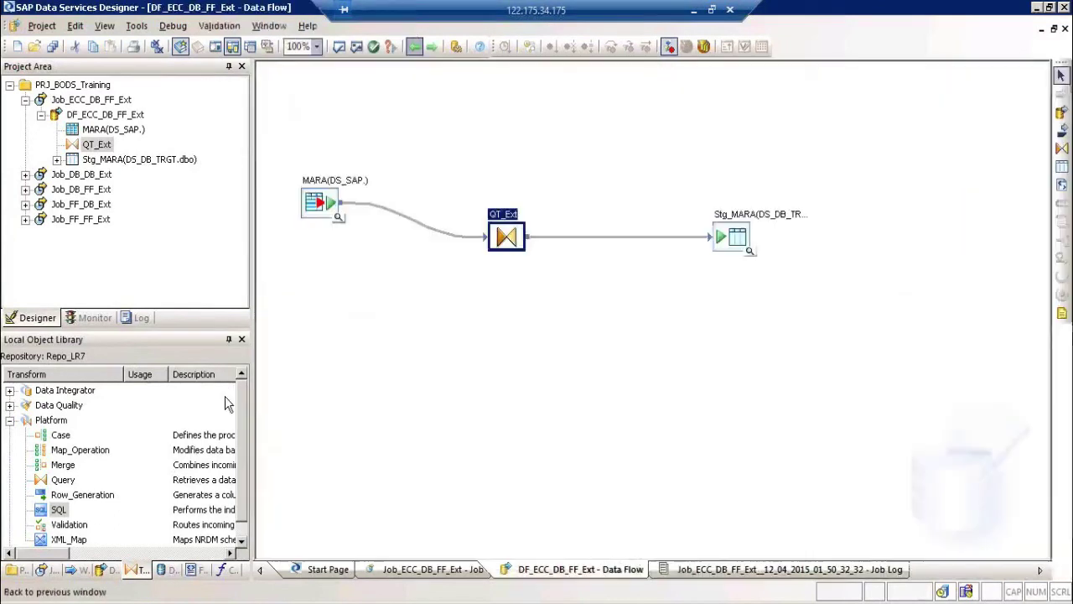
click(192, 571)
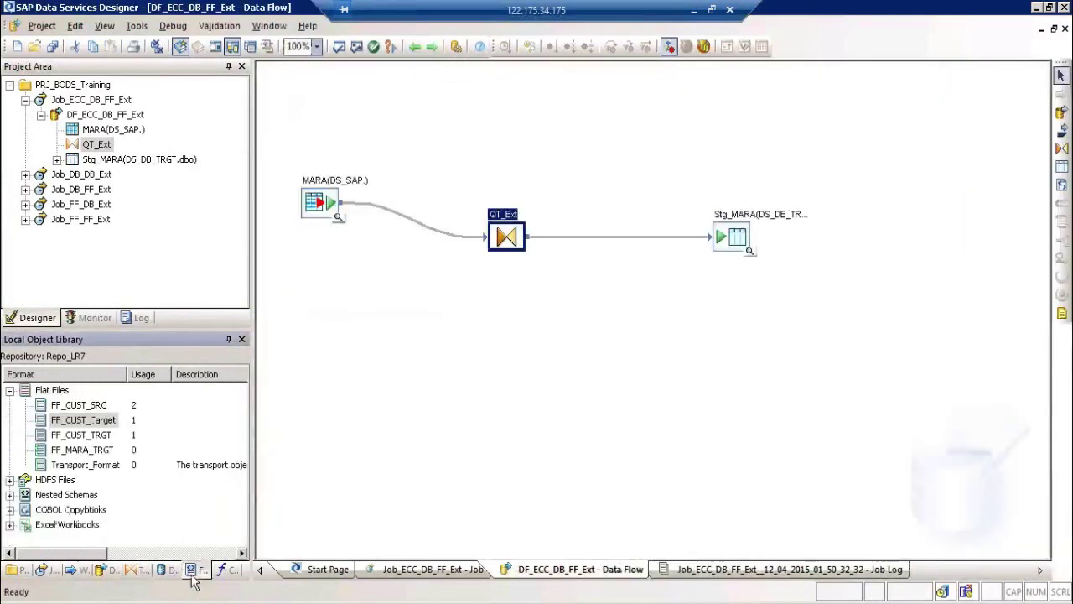
right_click(103, 450)
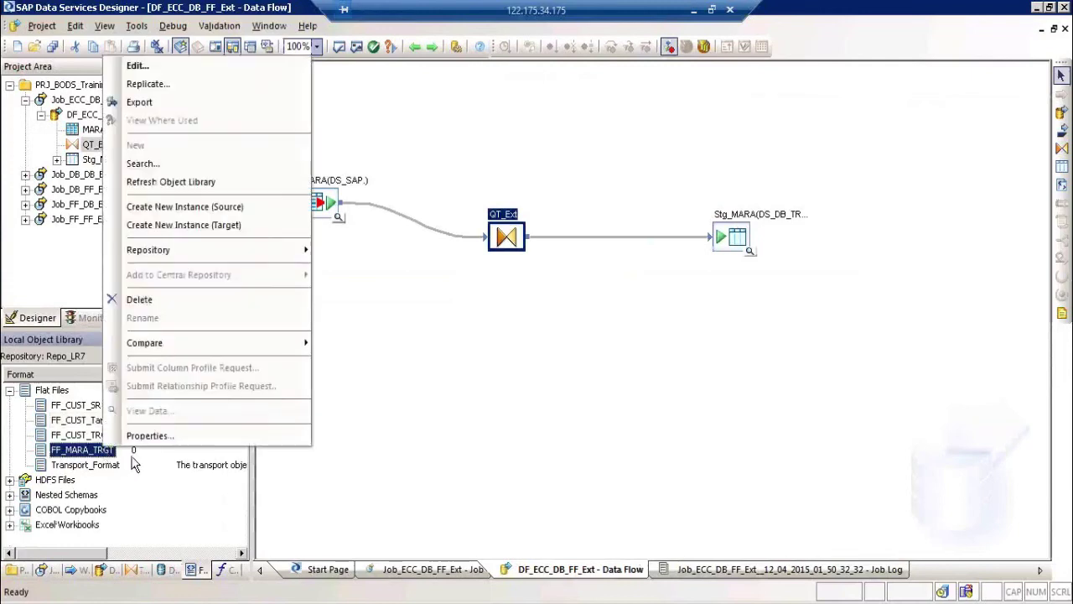
click(137, 66)
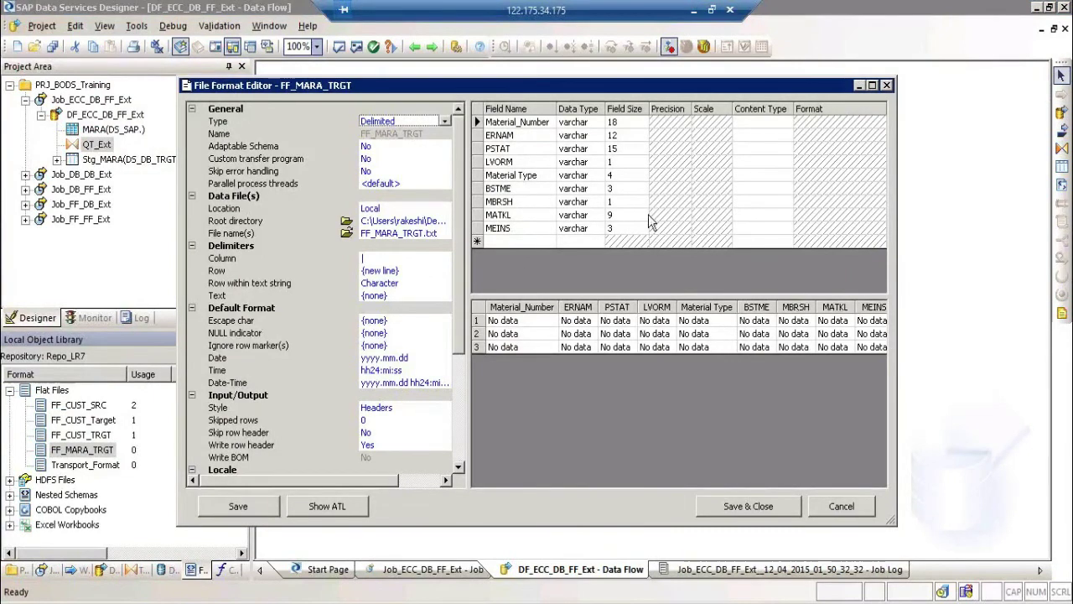
click(861, 507)
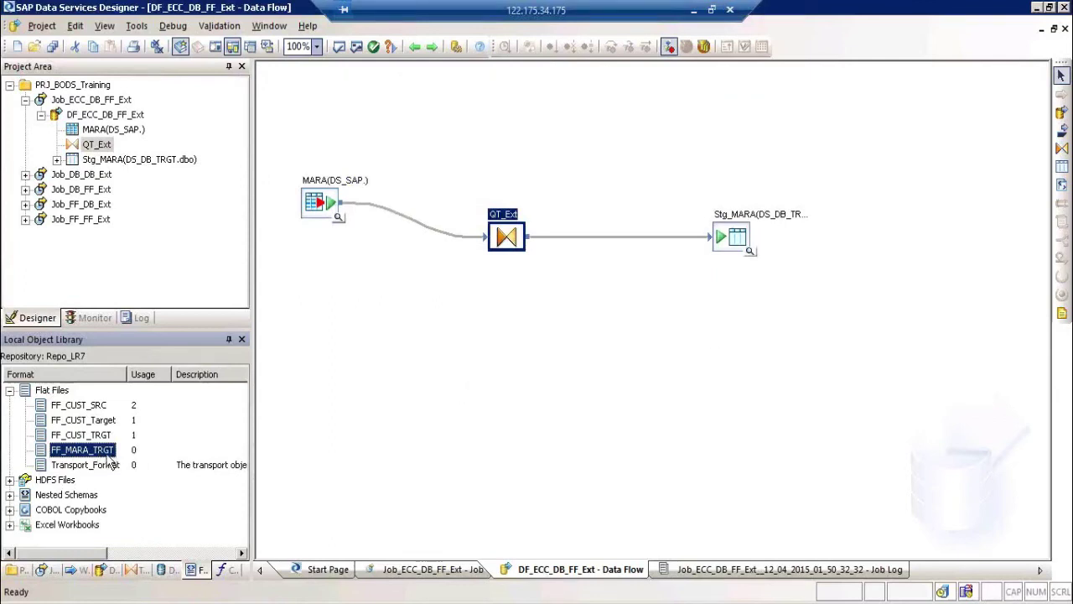
Step: Add FF_MARA_TRGT as a target below Stg_MARA and connect QT_Ext's output to it
drag(109, 459, 534, 385)
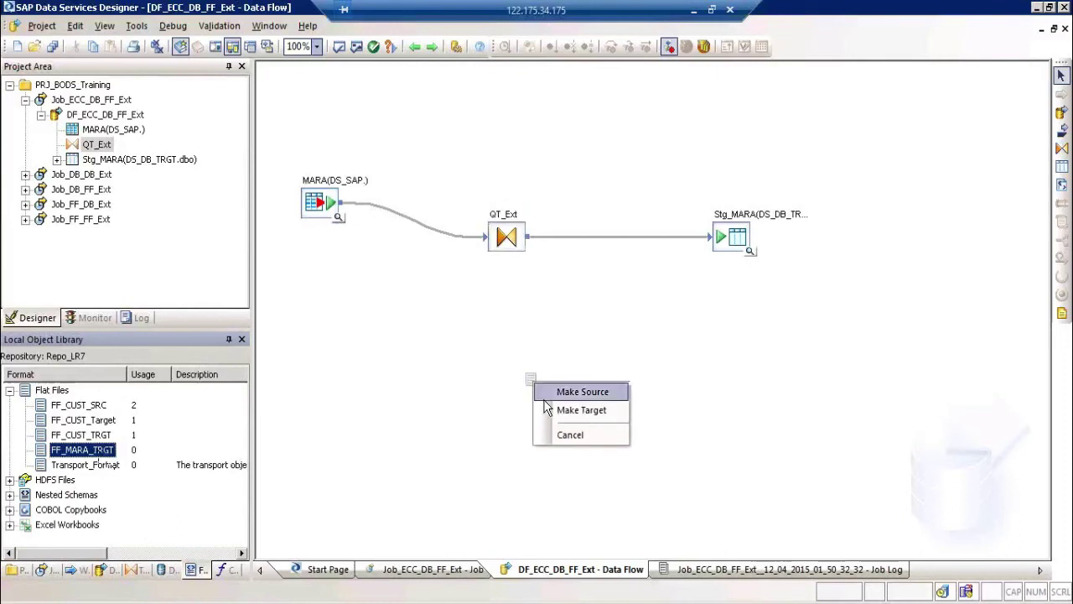
click(570, 416)
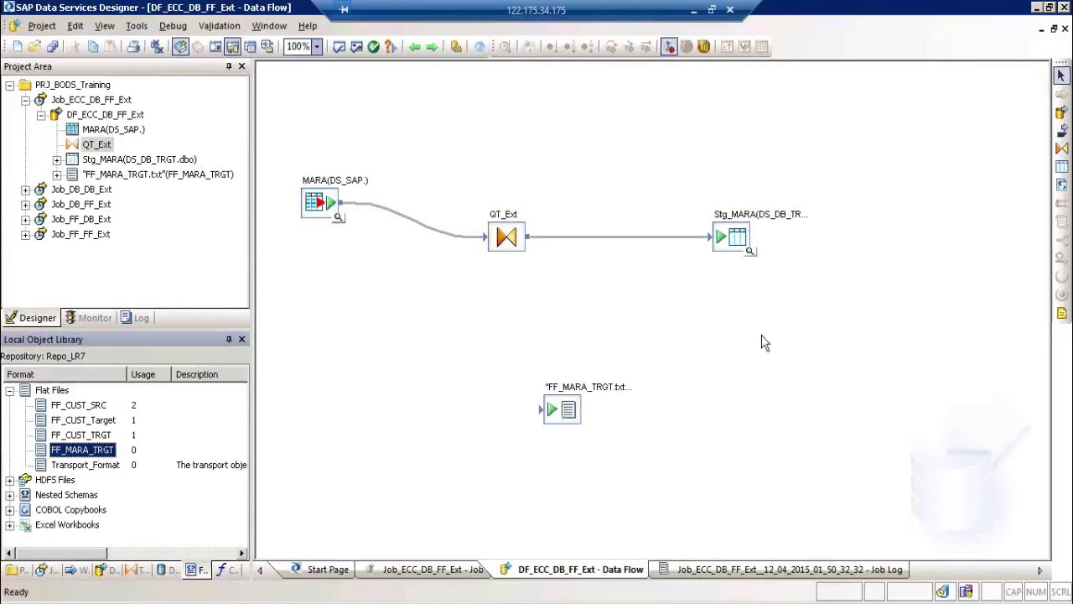
click(731, 359)
drag(562, 409, 718, 345)
drag(528, 238, 708, 352)
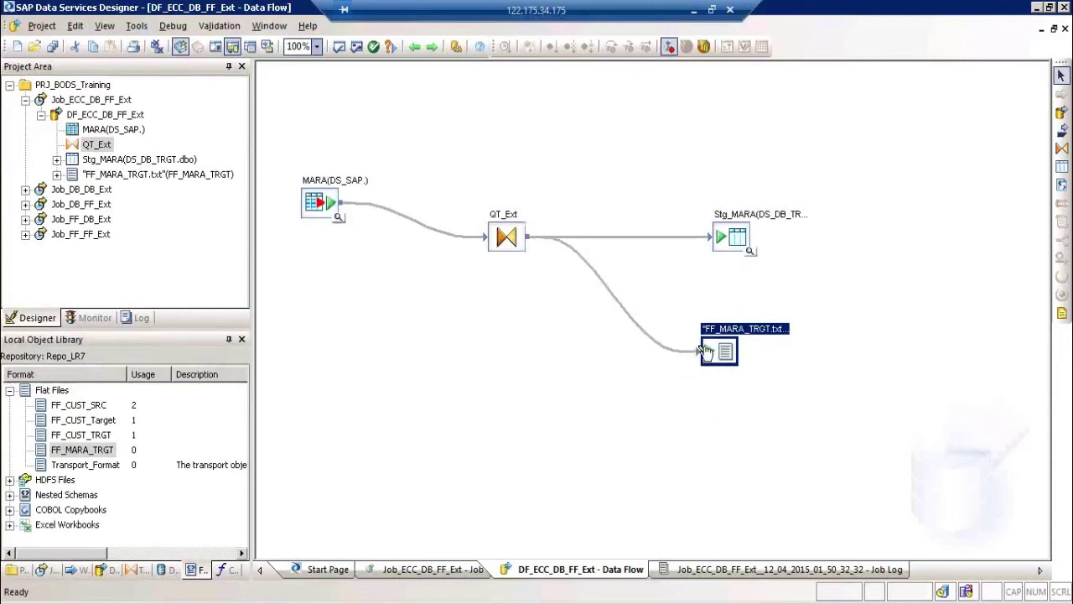
Step: Validate the DF_ECC_DB_FF_Ext data flow and save all changes
click(355, 48)
click(906, 248)
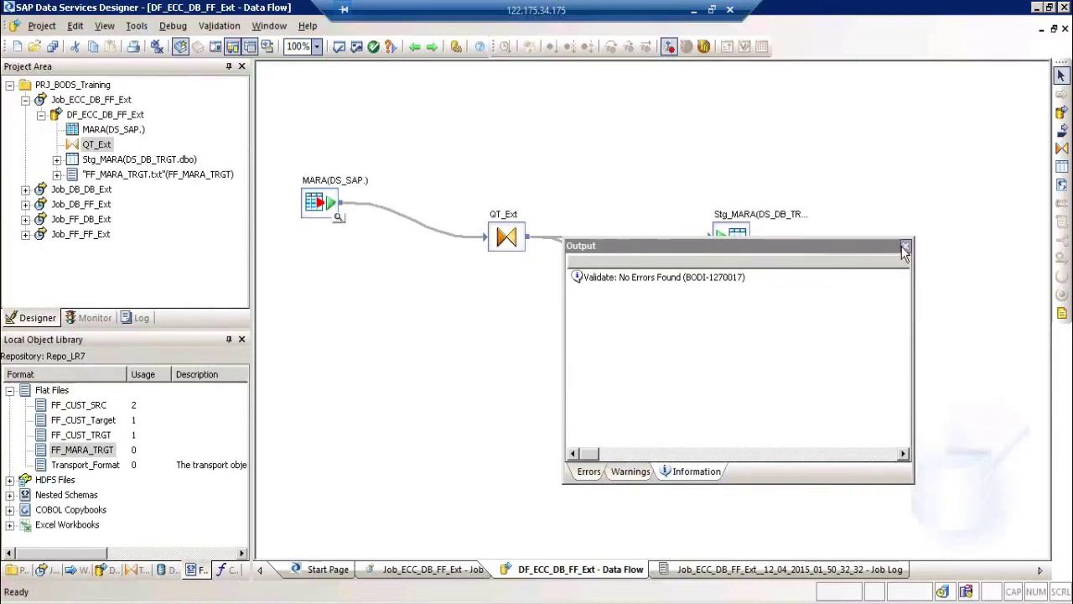
click(52, 47)
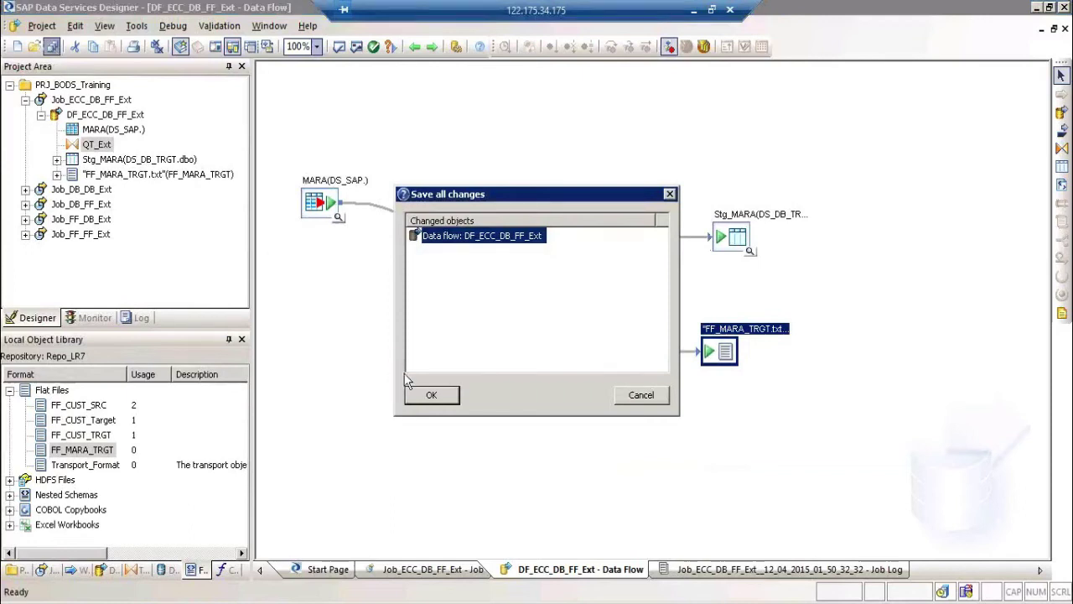
click(431, 399)
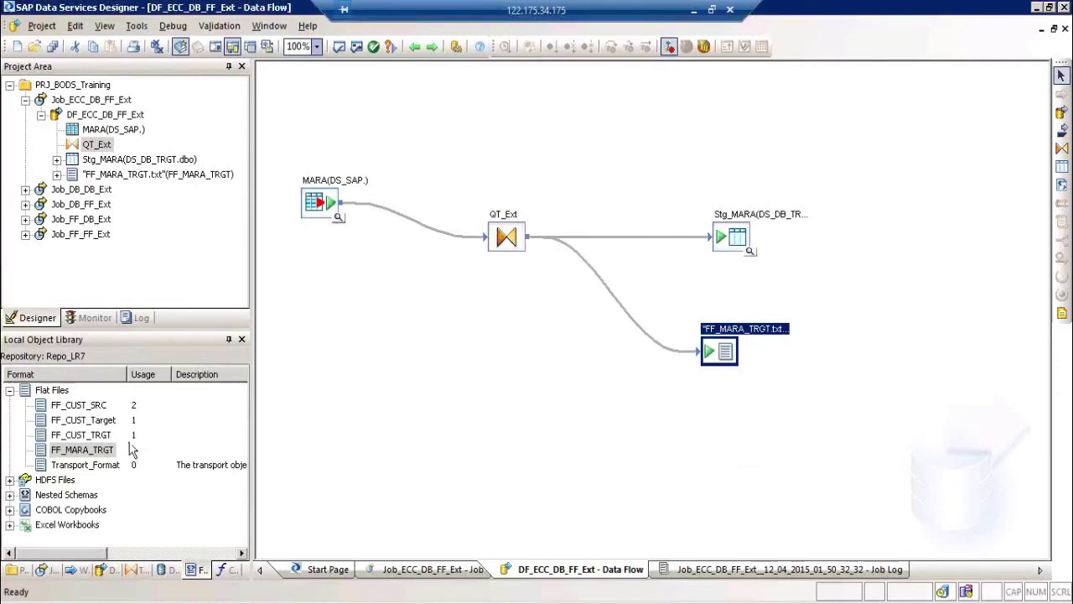
Step: List the data flows that use FF_CUST_SRC via View Where Used
right_click(99, 409)
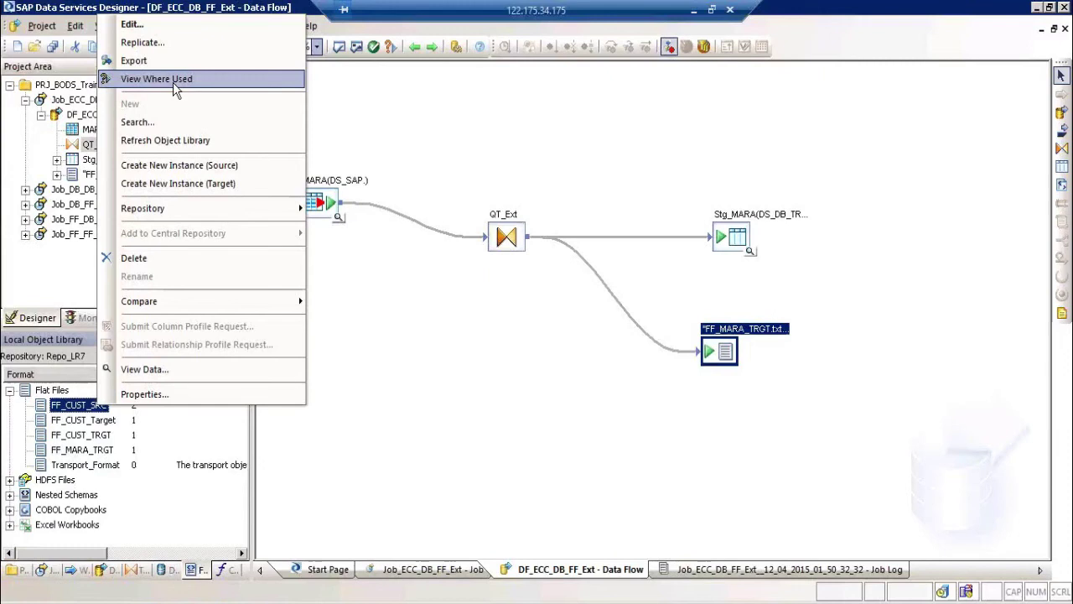
click(172, 82)
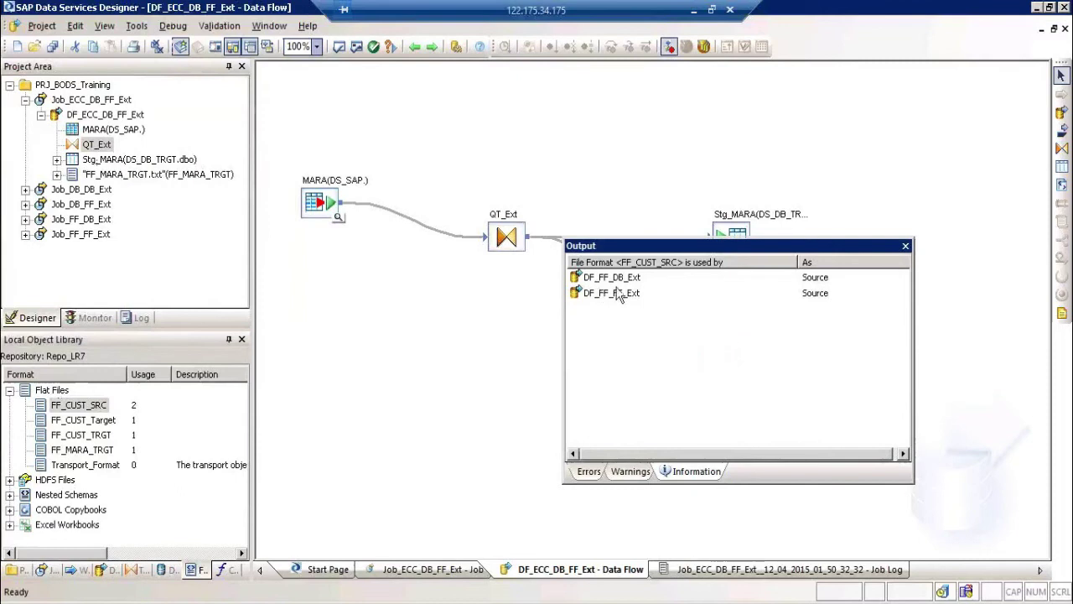
click(170, 574)
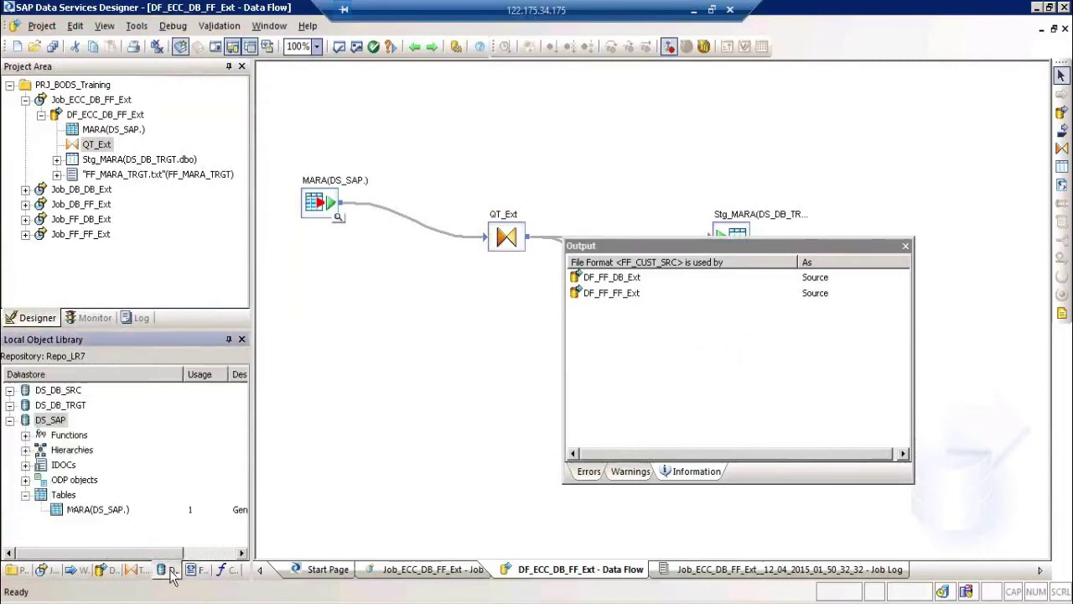
click(107, 572)
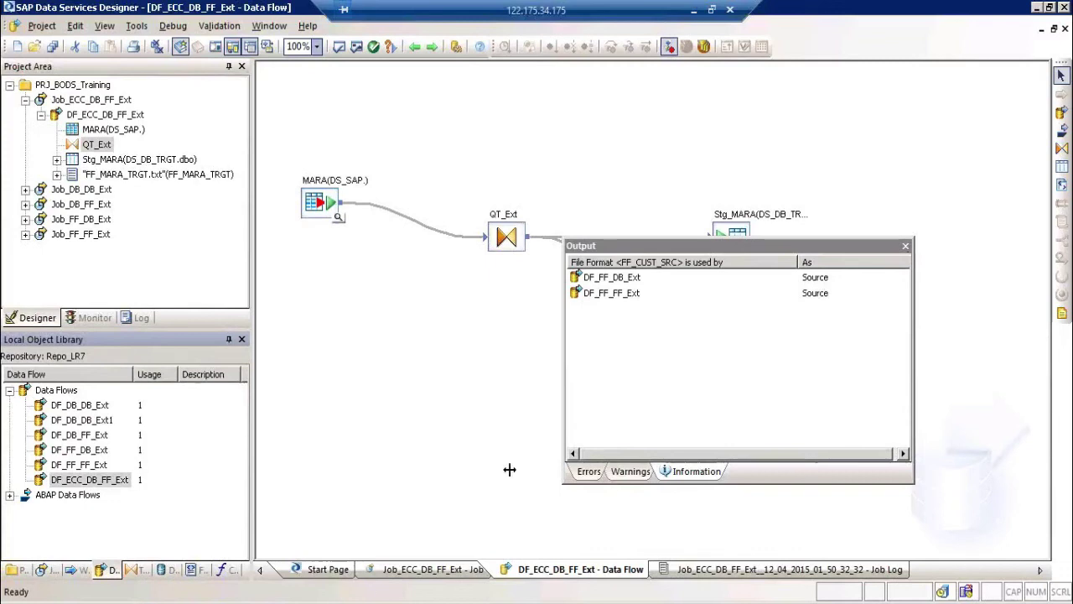
click(201, 570)
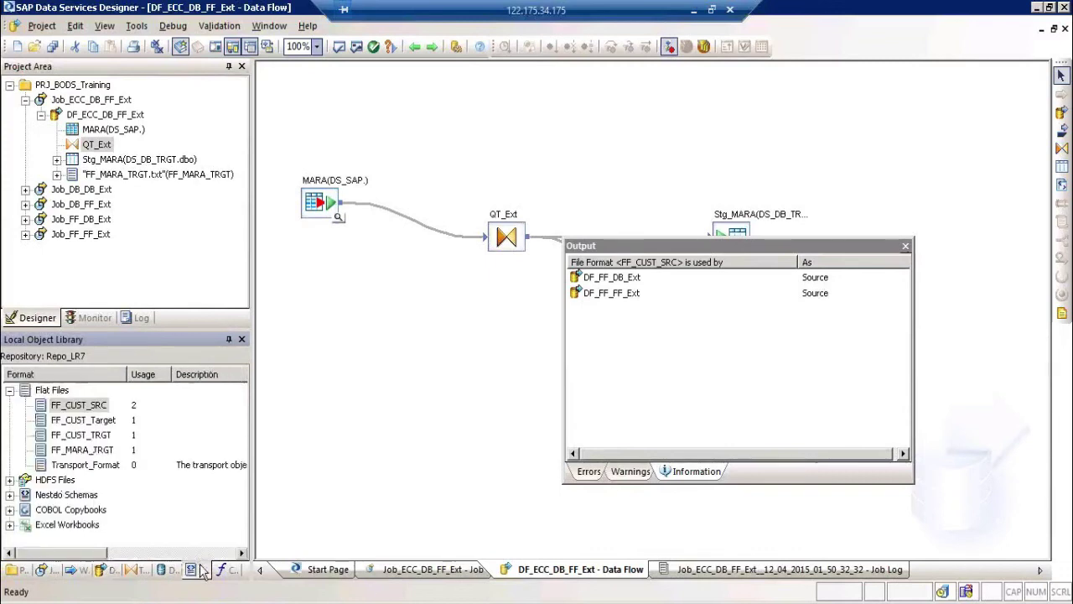
Step: Open DF_FF_DB_Ext from the FF_CUST_SRC usage list
click(84, 408)
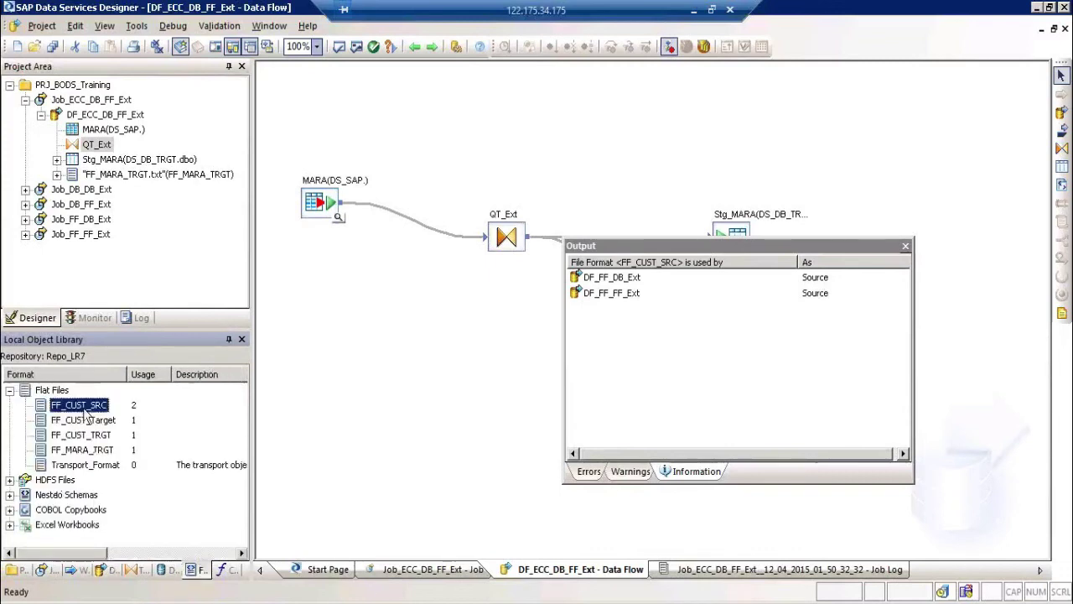
click(619, 279)
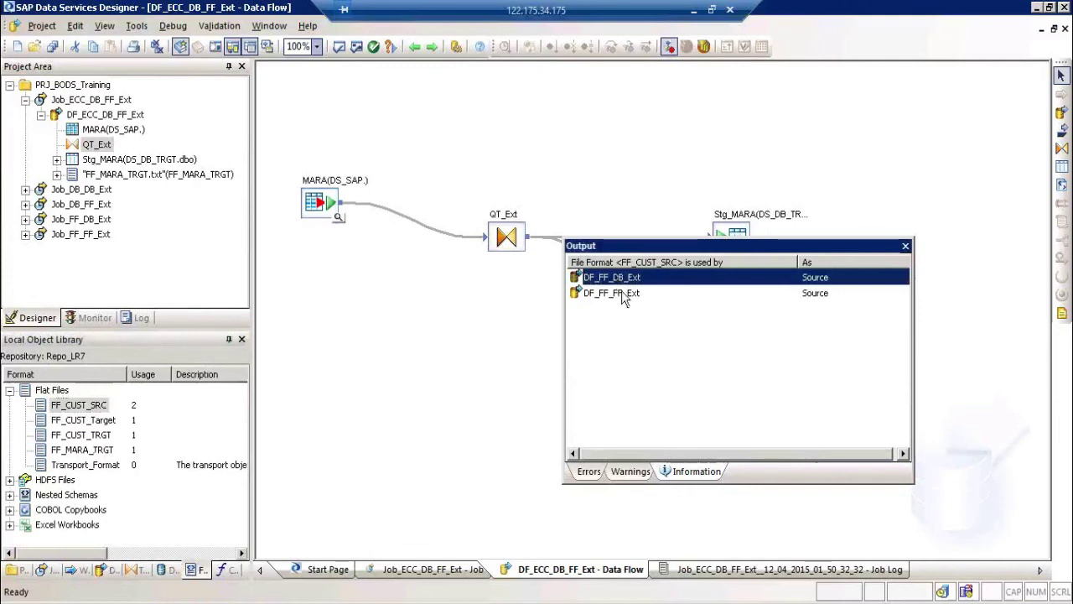
click(621, 293)
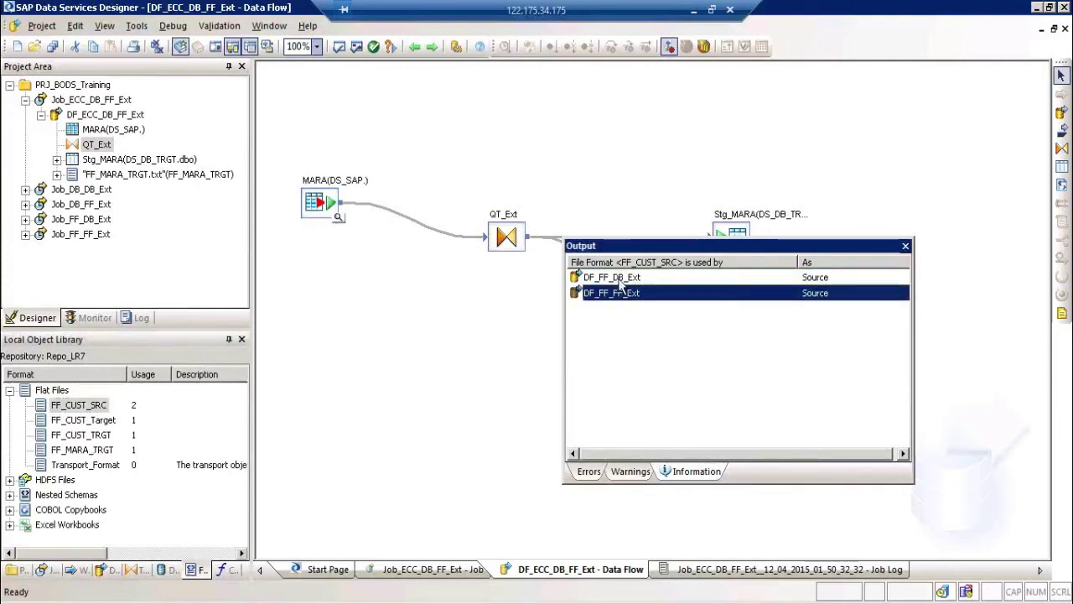
double_click(620, 280)
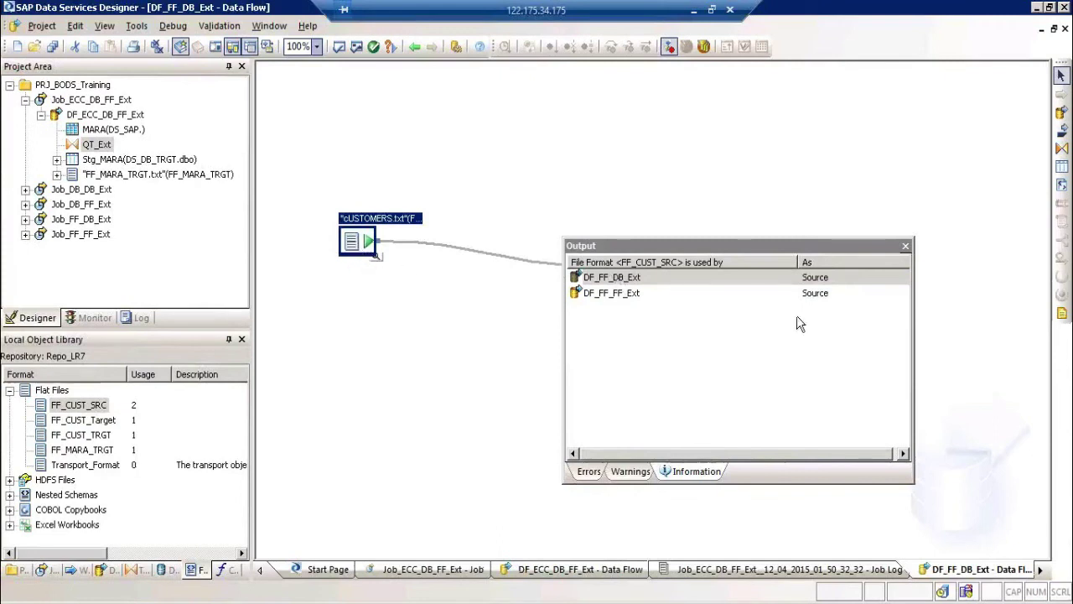
Step: Close the usage listing, go back to DF_ECC_DB_FF_Ext, and dismiss the validation window
click(905, 246)
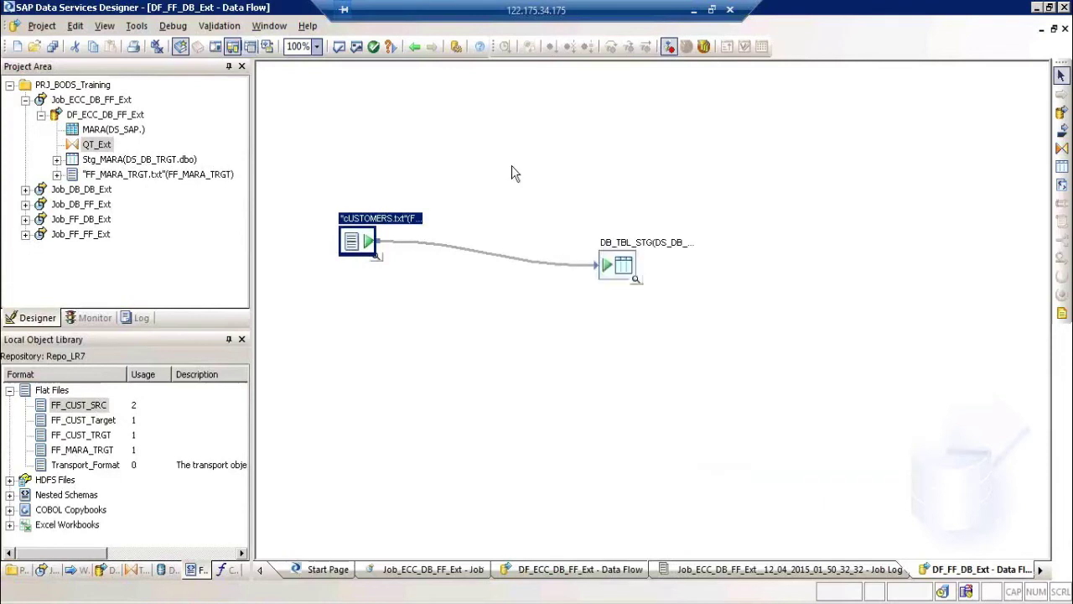
click(414, 46)
click(413, 47)
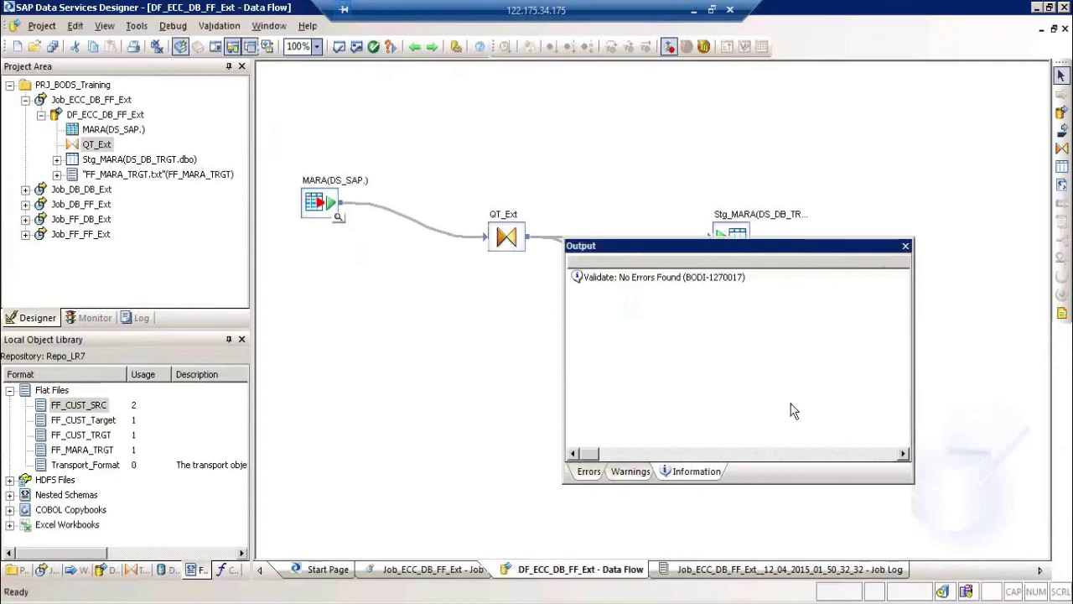
click(905, 246)
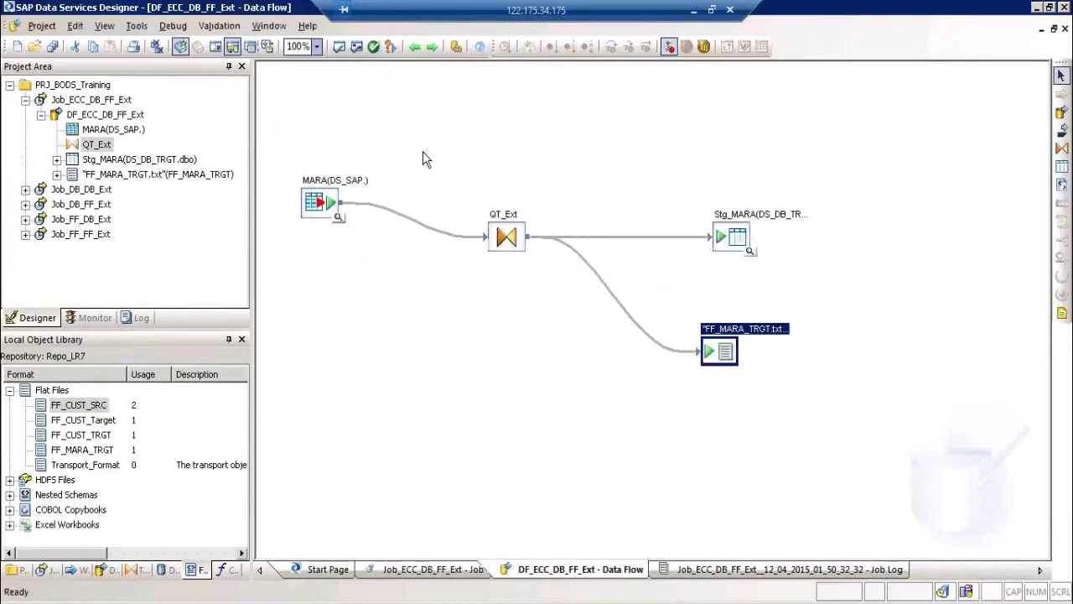
Step: Open Job_ECC_DB_FF_Ext and execute it
click(117, 100)
right_click(125, 100)
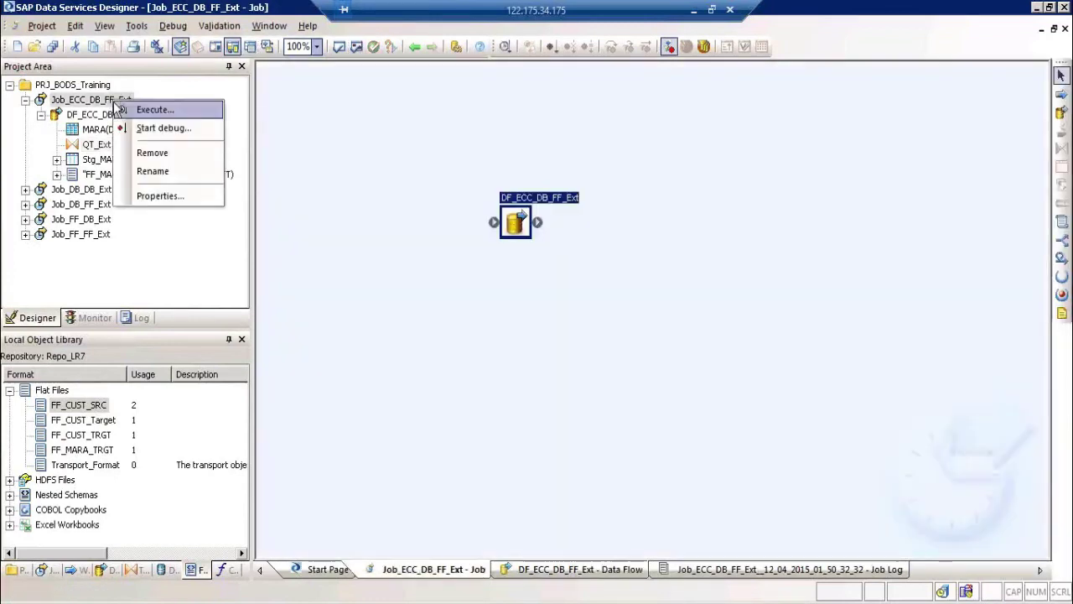
click(136, 107)
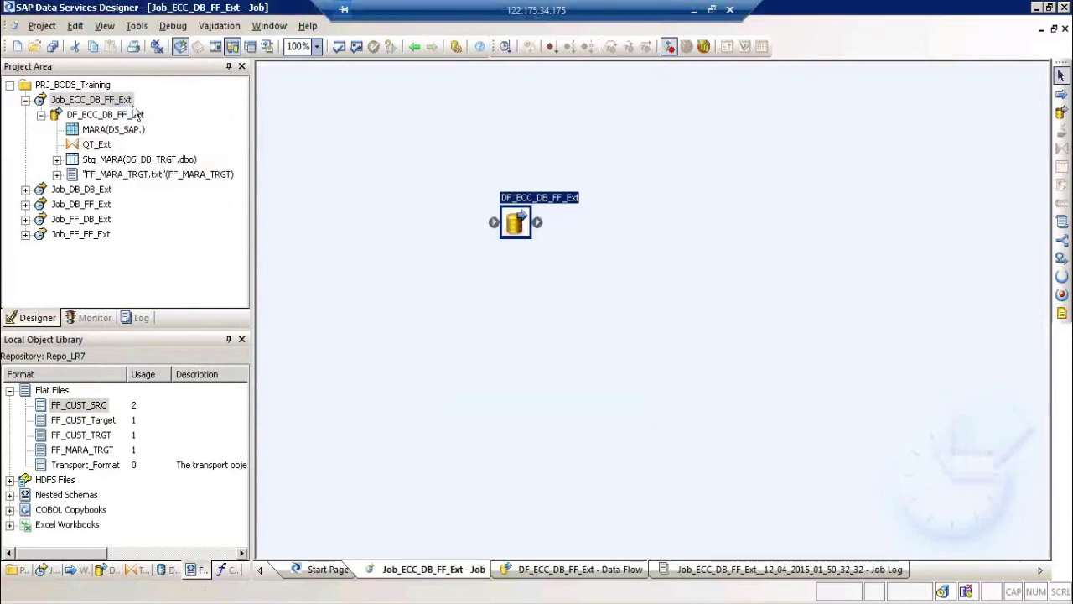
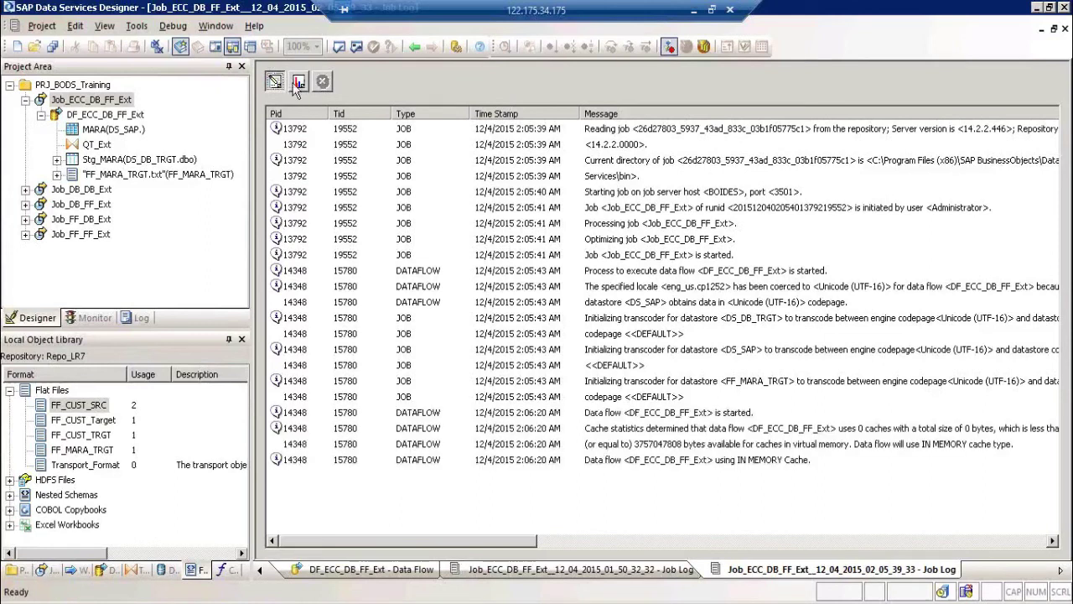
Step: Check the 16925-row counts for each job step, then return to the successful trace messages
click(297, 83)
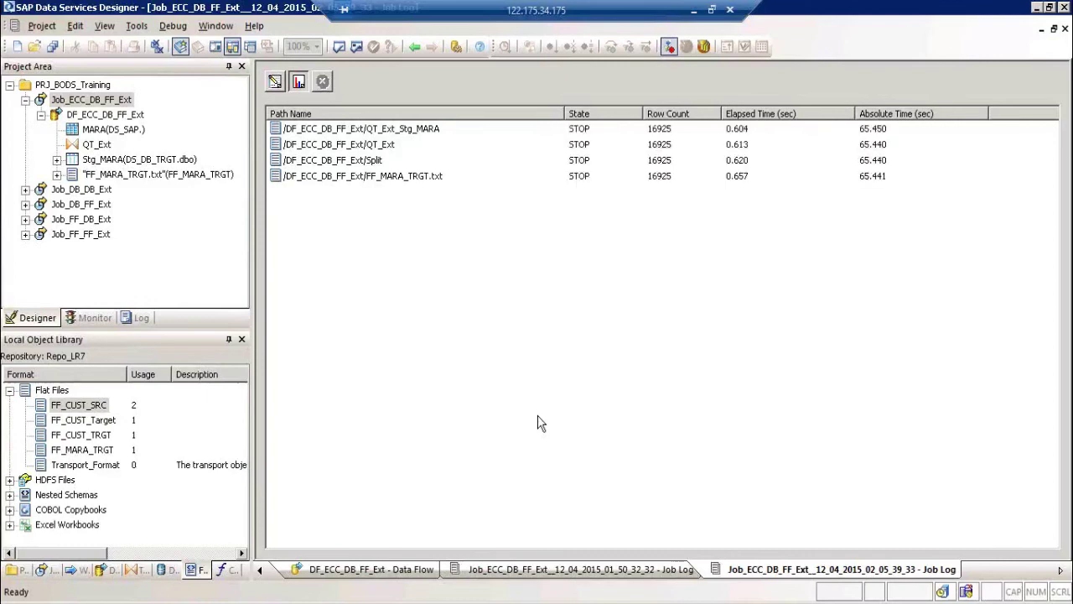
click(275, 82)
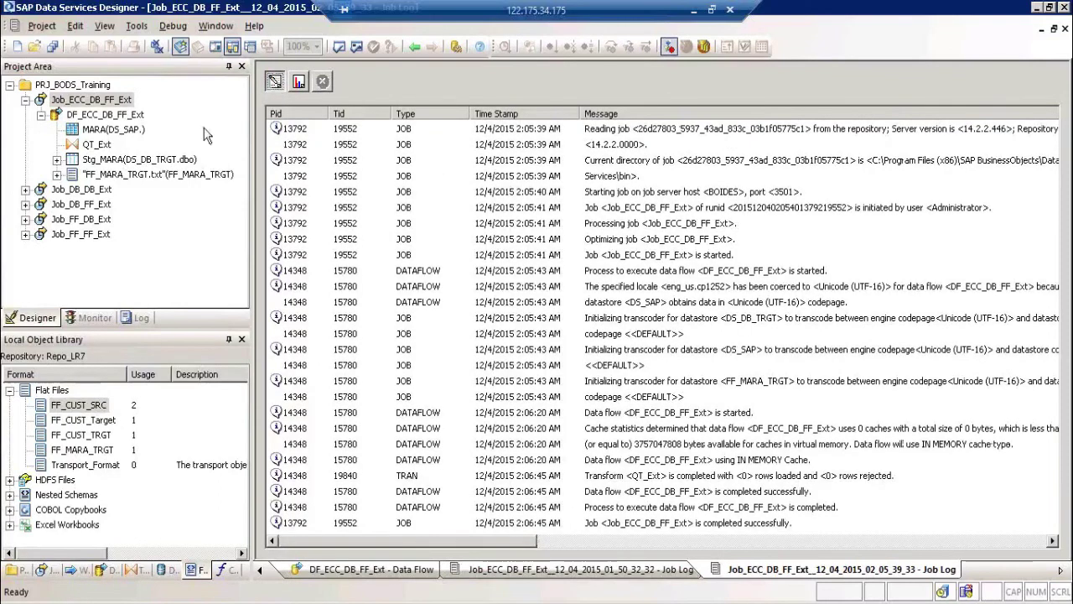
click(126, 116)
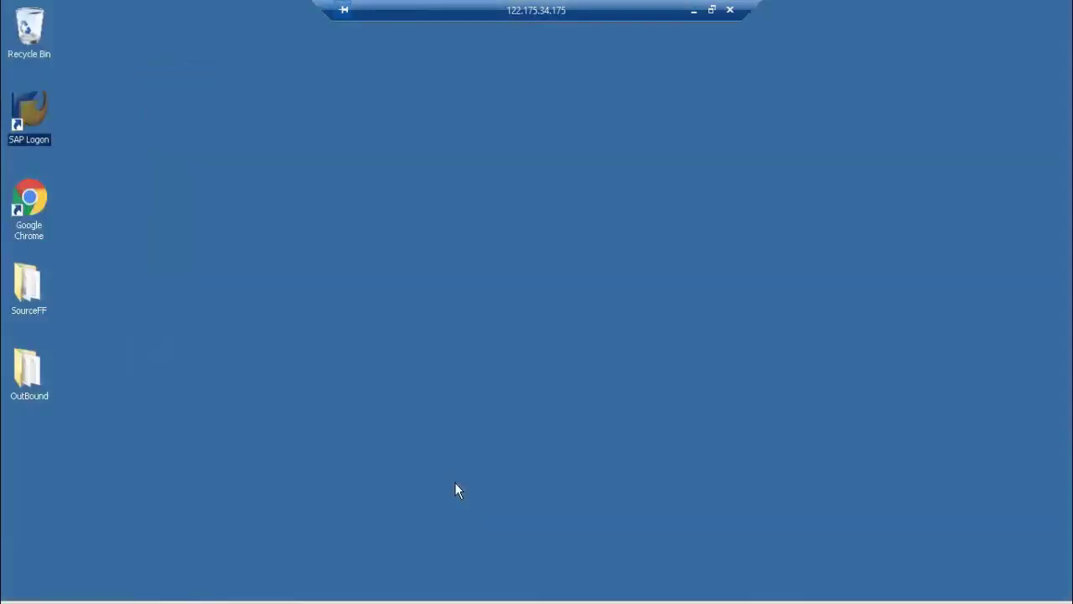
Step: Open FF_MARA_TRGT from the OutBound folder in Notepad
double_click(31, 371)
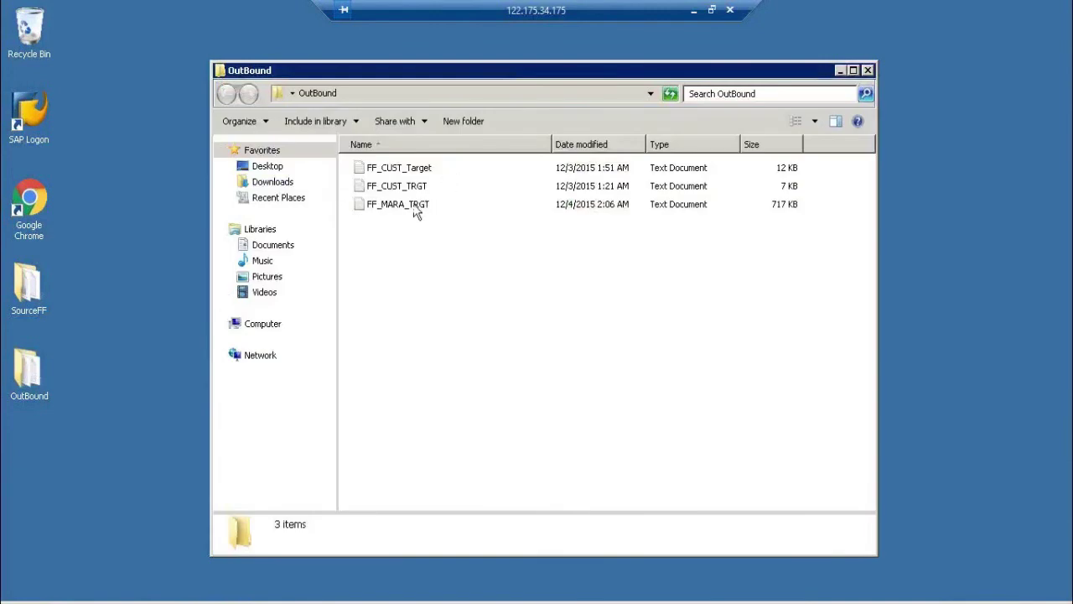
click(417, 209)
right_click(417, 209)
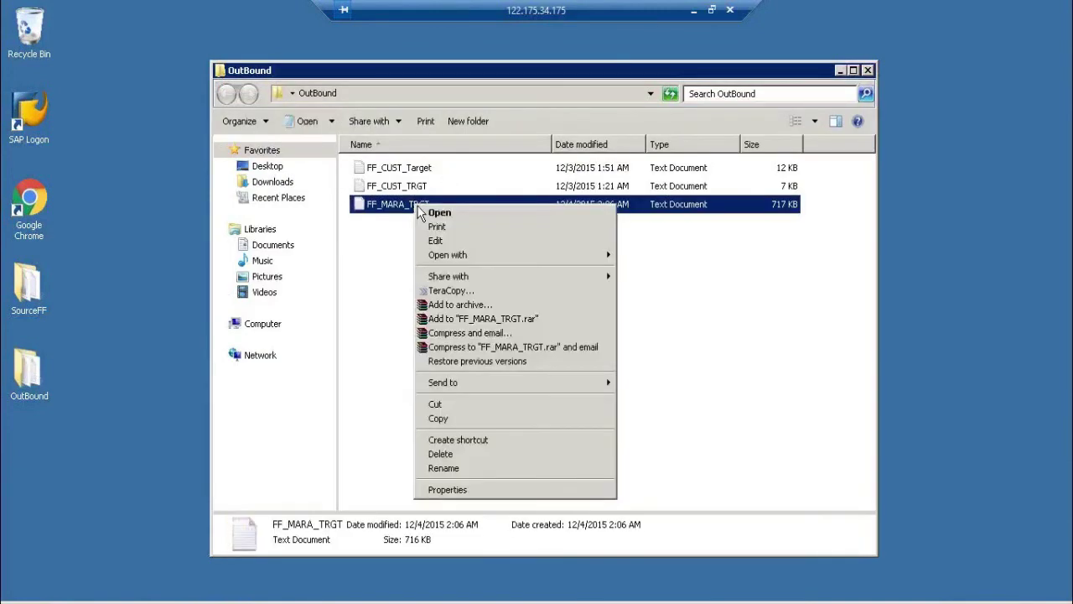
click(439, 214)
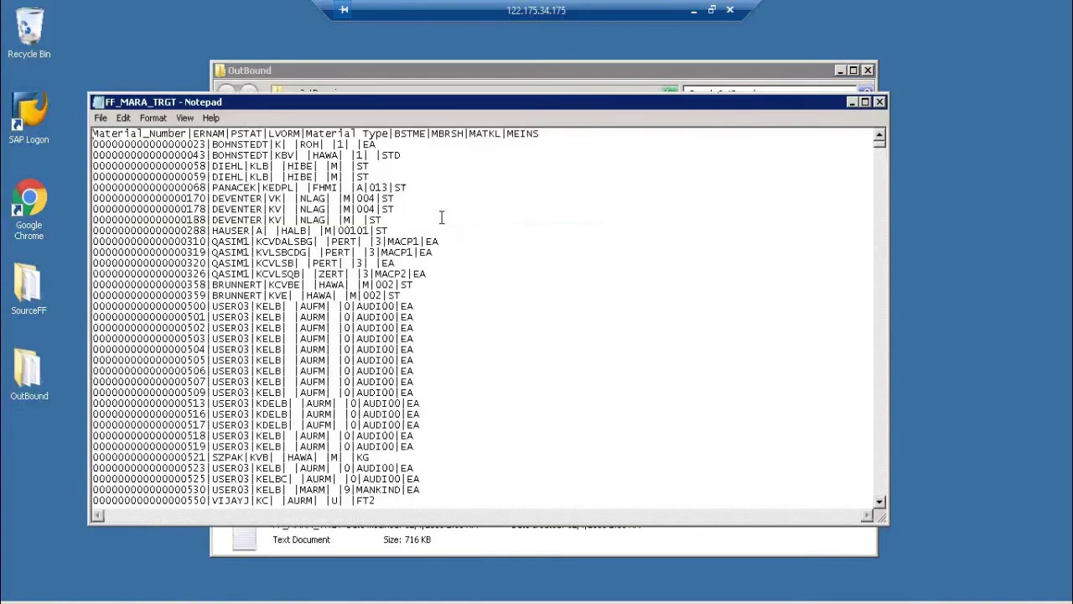
Step: Select all of the FF_MARA_TRGT text, restoring it after an accidental delete
key(ctrl+a)
key(Delete)
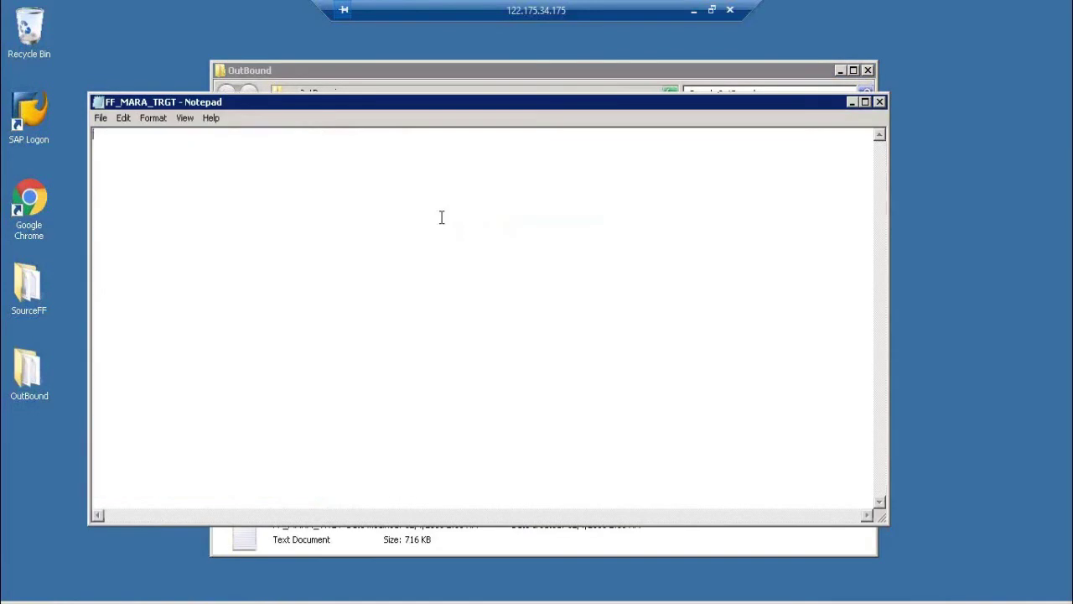
key(ctrl+z)
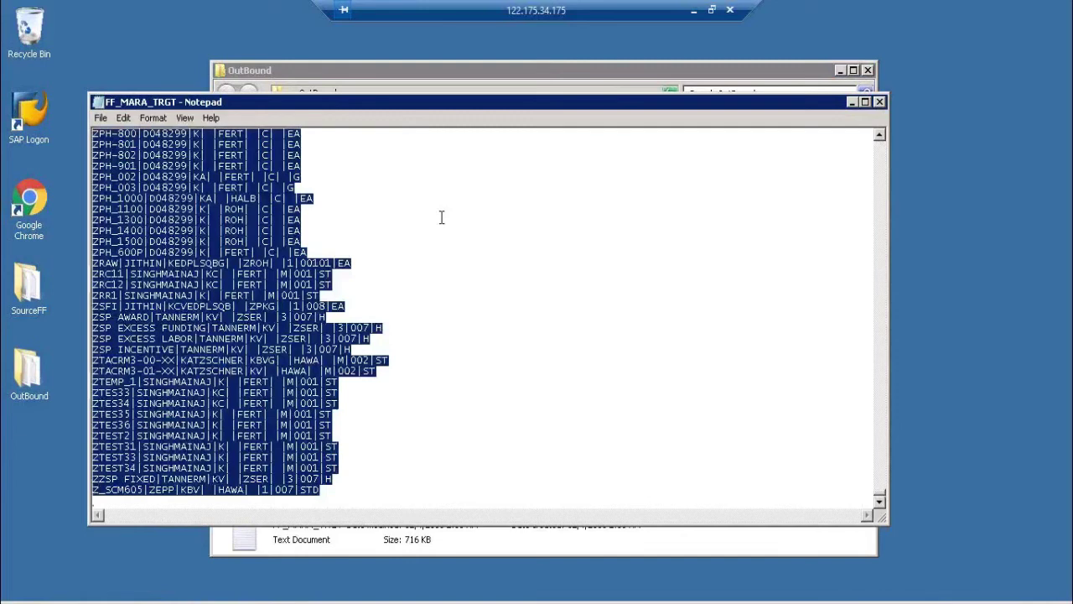
Step: Launch Excel from the Run prompt with 'excel'
key(super+r)
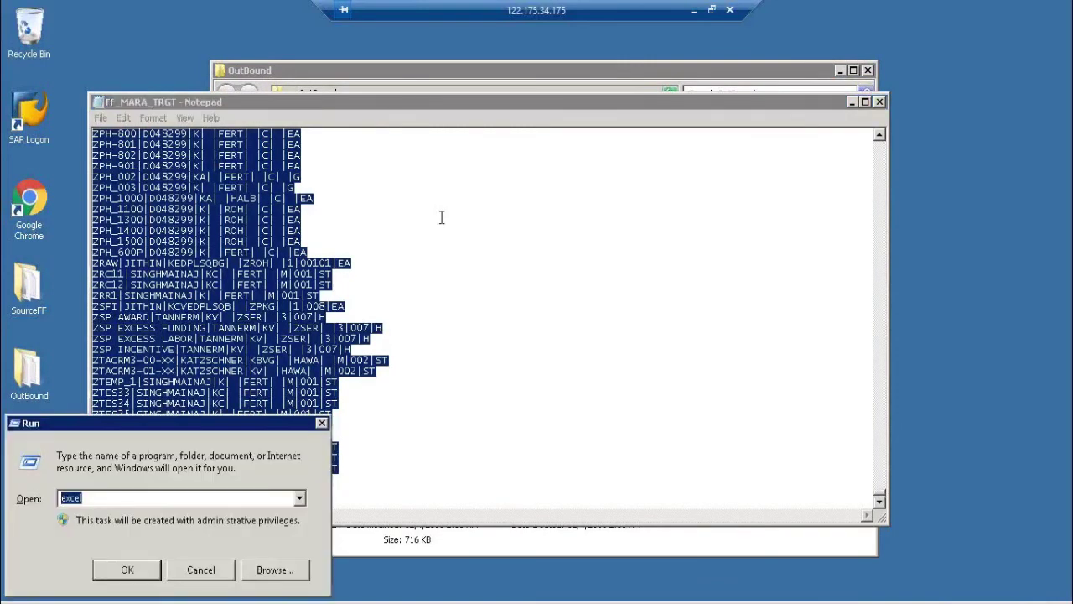
text(\)
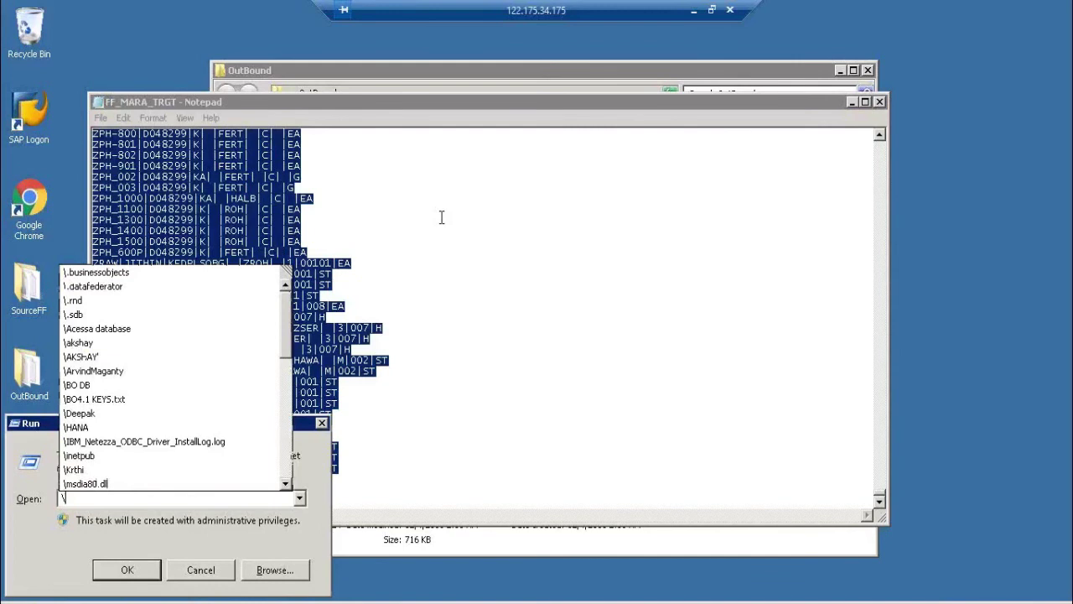
key(BackSpace)
text(excel)
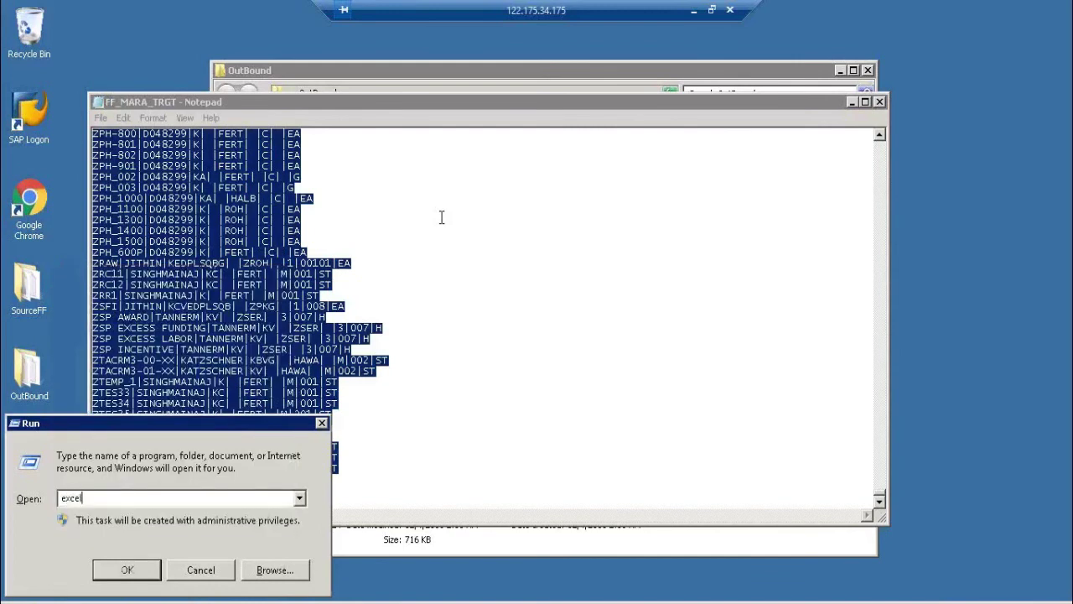
key(Return)
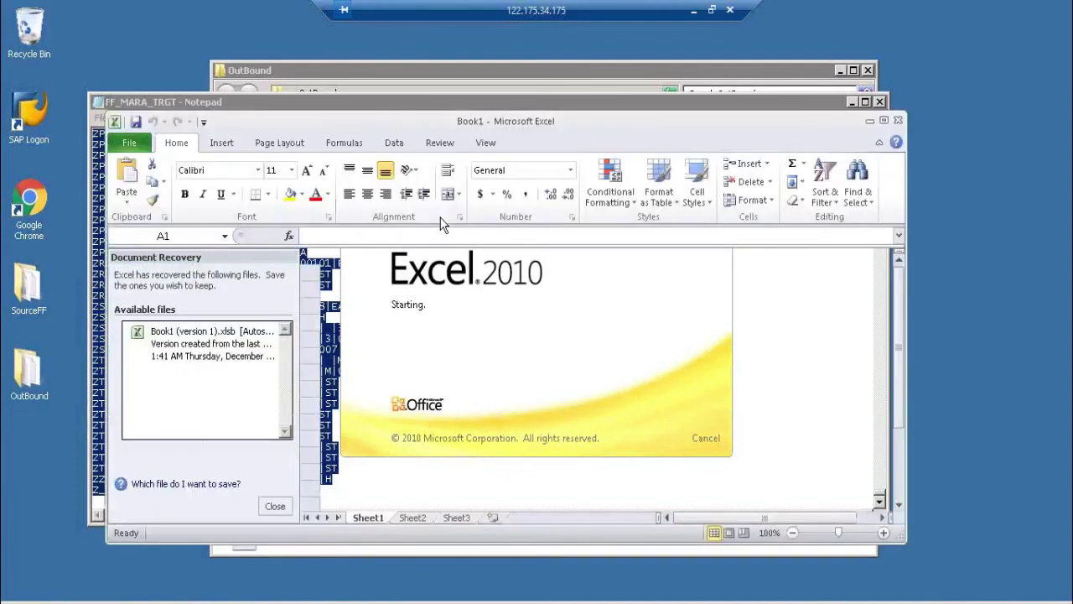
Step: Paste the MARA records into A1 and dismiss the activation notice and recovered files
key(ctrl+v)
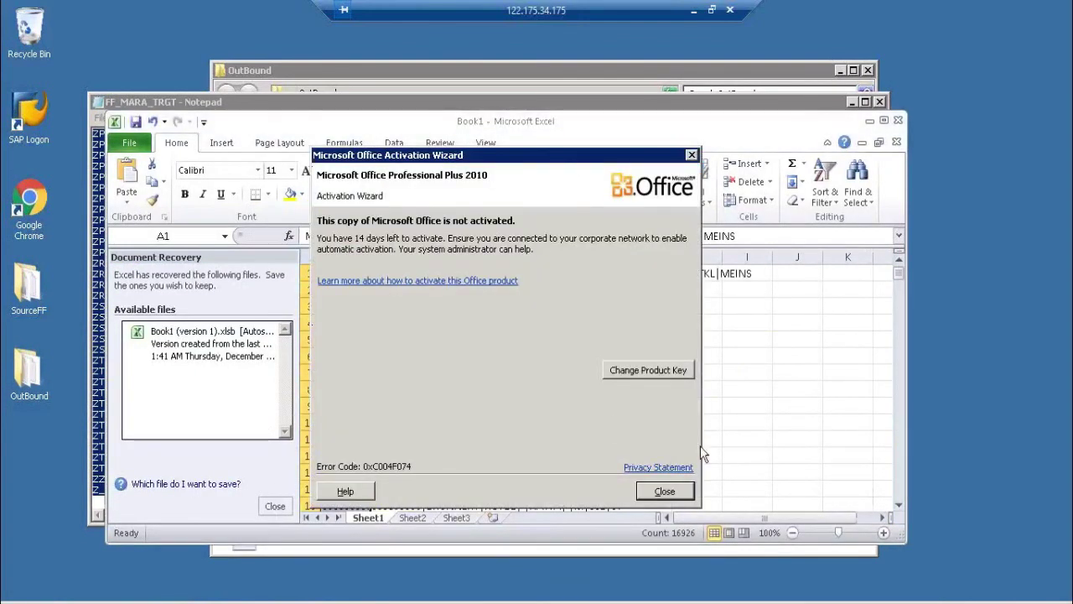
click(664, 492)
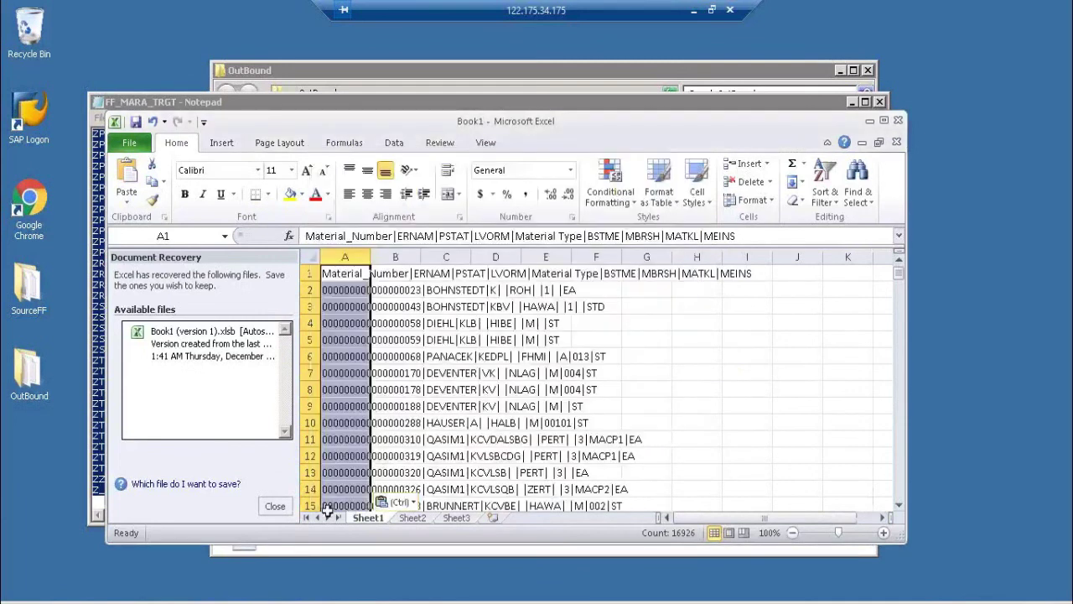
click(275, 506)
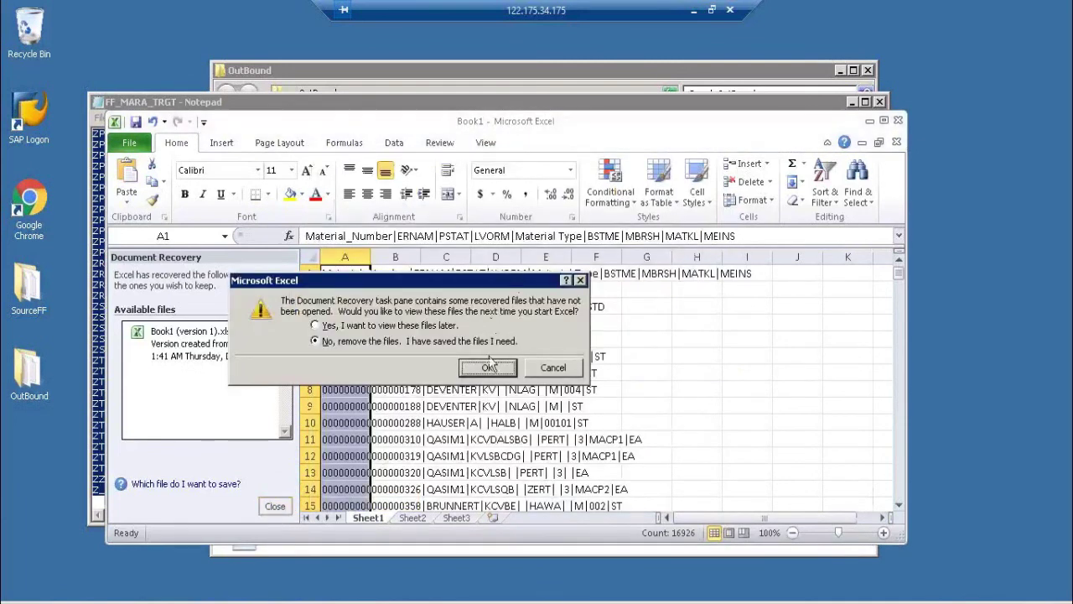
click(487, 368)
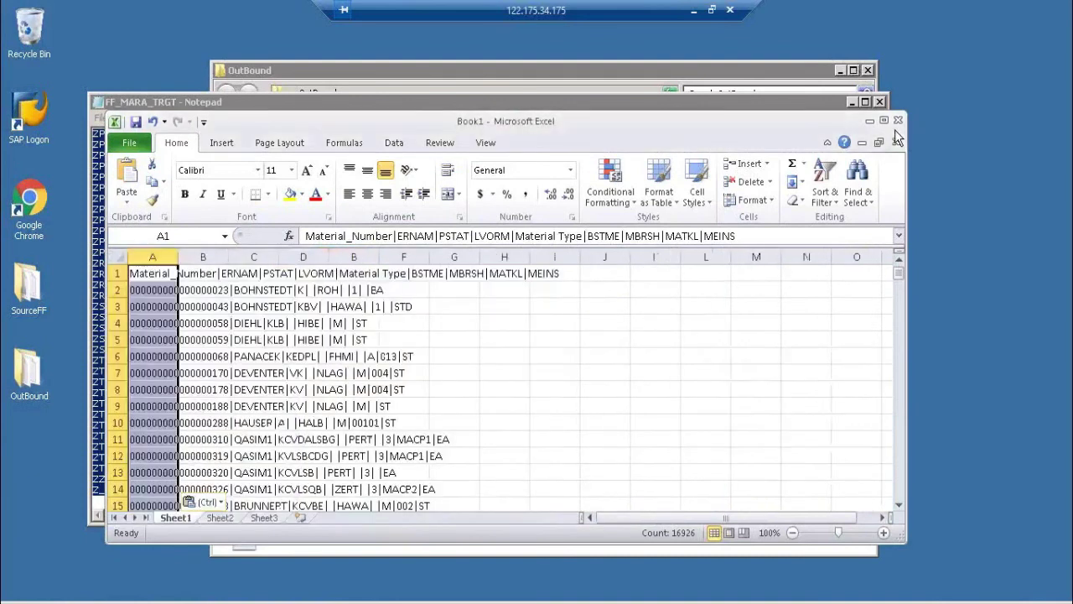
Step: Maximize Excel and select column A holding the pasted pipe-delimited data
click(884, 122)
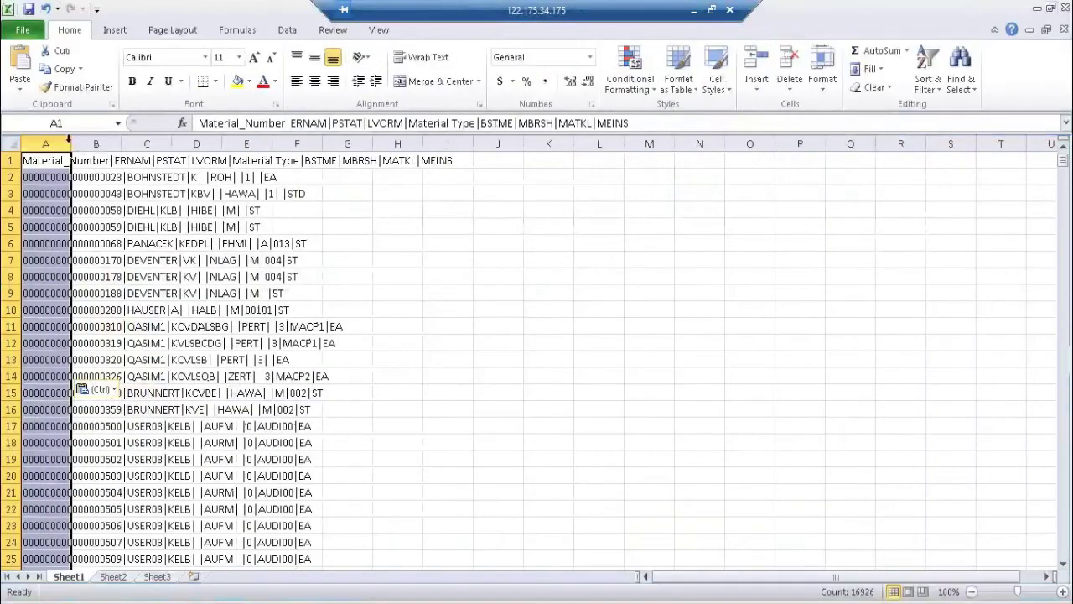
click(96, 139)
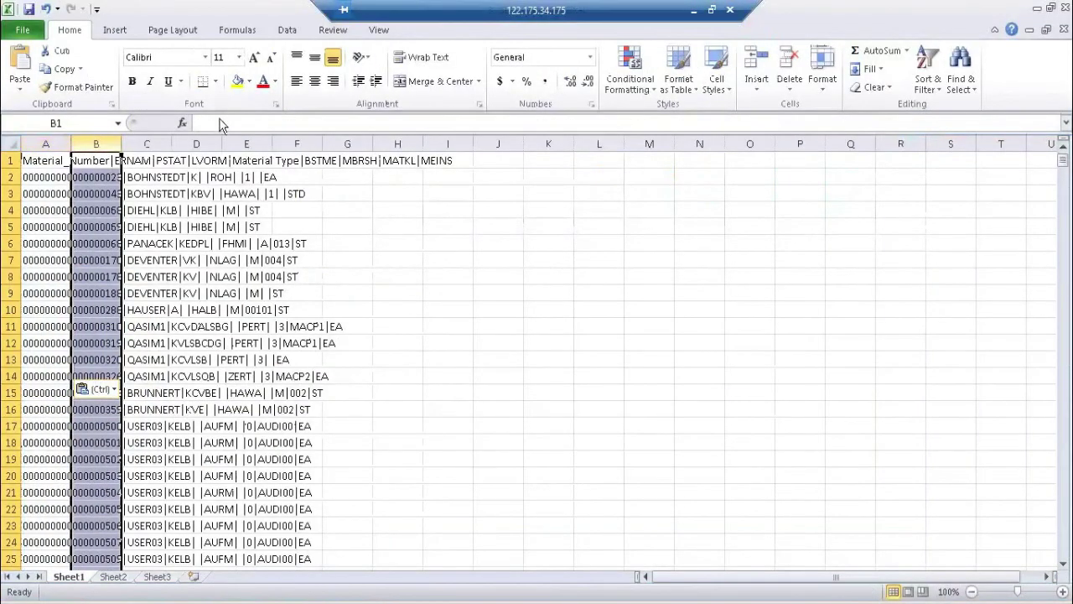
click(52, 140)
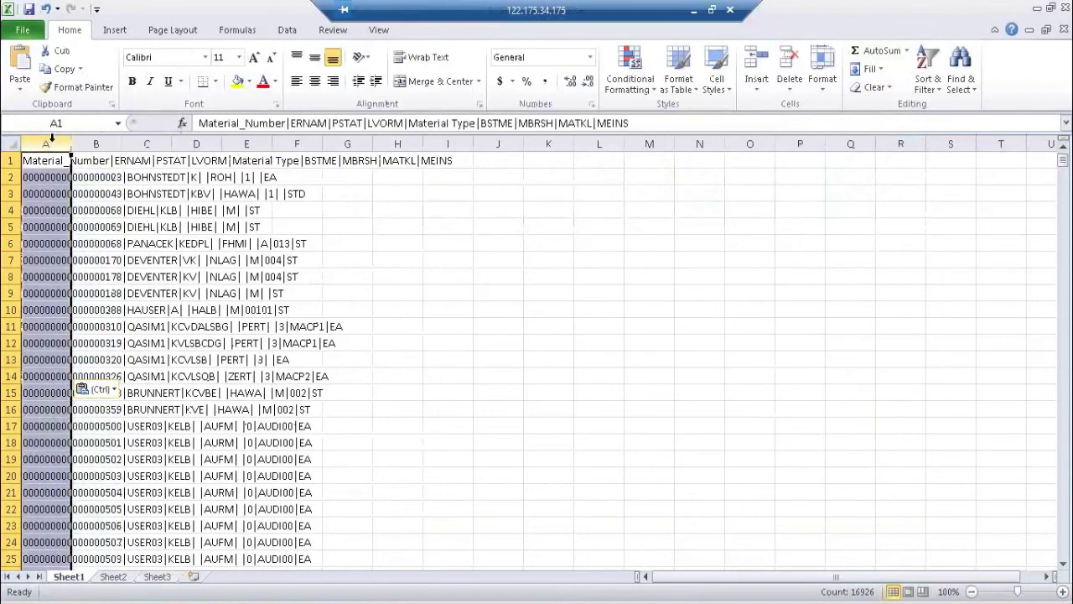
click(288, 30)
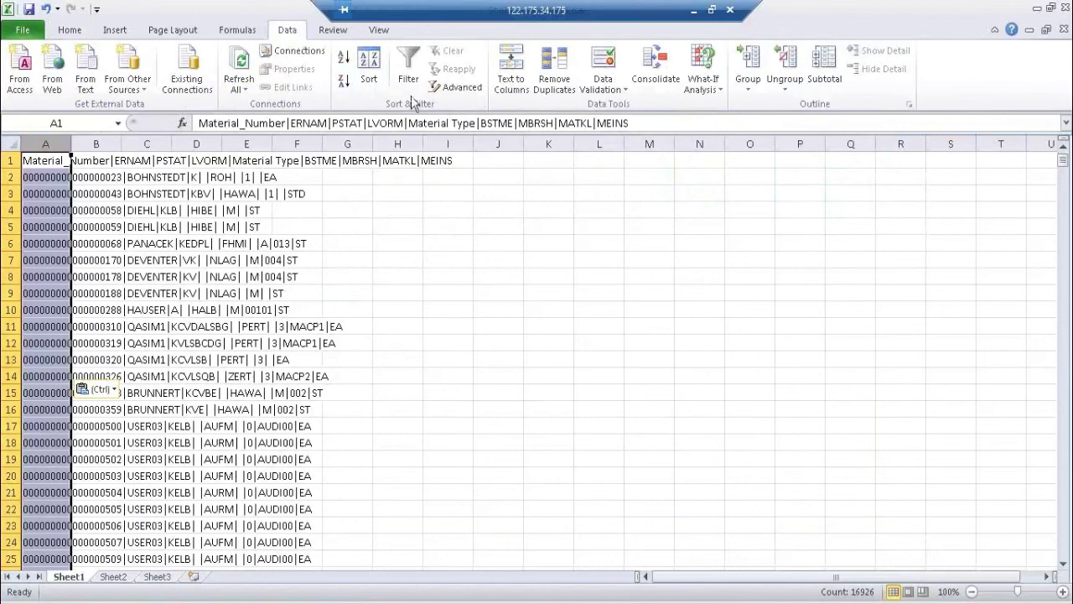
Step: Split column A with Text to Columns using '|' instead of tab as the delimiter
click(510, 87)
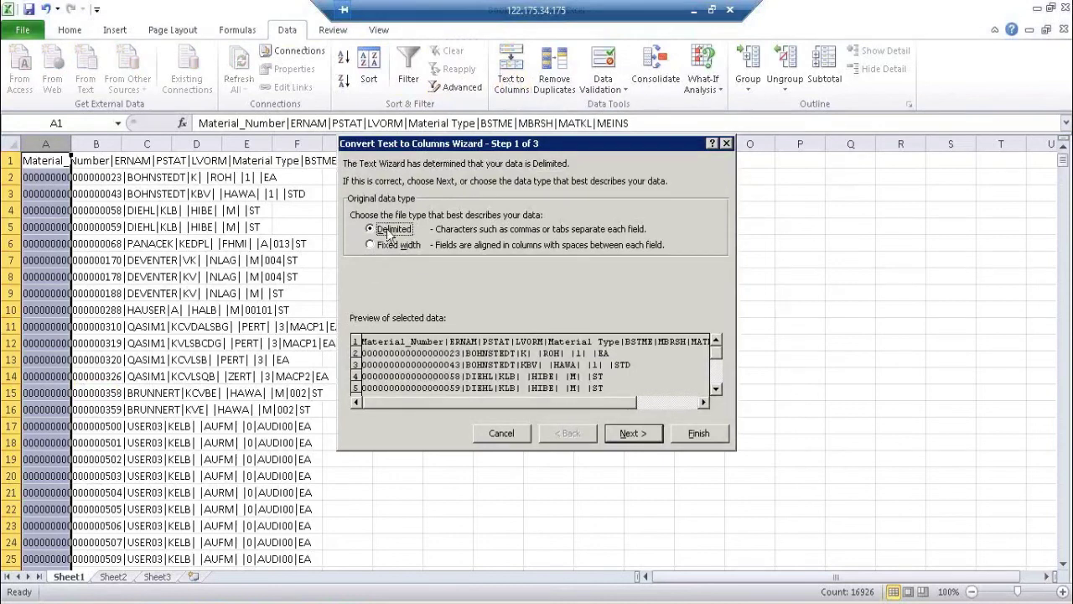
click(630, 434)
click(356, 213)
click(410, 277)
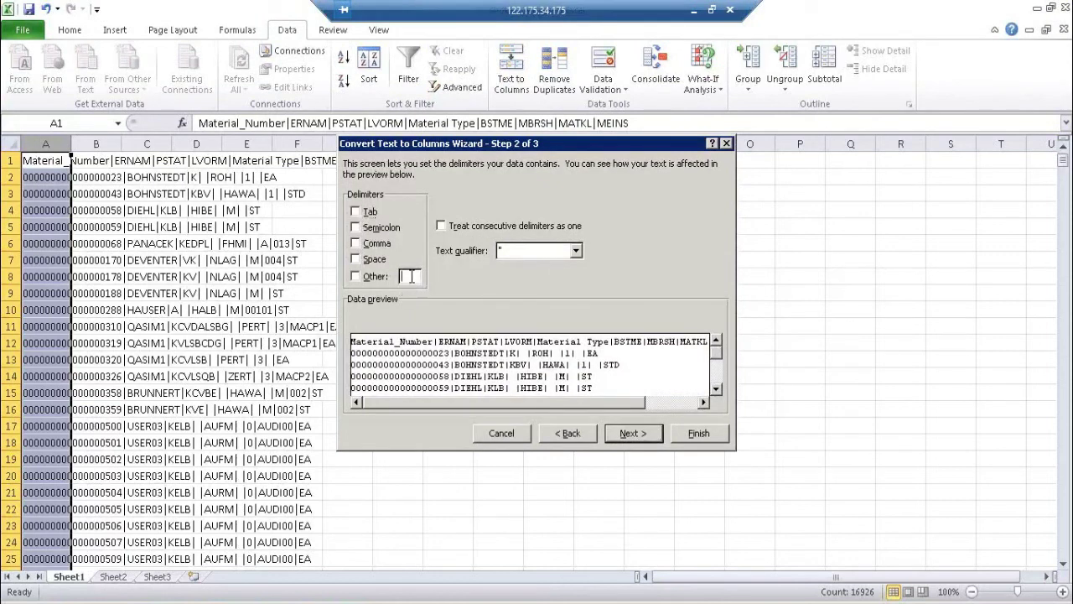
text(|)
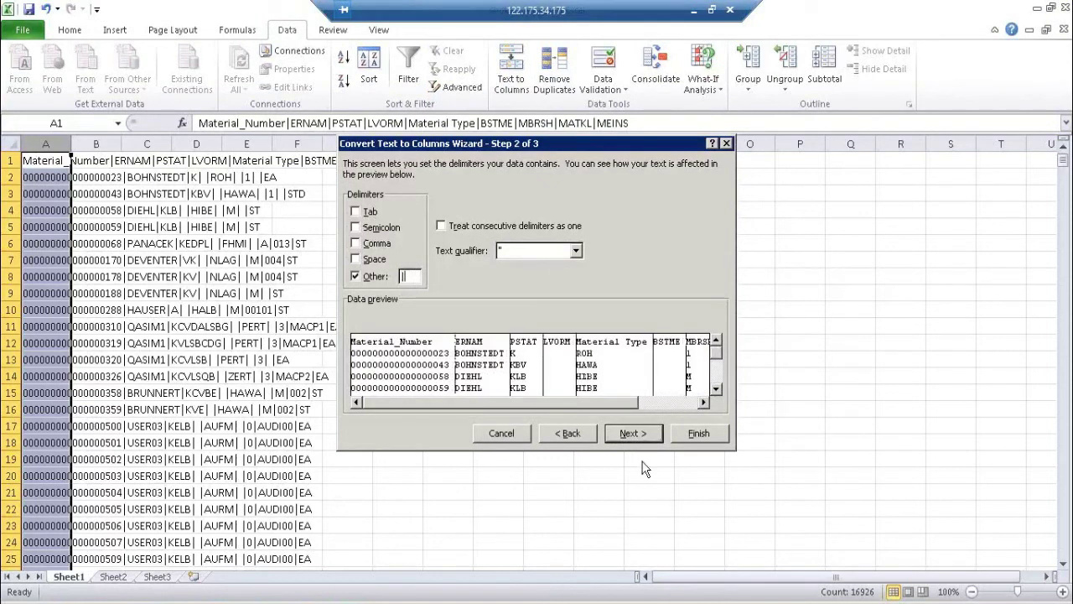
click(691, 436)
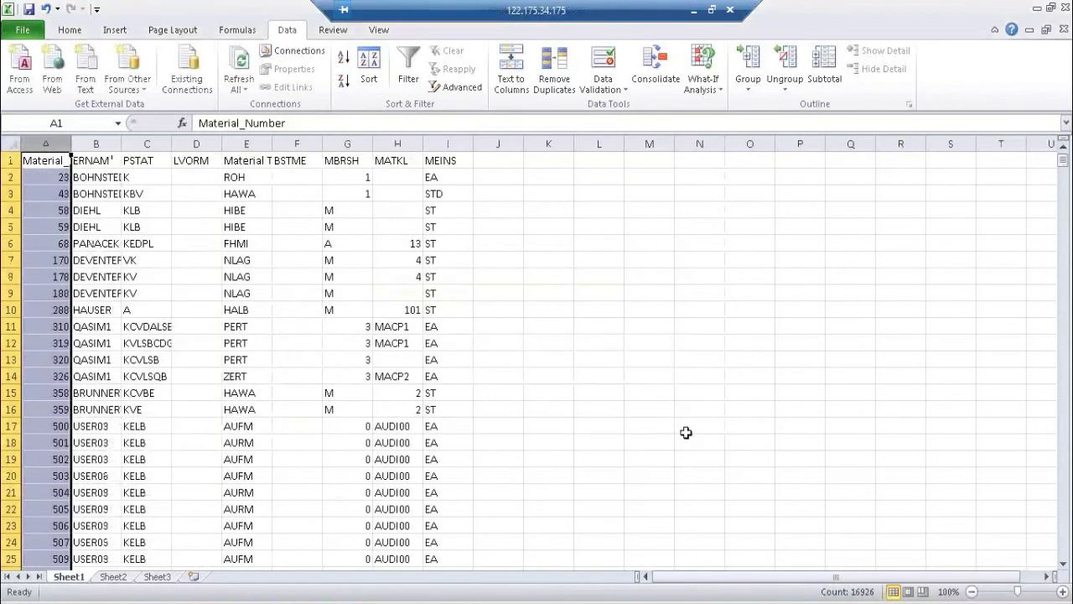
Step: Autofit all column widths, then undo the split back to pipe-delimited text
click(19, 144)
double_click(72, 144)
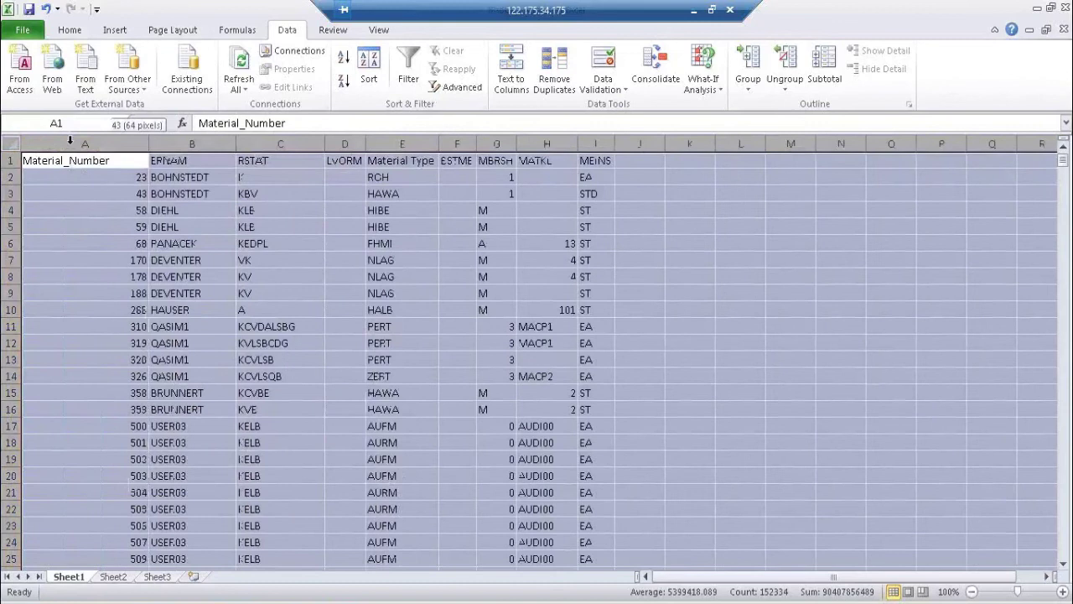
click(84, 177)
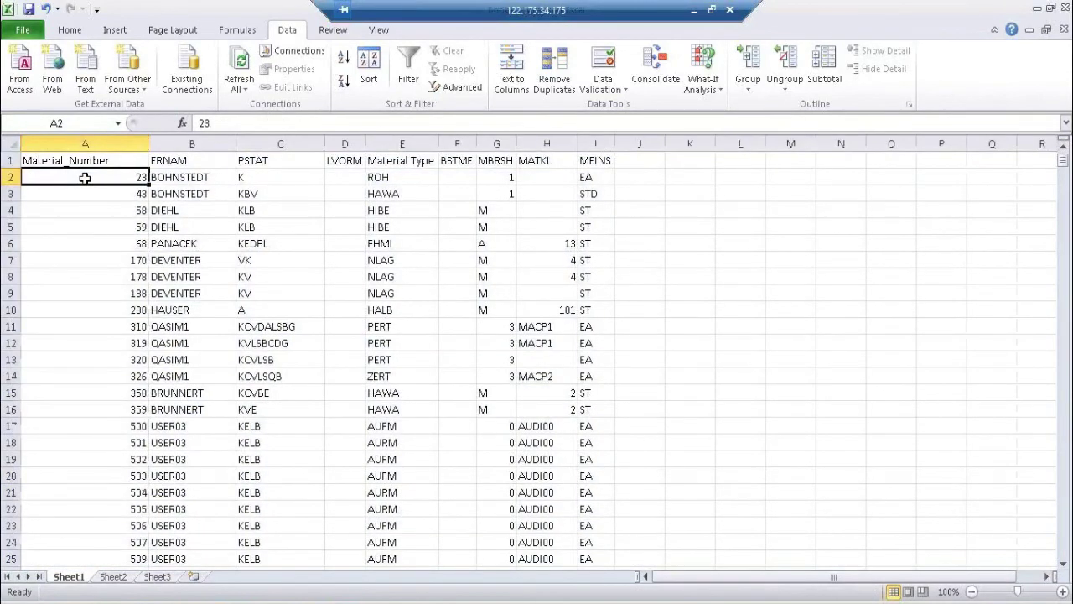
key(ctrl+a)
key(ctrl+z)
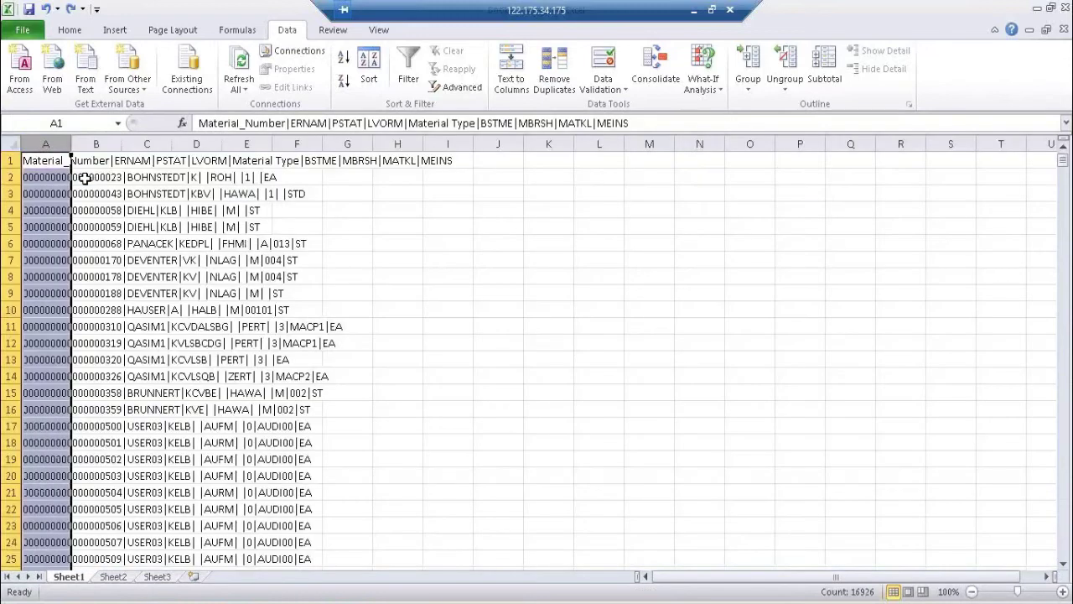
Step: Split column A on '|' with the first column formatted as Text to keep leading zeros
click(46, 138)
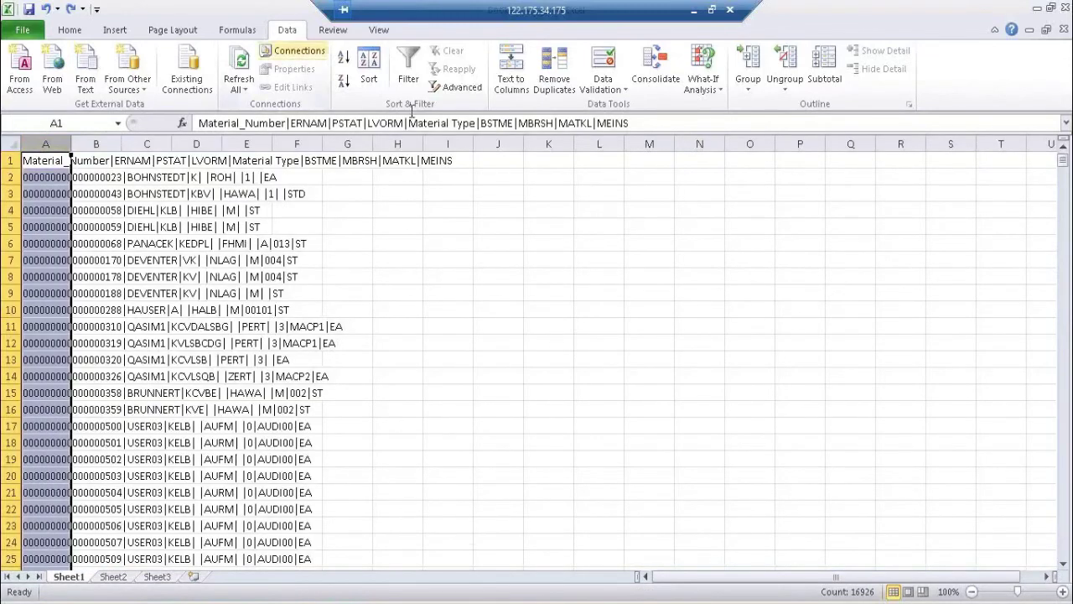
click(513, 91)
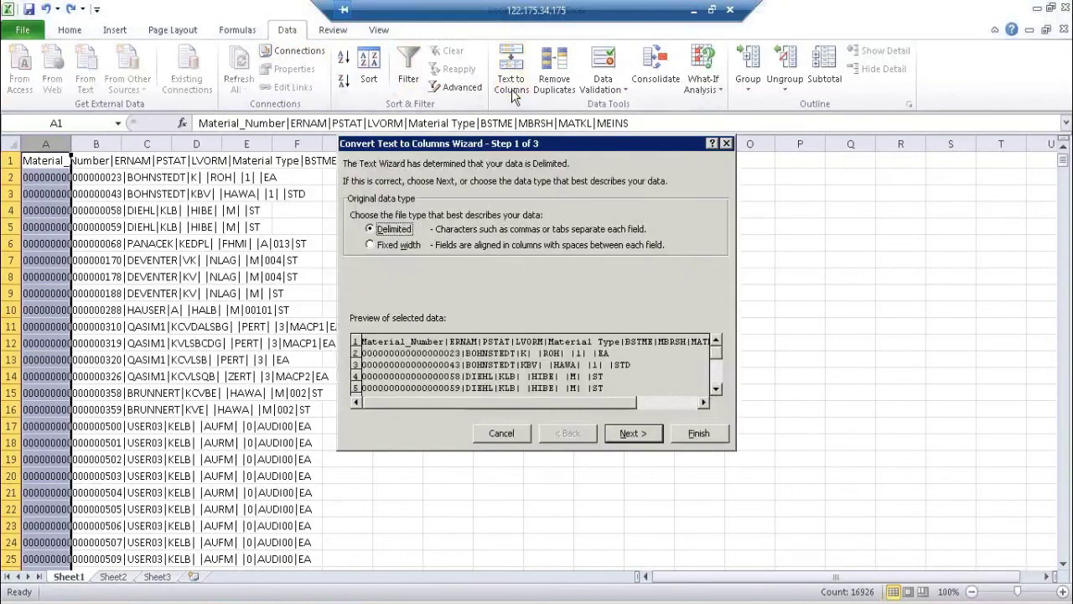
click(629, 436)
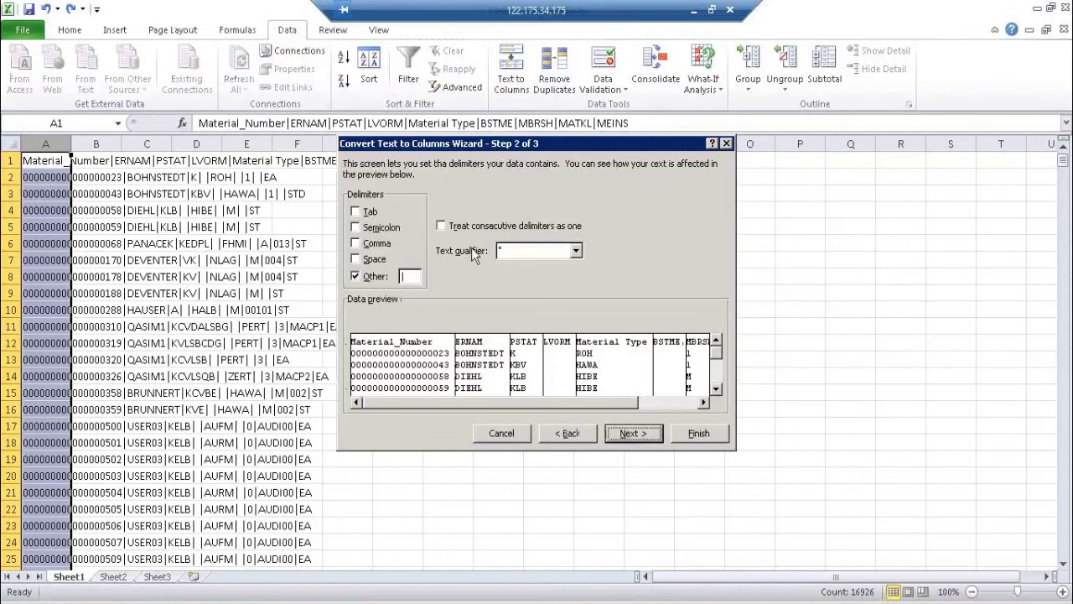
click(631, 435)
click(369, 215)
click(696, 434)
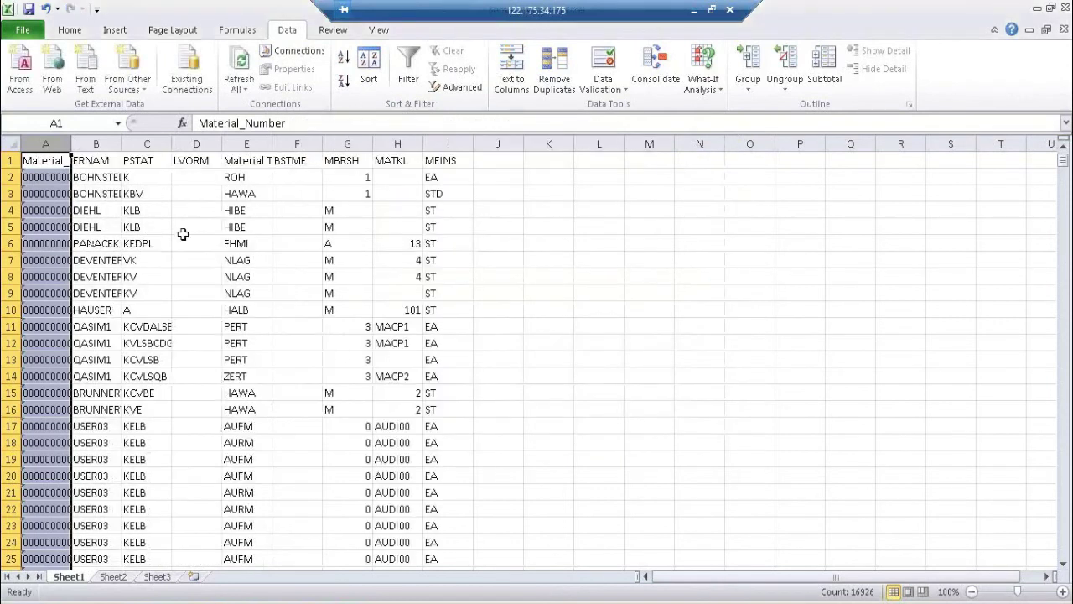
Step: Autofit column A, check the material number in A2, and close the workbook
double_click(72, 139)
click(25, 178)
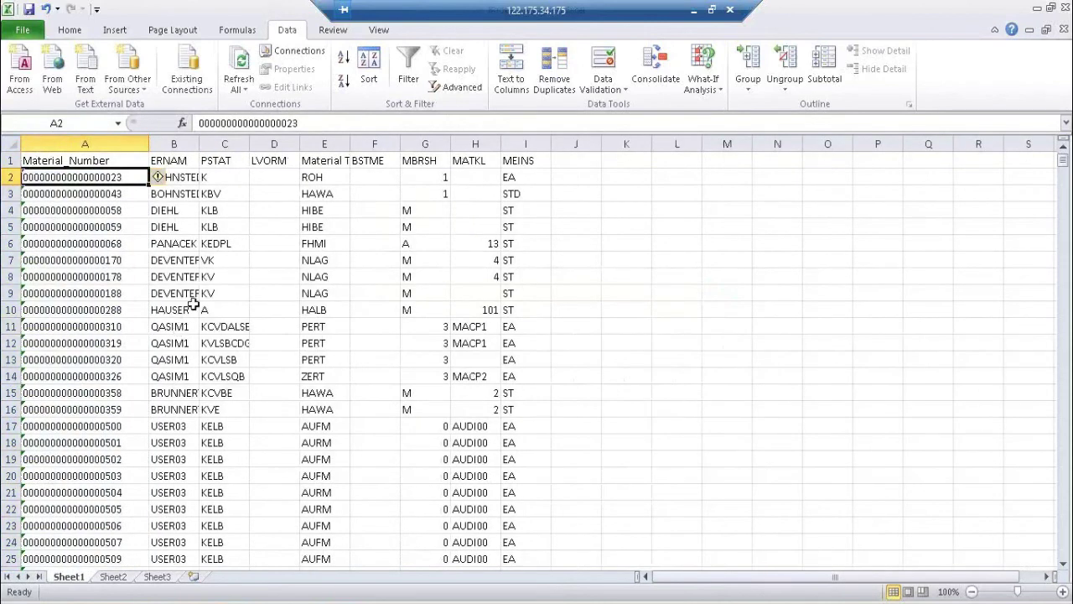
click(1068, 31)
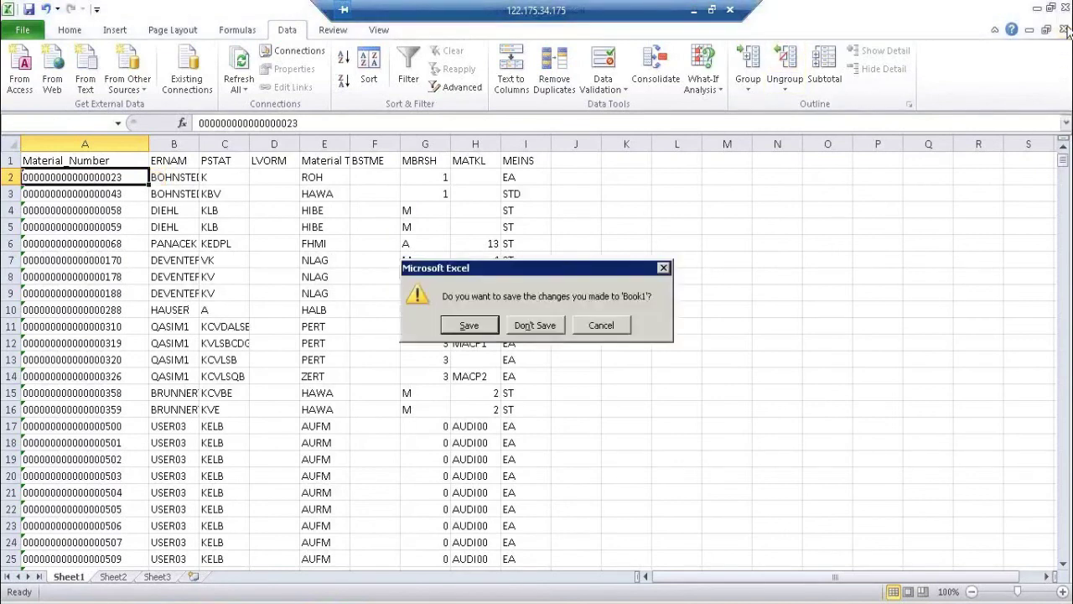
Step: Close Book1 and the FF_MARA_TRGT Notepad file without saving, then return to Designer
click(536, 325)
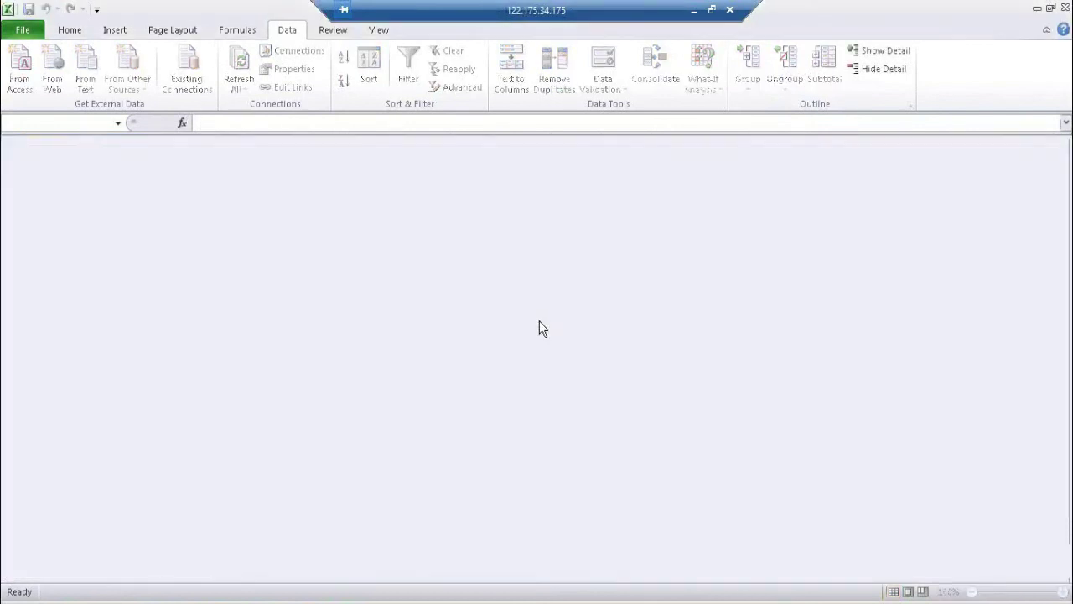
click(1066, 8)
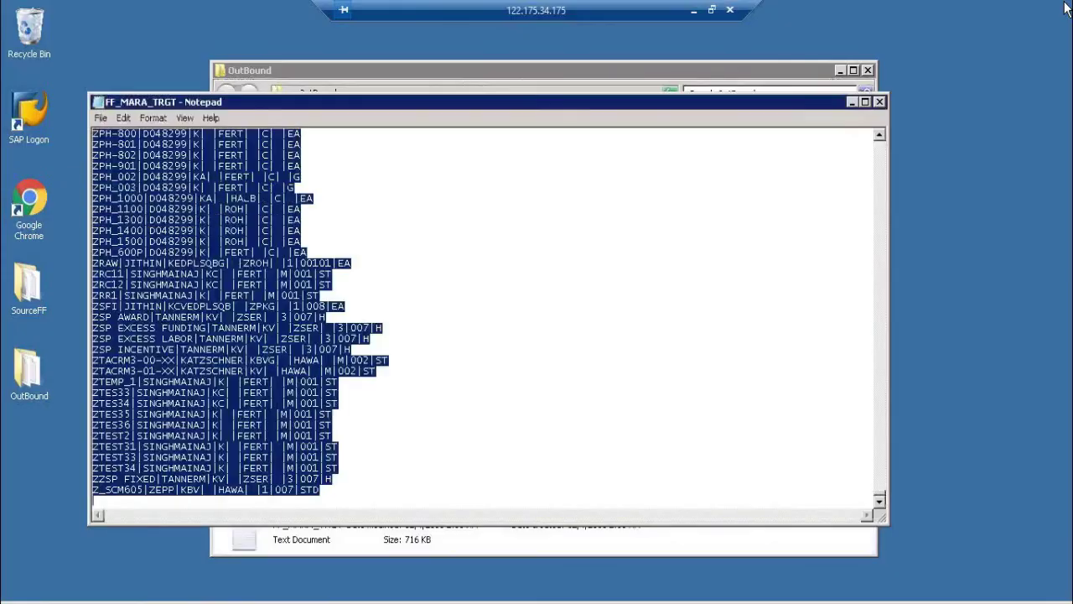
click(879, 102)
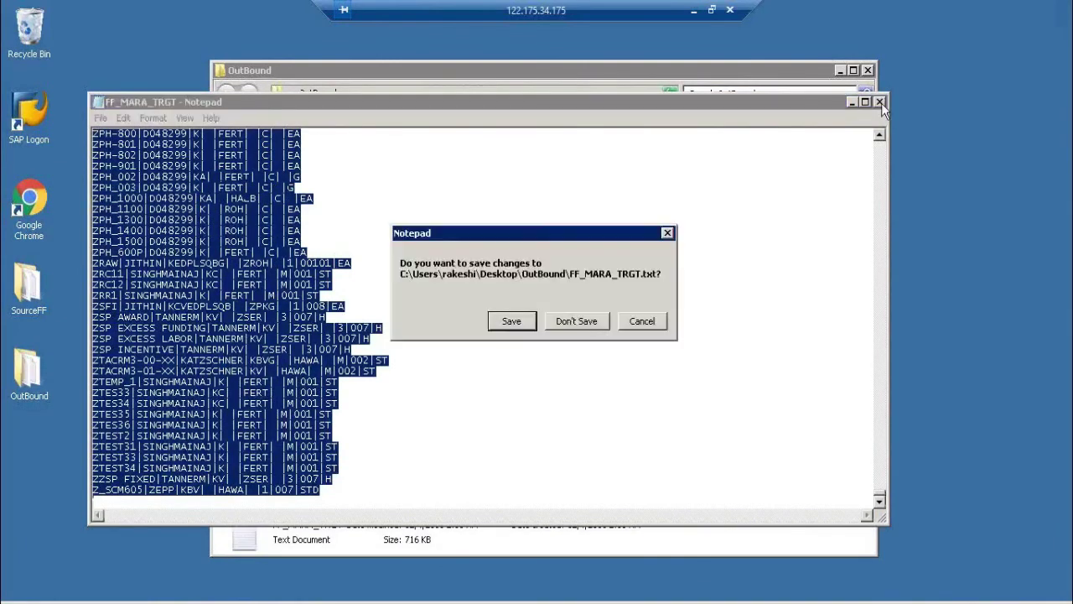
click(593, 321)
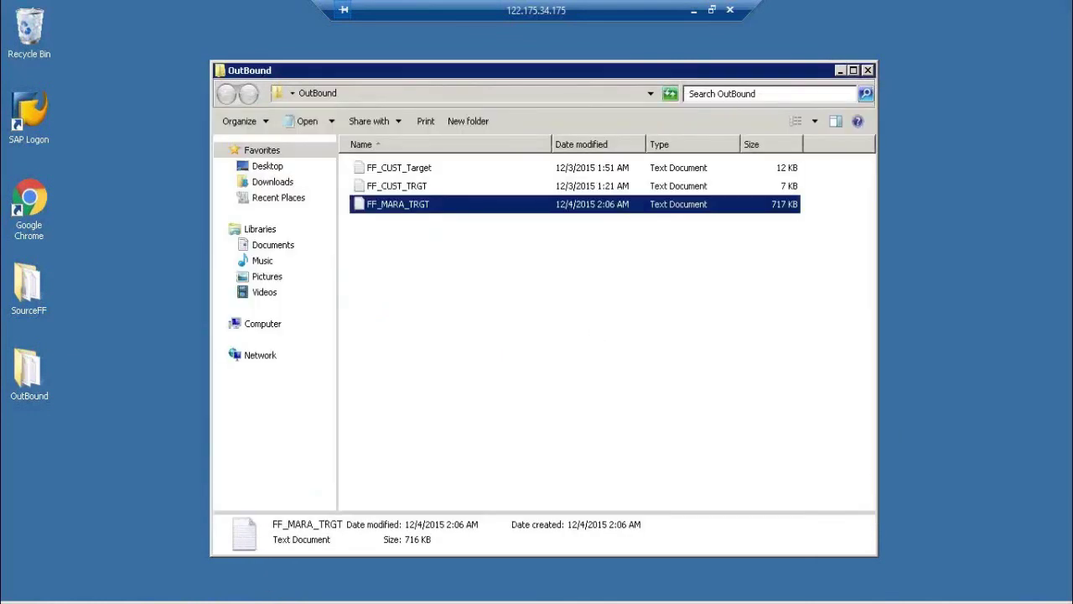
key(alt+Tab)
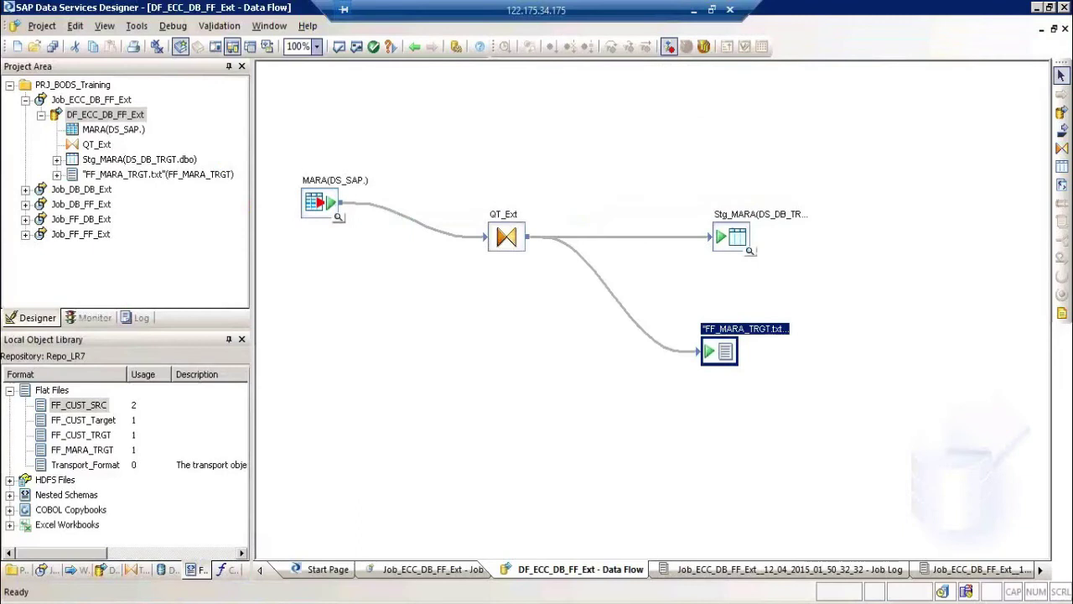
Step: Show Datastores in the object library, collapse DS_SAP, and select the MARA source table
click(510, 394)
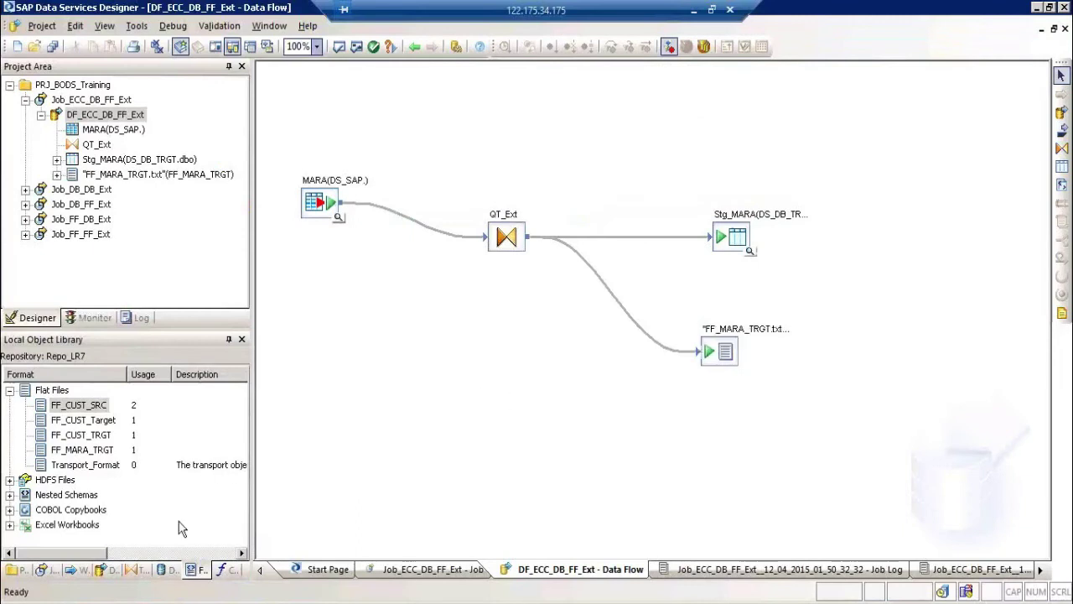
click(166, 569)
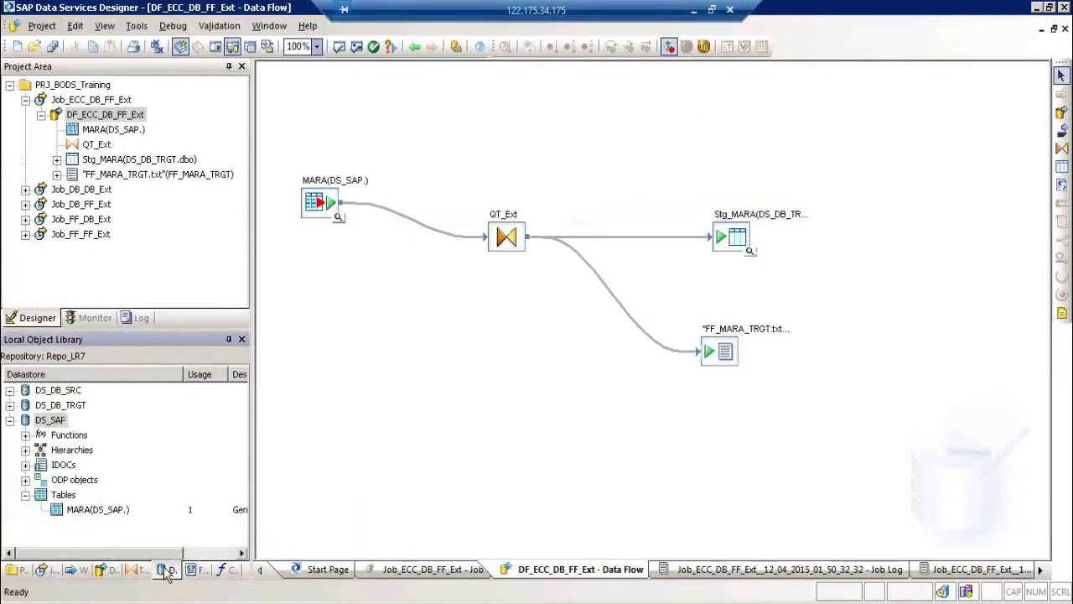
click(10, 422)
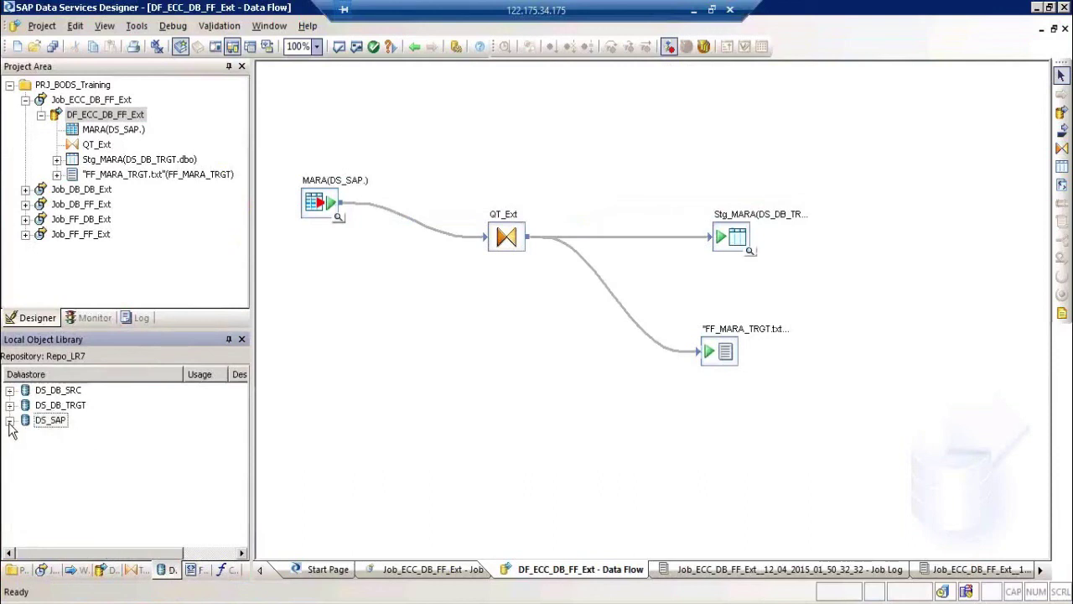
click(327, 222)
click(326, 220)
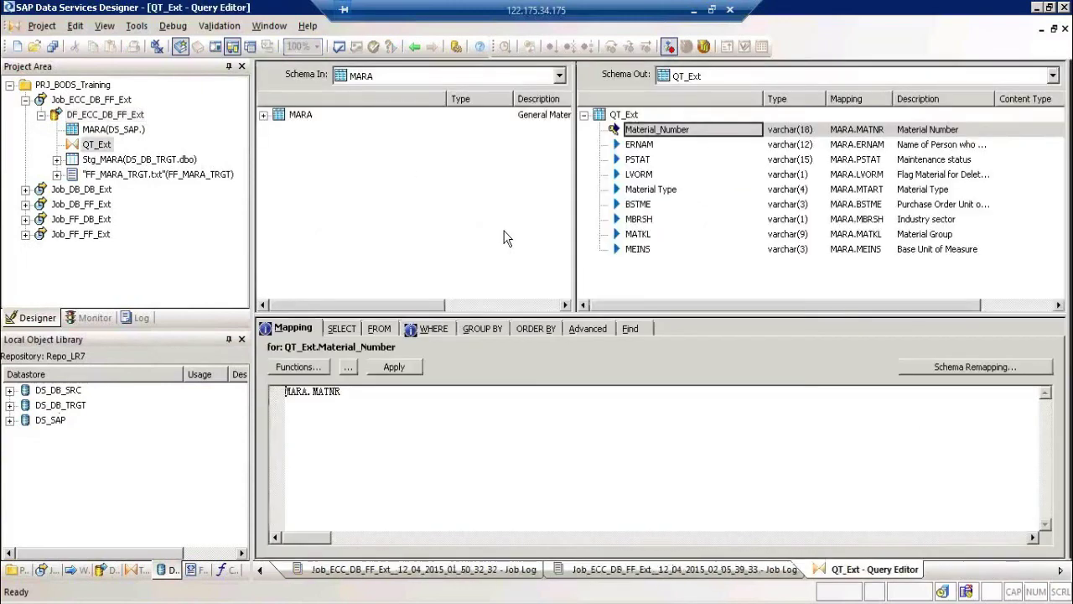
click(446, 326)
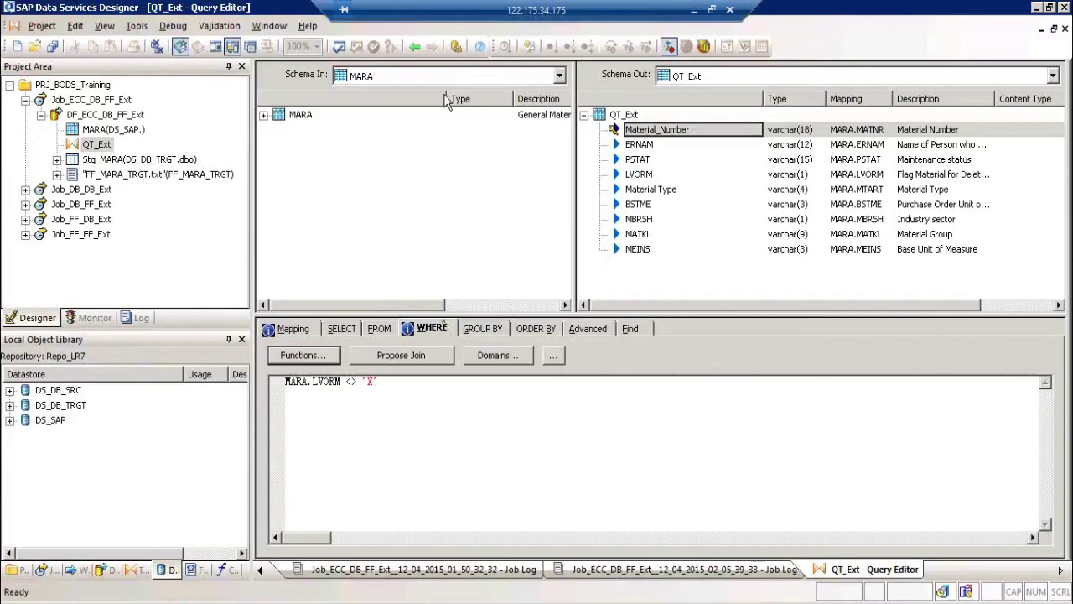
click(415, 48)
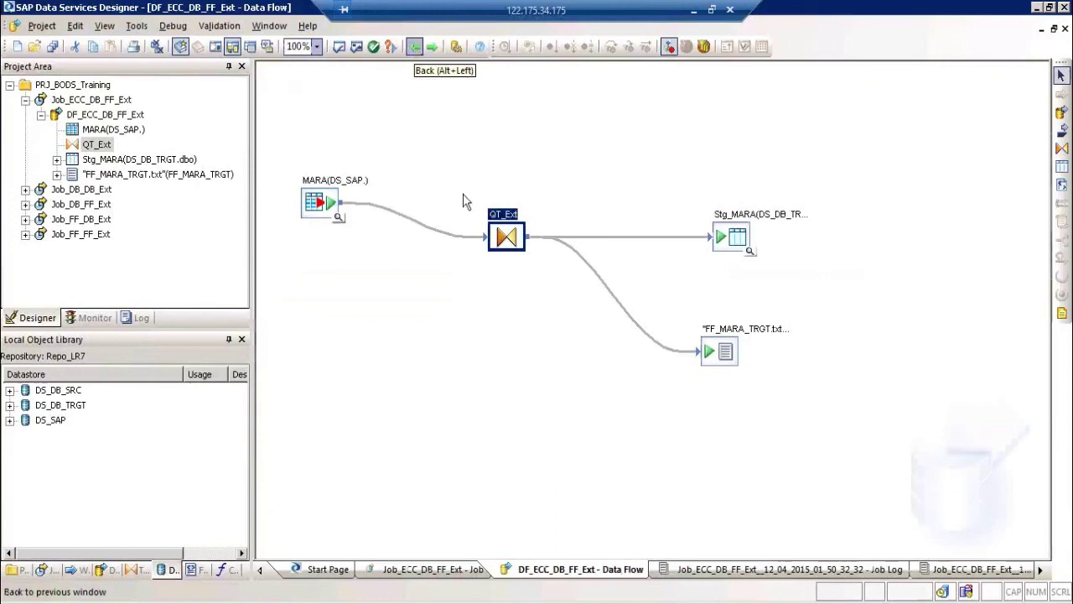
double_click(504, 219)
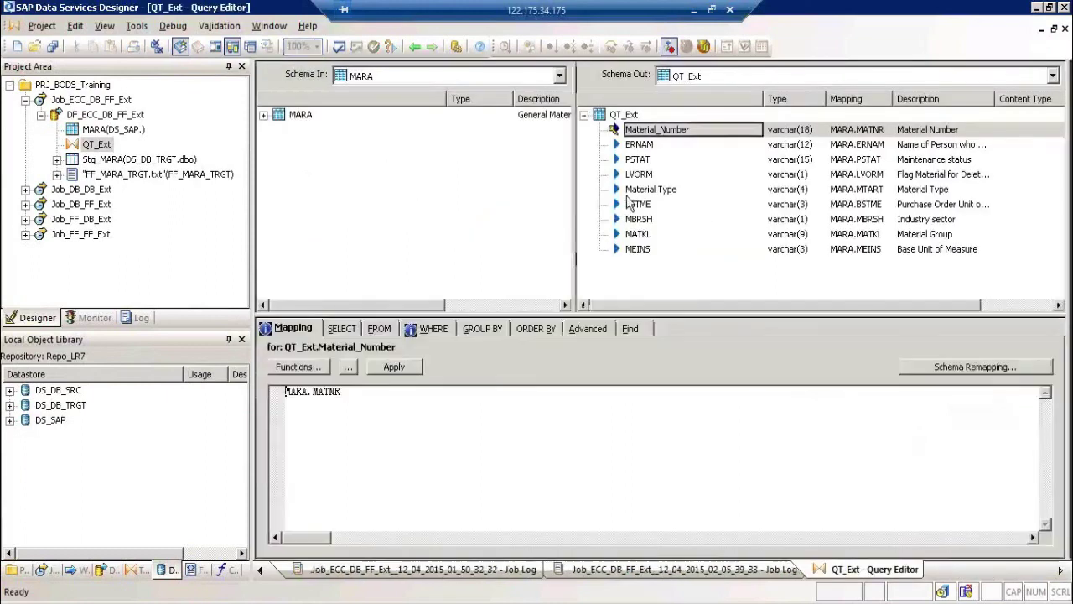
click(432, 328)
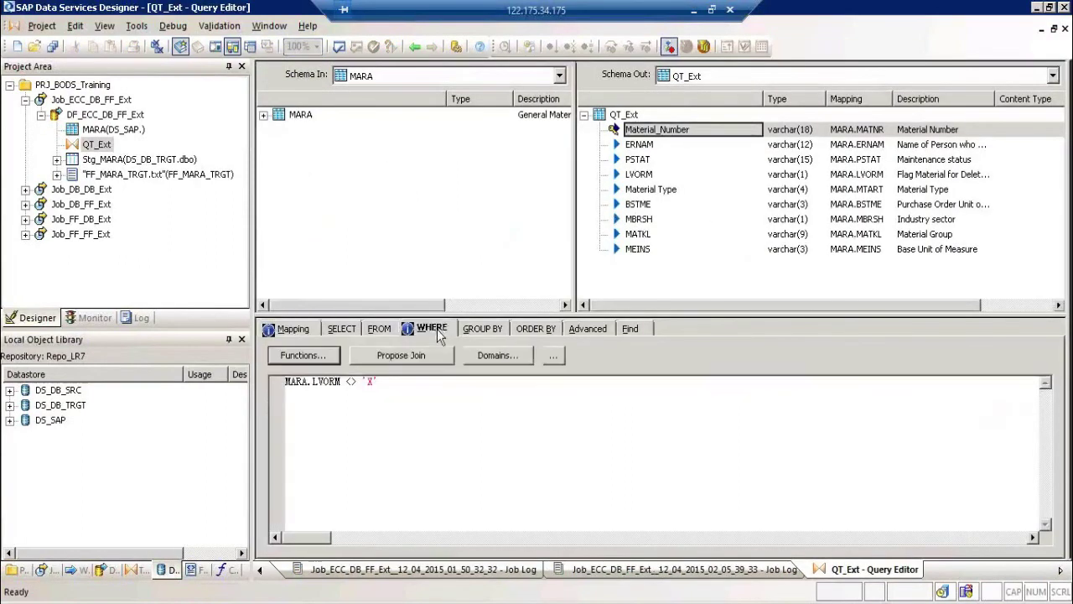
click(414, 46)
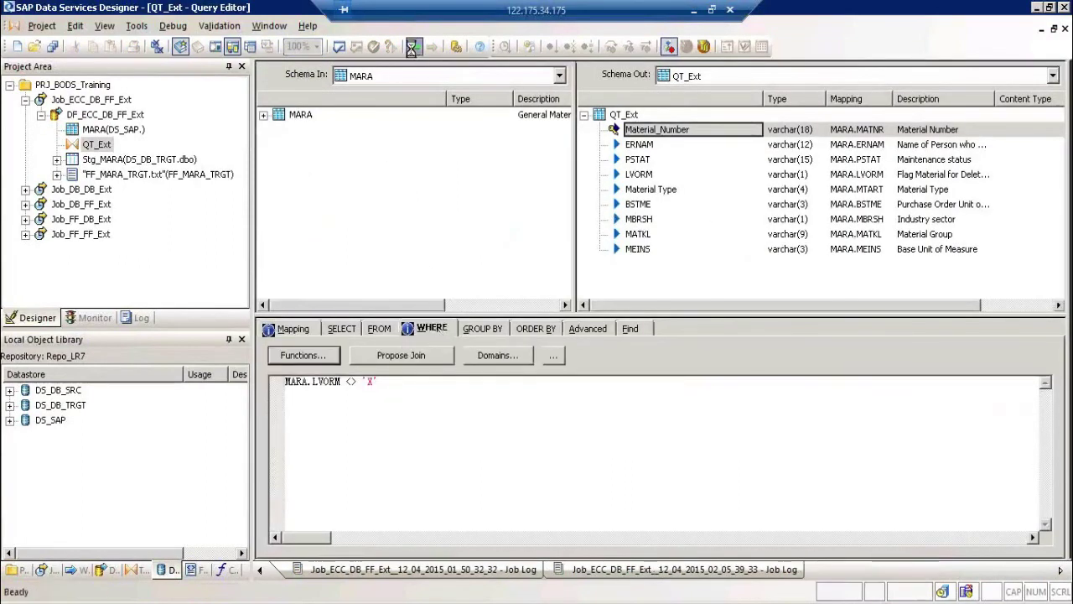
double_click(505, 236)
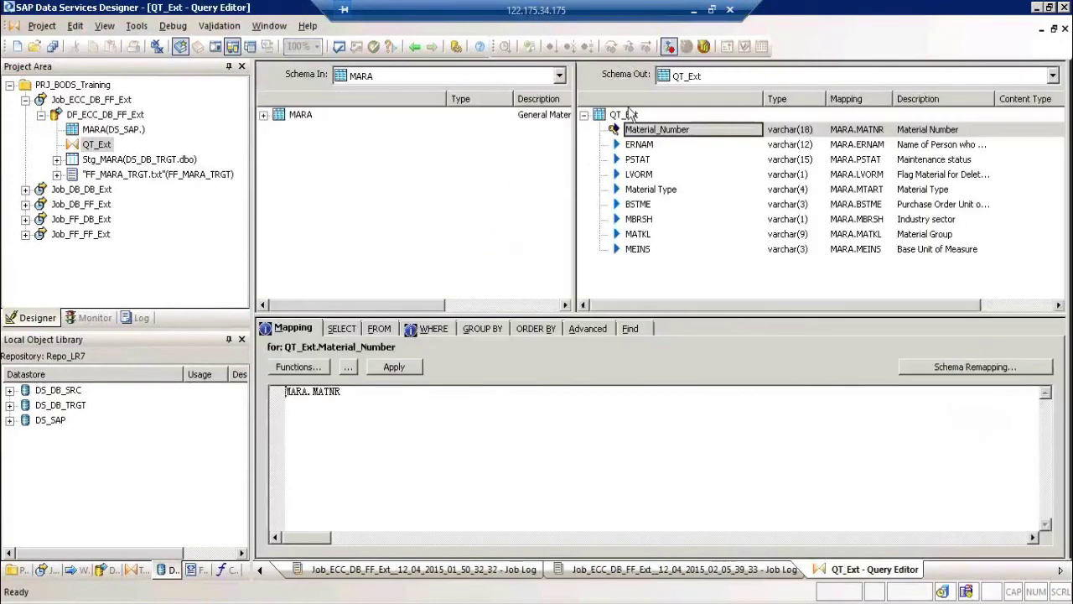
click(630, 116)
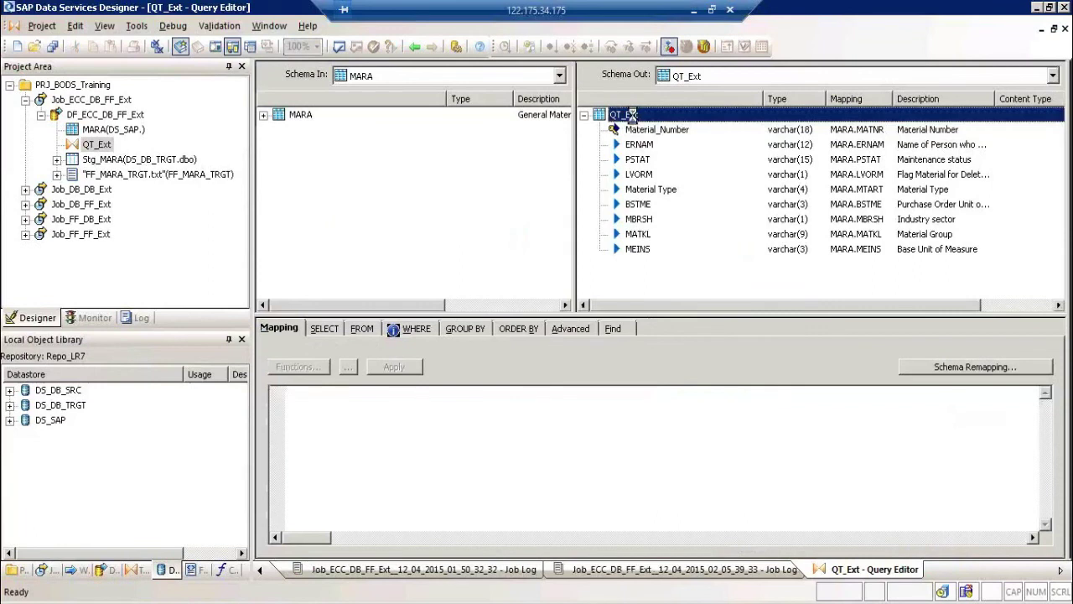
right_click(633, 117)
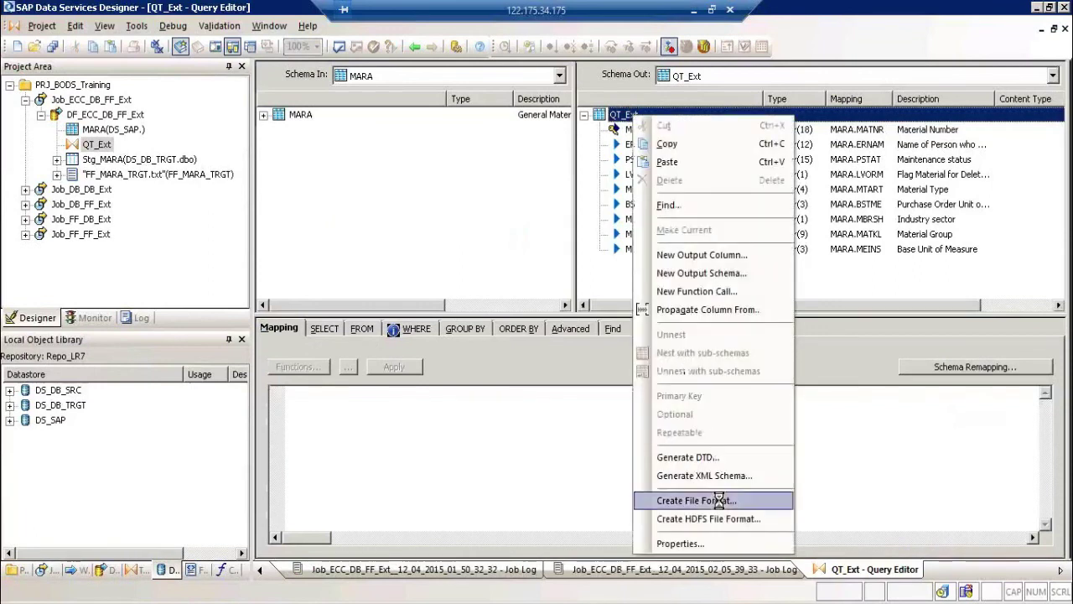
click(417, 52)
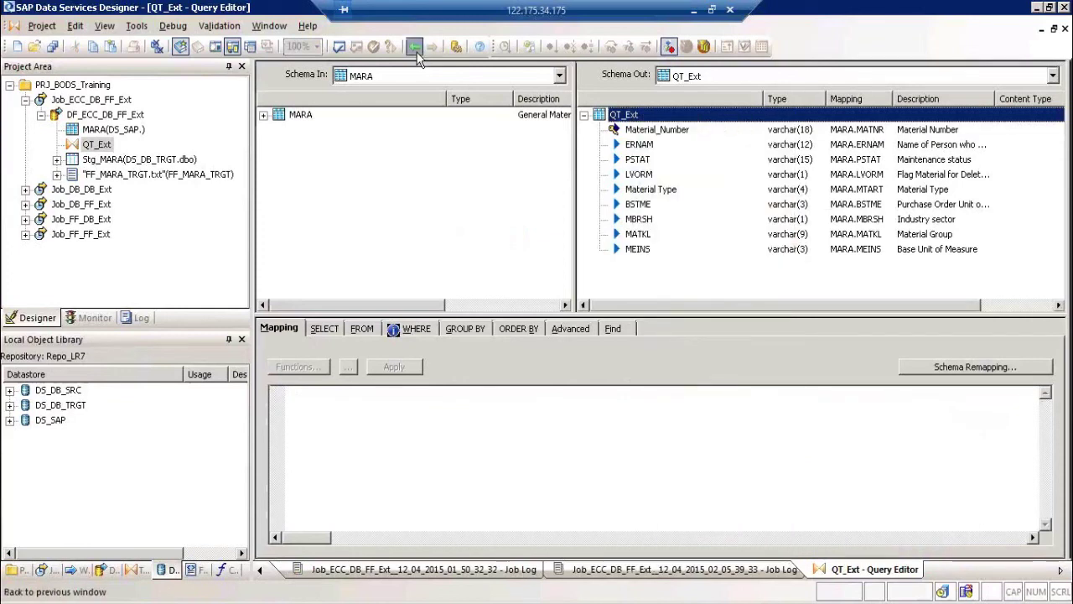
click(416, 48)
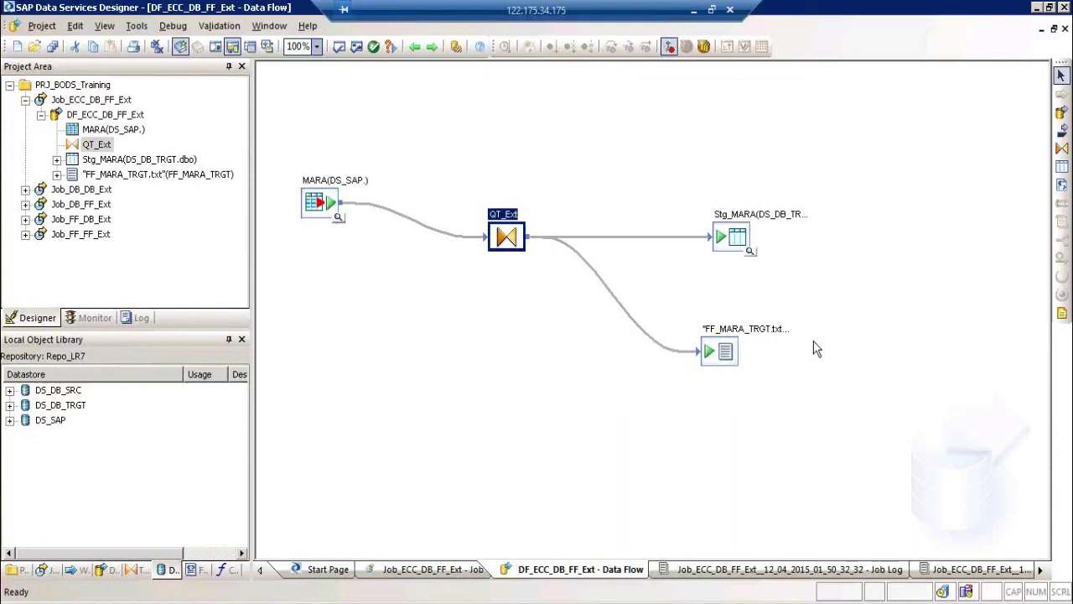
click(321, 206)
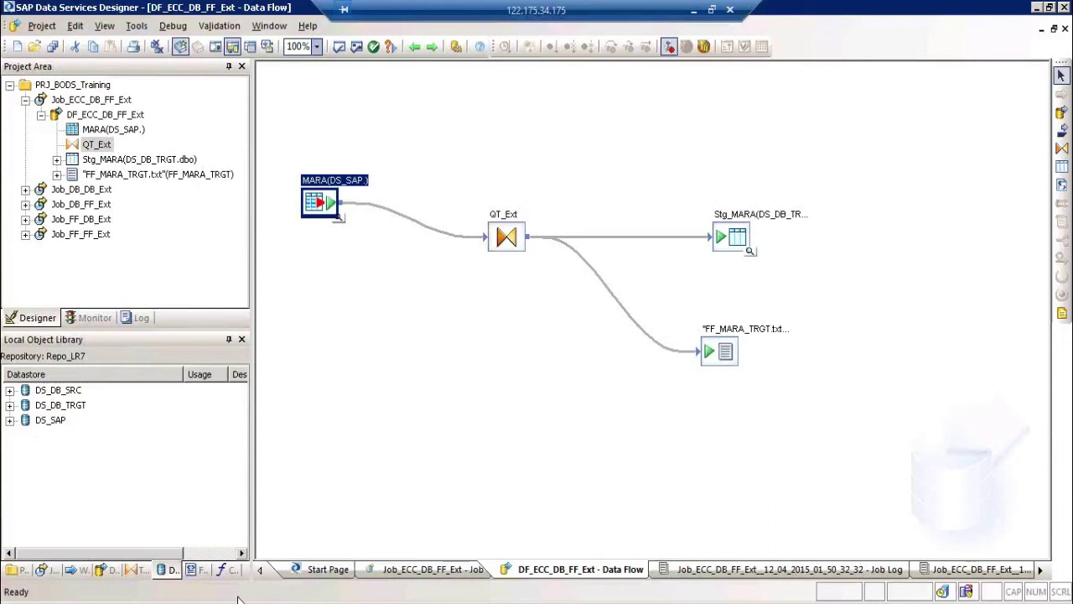
key(super)
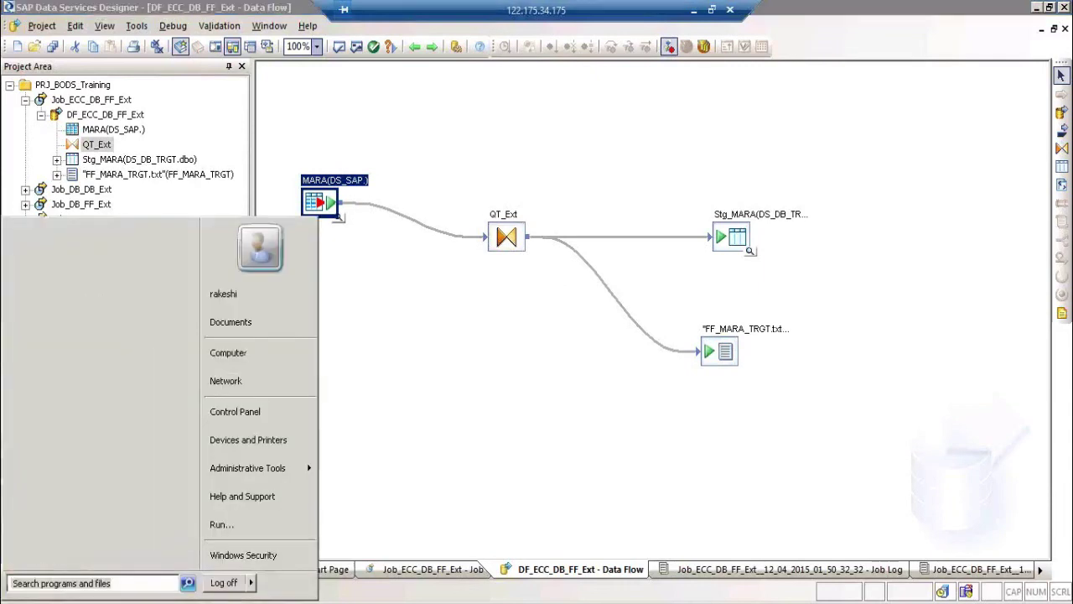
click(148, 567)
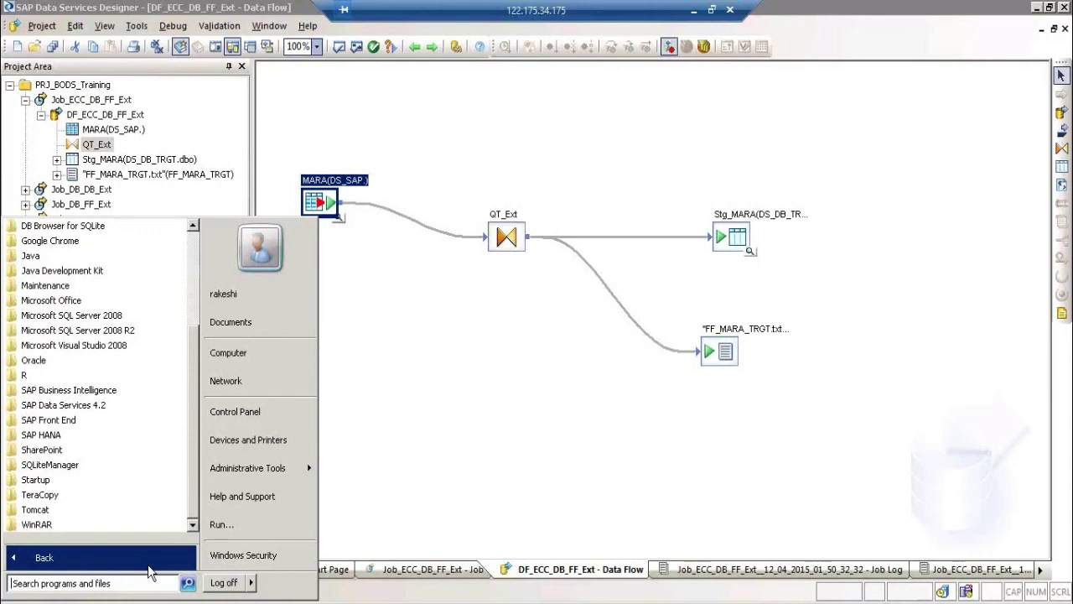
click(148, 568)
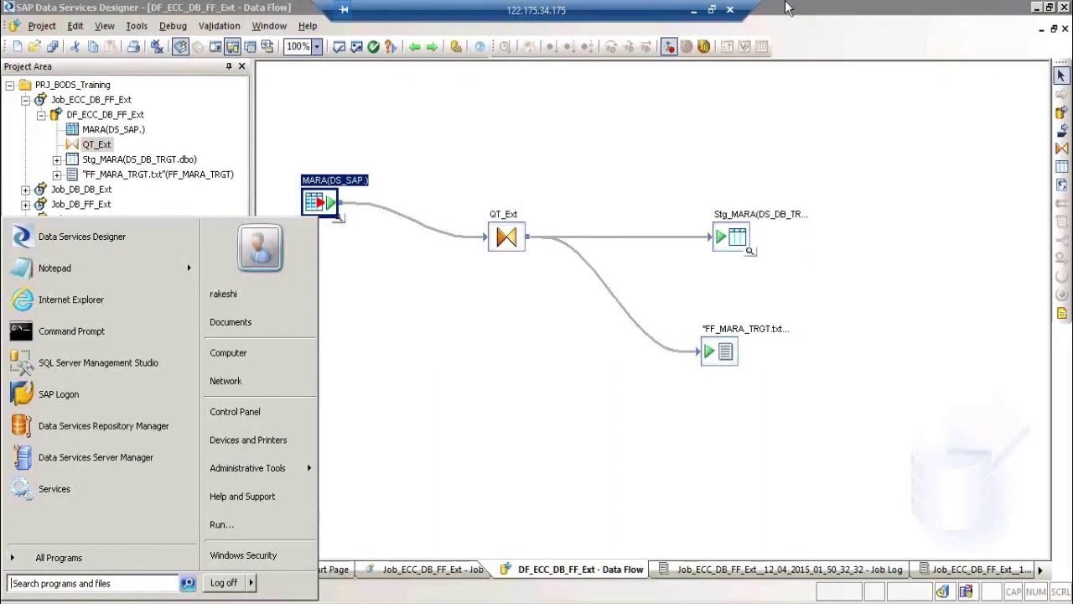
click(943, 32)
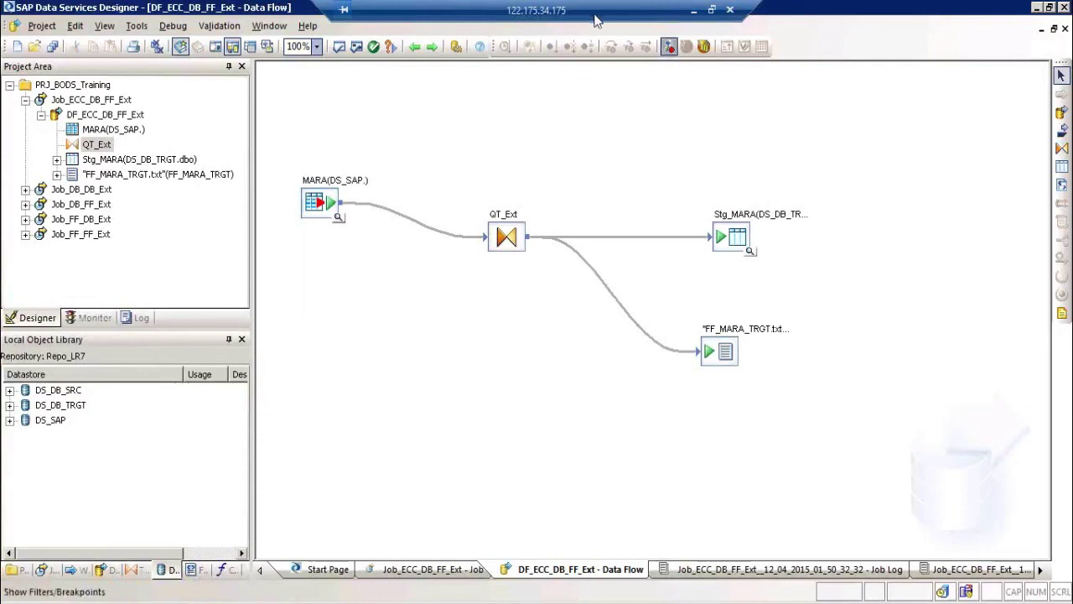
Step: Open QT_Ext and select its WHERE filter expression MARA.LVORM <> 'X'
double_click(508, 222)
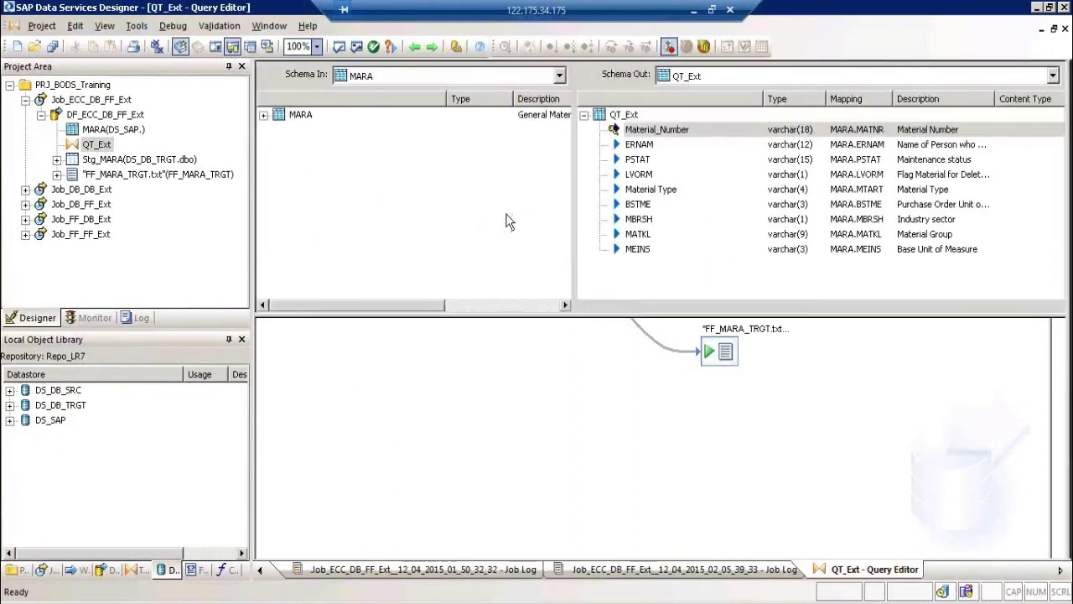
click(432, 328)
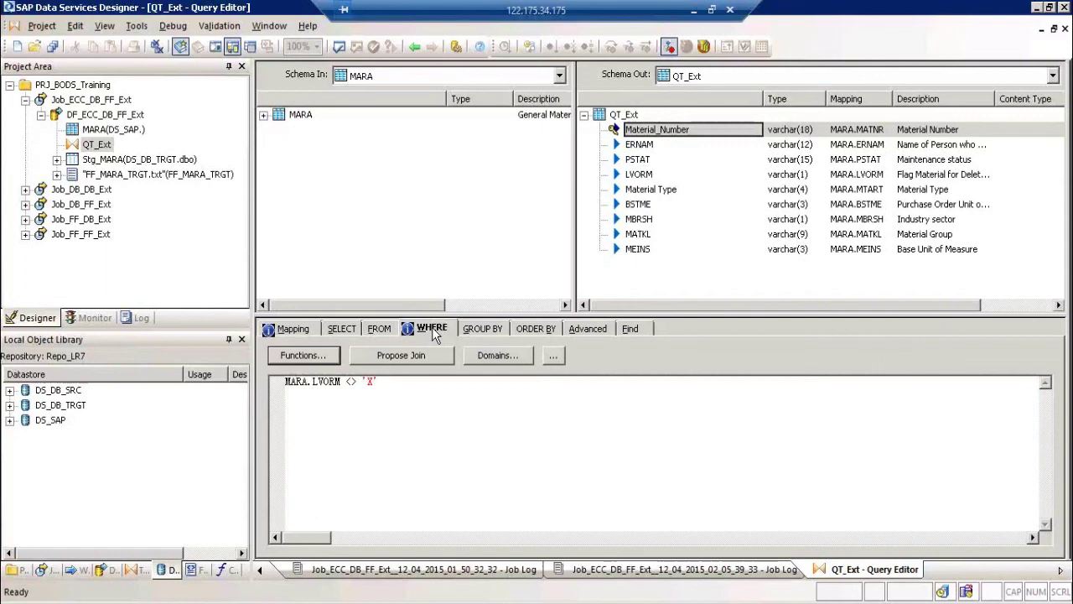
click(274, 392)
key(ctrl+a)
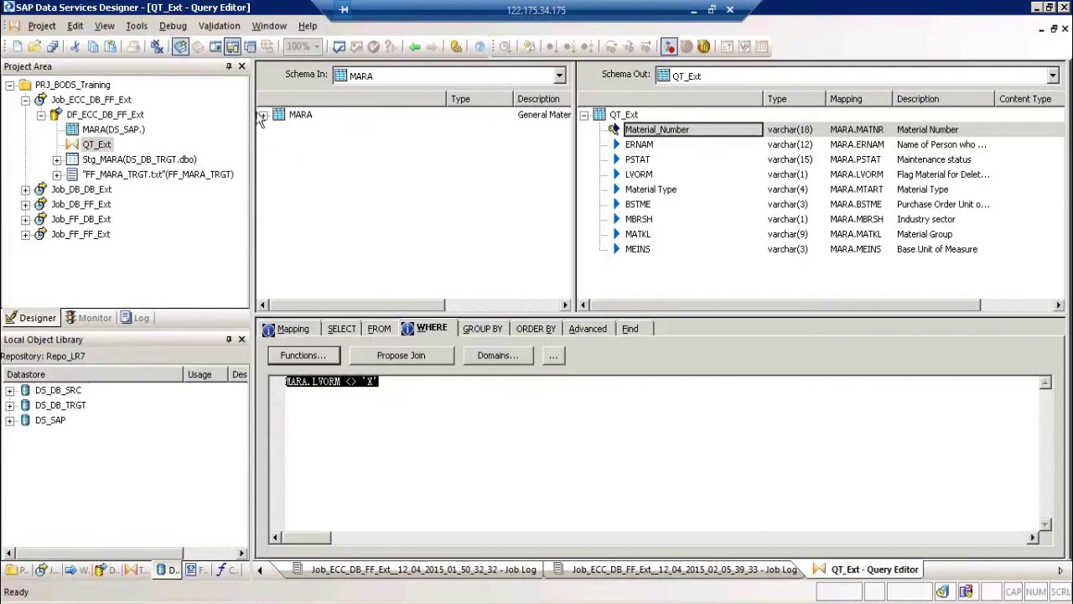
Step: Expand MARA in Schema In to list columns like MANDT, MATNR and LVORM
click(263, 115)
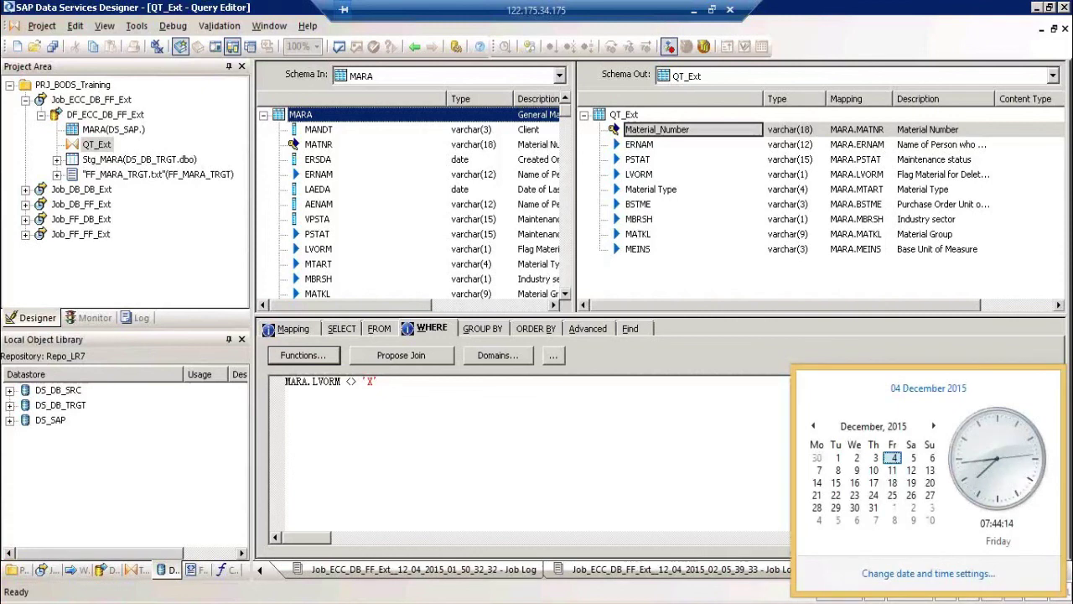
Step: Dismiss the calendar popup and minimise the remote session to reveal the local BODS architecture sheet
click(716, 408)
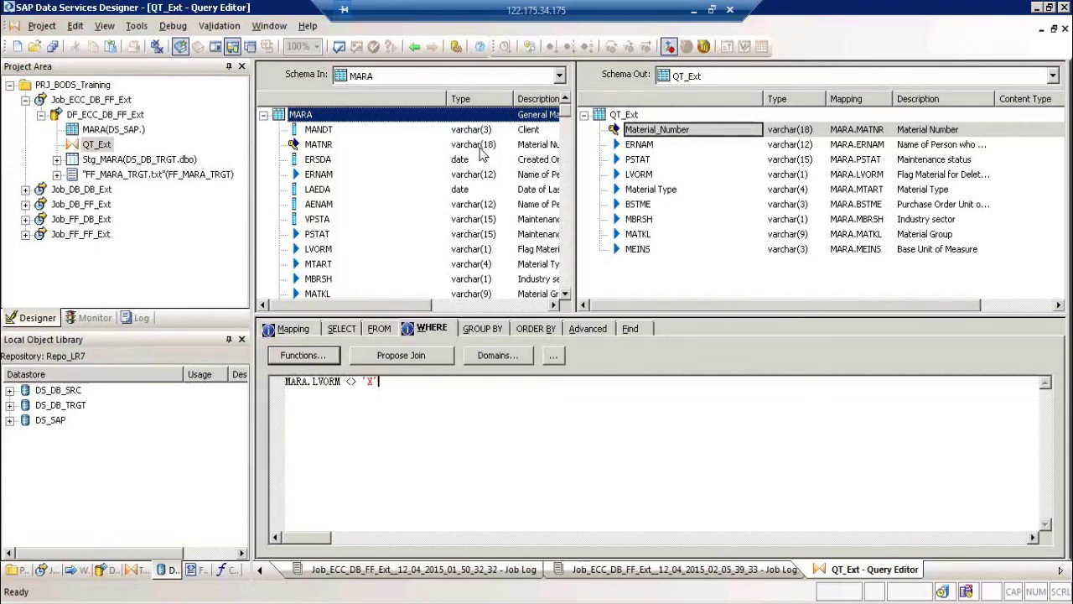
click(696, 10)
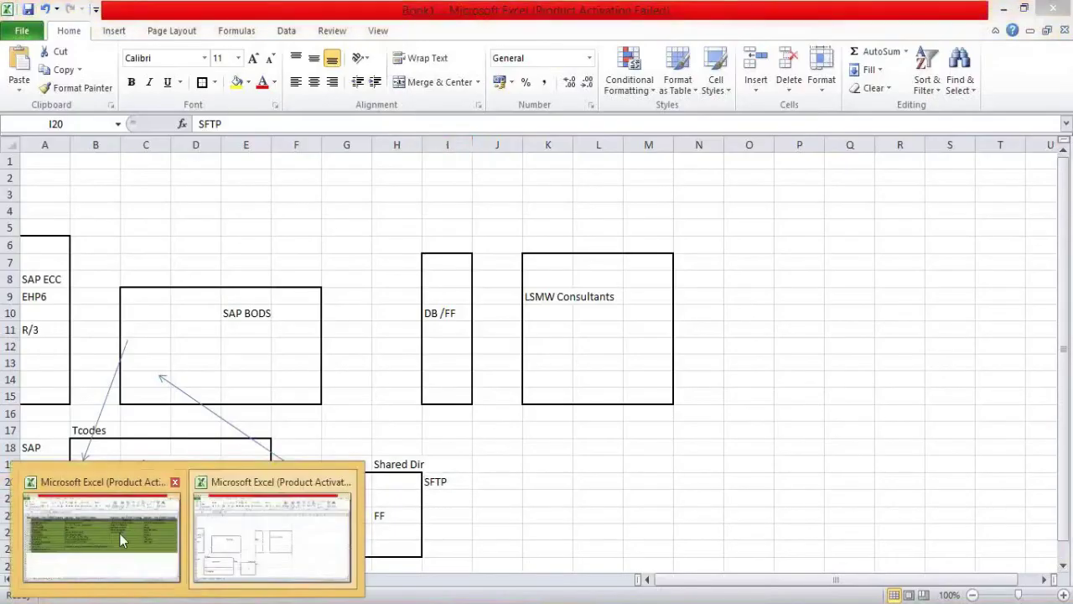
Step: Bring up the SAP-BODS Training Schedule Plan workbook and select the Day 2 topic in cell C13
click(120, 533)
click(396, 363)
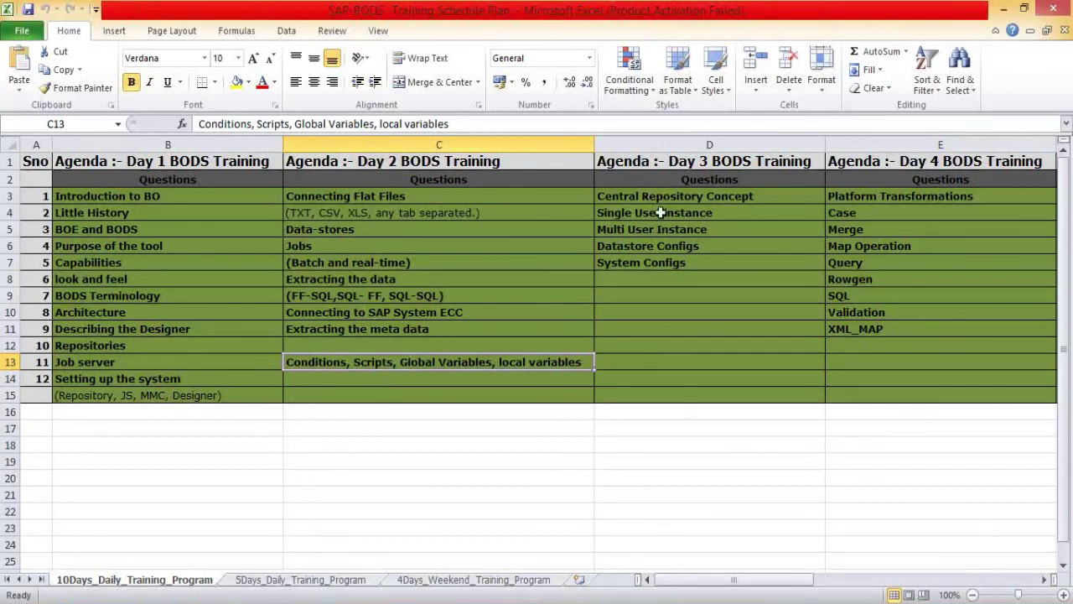
drag(657, 198, 687, 401)
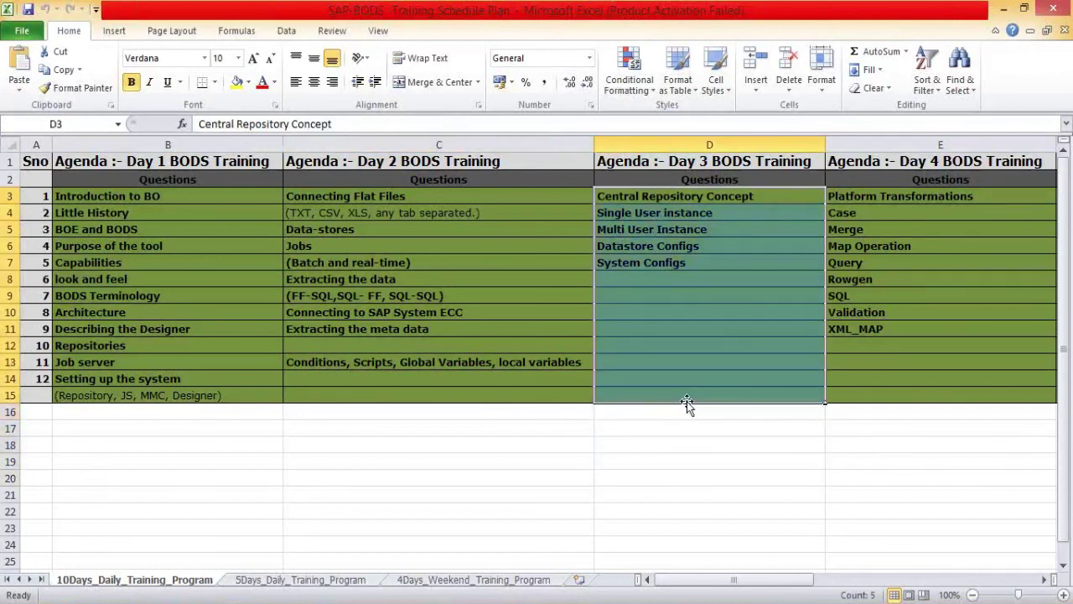